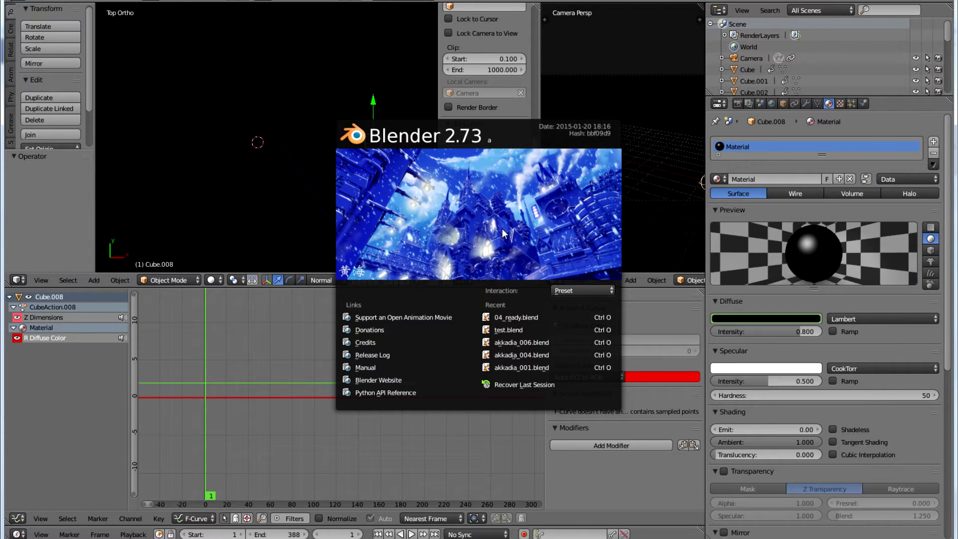
Dismiss the splash screen and make only the second, empty scene layer visible
{"action": "left_click", "coordinate": [583, 478]}
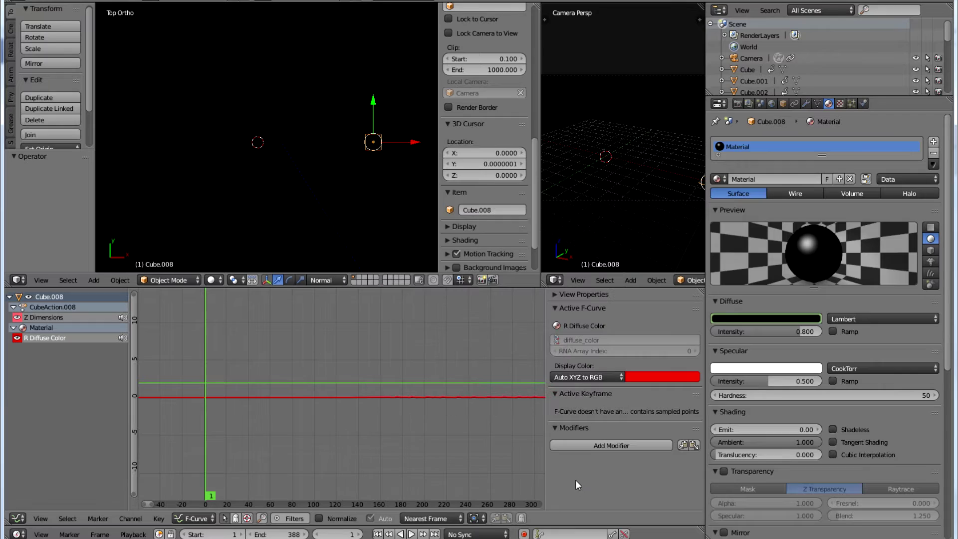
{"action": "left_click", "coordinate": [358, 279]}
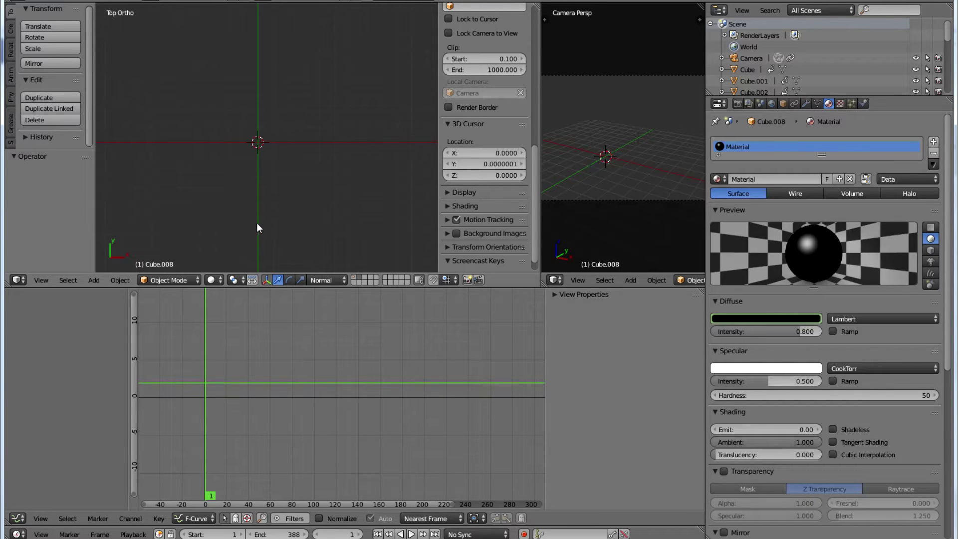
{"action": "left_click", "coordinate": [354, 280]}
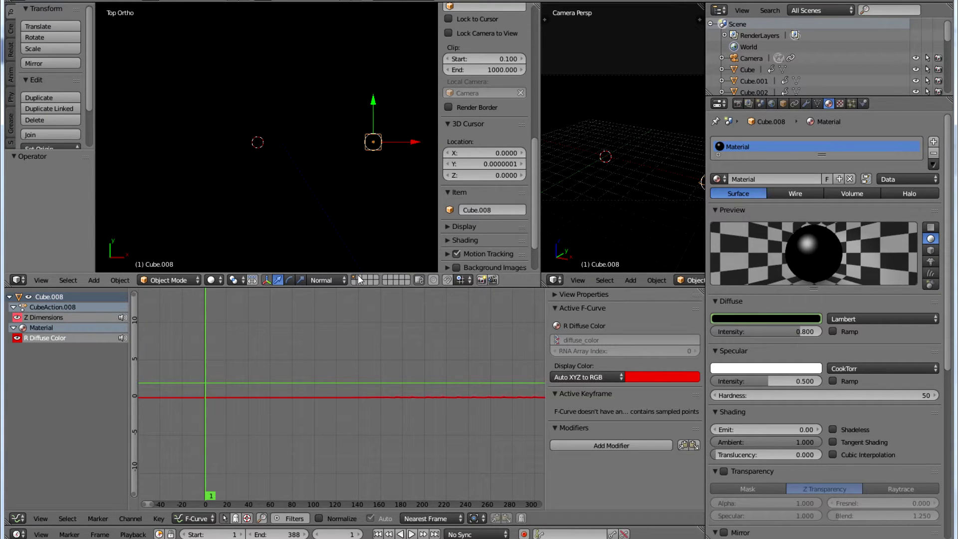
{"action": "left_click", "coordinate": [358, 279]}
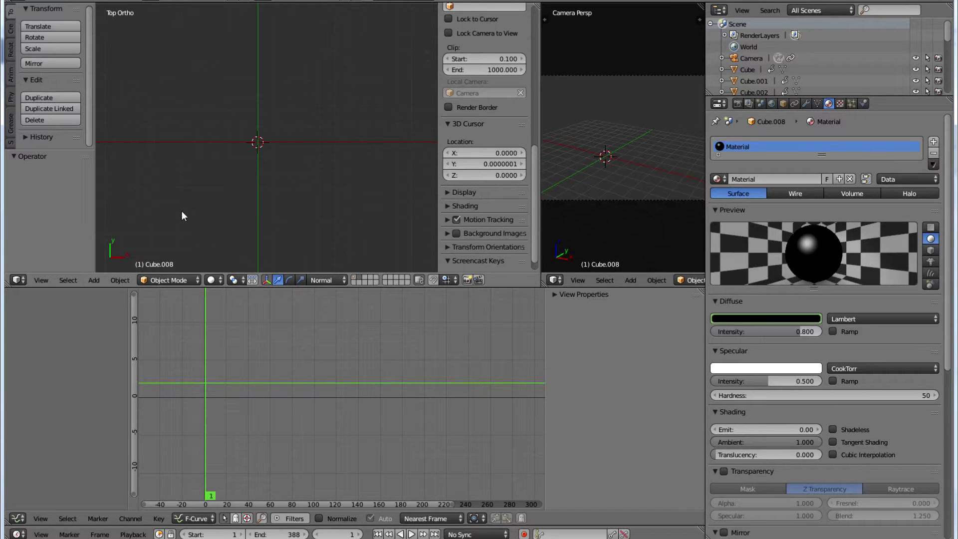
Add a Plain Axes empty at the 3D cursor on the second layer
{"action": "left_click", "coordinate": [94, 280]}
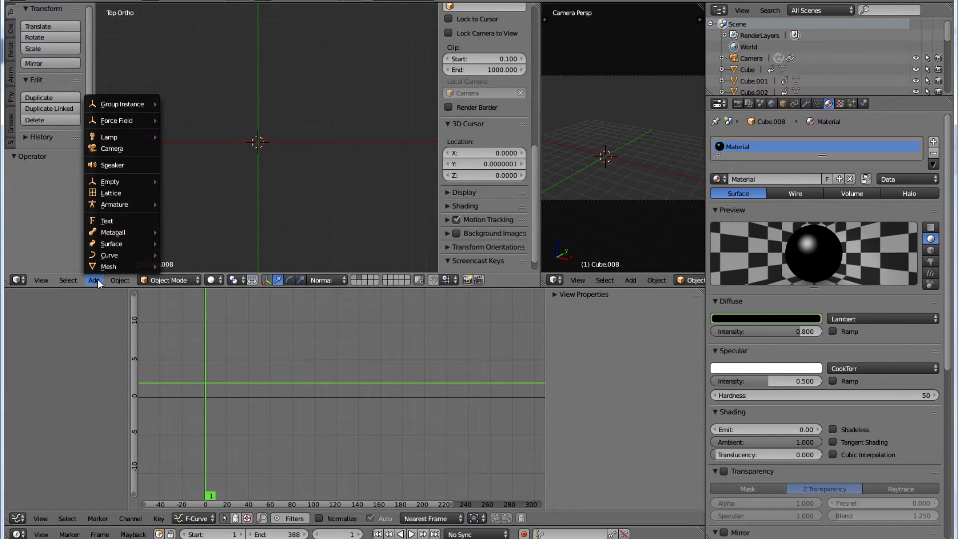
{"action": "mouse_move", "coordinate": [139, 183]}
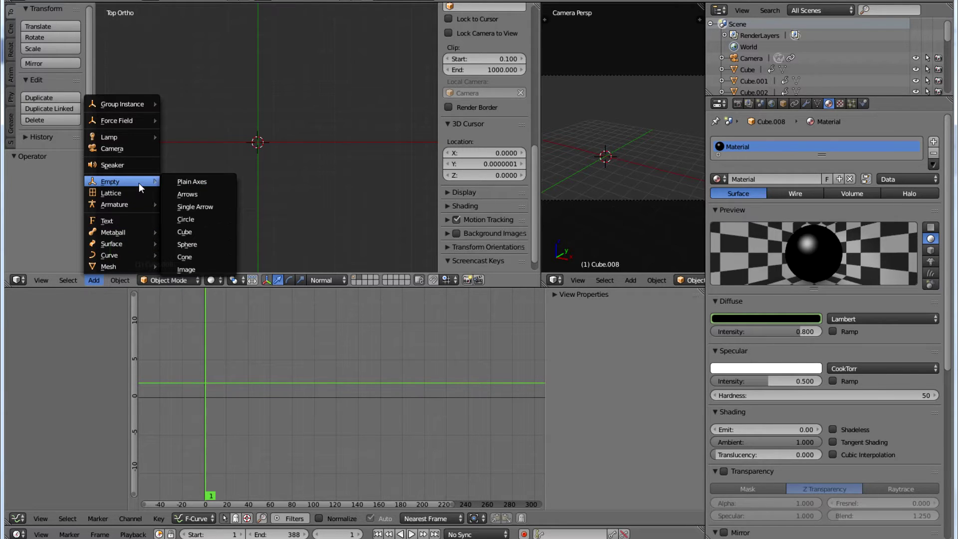
{"action": "left_click", "coordinate": [190, 182]}
{"action": "scroll", "coordinate": [294, 188], "scroll_direction": "up", "scroll_amount": 6}
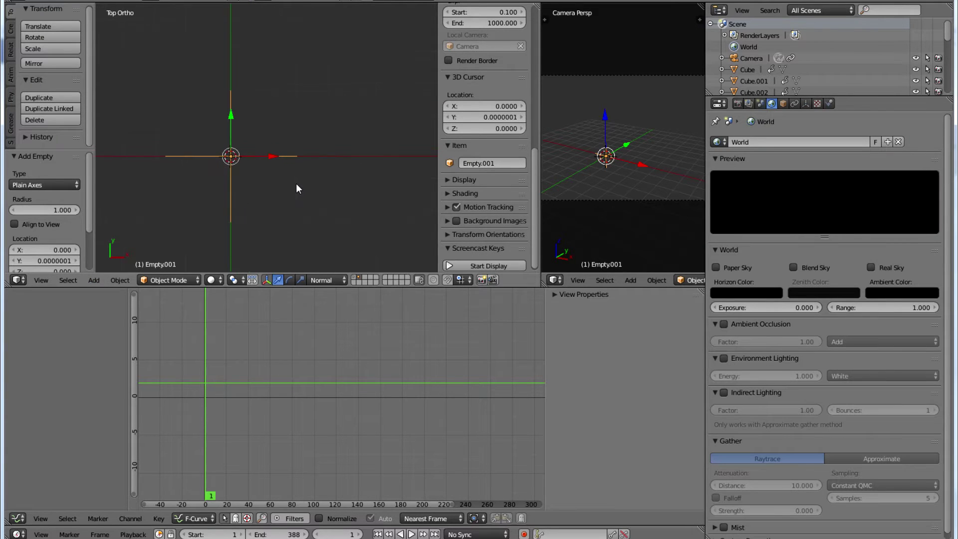
{"action": "scroll", "coordinate": [295, 184], "scroll_direction": "down", "scroll_amount": 2}
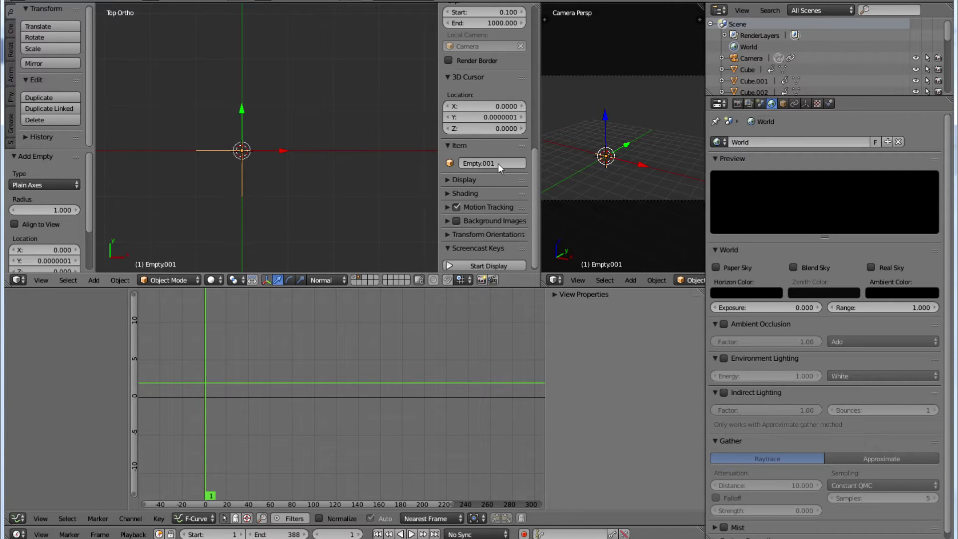
Rename the new empty to PROXY_01 in its object properties
{"action": "scroll", "coordinate": [441, 134], "scroll_direction": "up", "scroll_amount": 10}
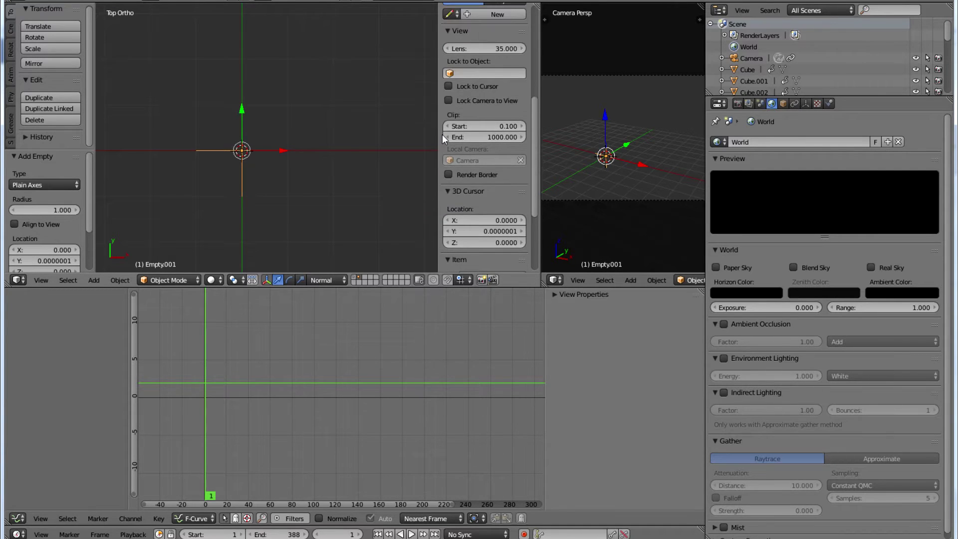
{"action": "scroll", "coordinate": [447, 132], "scroll_direction": "up", "scroll_amount": 4}
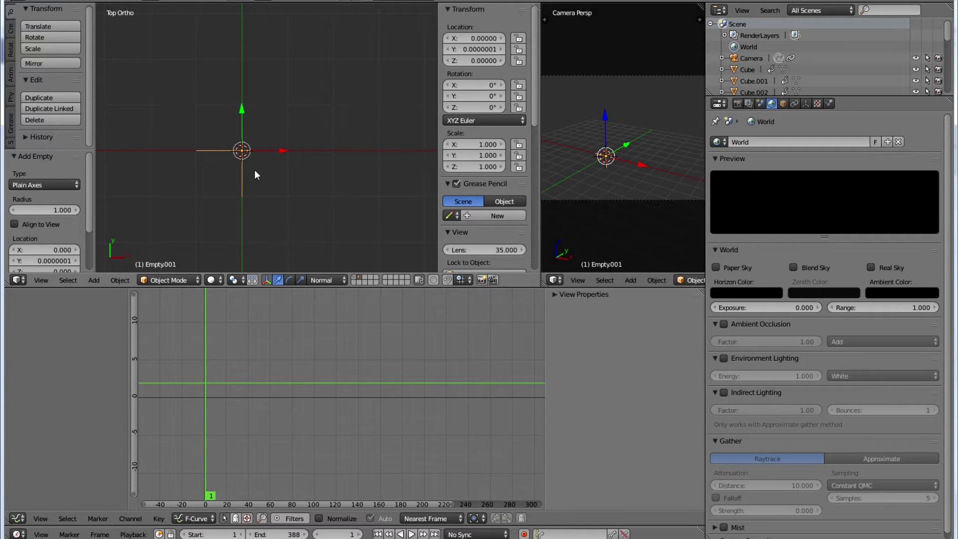
{"action": "scroll", "coordinate": [256, 171], "scroll_direction": "down", "scroll_amount": 2}
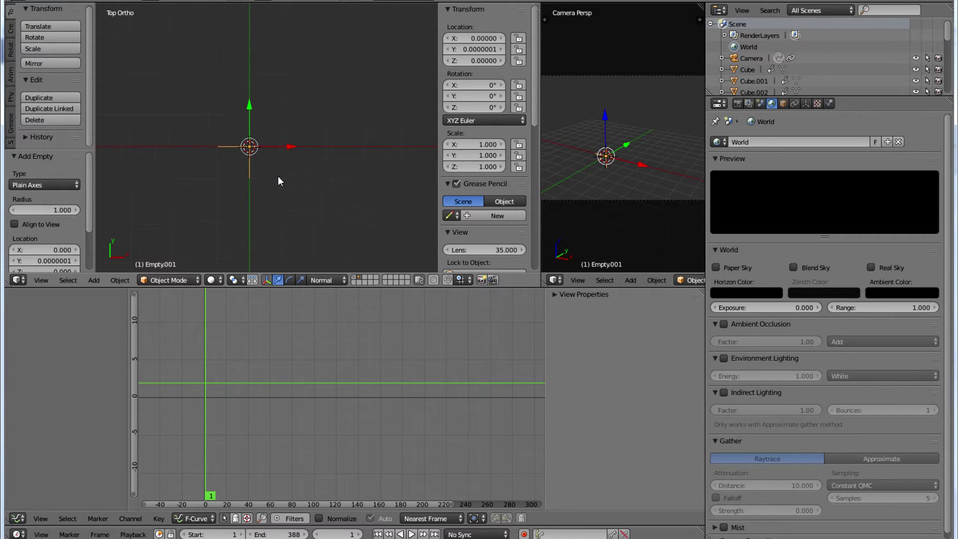
{"action": "scroll", "coordinate": [278, 181], "scroll_direction": "up", "scroll_amount": 3}
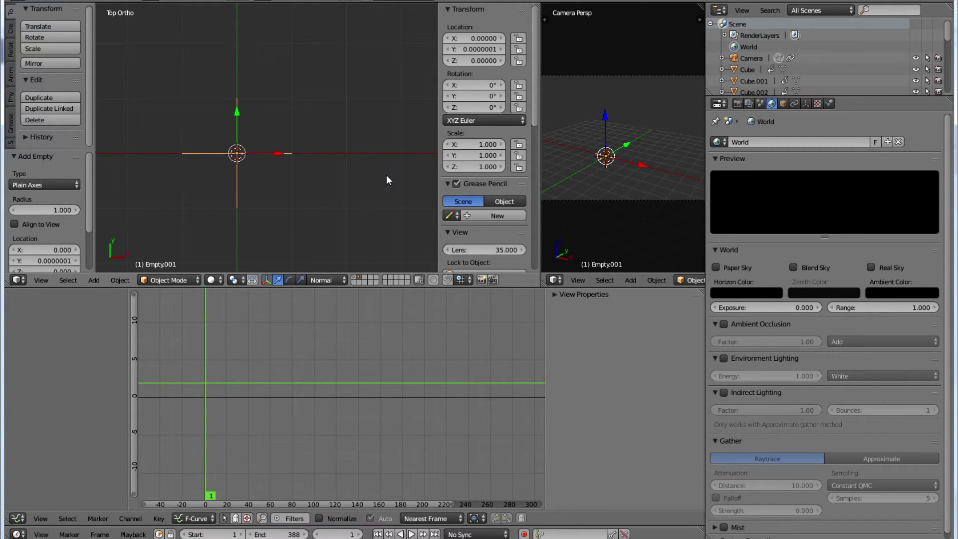
{"action": "left_click", "coordinate": [782, 103]}
{"action": "left_click", "coordinate": [756, 143]}
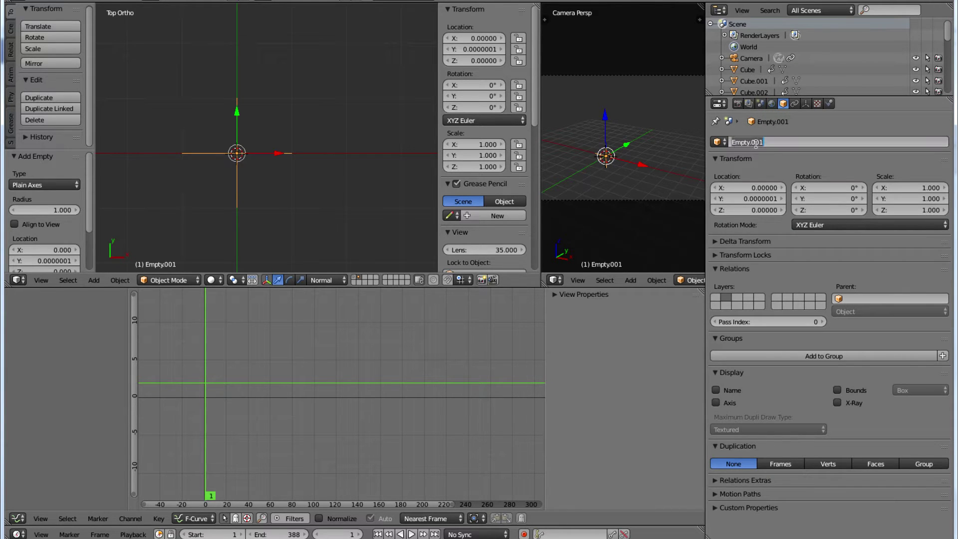
{"action": "type", "text": "PROXY_"}
{"action": "key", "text": "BackSpace"}
{"action": "type", "text": "_01"}
{"action": "key", "text": "Return"}
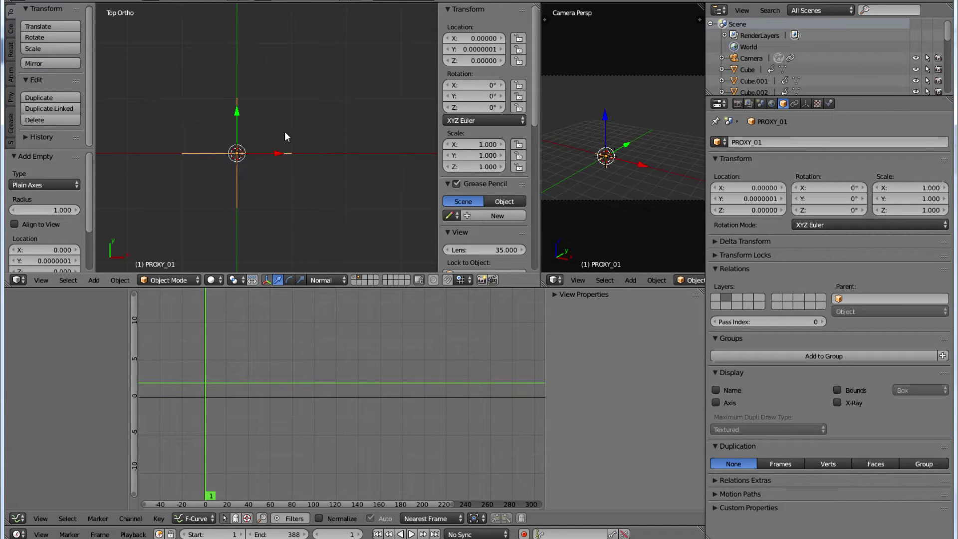
Insert a single keyframe on the Z location of PROXY_01 at frame 1 and duplicate the empty 2 units along X
{"action": "right_click", "coordinate": [471, 64]}
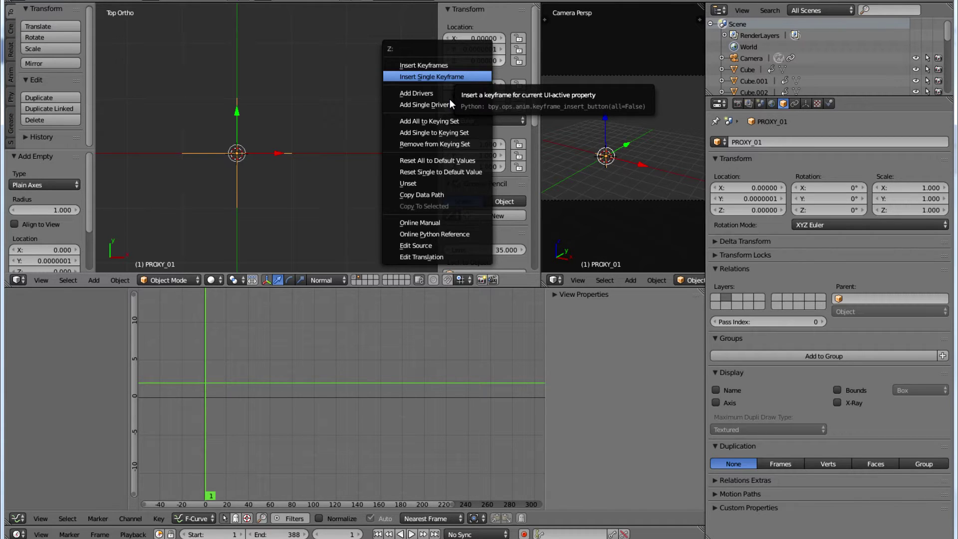
{"action": "left_click", "coordinate": [447, 77]}
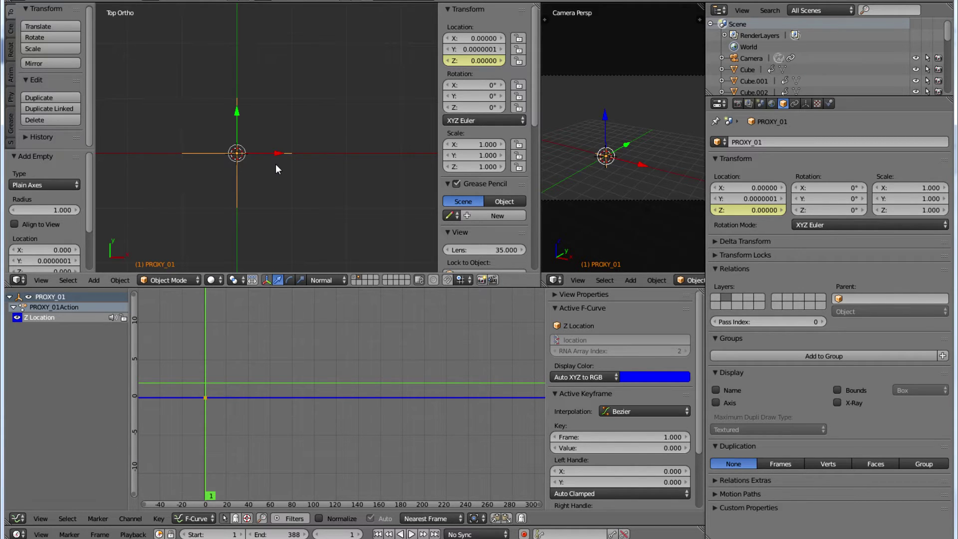
{"action": "scroll", "coordinate": [276, 163], "scroll_direction": "down", "scroll_amount": 4}
{"action": "scroll", "coordinate": [277, 164], "scroll_direction": "down", "scroll_amount": 2, "text": "ctrl"}
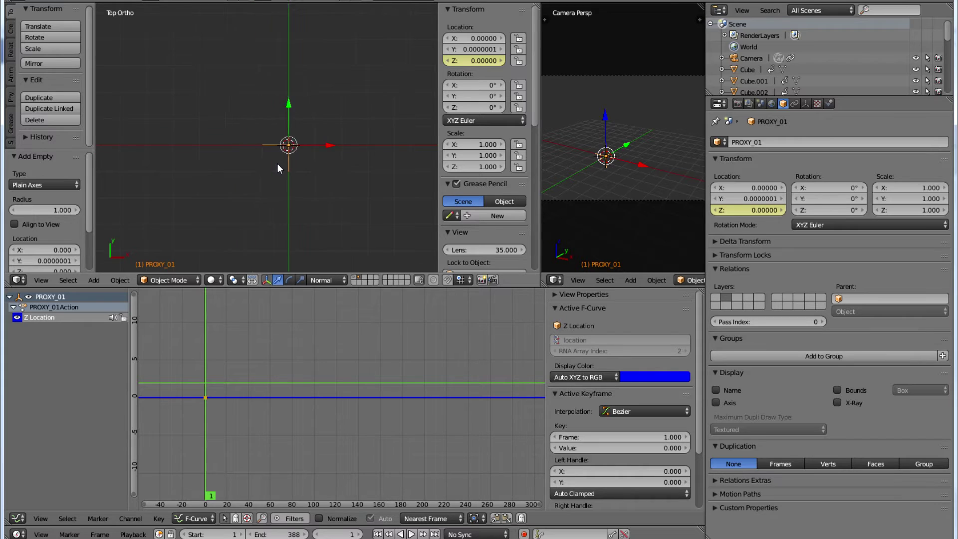
{"action": "scroll", "coordinate": [277, 163], "scroll_direction": "up", "scroll_amount": 8, "text": "ctrl"}
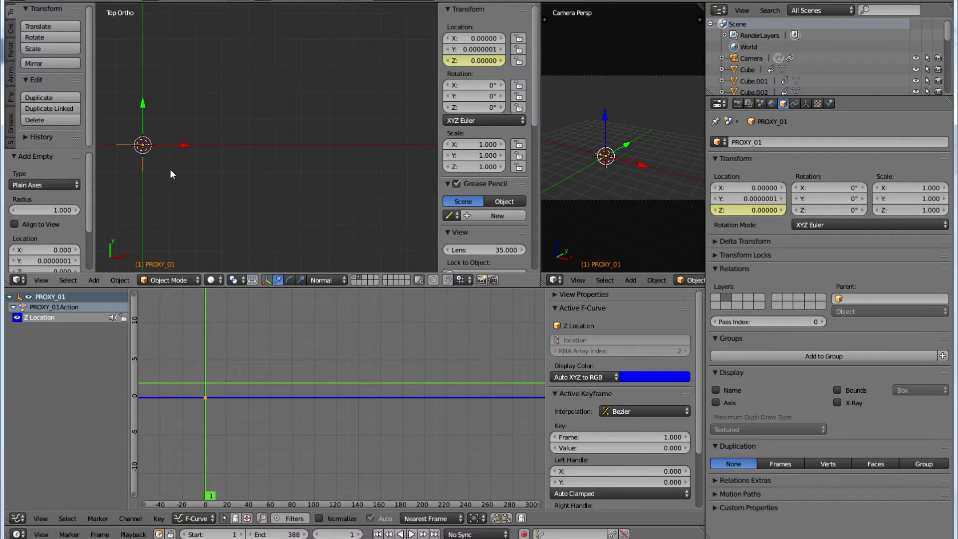
{"action": "key", "text": "shift+d"}
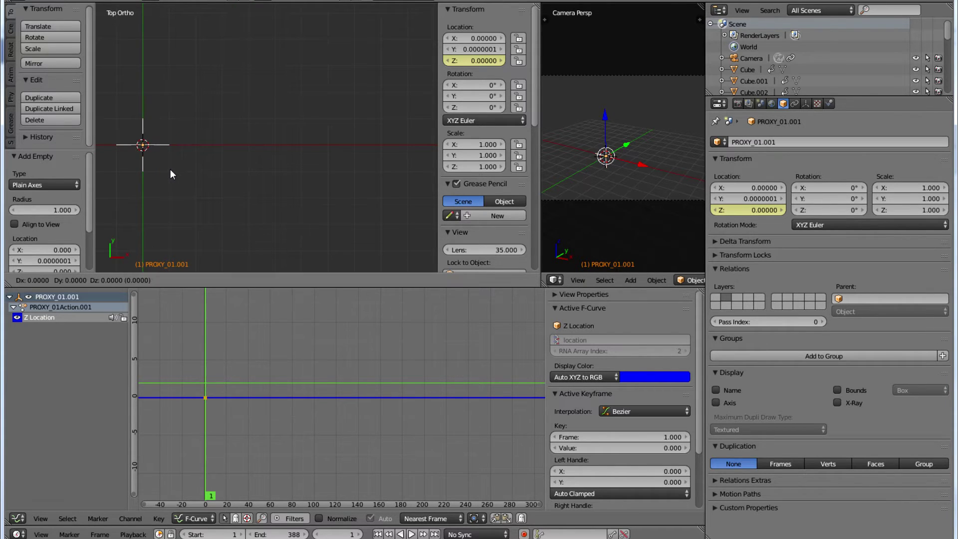
{"action": "left_click", "coordinate": [226, 175]}
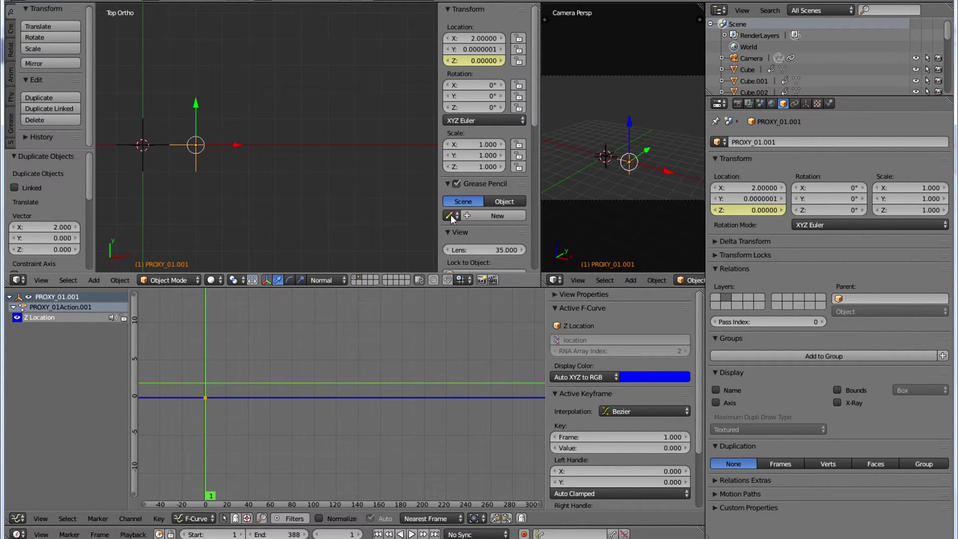
Start the Screencast Keys display in the 3D view
{"action": "scroll", "coordinate": [502, 201], "scroll_direction": "down", "scroll_amount": 15}
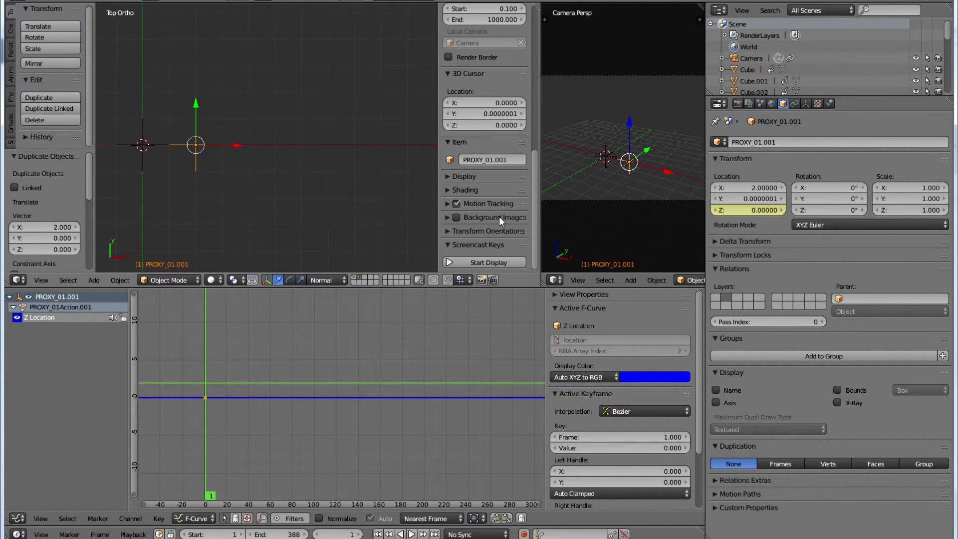
{"action": "left_click", "coordinate": [495, 262]}
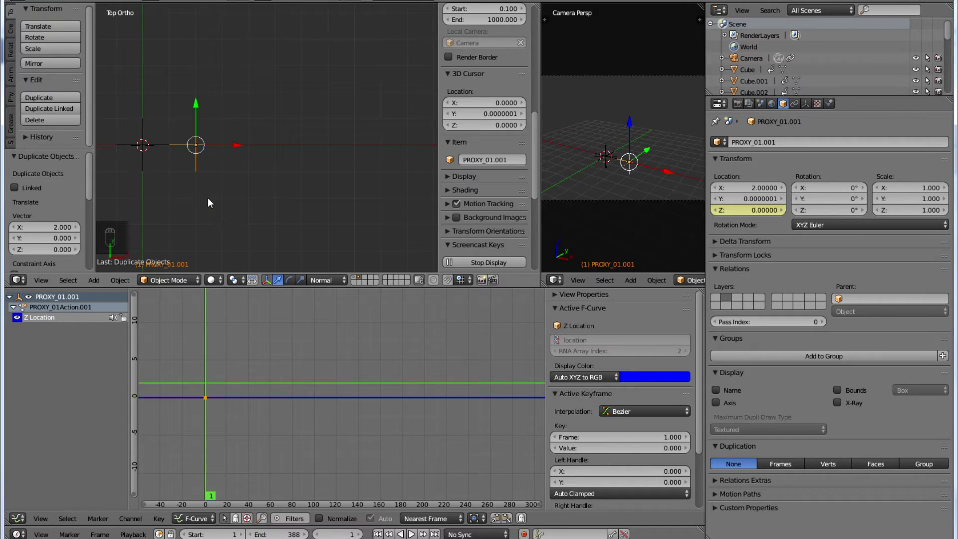
Select both empties and duplicate them, placing the copies 4 units along X
{"action": "right_click", "coordinate": [147, 132]}
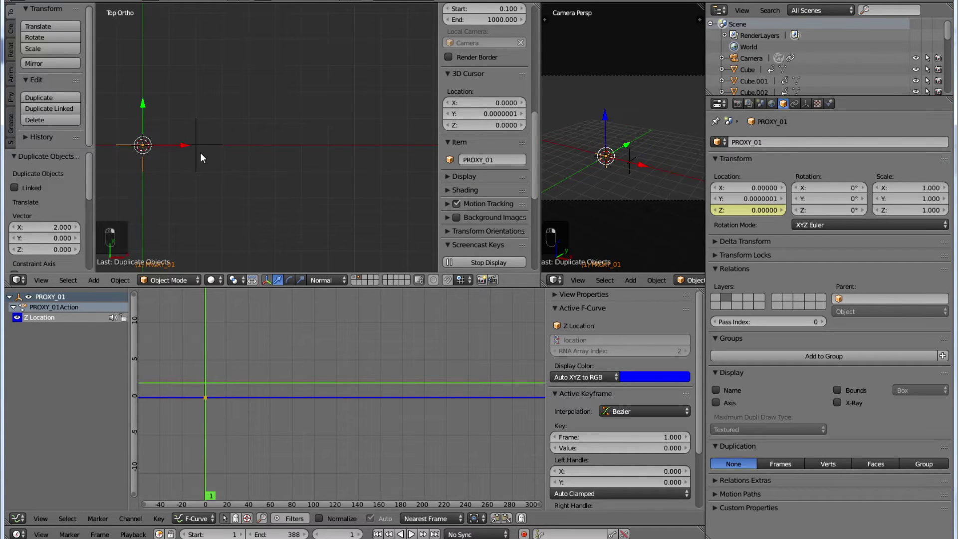
{"action": "right_click", "coordinate": [201, 154], "text": "shift"}
{"action": "key", "text": "shift+d"}
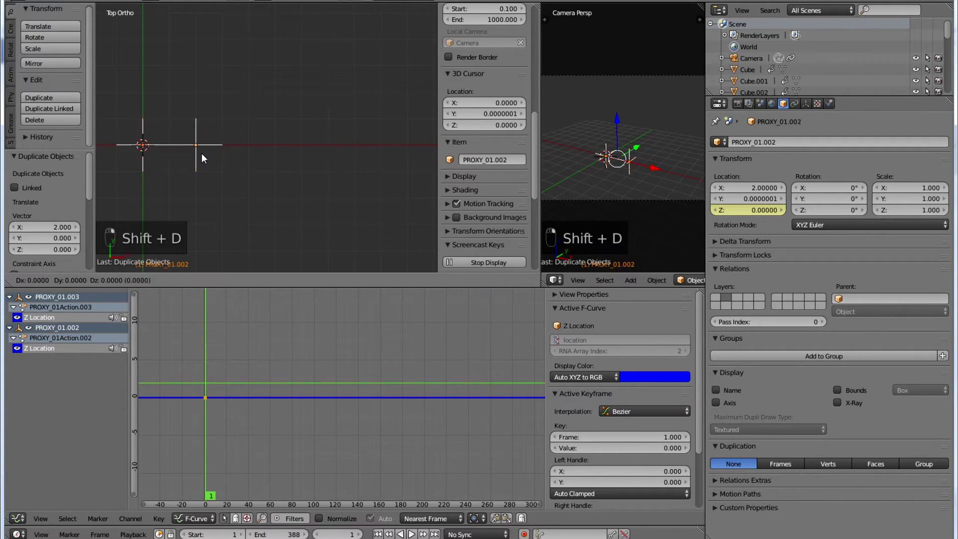
{"action": "left_click", "coordinate": [311, 163]}
Select all four empties and duplicate them, placing the copies 8 units along X
{"action": "key", "text": "KP_Decimal"}
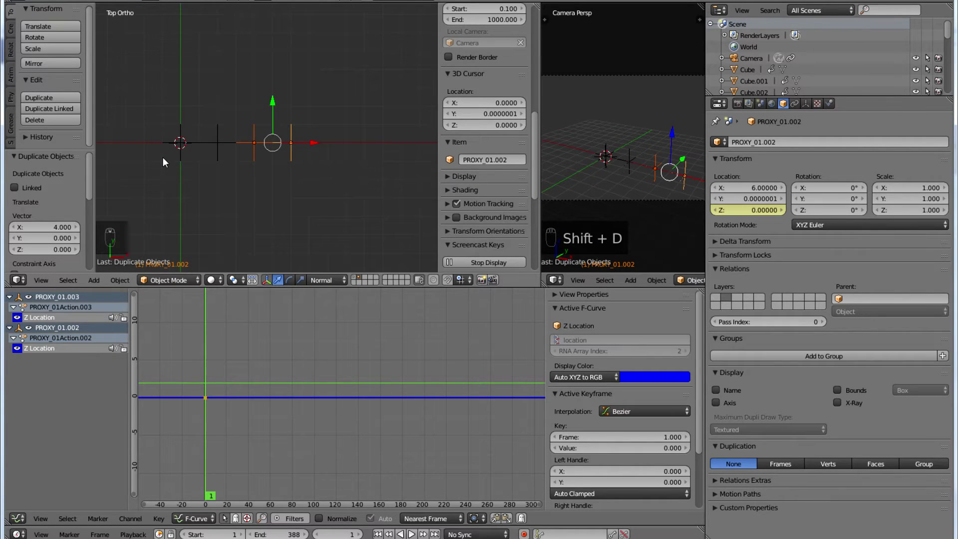
{"action": "key", "text": "a"}
{"action": "key", "text": "a"}
{"action": "key", "text": "a"}
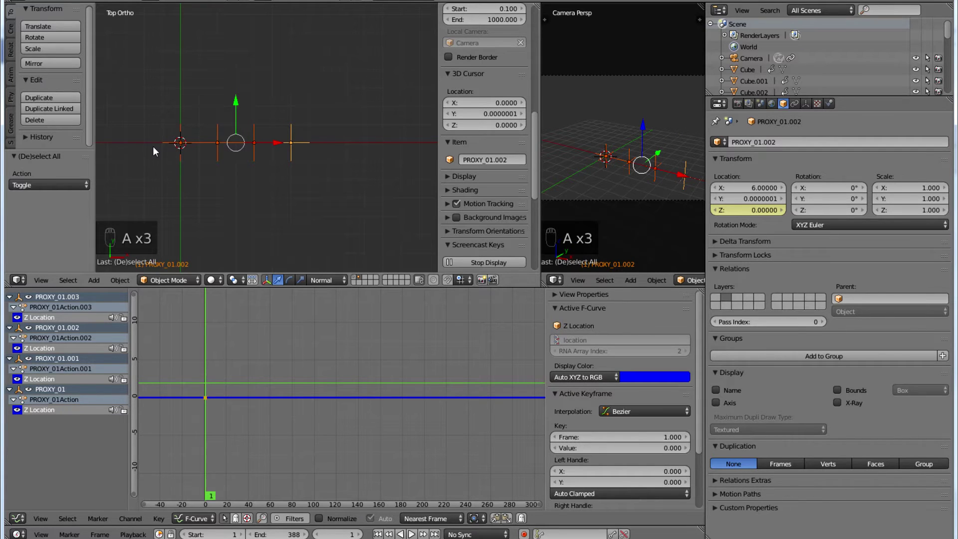
{"action": "key", "text": "shift+d"}
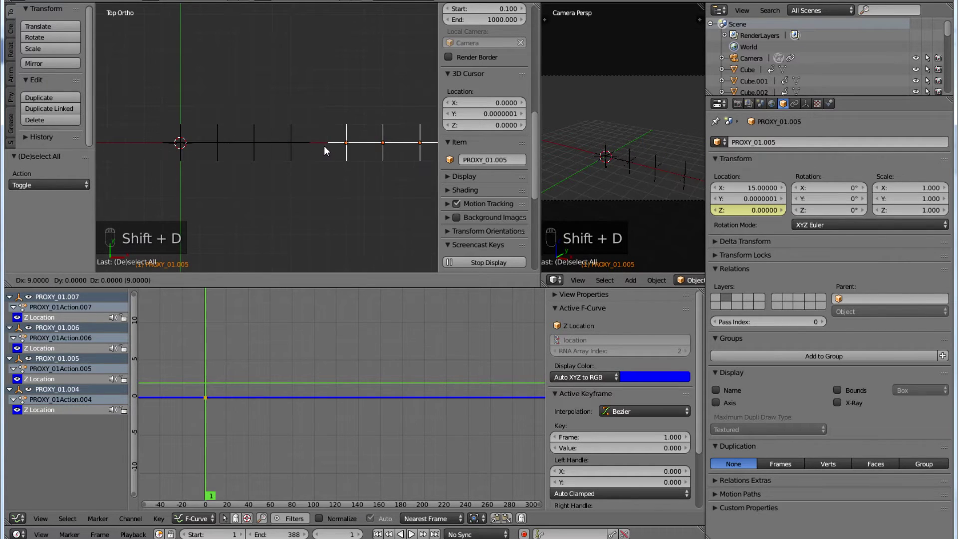
{"action": "left_click", "coordinate": [301, 151]}
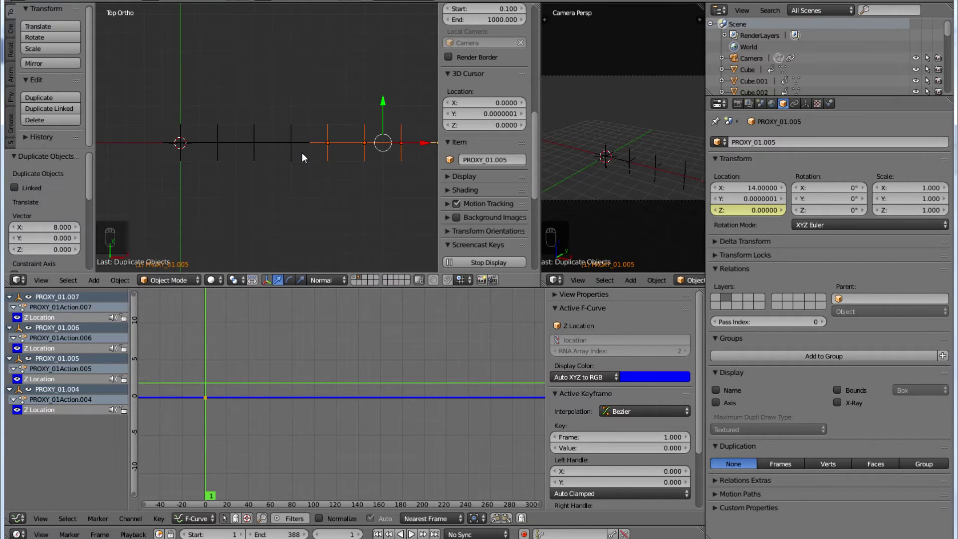
{"action": "key", "text": "KP_Decimal"}
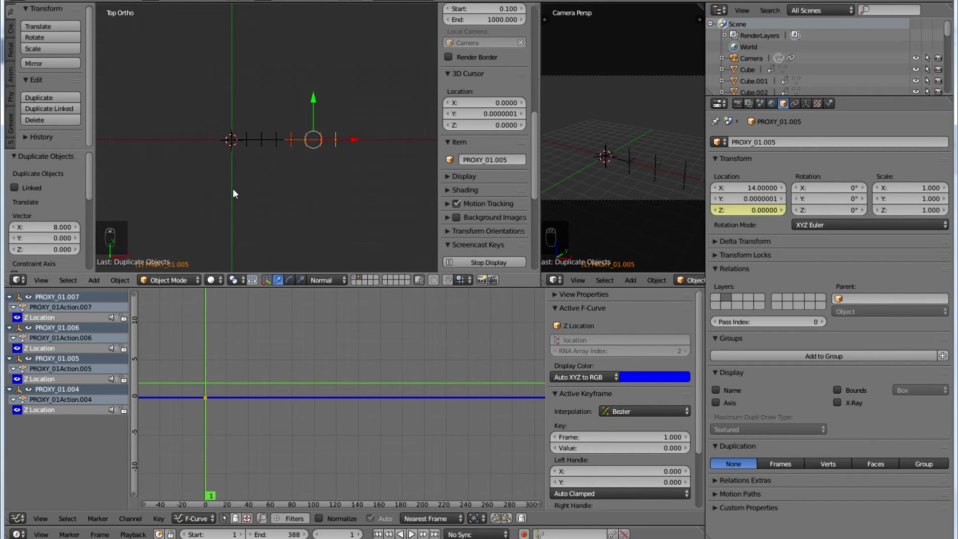
{"action": "key", "text": "shift+d"}
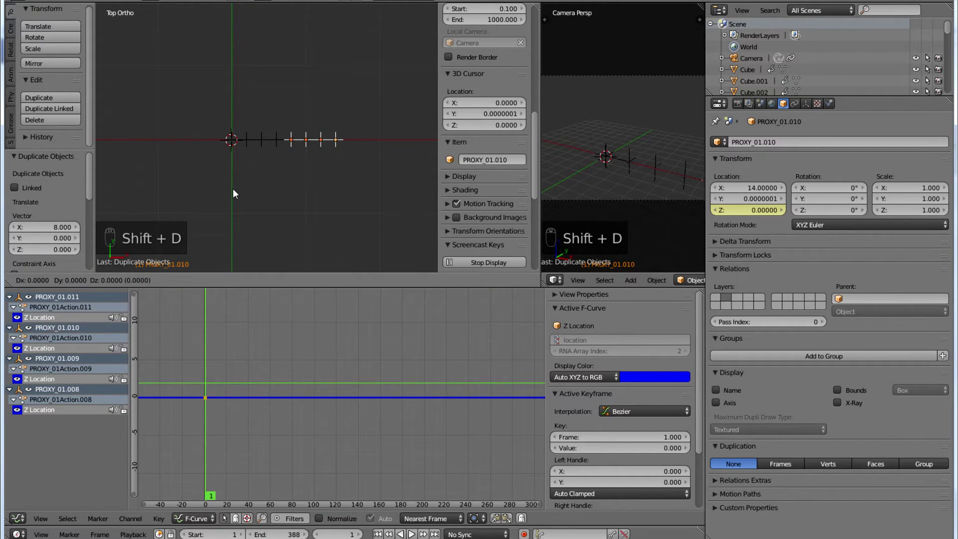
{"action": "left_click", "coordinate": [232, 188]}
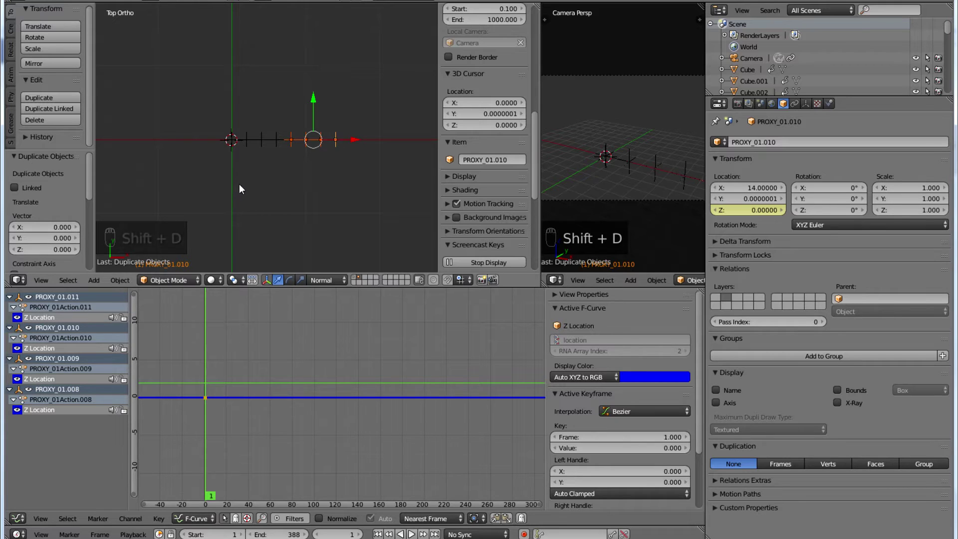
{"action": "key", "text": "Delete"}
{"action": "left_click", "coordinate": [241, 183]}
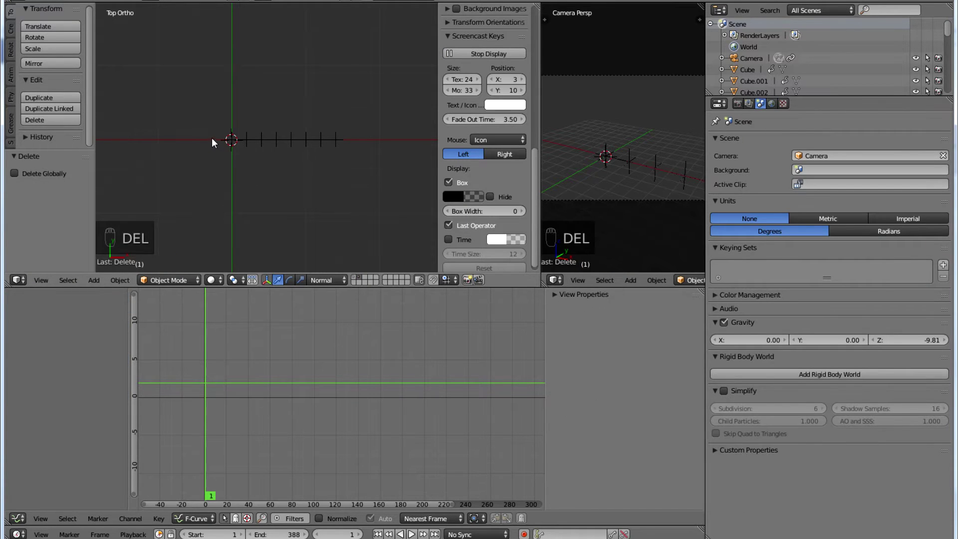
Select all eight empties and duplicate them, placing the copies 16 units along X
{"action": "key", "text": "a"}
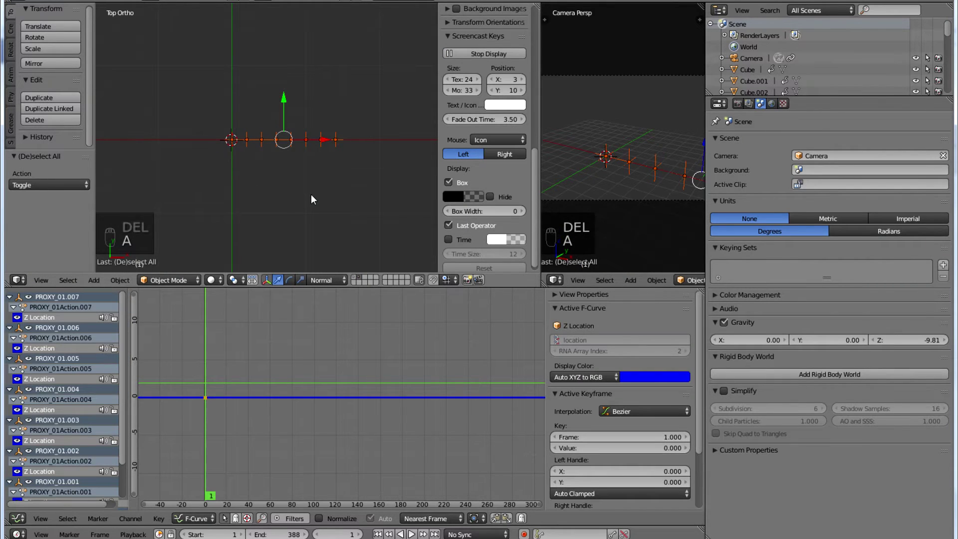
{"action": "key", "text": "shift+d"}
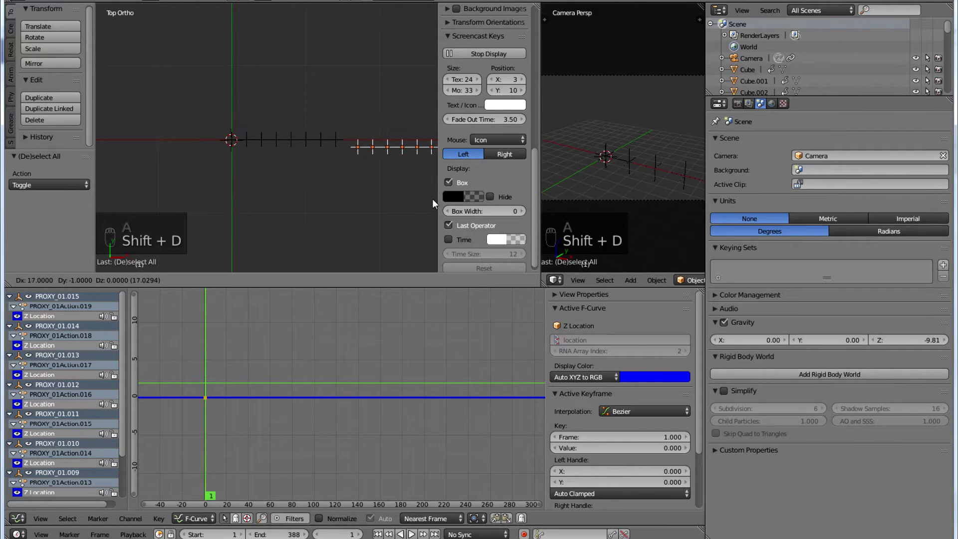
{"action": "left_click", "coordinate": [430, 195]}
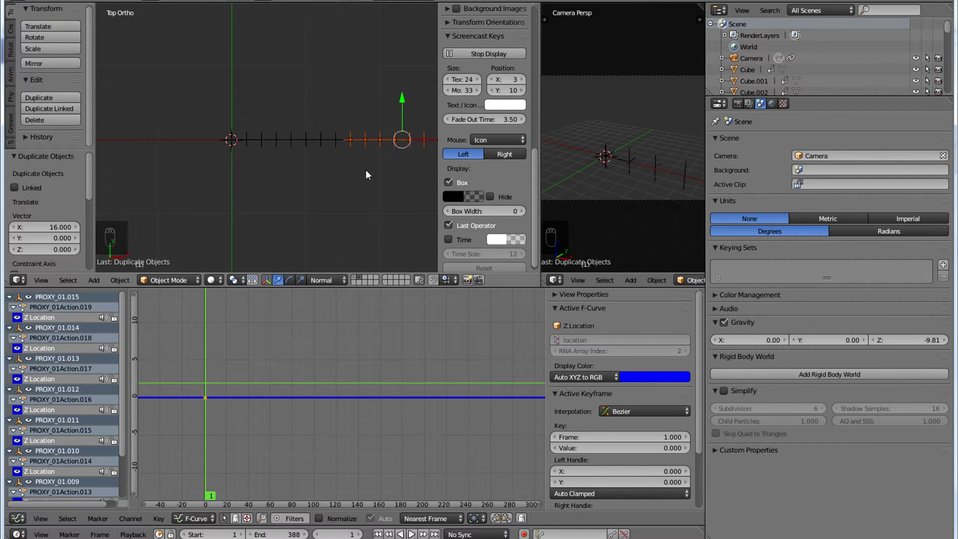
Select all sixteen empties and move them along X so the row is centred on the world origin
{"action": "key", "text": "a"}
{"action": "key", "text": "a"}
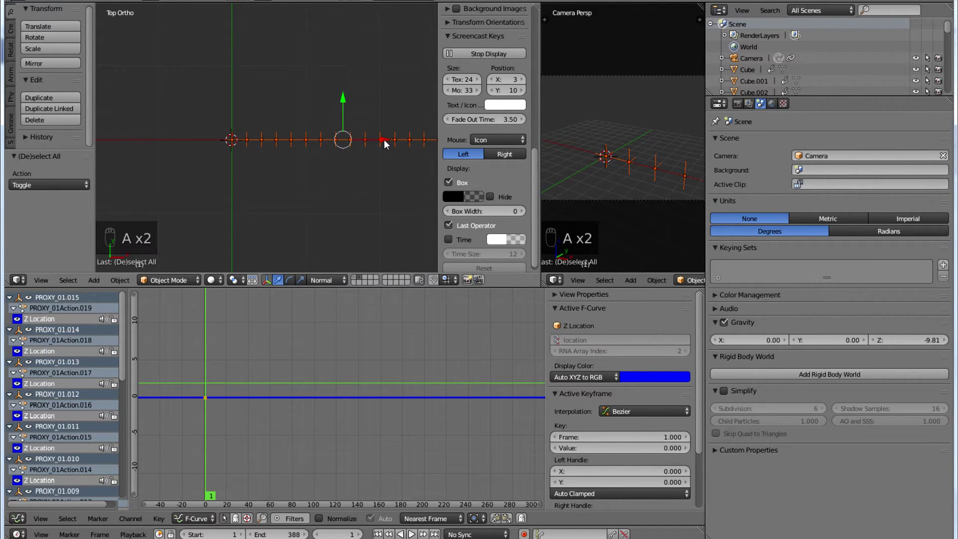
{"action": "left_click_drag", "start_coordinate": [384, 139], "coordinate": [273, 154]}
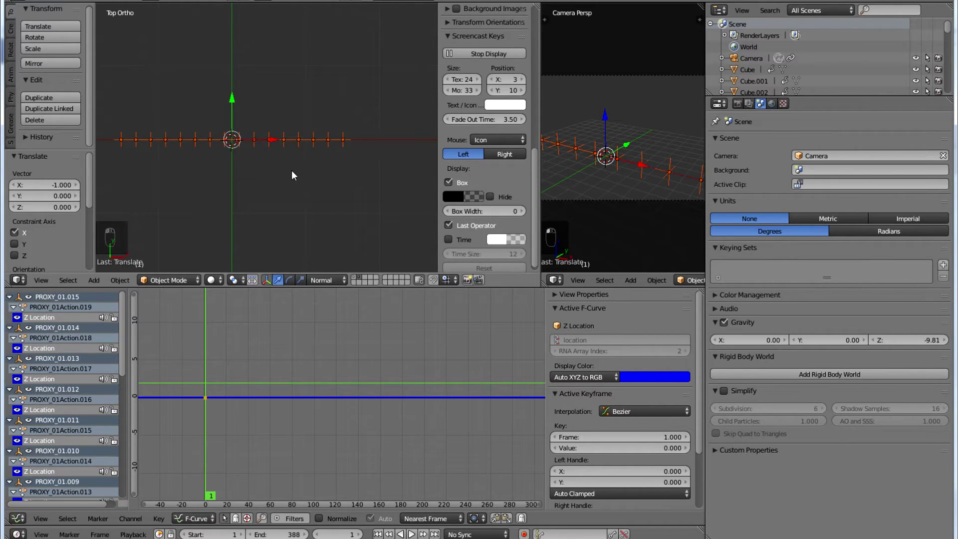
{"action": "scroll", "coordinate": [294, 170], "scroll_direction": "down", "scroll_amount": 2}
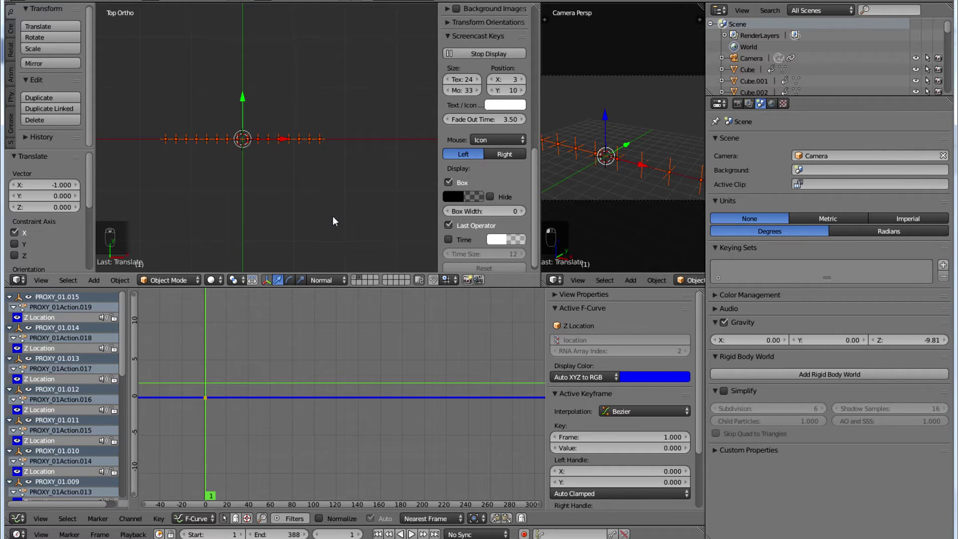
{"action": "scroll", "coordinate": [256, 199], "scroll_direction": "up", "scroll_amount": 4}
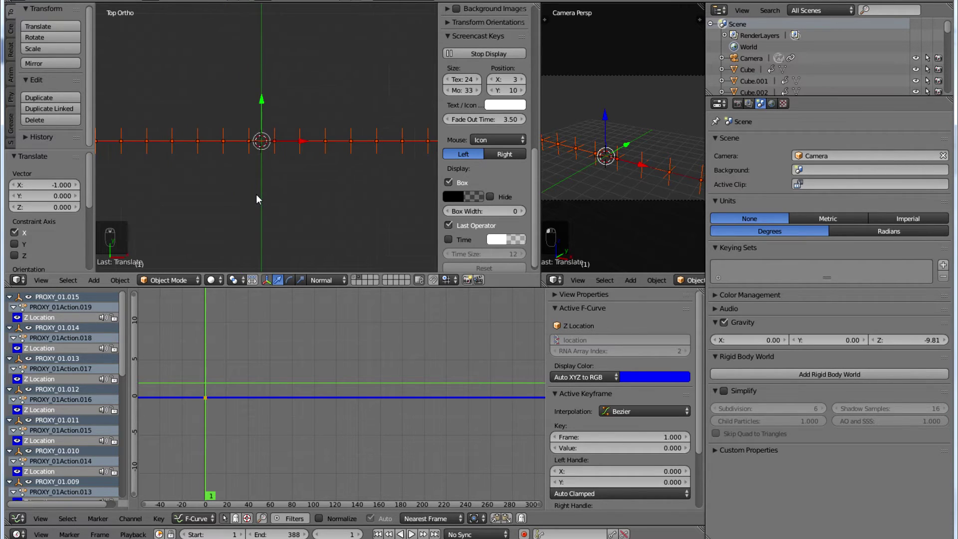
{"action": "scroll", "coordinate": [256, 194], "scroll_direction": "down", "scroll_amount": 2}
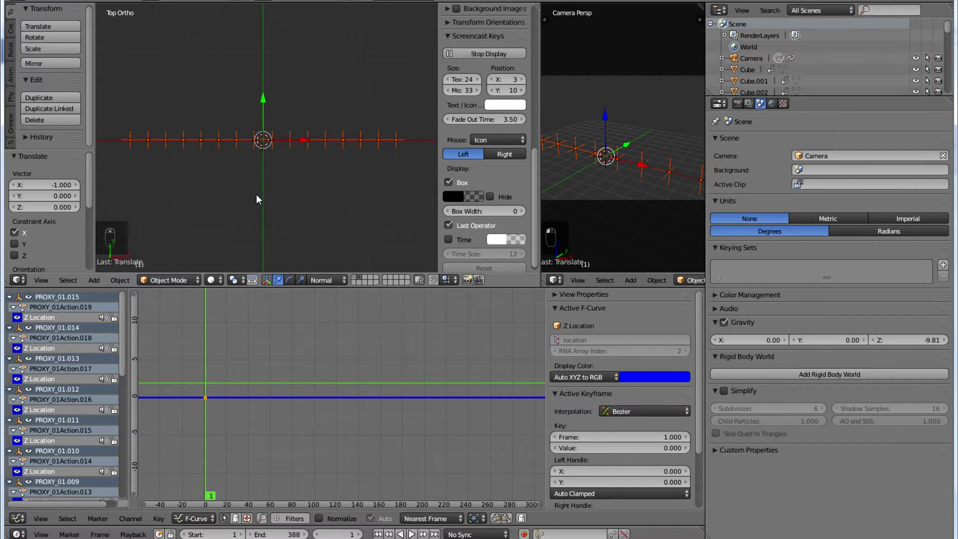
Select the second empty at the row's negative X end and enlarge the top-view 3D area in both directions
{"action": "right_click", "coordinate": [131, 142]}
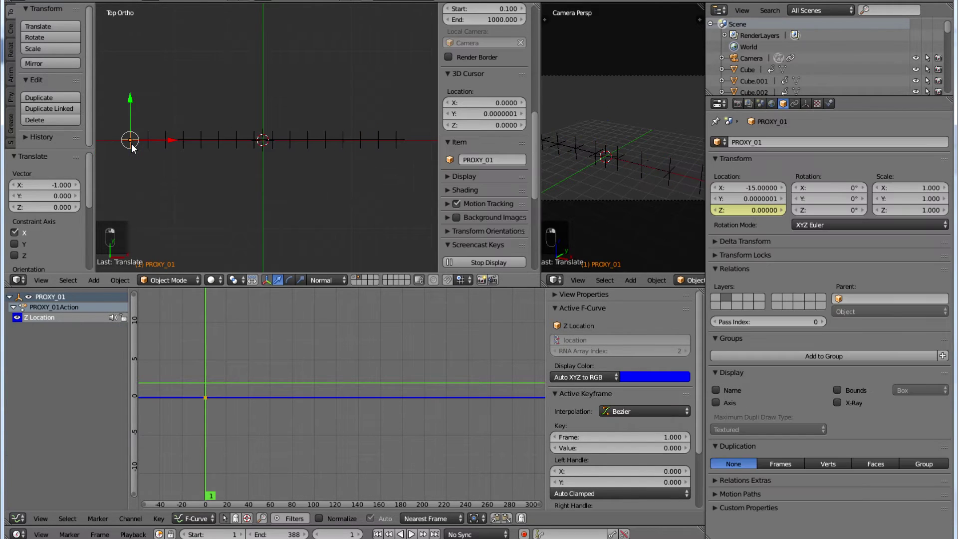
{"action": "key", "text": "shift+d"}
{"action": "left_click", "coordinate": [163, 147]}
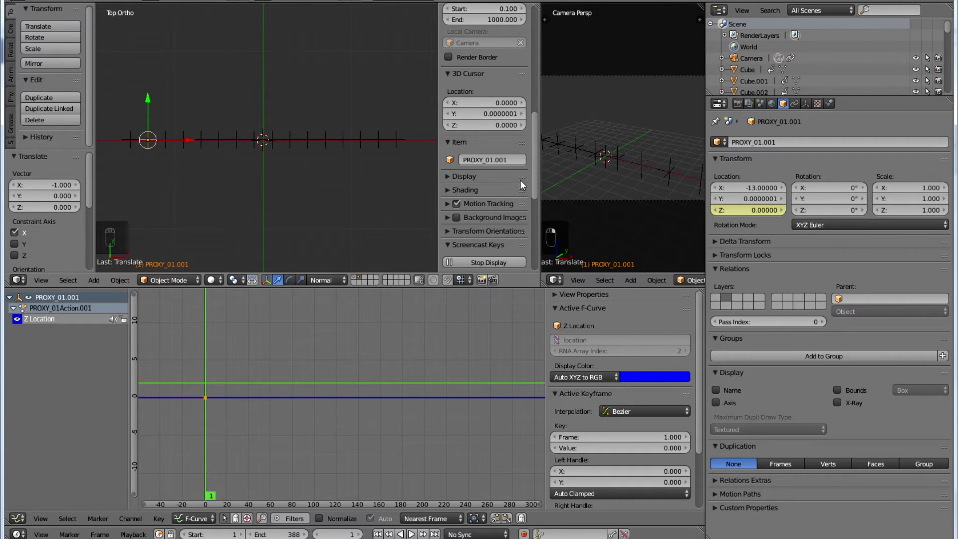
{"action": "left_click_drag", "start_coordinate": [539, 144], "coordinate": [663, 144]}
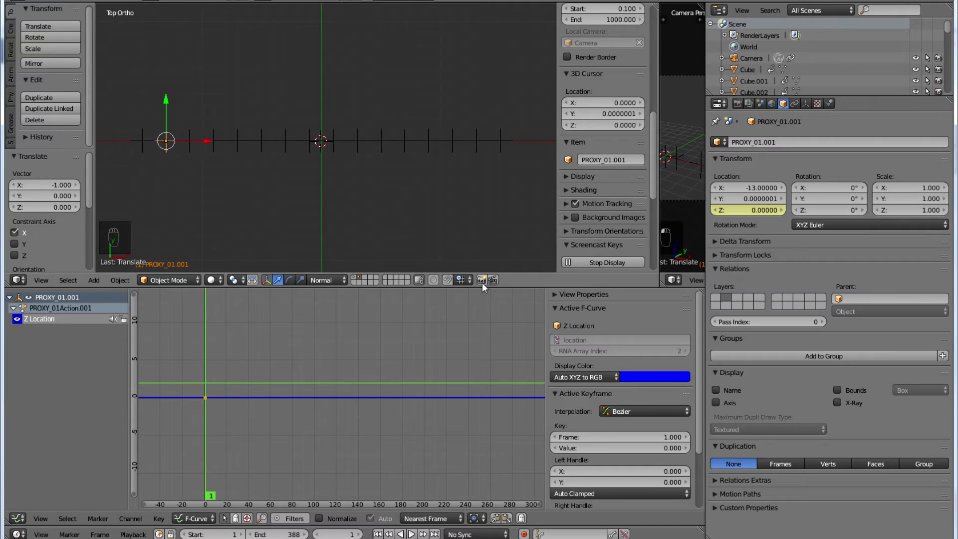
{"action": "left_click_drag", "start_coordinate": [483, 286], "coordinate": [488, 501]}
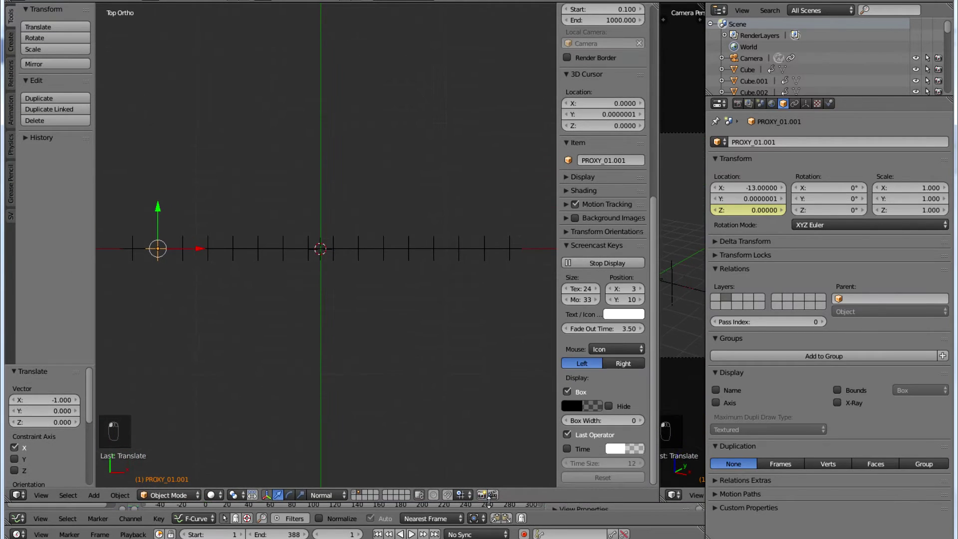
{"action": "scroll", "coordinate": [183, 316], "scroll_direction": "up", "scroll_amount": 2}
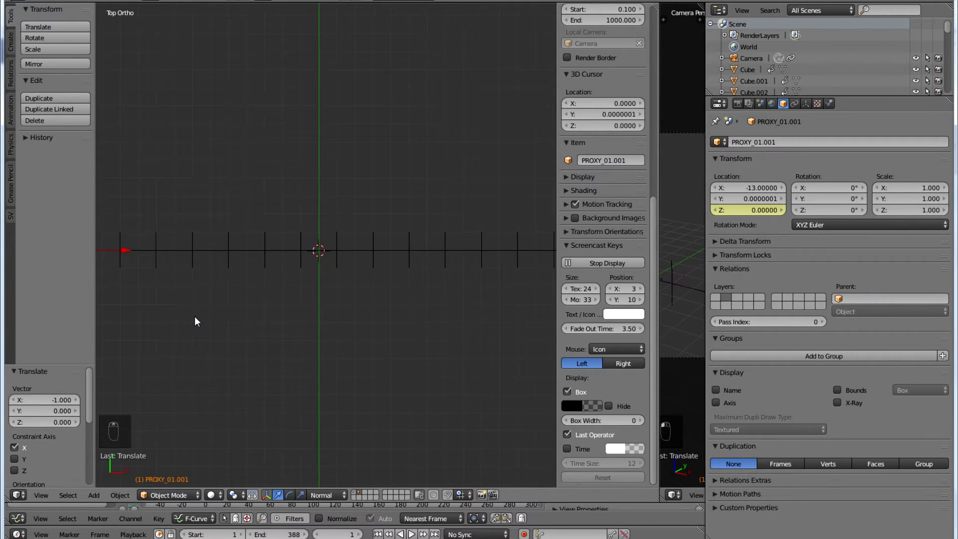
{"action": "scroll", "coordinate": [196, 316], "scroll_direction": "down", "scroll_amount": 4, "text": "ctrl"}
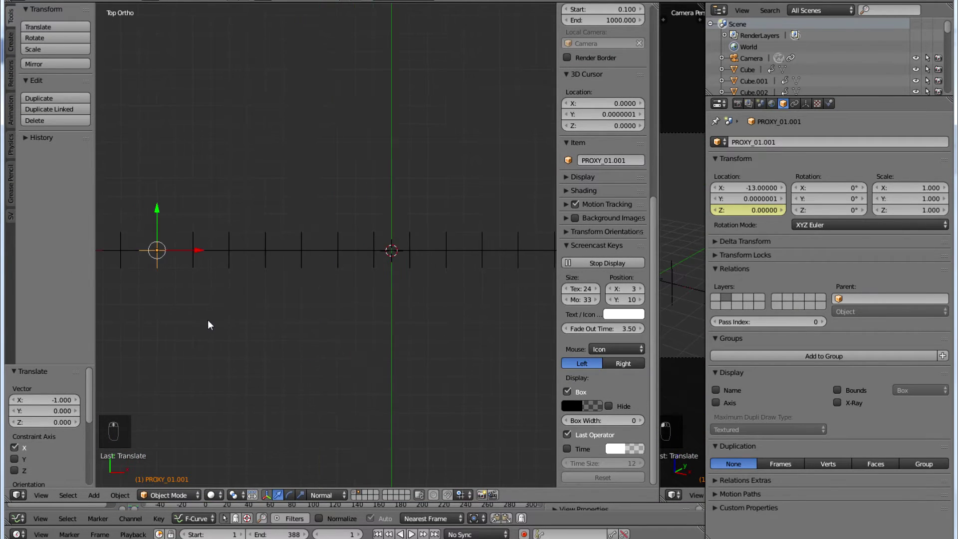
Rename the second empty in the row as PROXY_02
{"action": "left_click", "coordinate": [797, 142]}
{"action": "left_click", "coordinate": [798, 142]}
{"action": "key", "text": "BackSpace"}
{"action": "key", "text": "BackSpace"}
{"action": "key", "text": "BackSpace"}
{"action": "key", "text": "BackSpace"}
{"action": "key", "text": "BackSpace"}
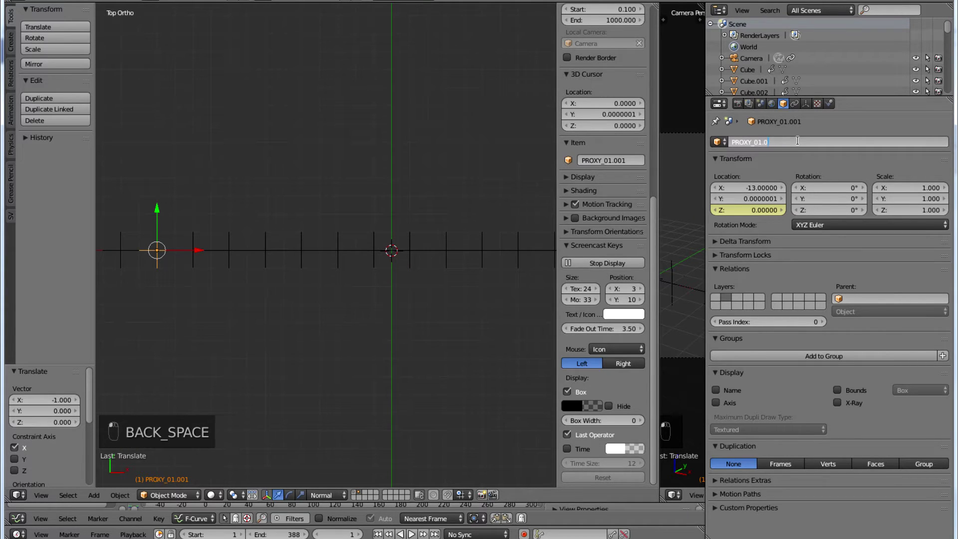
{"action": "type", "text": "2"}
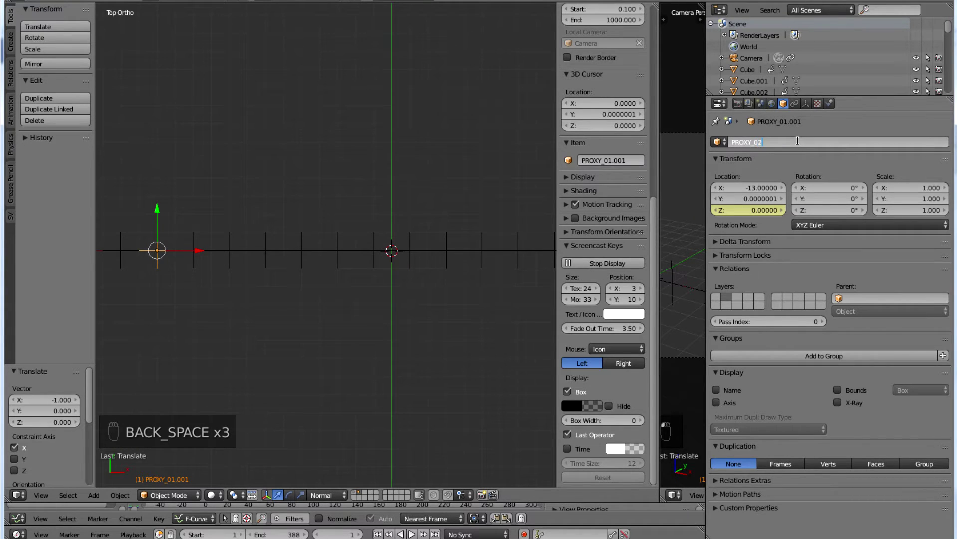
{"action": "key", "text": "Return"}
Select the third empty in the row and rename it PROXY_03
{"action": "right_click", "coordinate": [191, 262]}
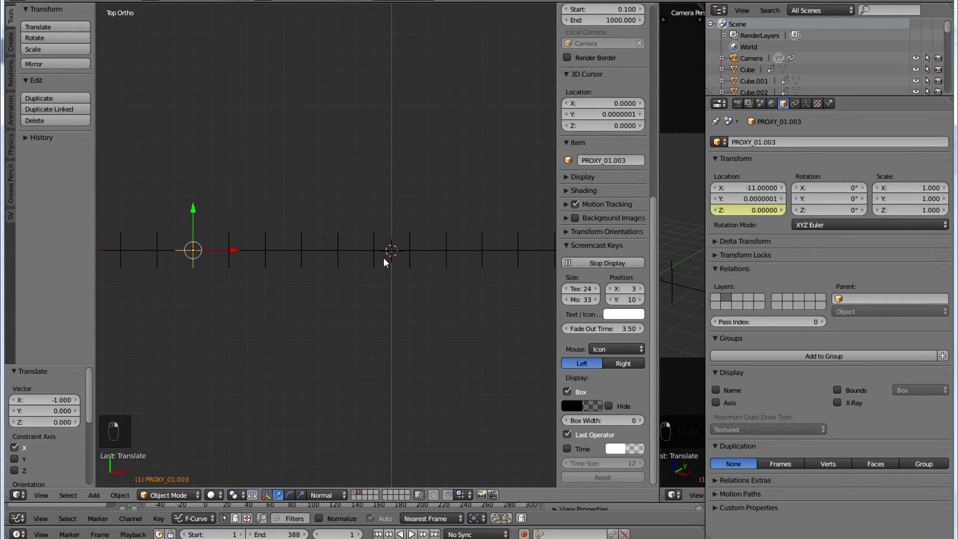
{"action": "double_click", "coordinate": [759, 141]}
{"action": "key", "text": "Delete"}
{"action": "key", "text": "Delete"}
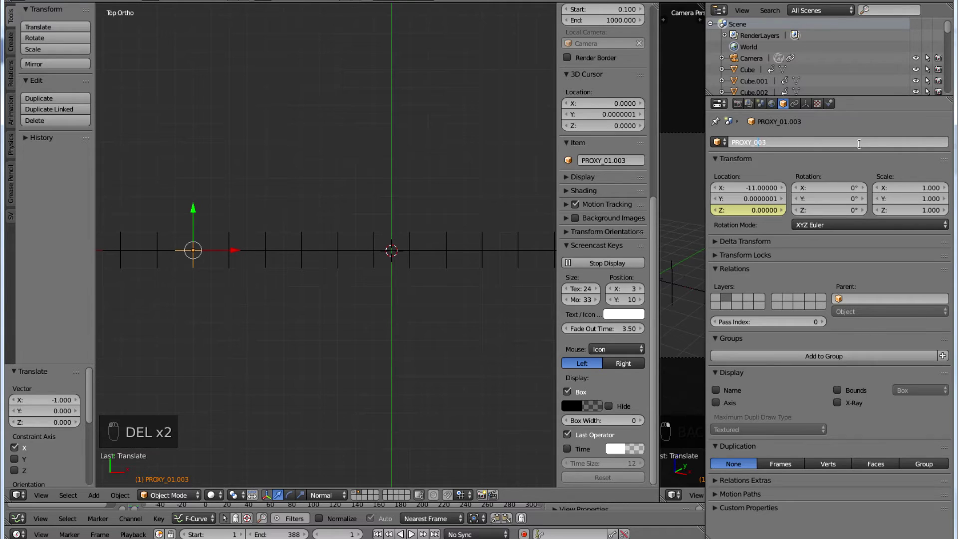
{"action": "key", "text": "Return"}
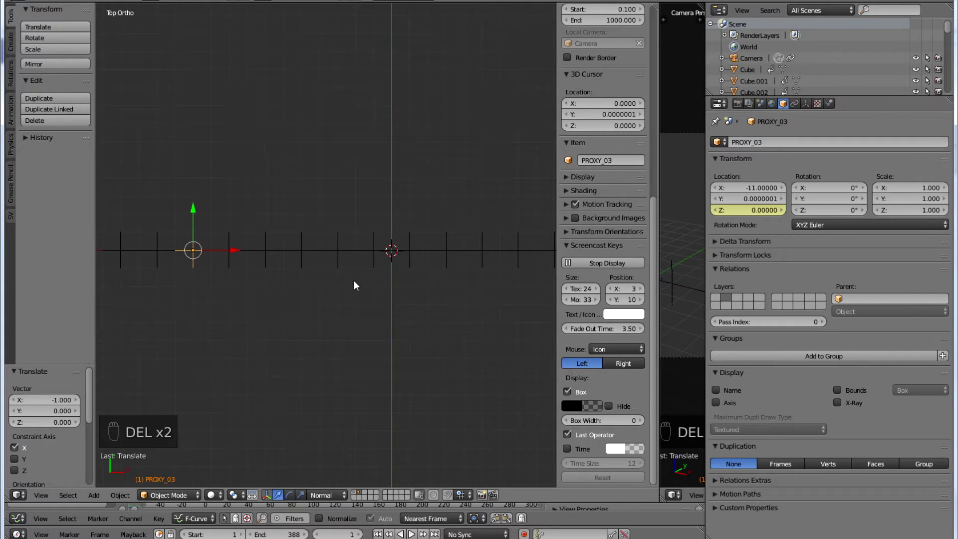
Select the fourth empty in the row and rename it PROXY_04
{"action": "left_click", "coordinate": [230, 258]}
{"action": "double_click", "coordinate": [758, 143]}
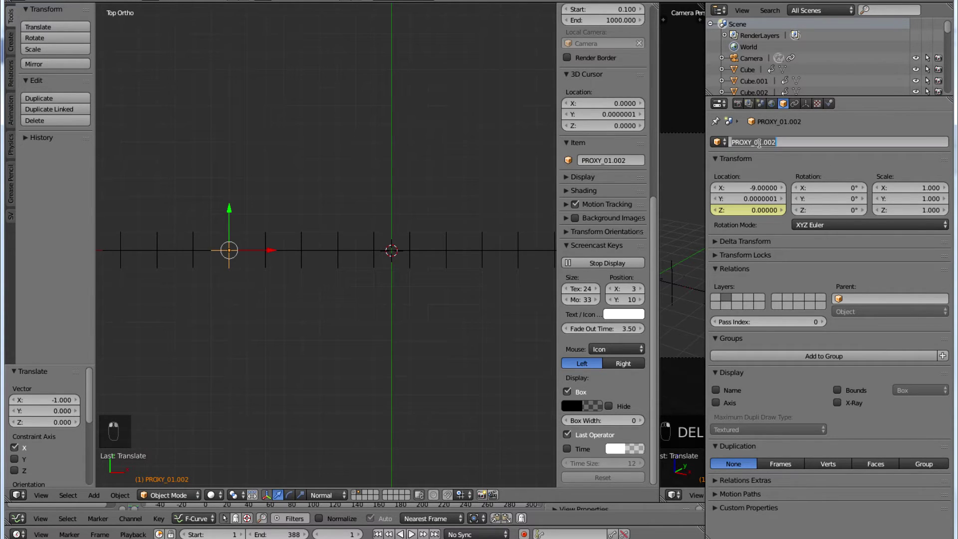
{"action": "left_click", "coordinate": [759, 143]}
{"action": "key", "text": "Delete"}
{"action": "key", "text": "Delete"}
{"action": "key", "text": "Delete"}
{"action": "key", "text": "Delete"}
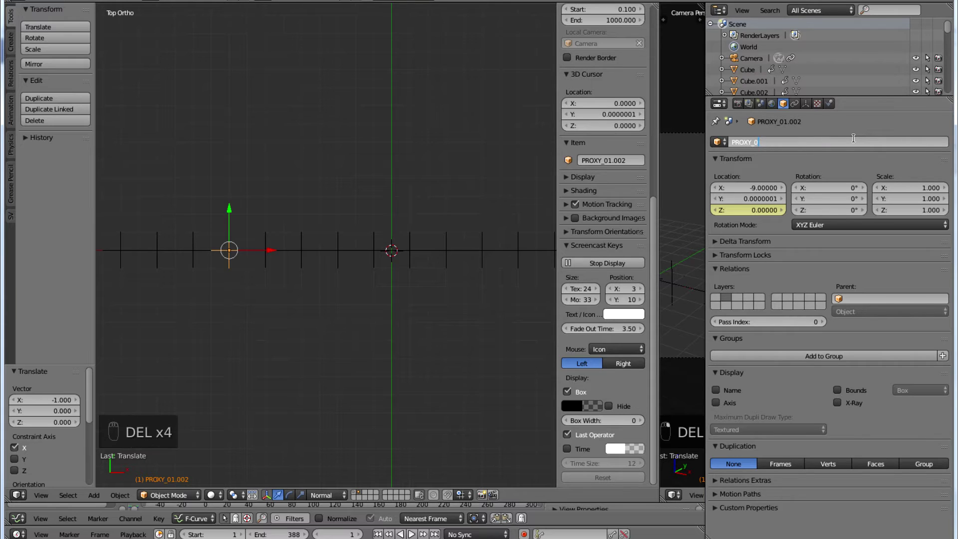
{"action": "type", "text": "4"}
{"action": "key", "text": "Return"}
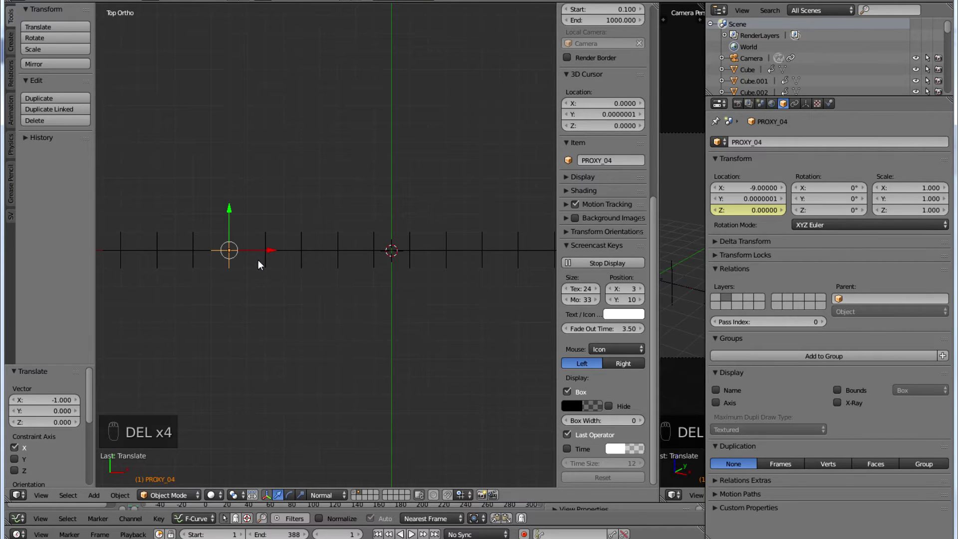
Select the fifth empty in the row and rename it PROXY_05
{"action": "left_click", "coordinate": [259, 260]}
{"action": "double_click", "coordinate": [817, 144]}
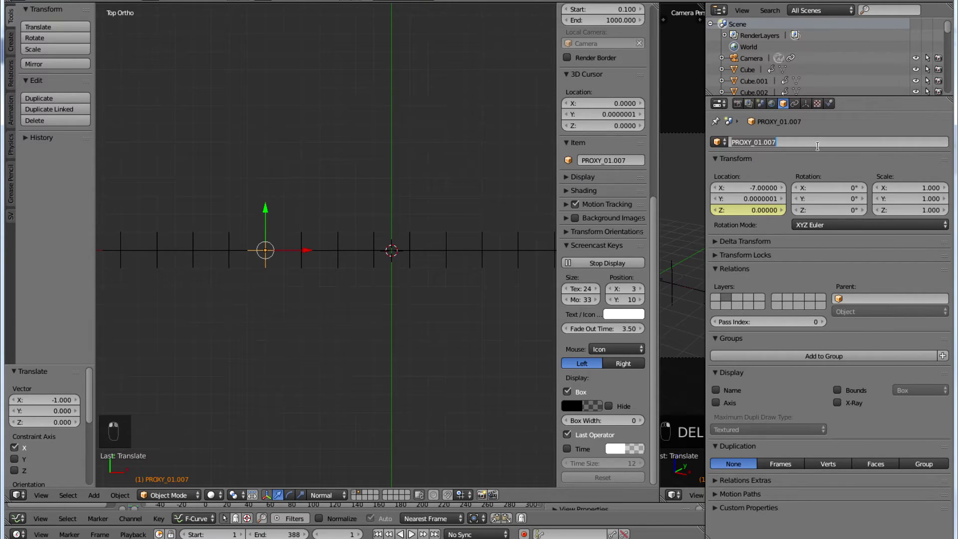
{"action": "key", "text": "Left"}
{"action": "key", "text": "BackSpace"}
{"action": "key", "text": "BackSpace"}
{"action": "key", "text": "BackSpace"}
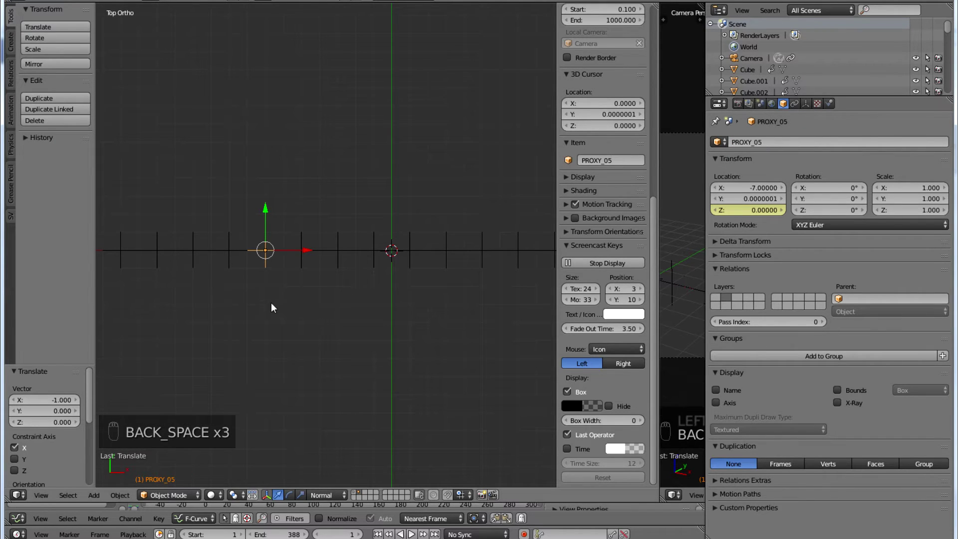
Select the sixth empty in the row and rename it PROXY_06
{"action": "left_click", "coordinate": [295, 262]}
{"action": "left_click", "coordinate": [790, 142]}
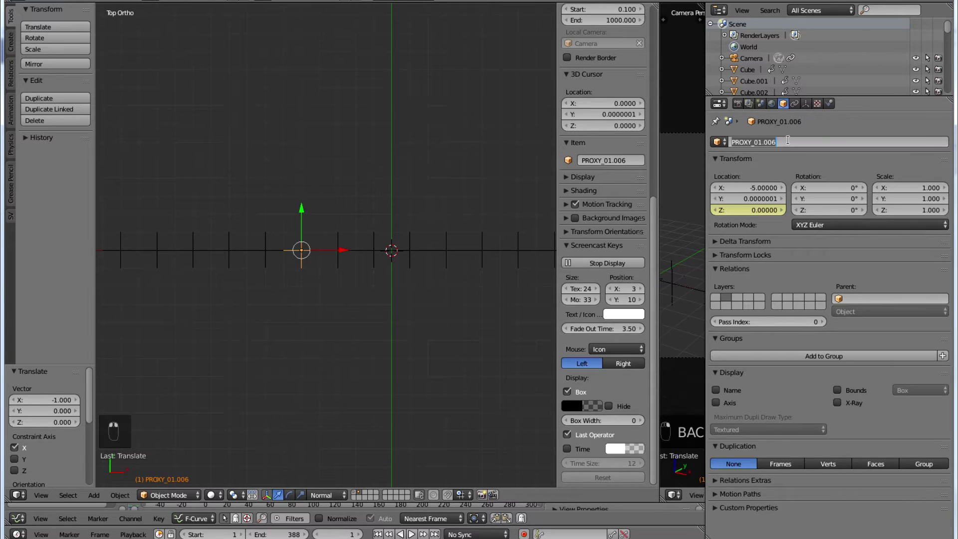
{"action": "key", "text": "BackSpace"}
{"action": "key", "text": "BackSpace"}
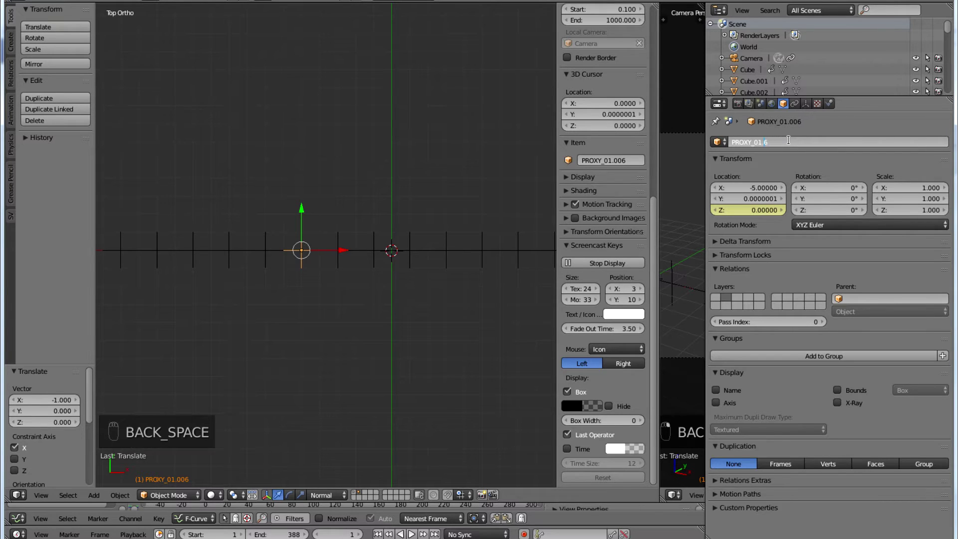
{"action": "key", "text": "Return"}
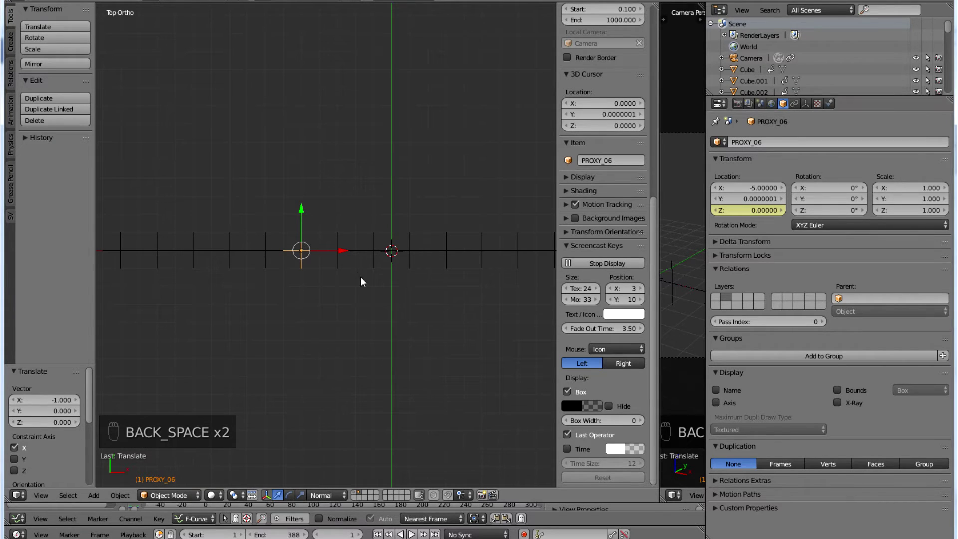
Select the seventh empty in the row and rename it PROXY_07
{"action": "right_click", "coordinate": [340, 269]}
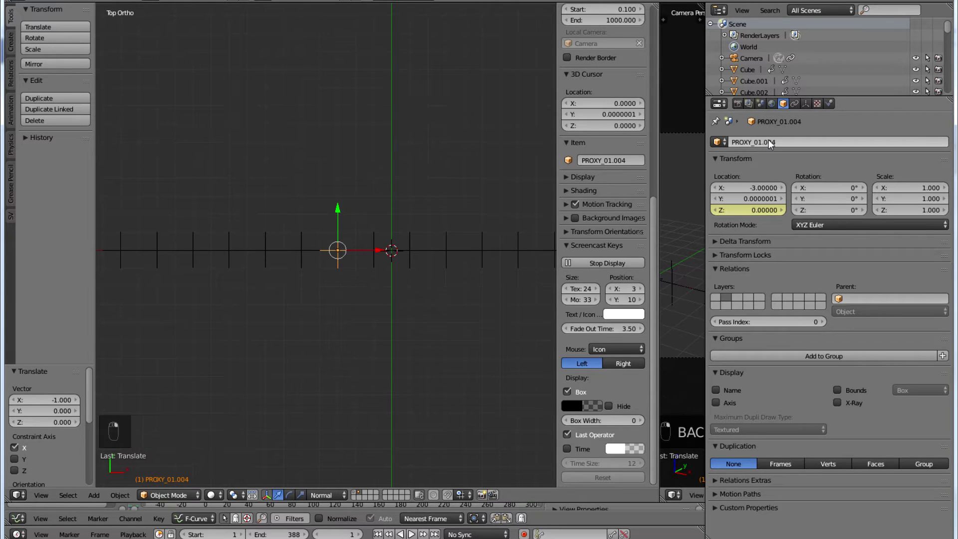
{"action": "double_click", "coordinate": [783, 142]}
{"action": "key", "text": "BackSpace"}
{"action": "key", "text": "BackSpace"}
{"action": "key", "text": "BackSpace"}
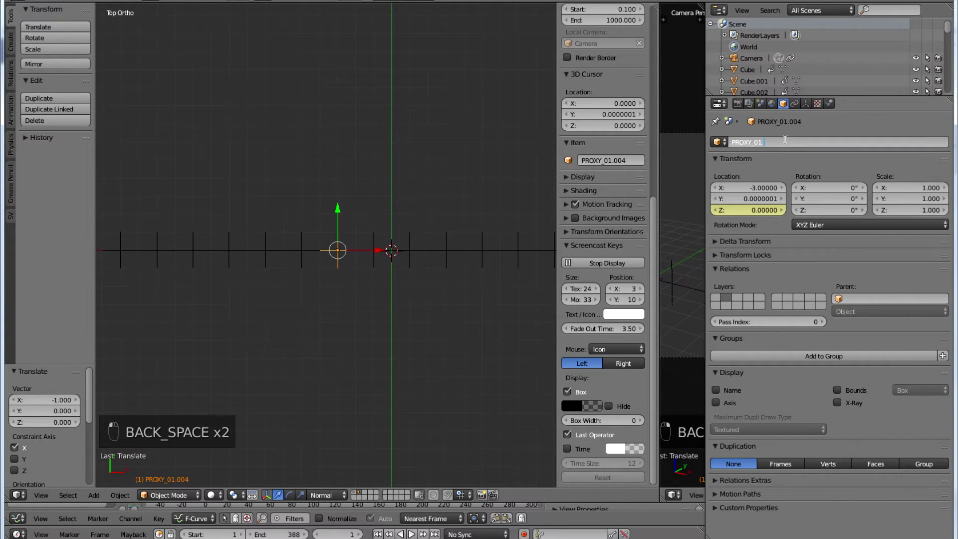
{"action": "type", "text": "4"}
{"action": "key", "text": "Return"}
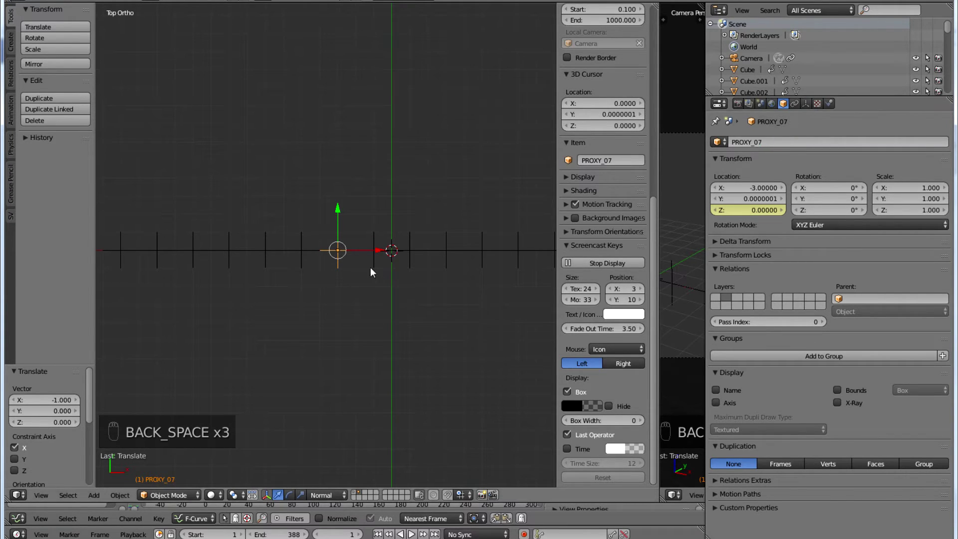
Select the eighth empty, just before the origin, and rename it with the next number in the PROXY sequence
{"action": "right_click", "coordinate": [370, 268]}
{"action": "double_click", "coordinate": [789, 141]}
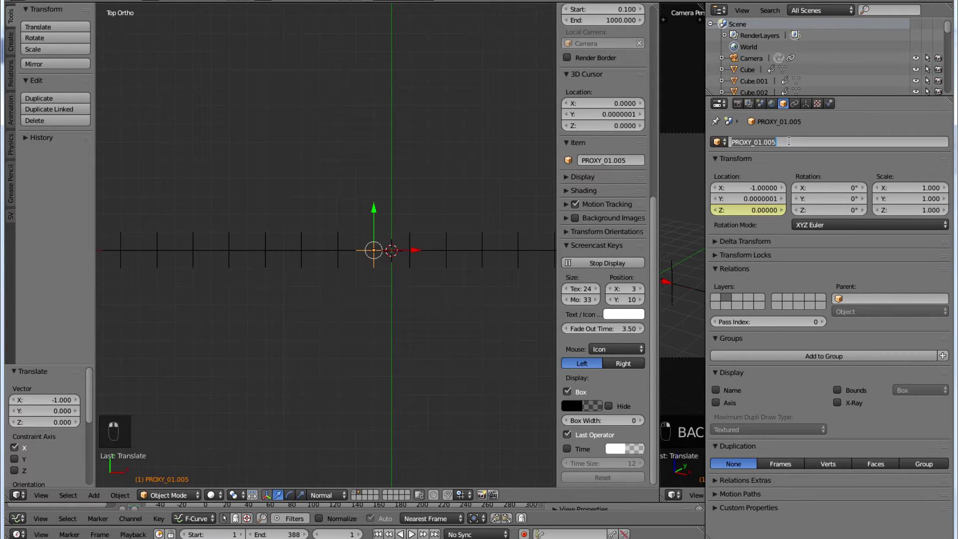
{"action": "key", "text": "BackSpace"}
{"action": "key", "text": "BackSpace"}
{"action": "key", "text": "BackSpace"}
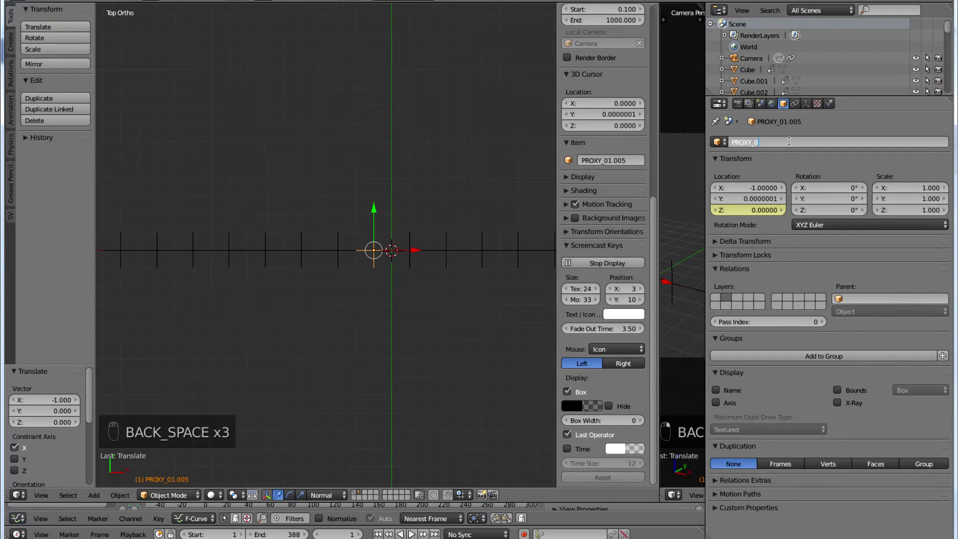
{"action": "type", "text": "5"}
{"action": "key", "text": "Return"}
Select the ninth empty, just past the origin, and rename it with the next number in the PROXY sequence
{"action": "right_click", "coordinate": [411, 259]}
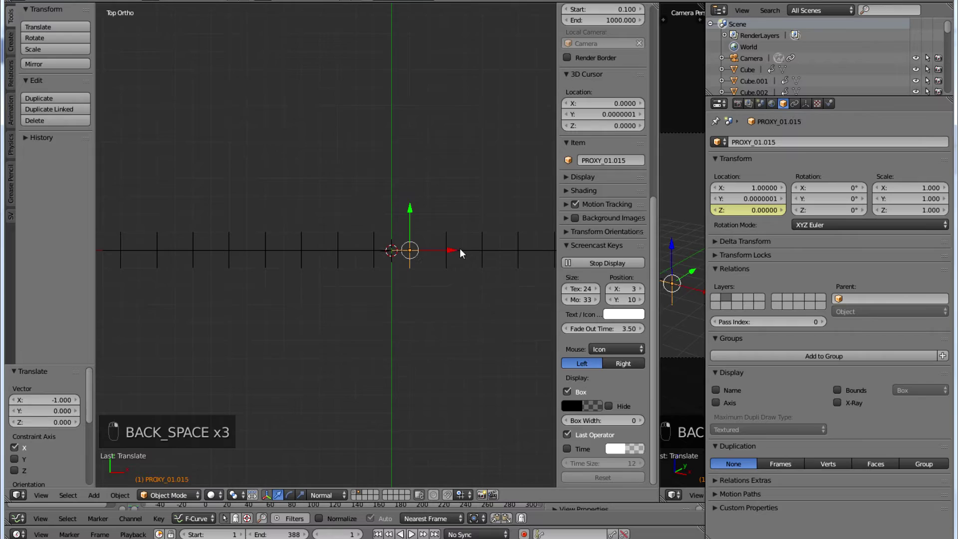
{"action": "double_click", "coordinate": [786, 143]}
{"action": "key", "text": "BackSpace"}
{"action": "key", "text": "BackSpace"}
{"action": "key", "text": "BackSpace"}
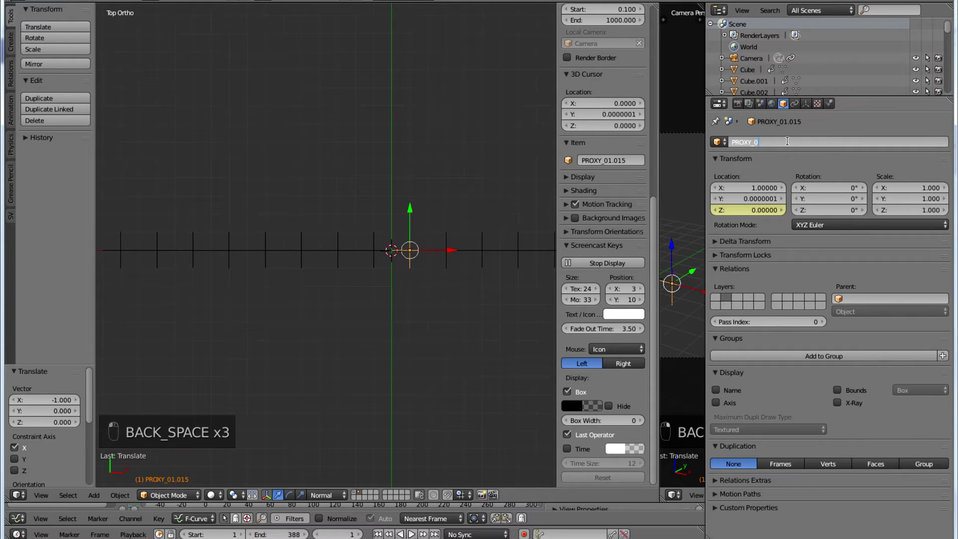
{"action": "type", "text": "6"}
{"action": "key", "text": "Return"}
Select the tenth empty in the row, at X 3, and rename it PROXY_10
{"action": "right_click", "coordinate": [447, 261]}
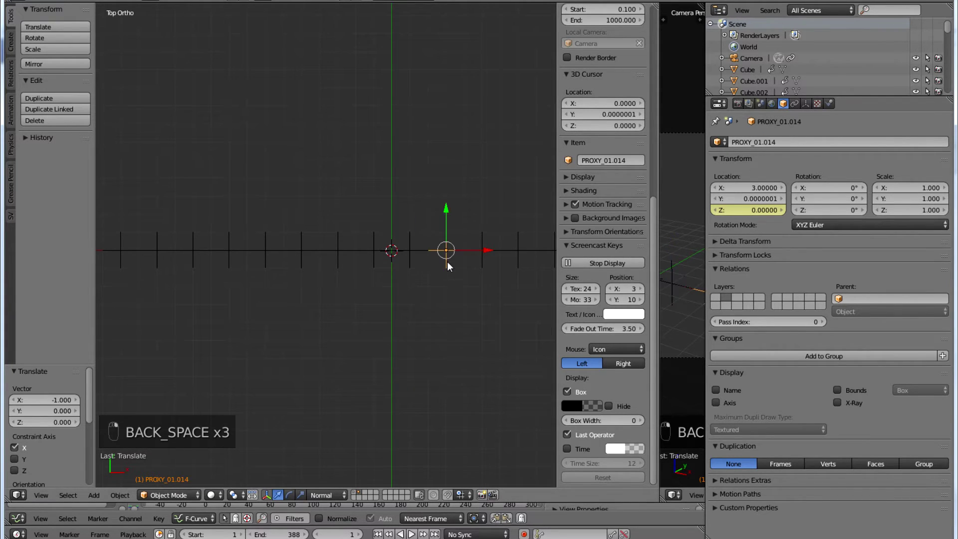
{"action": "right_click", "coordinate": [483, 261]}
{"action": "double_click", "coordinate": [784, 142]}
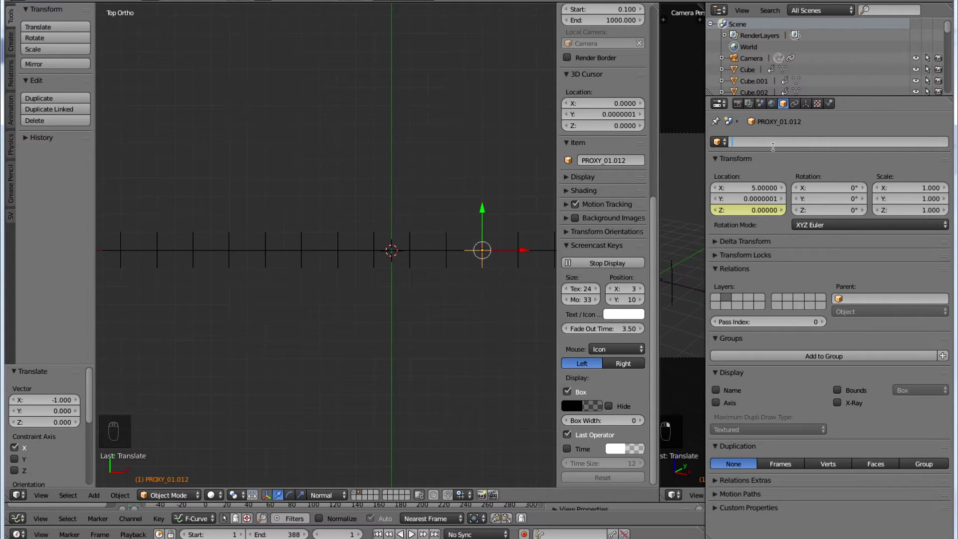
{"action": "key", "text": "Escape"}
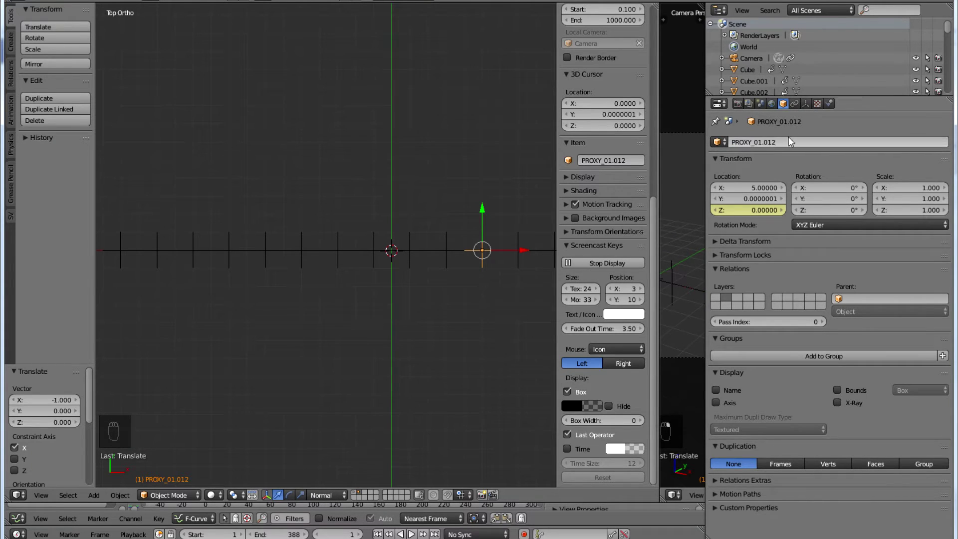
{"action": "double_click", "coordinate": [787, 141]}
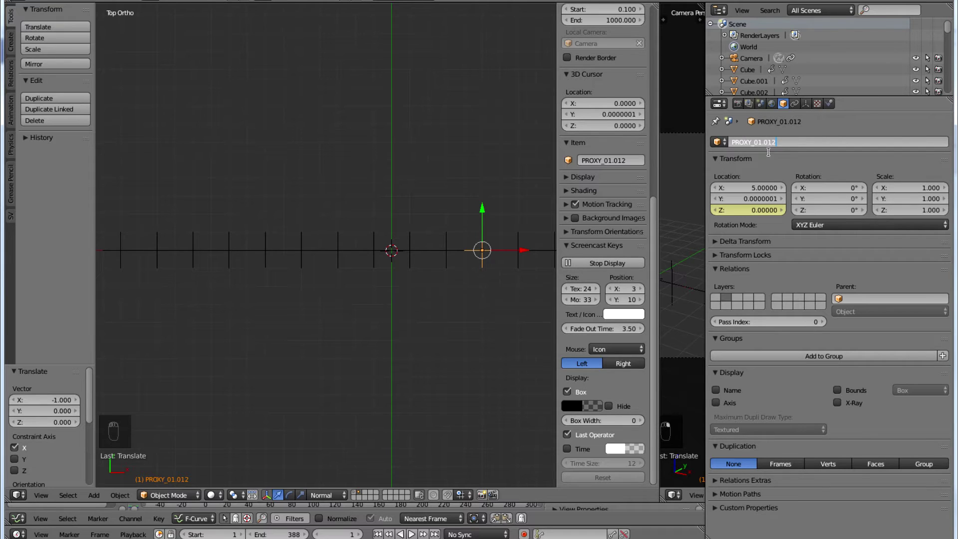
Check the names of the ninth and tenth empties in the PROXY sequence
{"action": "right_click", "coordinate": [446, 262]}
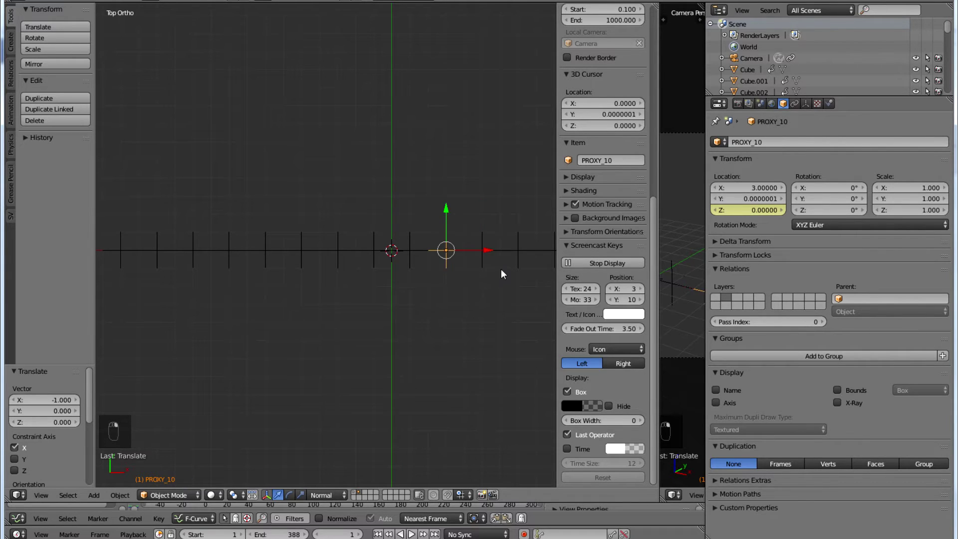
{"action": "right_click", "coordinate": [408, 259]}
{"action": "right_click", "coordinate": [454, 262]}
Select the eleventh empty in the row and rename it PROXY_11
{"action": "right_click", "coordinate": [485, 263]}
{"action": "left_click", "coordinate": [757, 142]}
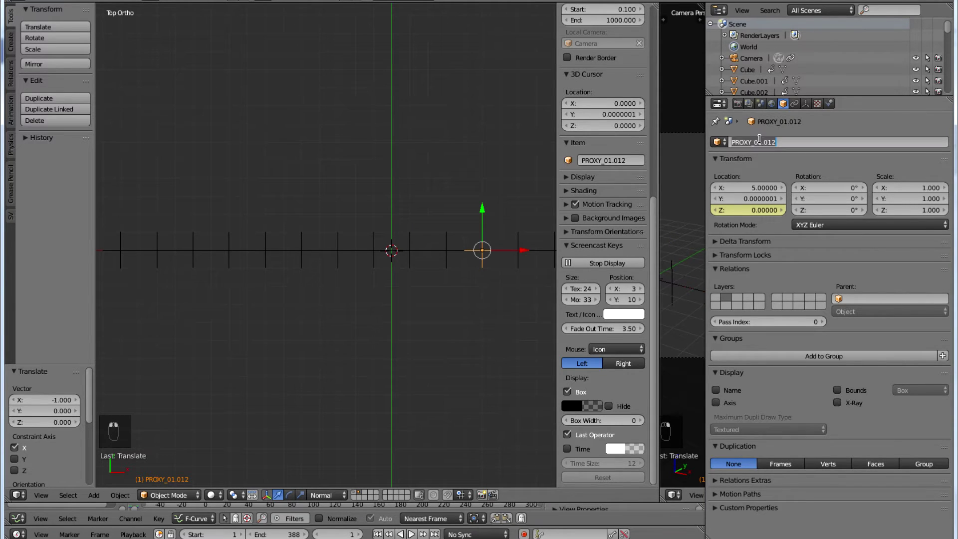
{"action": "left_click", "coordinate": [757, 141]}
{"action": "key", "text": "BackSpace"}
{"action": "key", "text": "Delete"}
{"action": "key", "text": "Delete"}
{"action": "key", "text": "Delete"}
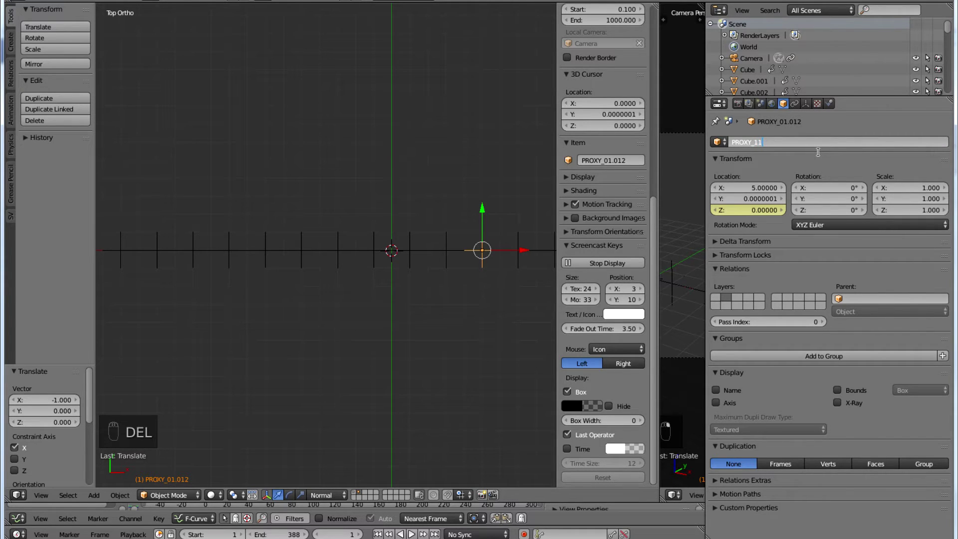
Select the twelfth empty in the row and rename it PROXY_12
{"action": "right_click", "coordinate": [519, 257]}
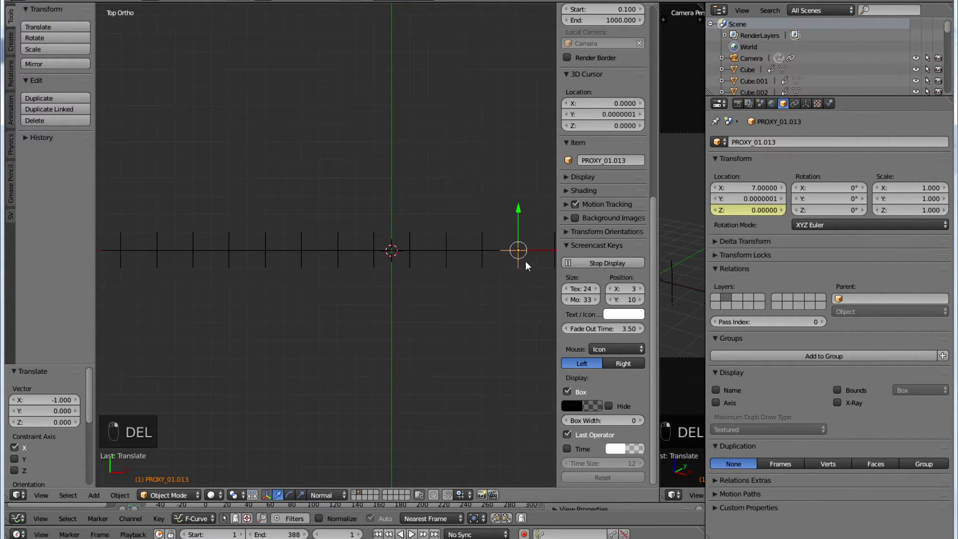
{"action": "left_click", "coordinate": [761, 143]}
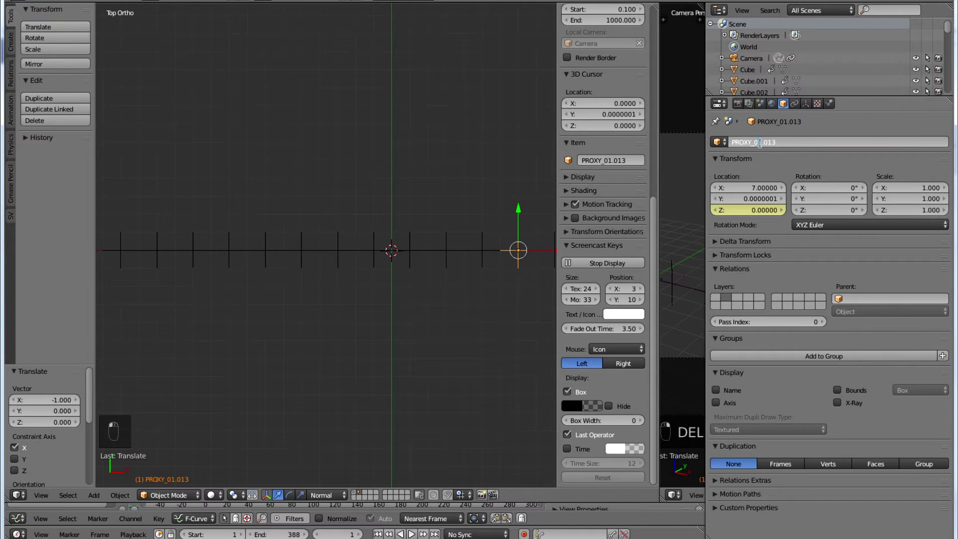
{"action": "key", "text": "Left"}
{"action": "key", "text": "BackSpace"}
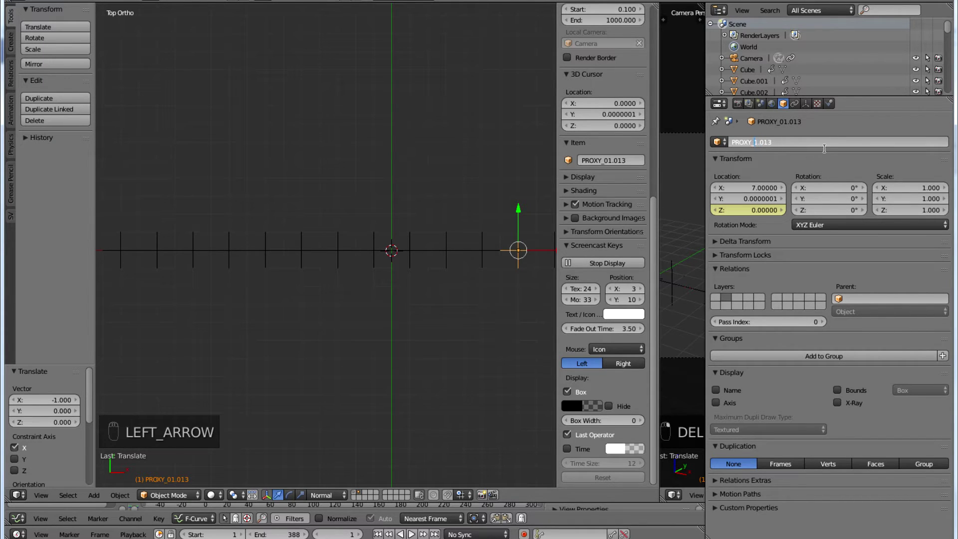
{"action": "key", "text": "Right"}
{"action": "key", "text": "Delete"}
{"action": "type", "text": "2"}
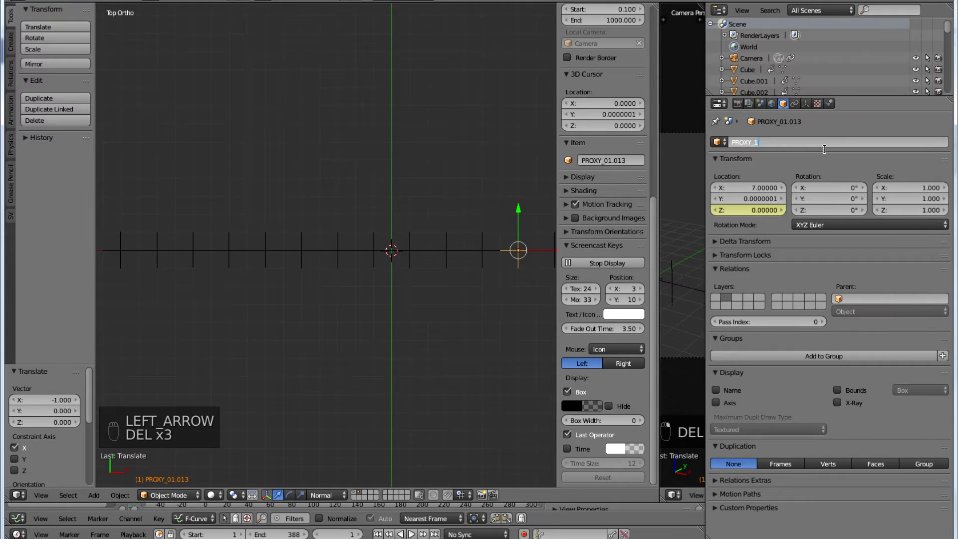
{"action": "left_click", "coordinate": [456, 309]}
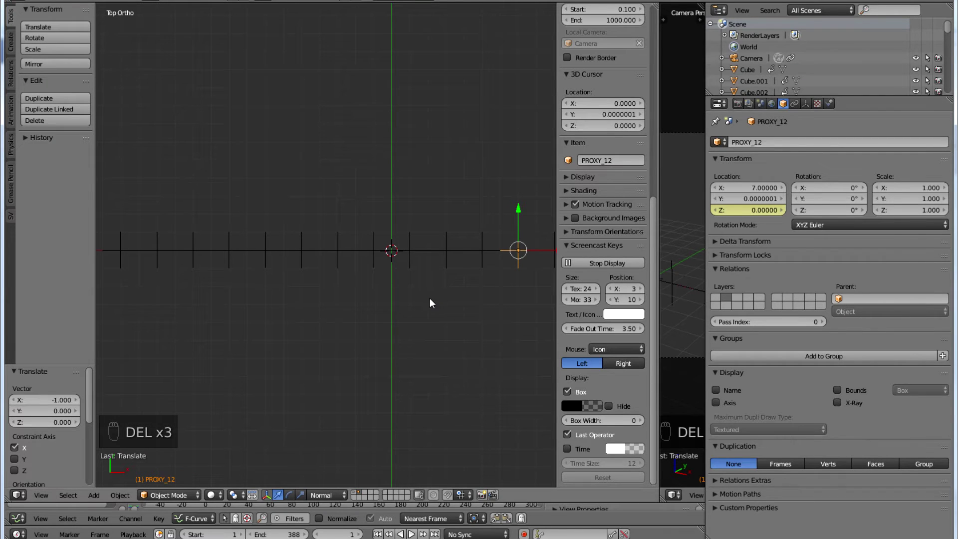
Select the thirteenth empty in the row and rename it PROXY_13
{"action": "scroll", "coordinate": [426, 299], "scroll_direction": "up", "scroll_amount": 11, "text": "ctrl"}
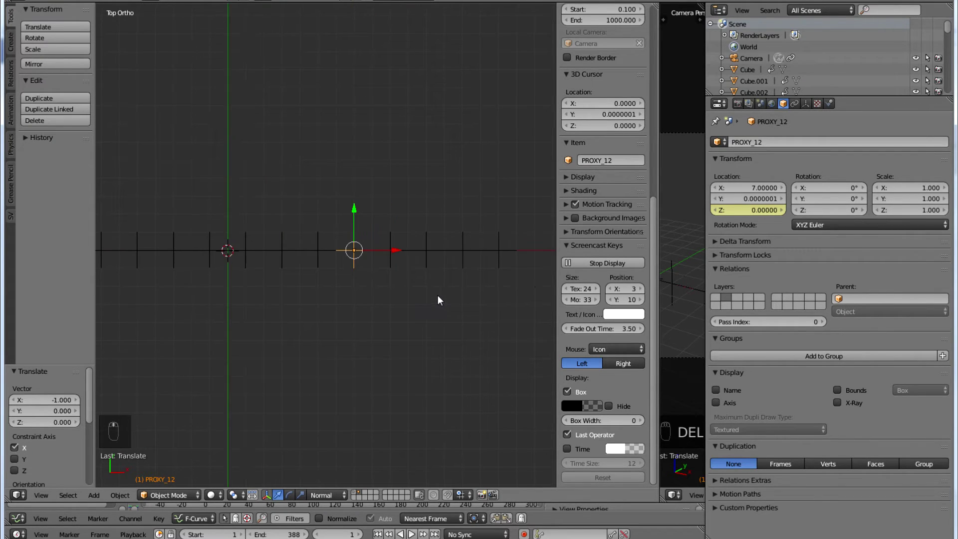
{"action": "right_click", "coordinate": [352, 255]}
{"action": "left_click", "coordinate": [768, 142]}
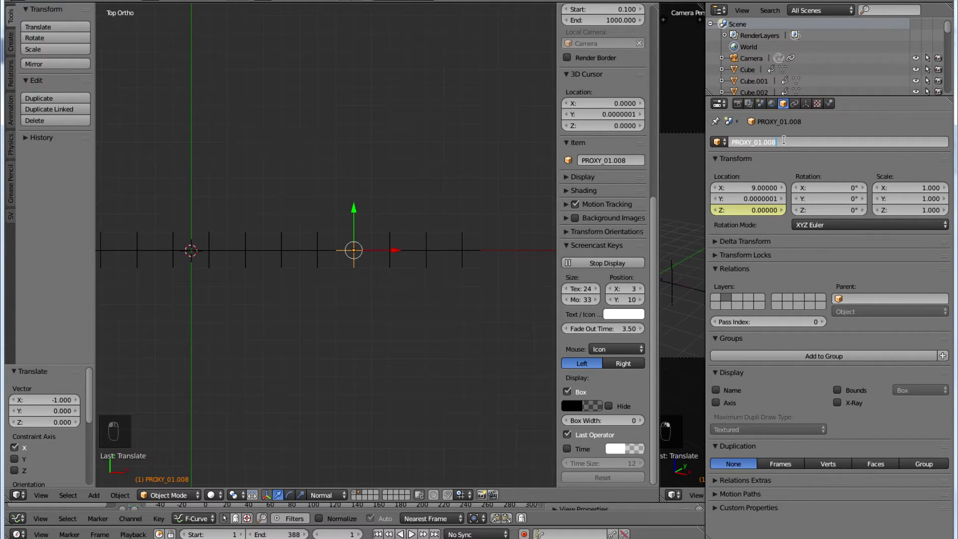
{"action": "key", "text": "BackSpace"}
{"action": "key", "text": "BackSpace"}
{"action": "key", "text": "BackSpace"}
{"action": "key", "text": "BackSpace"}
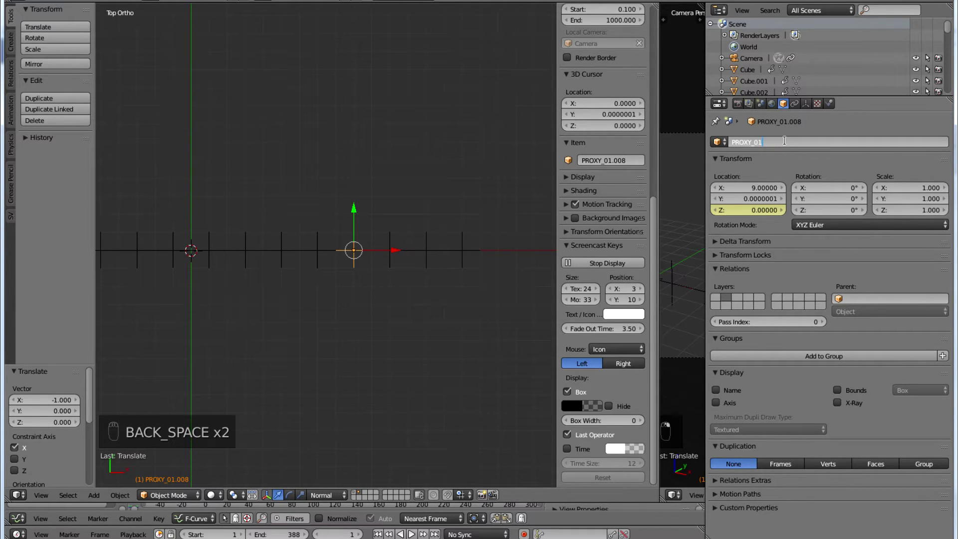
{"action": "type", "text": "3"}
{"action": "key", "text": "Left"}
{"action": "key", "text": "Left"}
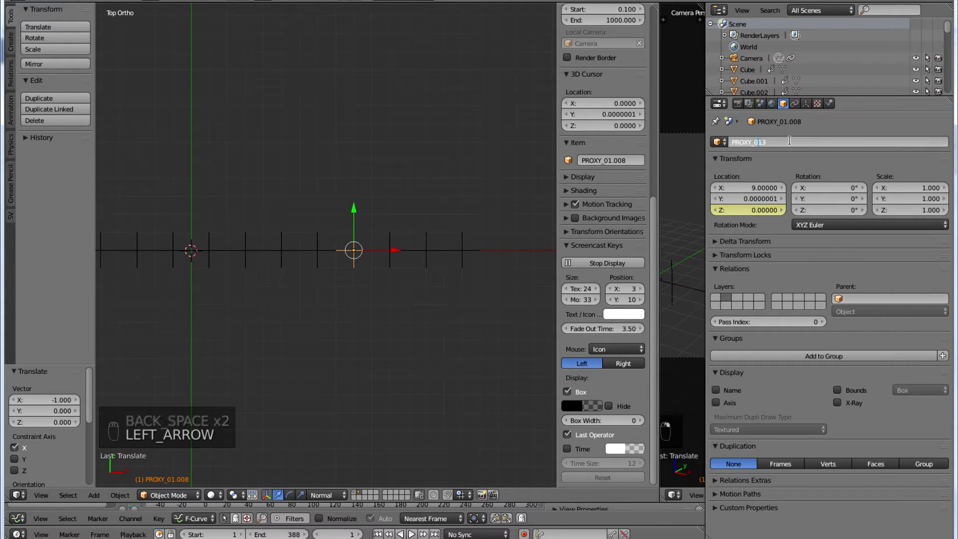
{"action": "key", "text": "BackSpace"}
Select the fourteenth empty in the row and rename it PROXY_14
{"action": "right_click", "coordinate": [391, 249]}
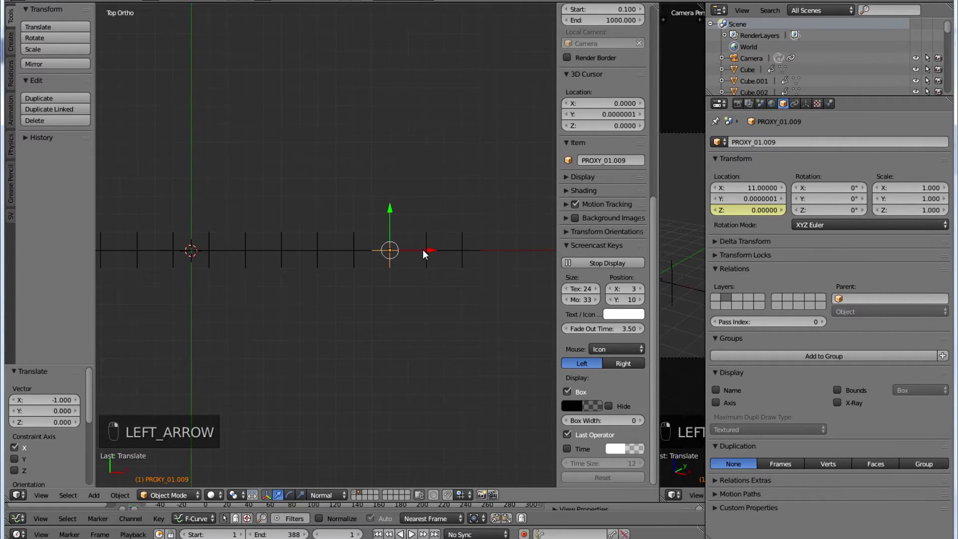
{"action": "left_click", "coordinate": [765, 142]}
{"action": "left_click", "coordinate": [782, 141]}
{"action": "key", "text": "ctrl+BackSpace"}
{"action": "key", "text": "ctrl+BackSpace"}
{"action": "key", "text": "ctrl+BackSpace"}
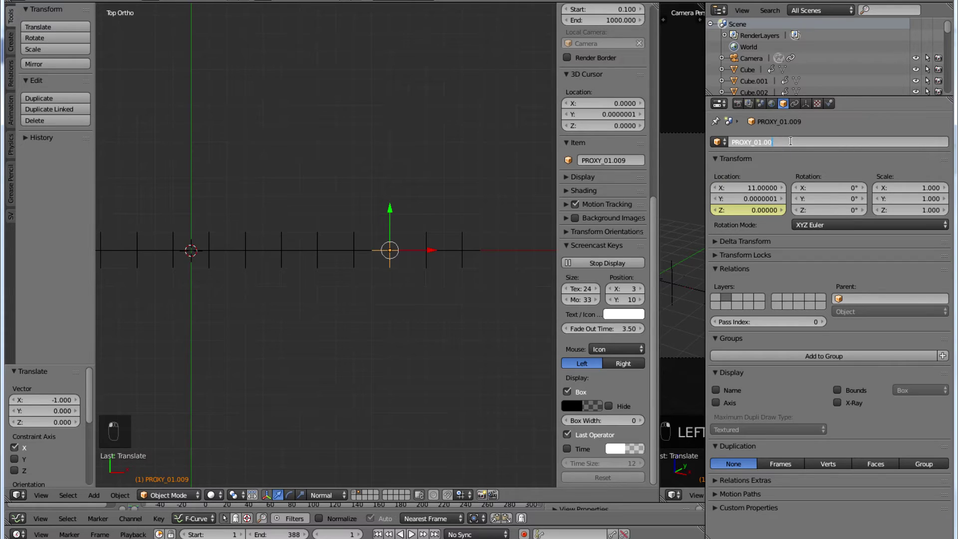
{"action": "type", "text": "14"}
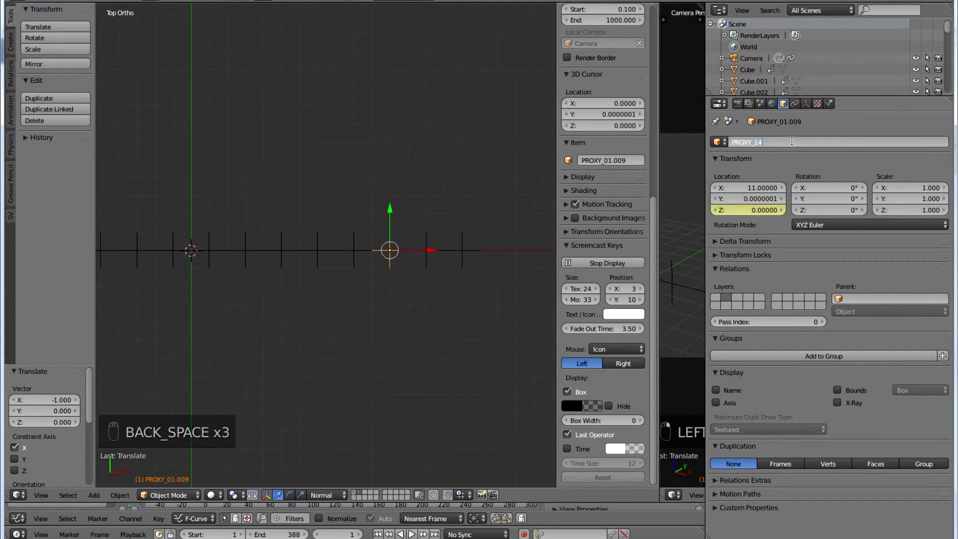
{"action": "key", "text": "Return"}
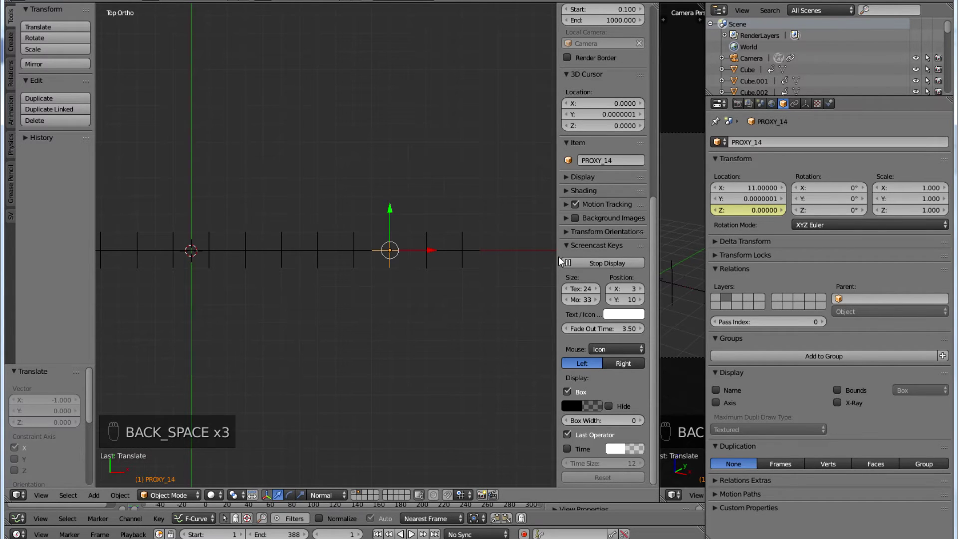
Select the fifteenth empty in the row and rename it PROXY_15
{"action": "right_click", "coordinate": [427, 259]}
{"action": "left_click", "coordinate": [783, 142]}
{"action": "left_click", "coordinate": [786, 141]}
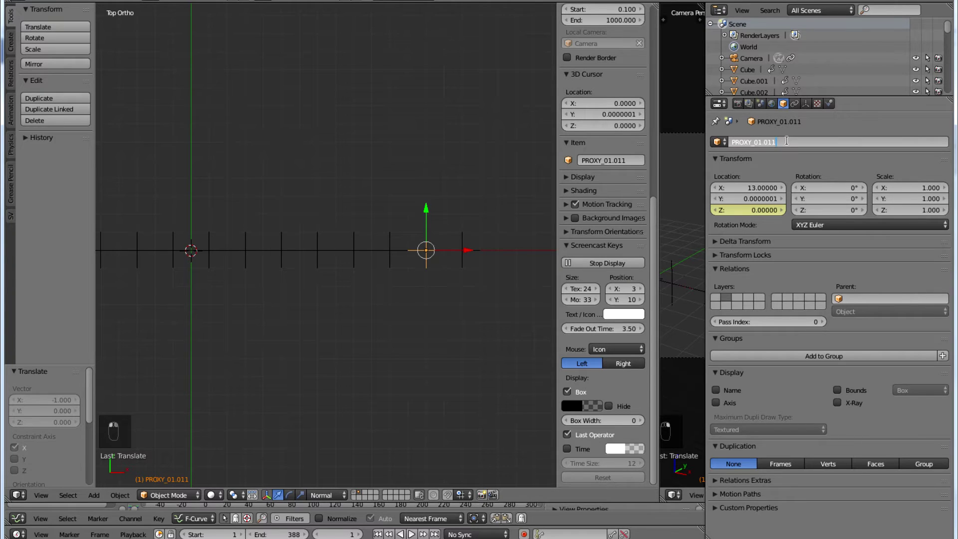
{"action": "key", "text": "BackSpace"}
{"action": "key", "text": "BackSpace"}
{"action": "key", "text": "BackSpace"}
{"action": "key", "text": "BackSpace"}
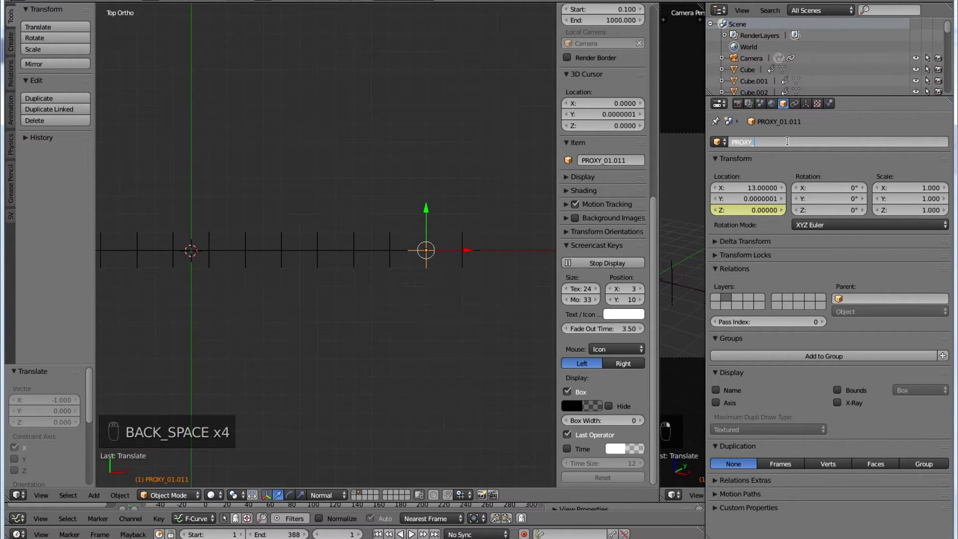
{"action": "type", "text": "15"}
{"action": "key", "text": "Return"}
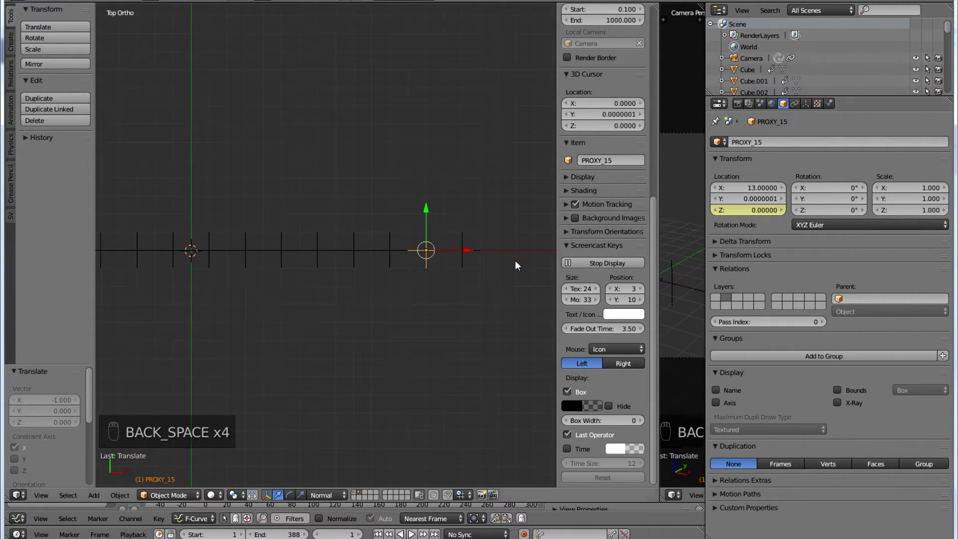
Select the sixteenth and last empty in the row and rename it PROXY_16
{"action": "right_click", "coordinate": [459, 255]}
{"action": "left_click", "coordinate": [788, 142]}
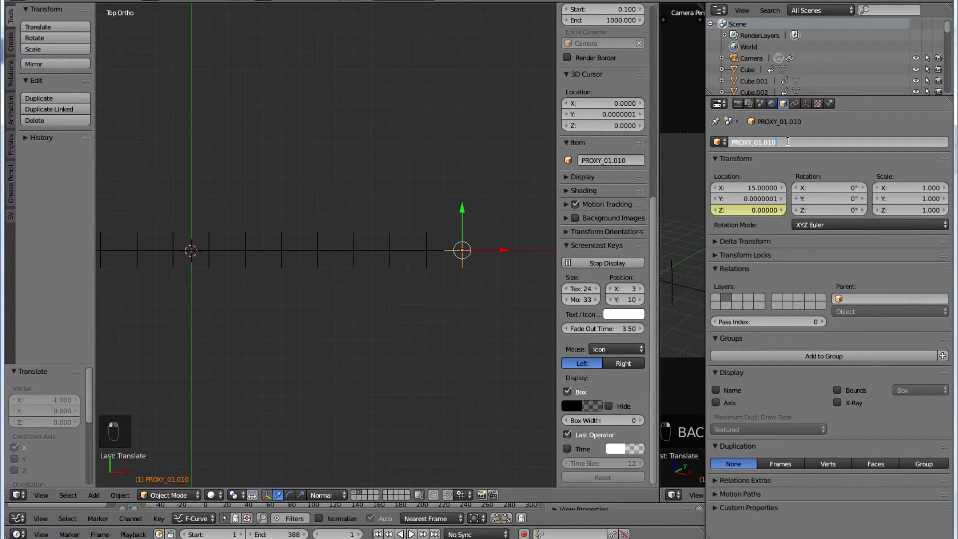
{"action": "left_click", "coordinate": [787, 142]}
{"action": "key", "text": "BackSpace"}
{"action": "key", "text": "BackSpace"}
{"action": "key", "text": "BackSpace"}
{"action": "key", "text": "BackSpace"}
{"action": "key", "text": "BackSpace"}
{"action": "key", "text": "BackSpace"}
{"action": "type", "text": "16"}
{"action": "key", "text": "Return"}
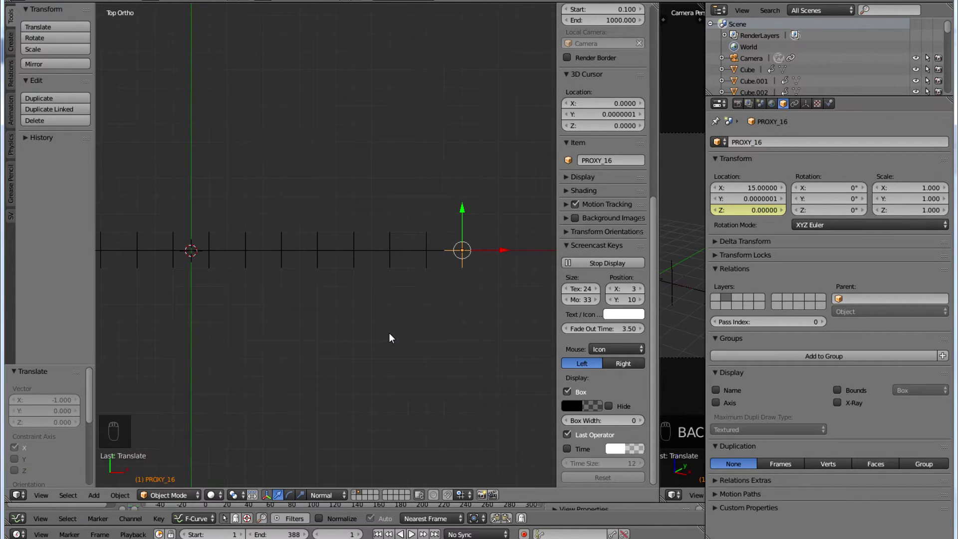
Enlarge the Graph Editor area beneath the 3D view and select the first empty in the row, PROXY_01
{"action": "scroll", "coordinate": [389, 334], "scroll_direction": "down", "scroll_amount": 4}
{"action": "scroll", "coordinate": [289, 323], "scroll_direction": "up", "scroll_amount": 3, "text": "ctrl"}
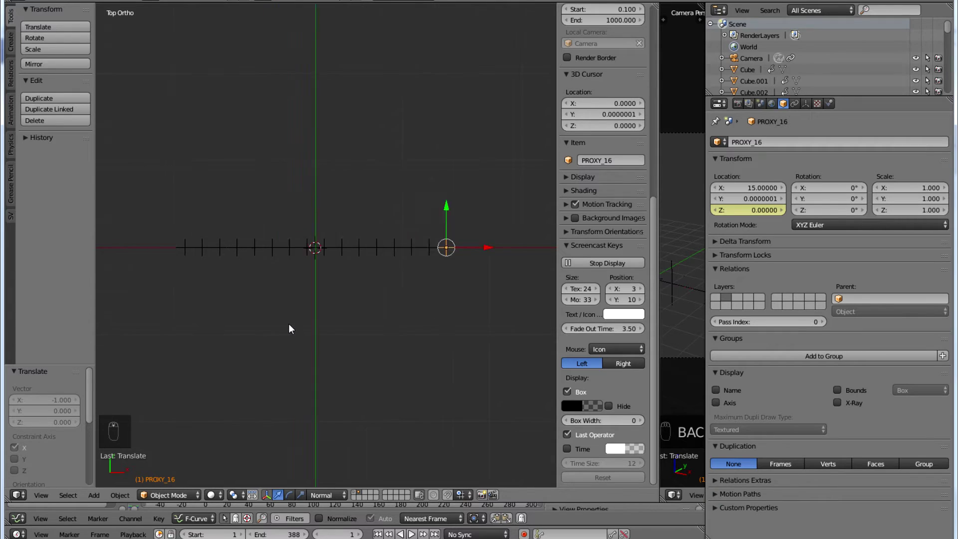
{"action": "scroll", "coordinate": [294, 320], "scroll_direction": "down", "scroll_amount": 1, "text": "ctrl"}
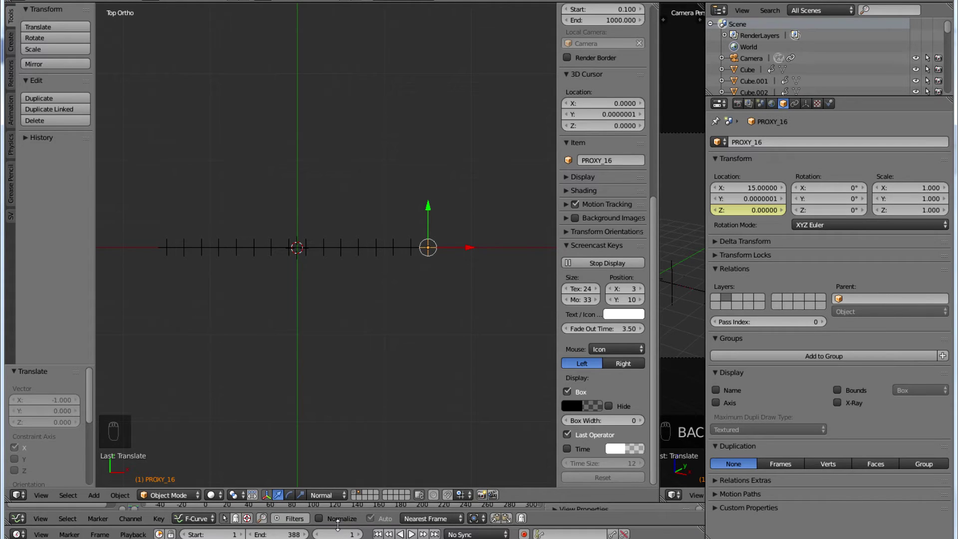
{"action": "mouse_move", "coordinate": [338, 527]}
{"action": "left_mouse_down"}
{"action": "mouse_move", "coordinate": [337, 469]}
{"action": "mouse_move", "coordinate": [338, 528]}
{"action": "left_mouse_up"}
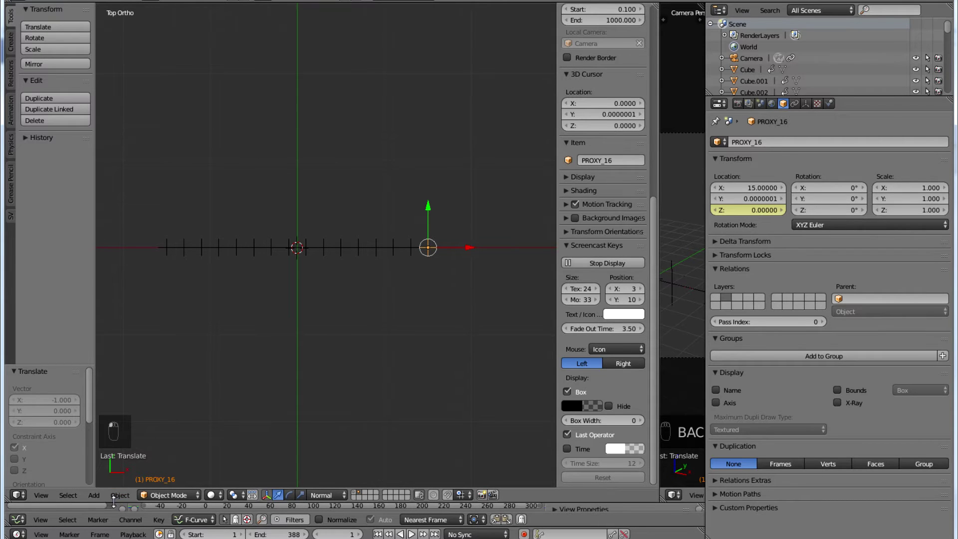
{"action": "left_click_drag", "start_coordinate": [113, 502], "coordinate": [150, 207]}
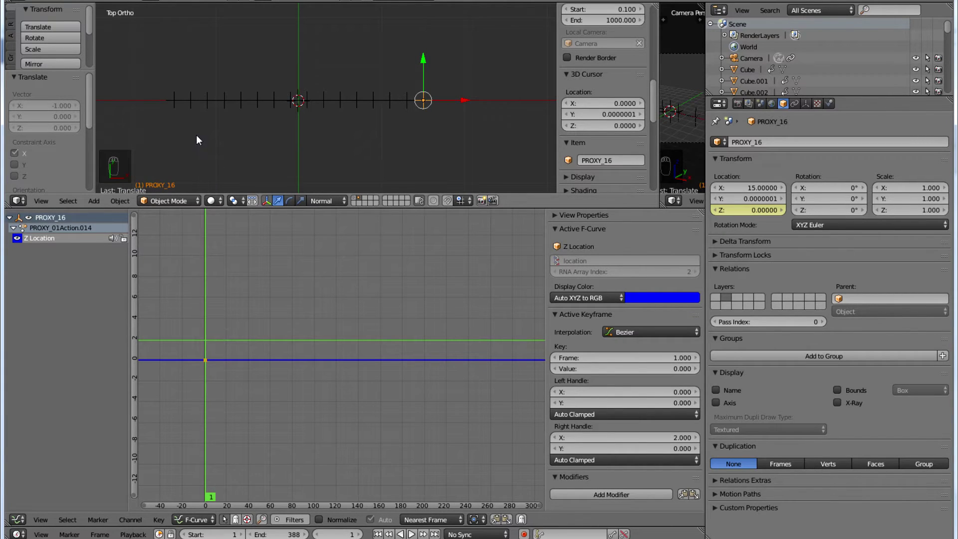
{"action": "right_click", "coordinate": [170, 103]}
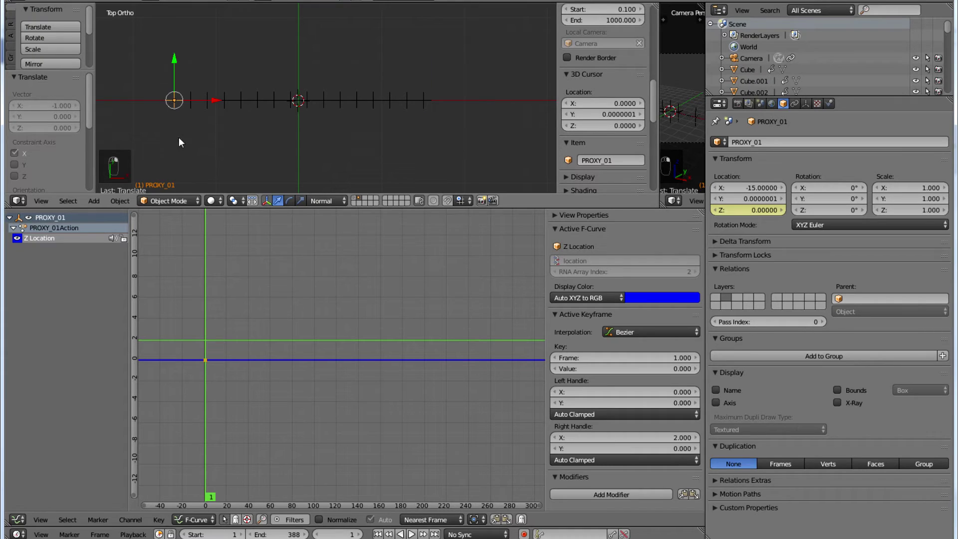
Change the Graph Editor area to the Video Sequence Editor and erase the existing WAV sound strip from channel 1
{"action": "left_click", "coordinate": [18, 520]}
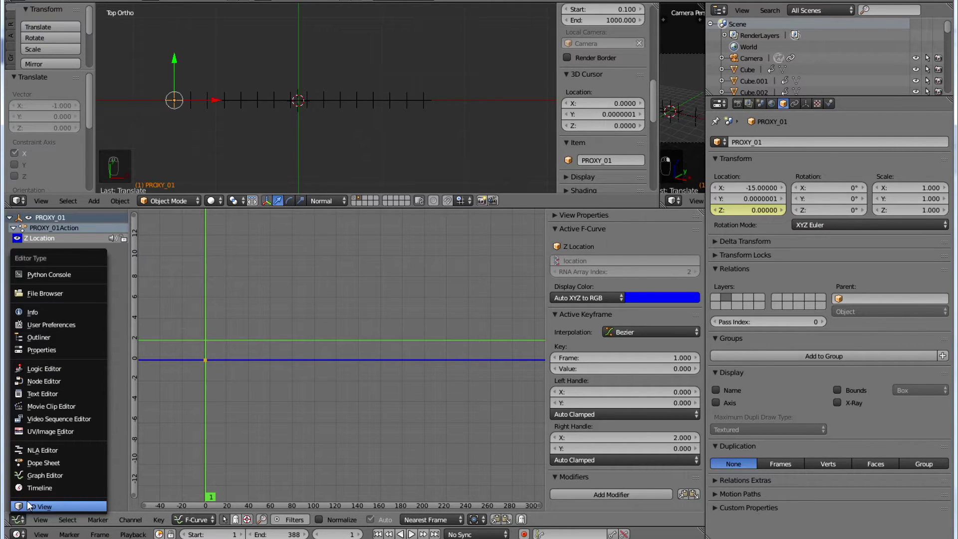
{"action": "left_click", "coordinate": [62, 420]}
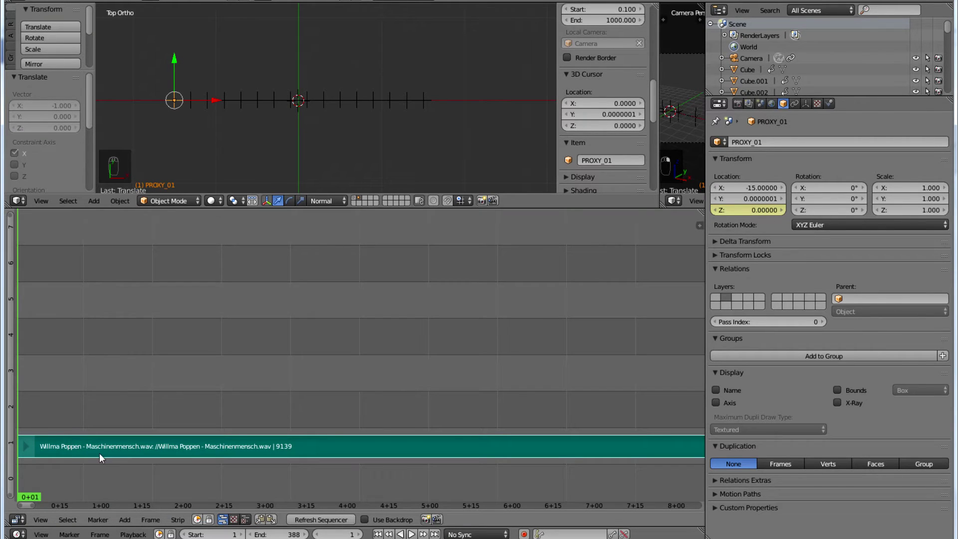
{"action": "right_click", "coordinate": [109, 442]}
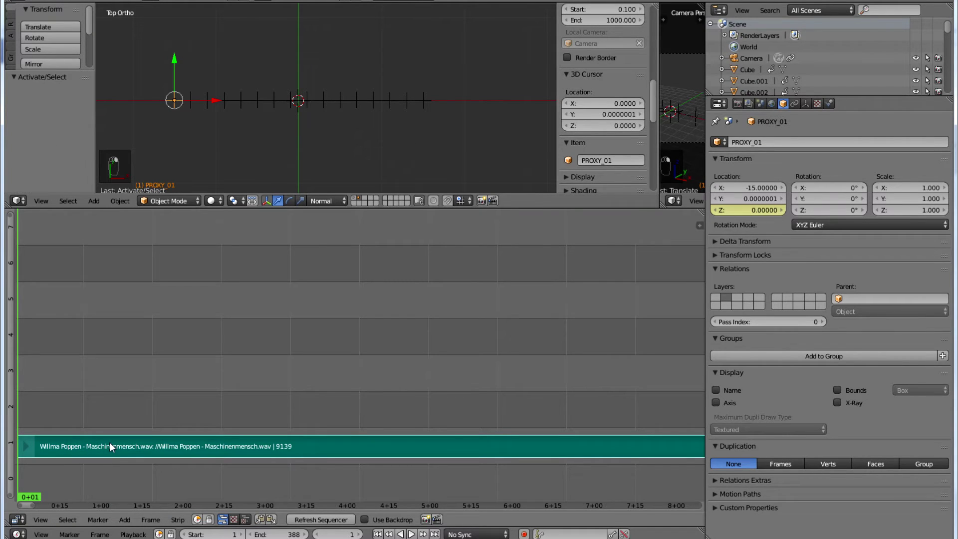
{"action": "key", "text": "Delete"}
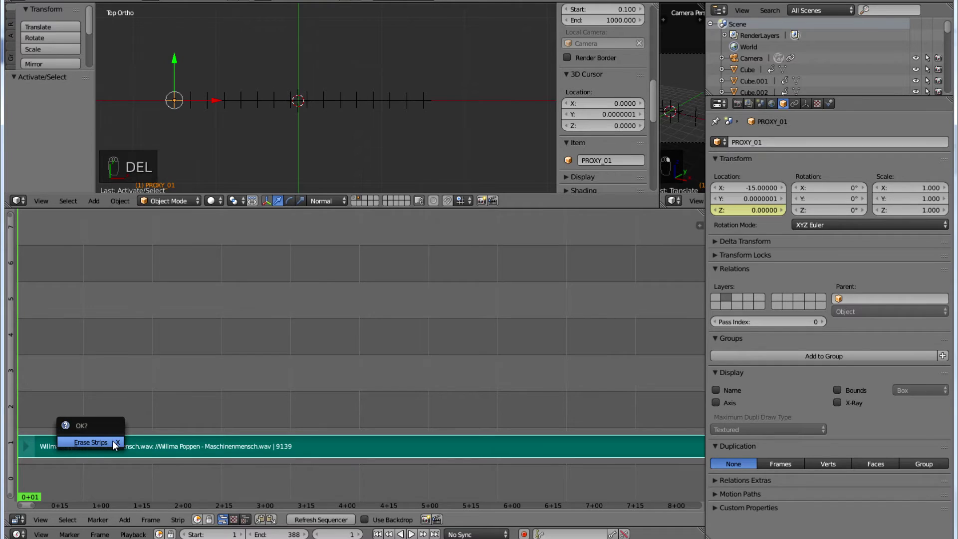
{"action": "left_click", "coordinate": [112, 441]}
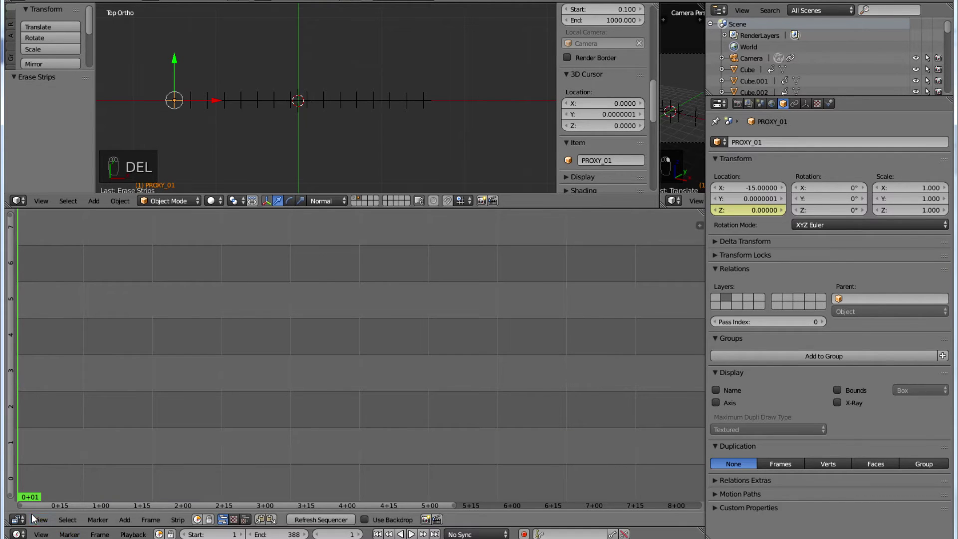
Add the sound file Willma Poppen - Liebe_192k.wav to channel 1 of the sequencer and play it back
{"action": "left_click", "coordinate": [124, 520]}
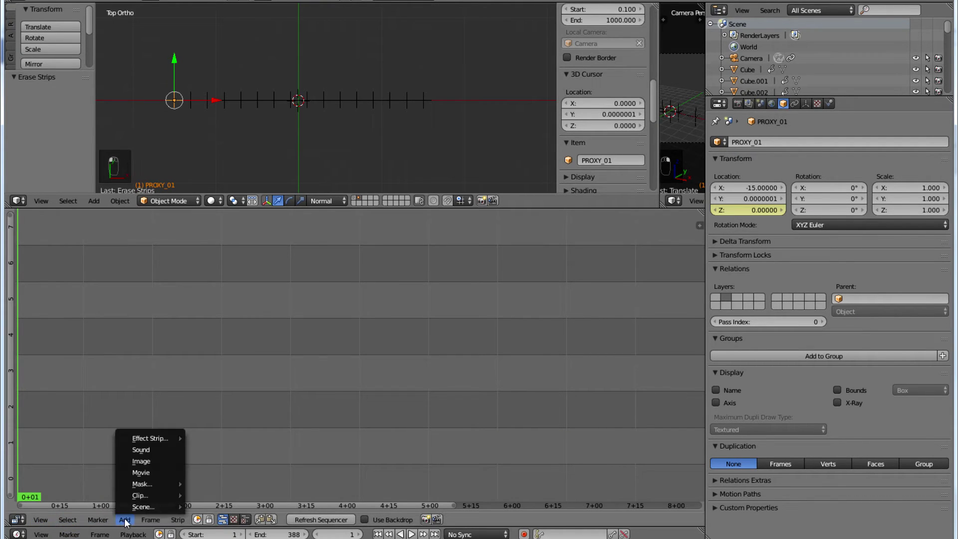
{"action": "left_click", "coordinate": [152, 450]}
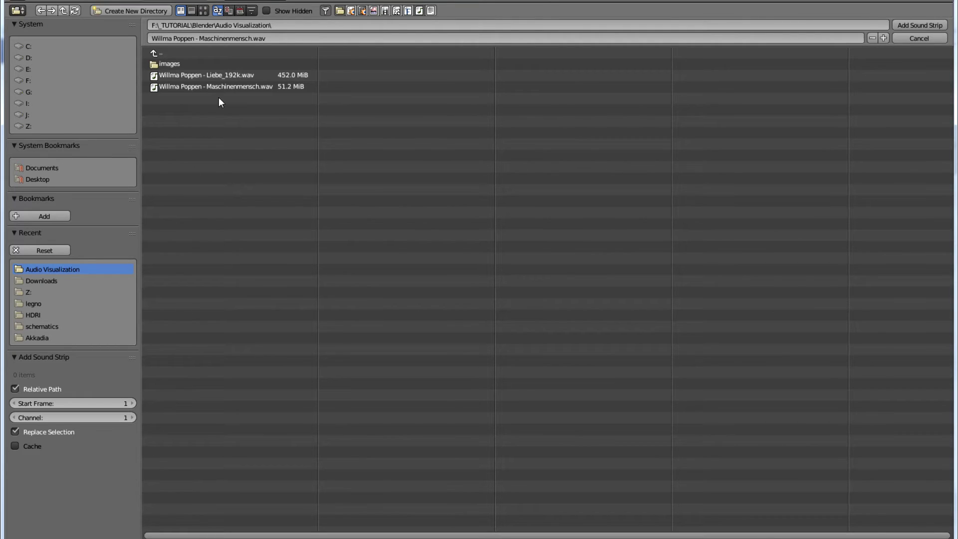
{"action": "double_click", "coordinate": [221, 75]}
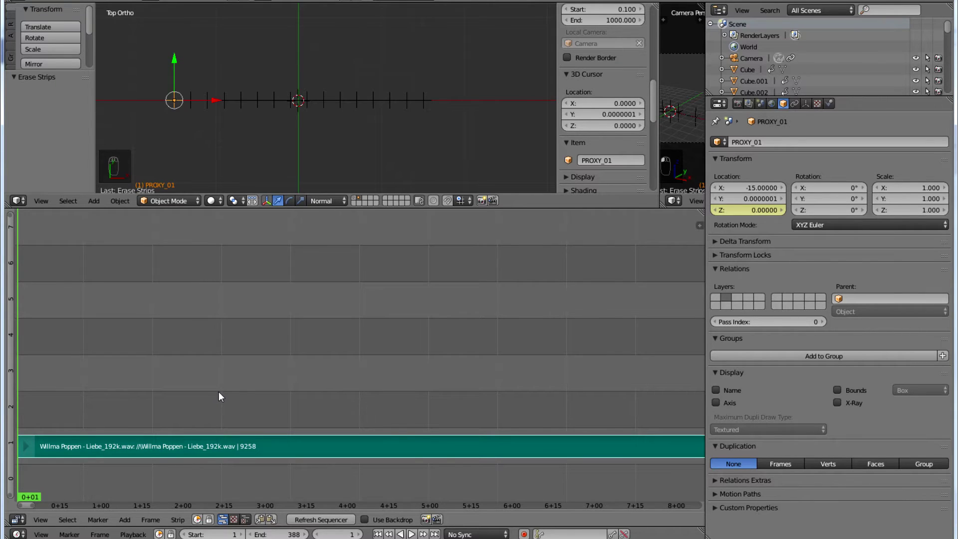
{"action": "key", "text": "alt+a"}
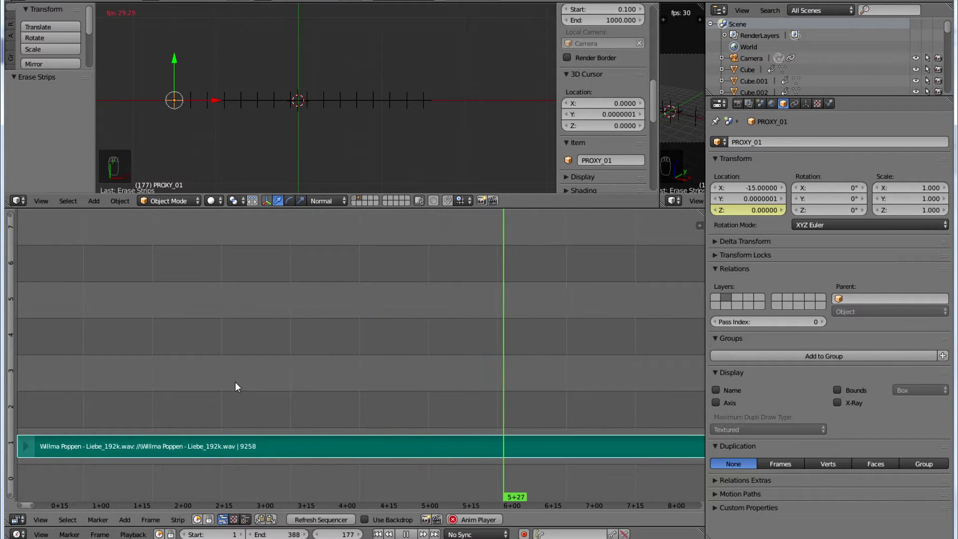
{"action": "key", "text": "Escape"}
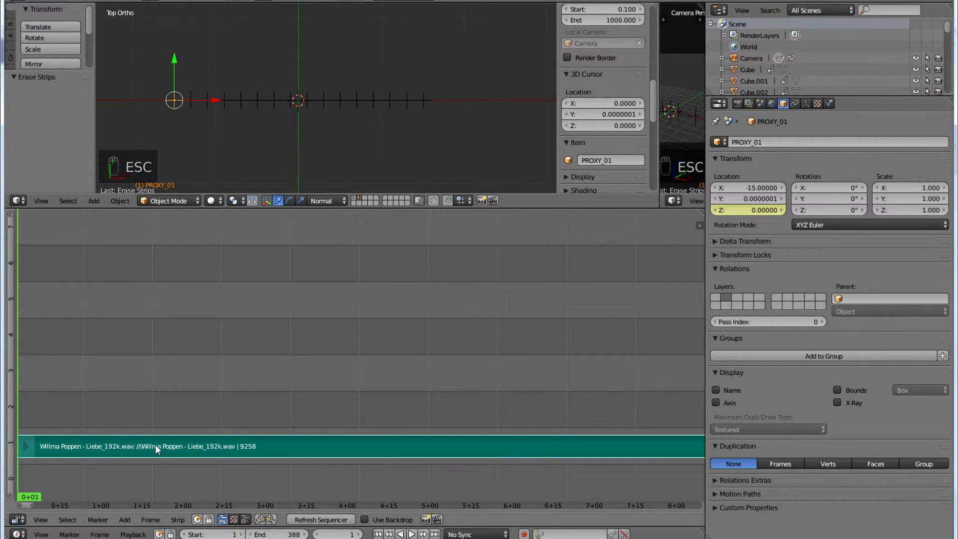
Change the sequencer area back to the Graph Editor and bake the Liebe_192k.wav sound to PROXY_01's Z Location curve with frequencies 0 to 25
{"action": "left_click", "coordinate": [18, 520]}
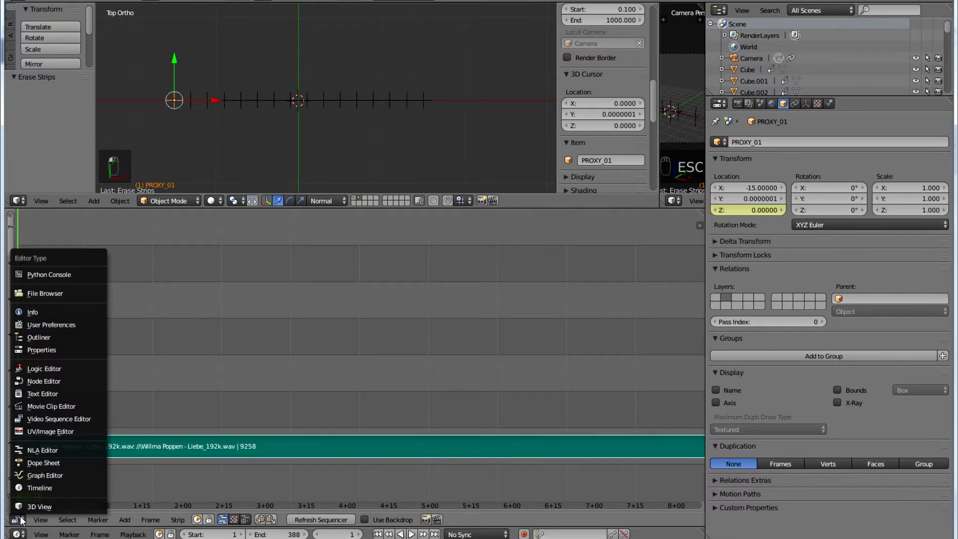
{"action": "left_click", "coordinate": [67, 474]}
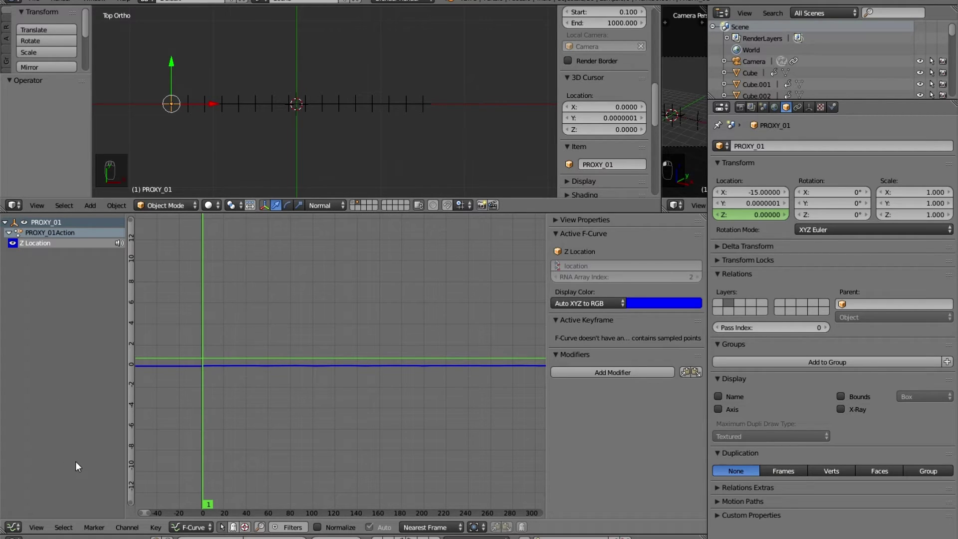
{"action": "left_click", "coordinate": [156, 527]}
{"action": "left_click", "coordinate": [189, 451]}
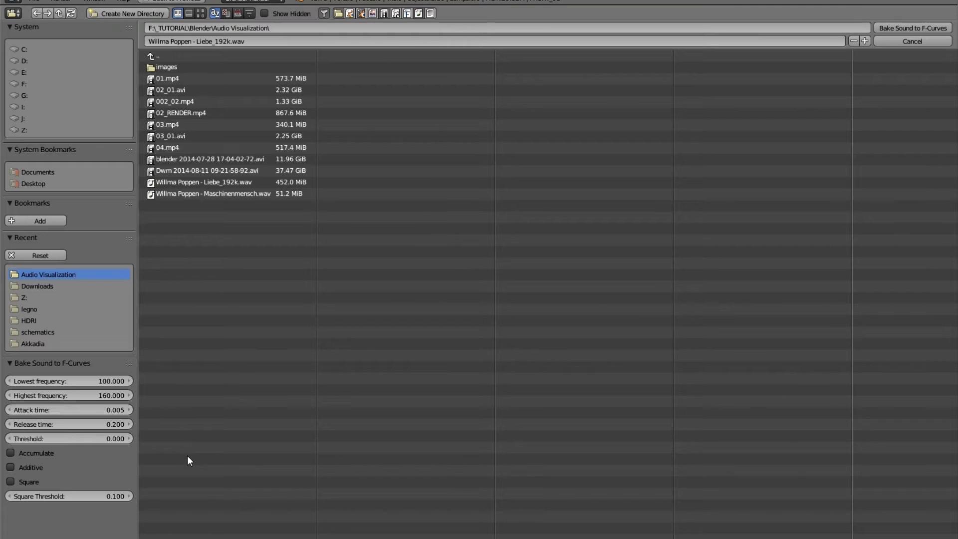
{"action": "left_click", "coordinate": [103, 381]}
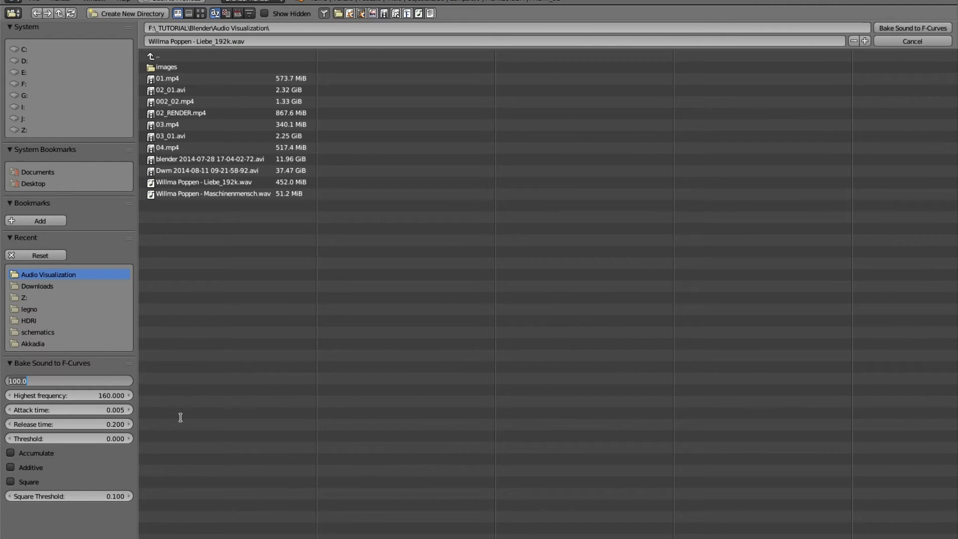
{"action": "type", "text": "0"}
{"action": "key", "text": "Tab"}
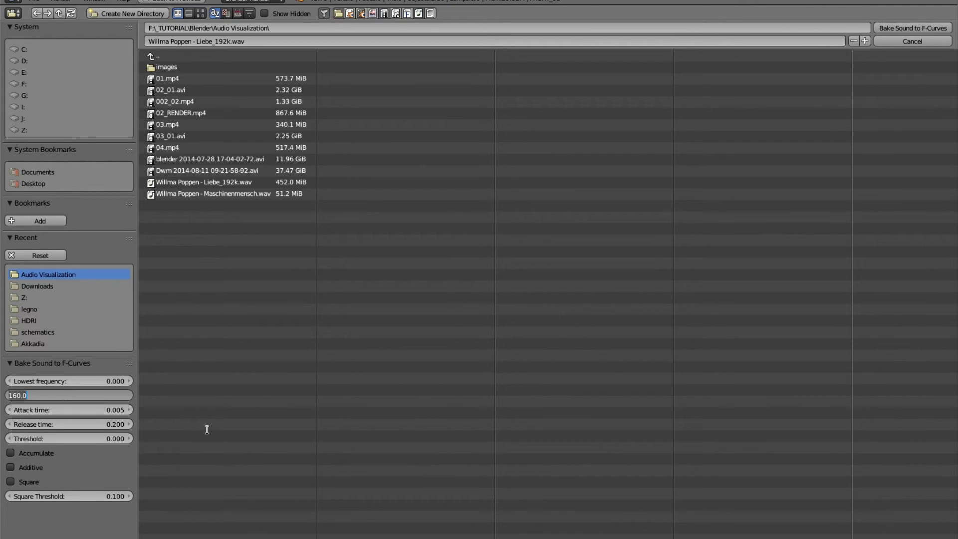
{"action": "type", "text": "25"}
{"action": "key", "text": "Return"}
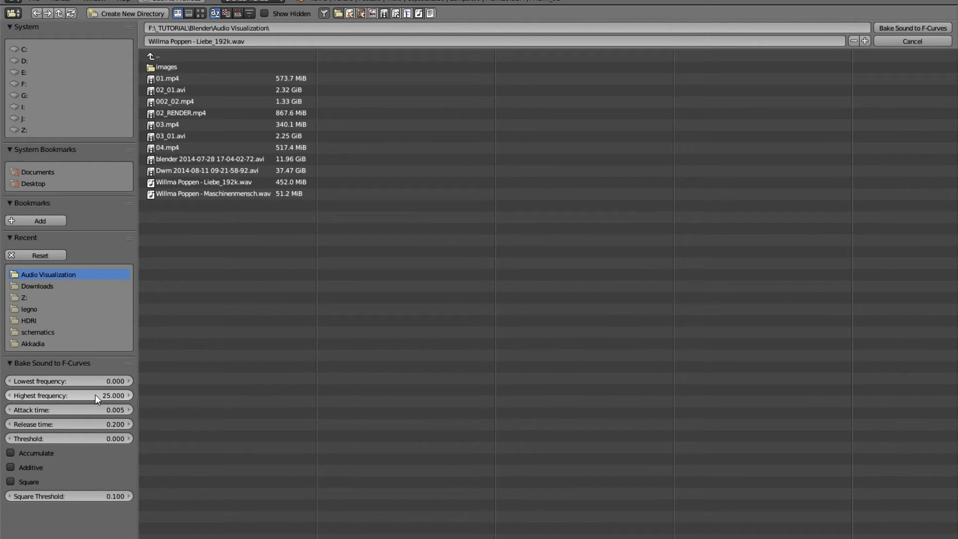
{"action": "left_click", "coordinate": [181, 183]}
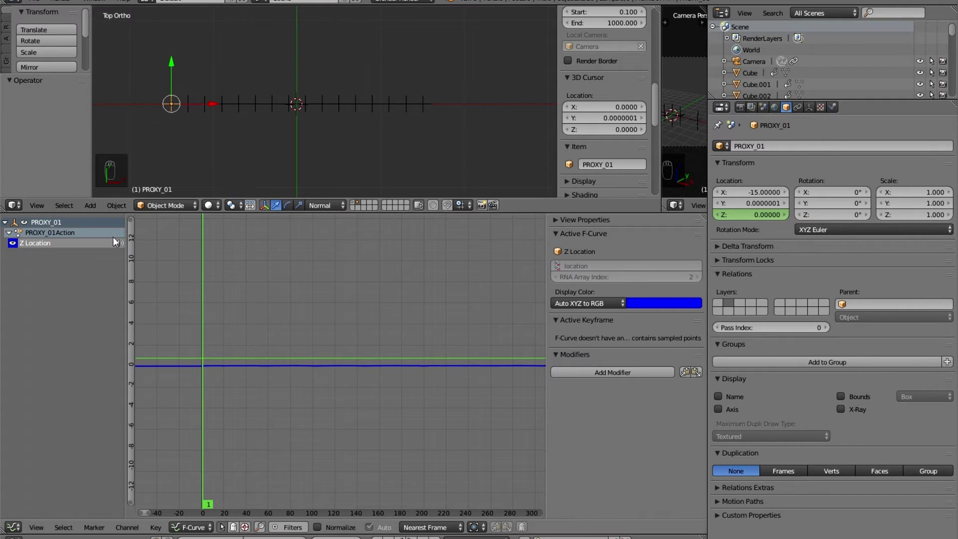
Select the second empty, PROXY_02, and bake the Liebe_192k.wav sound to its Z Location curve with frequencies 25 to 40
{"action": "right_click", "coordinate": [186, 111]}
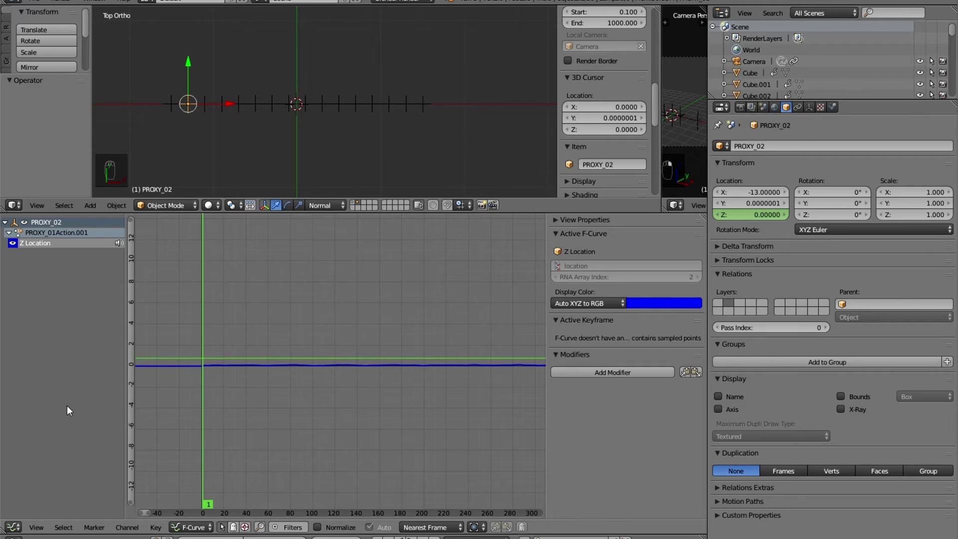
{"action": "left_click", "coordinate": [156, 527]}
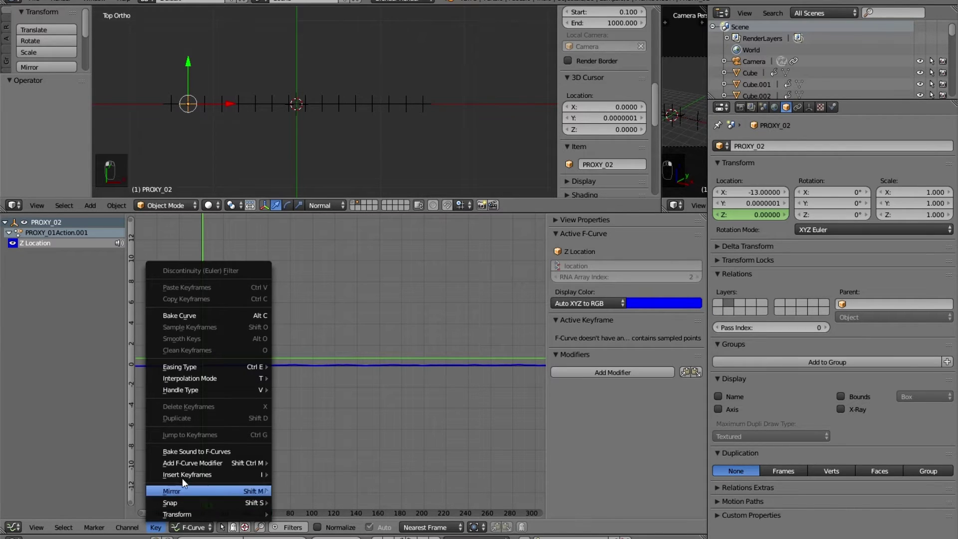
{"action": "left_click", "coordinate": [199, 451]}
{"action": "left_click", "coordinate": [83, 381]}
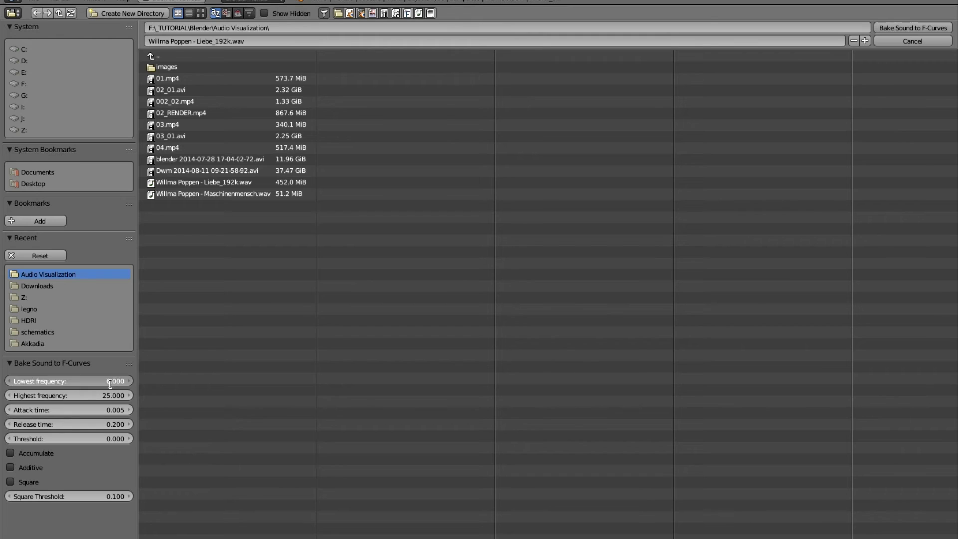
{"action": "type", "text": "25"}
{"action": "key", "text": "Tab"}
{"action": "type", "text": "40"}
{"action": "key", "text": "Return"}
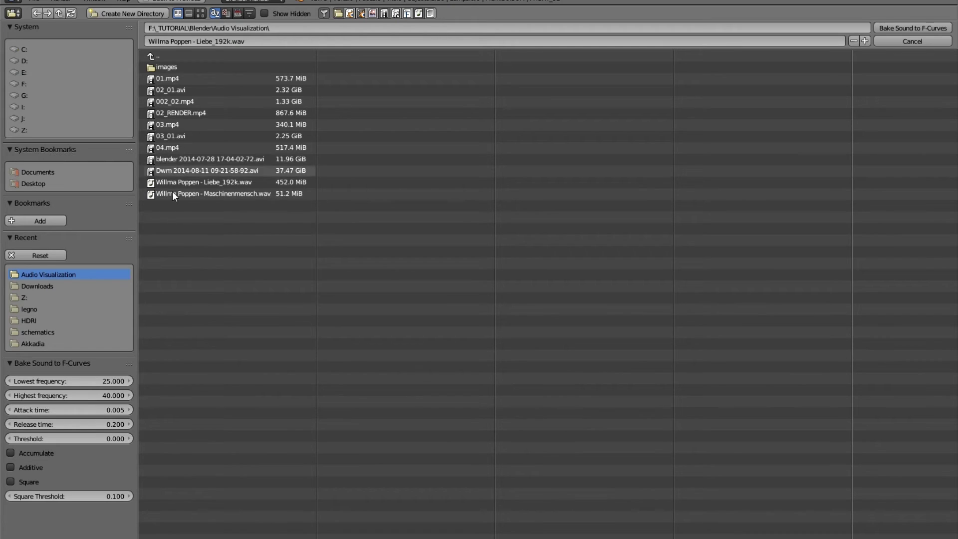
{"action": "left_click", "coordinate": [182, 182]}
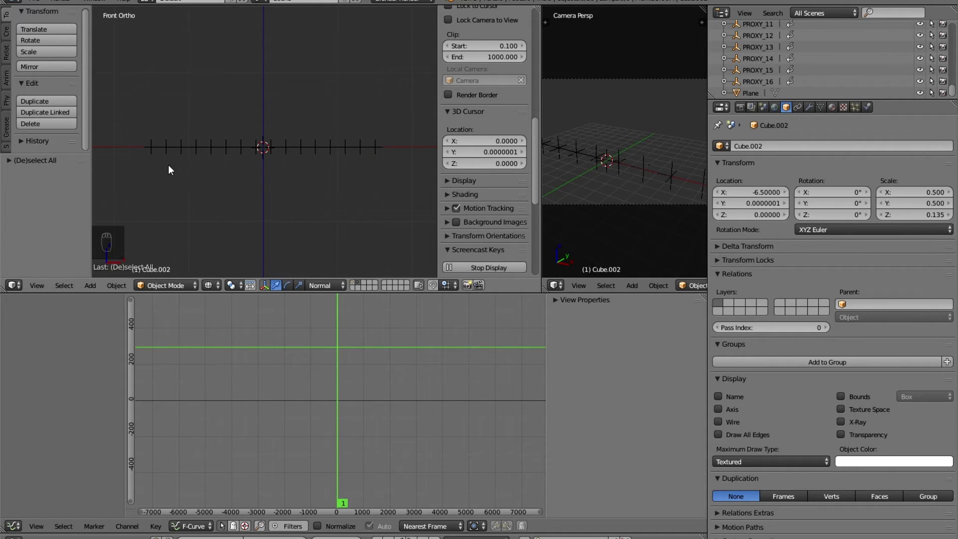
Check the Z Location curves of PROXY_01, PROXY_05 and PROXY_07 and play the animation in front view
{"action": "right_click", "coordinate": [151, 147]}
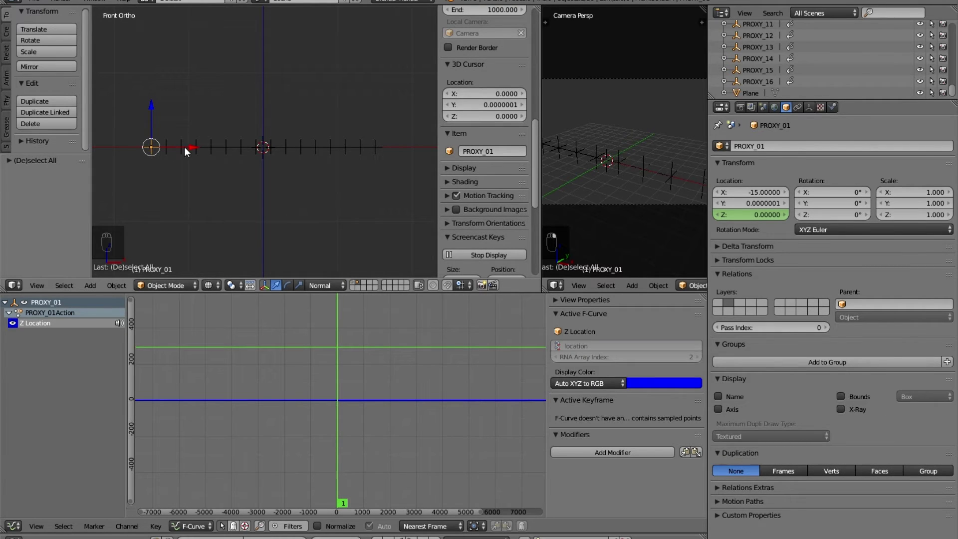
{"action": "right_click", "coordinate": [210, 146]}
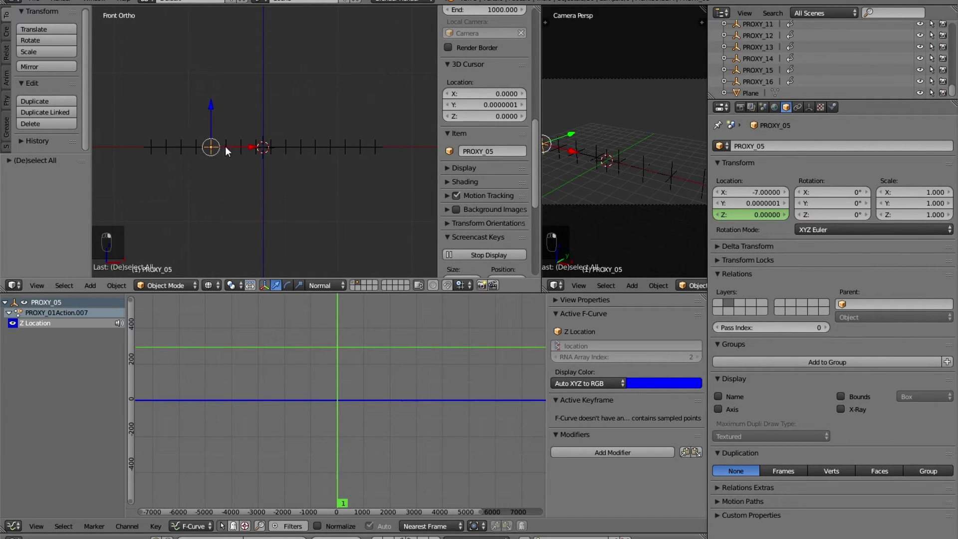
{"action": "right_click", "coordinate": [243, 148]}
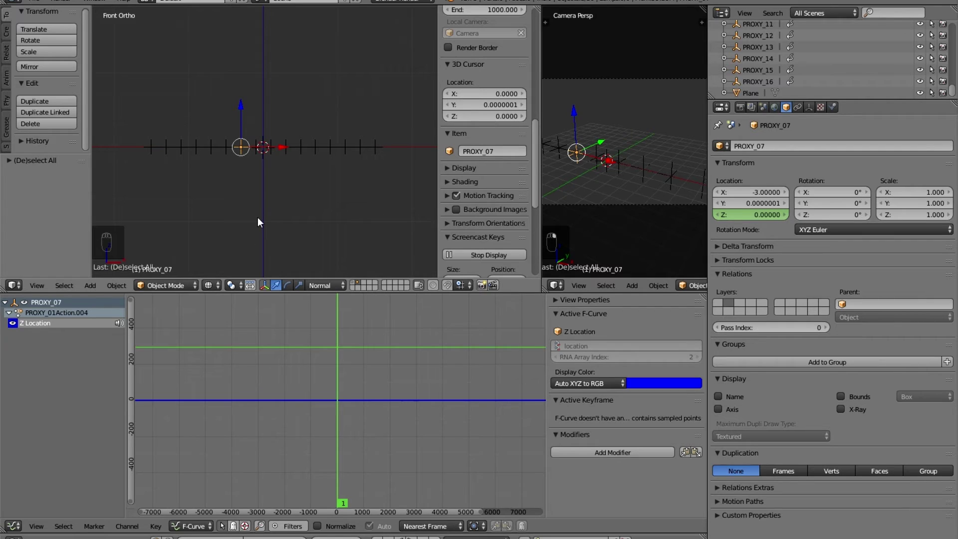
{"action": "key", "text": "alt+a"}
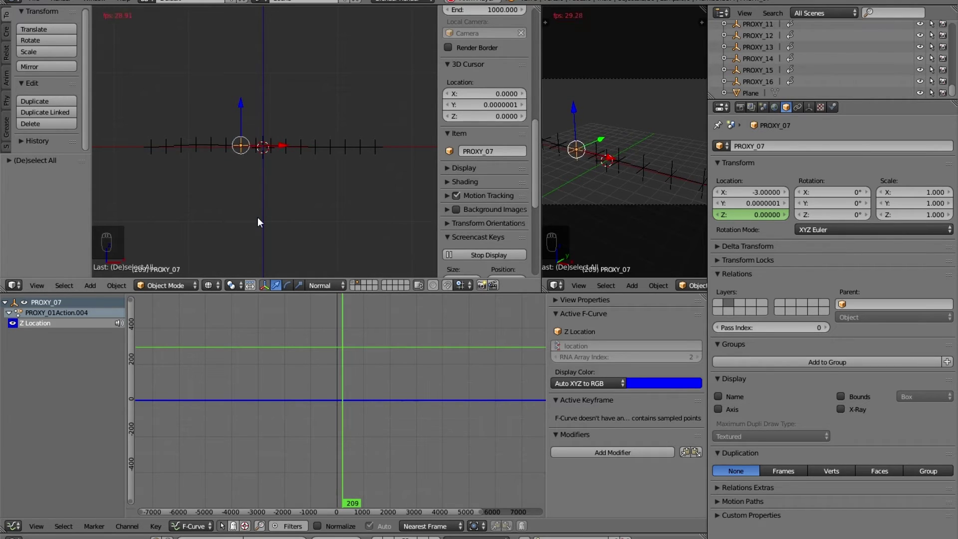
{"action": "key", "text": "Escape"}
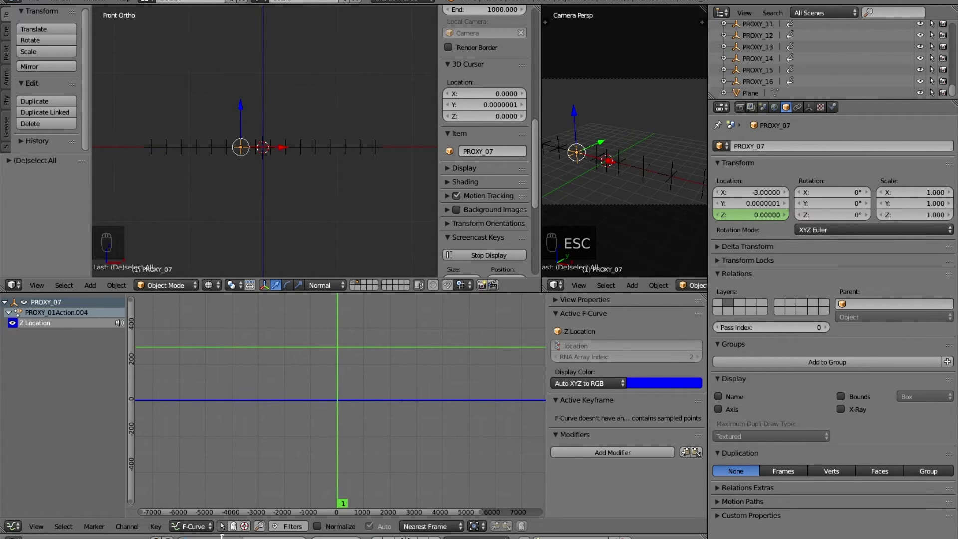
Move playback to frame 3000 and play the empties' animation from there
{"action": "key", "text": "0"}
{"action": "key", "text": "0"}
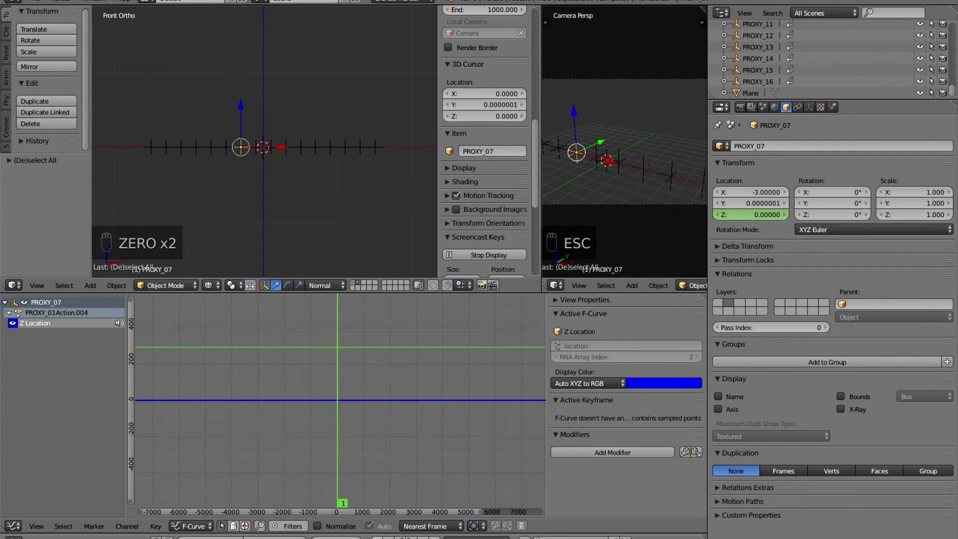
{"action": "left_click", "coordinate": [412, 537]}
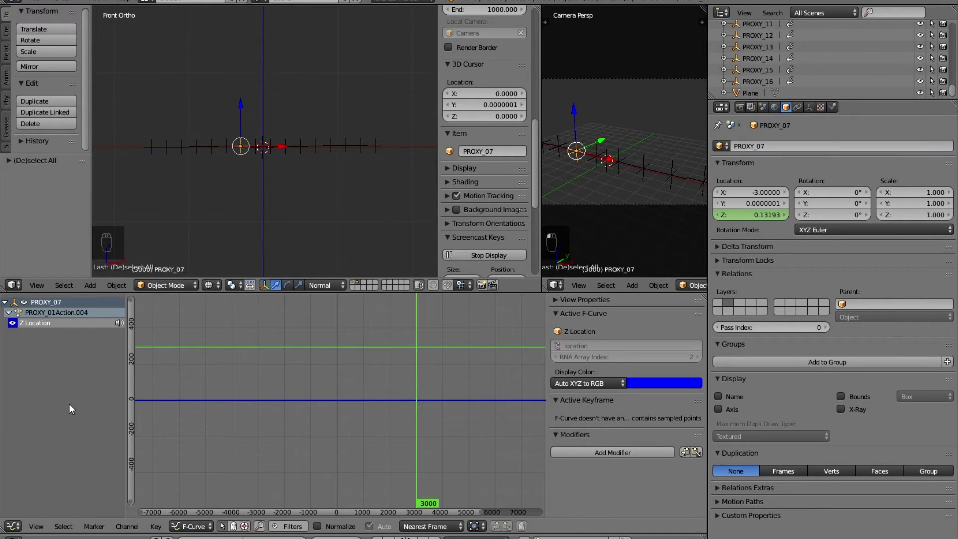
{"action": "key", "text": "alt+a"}
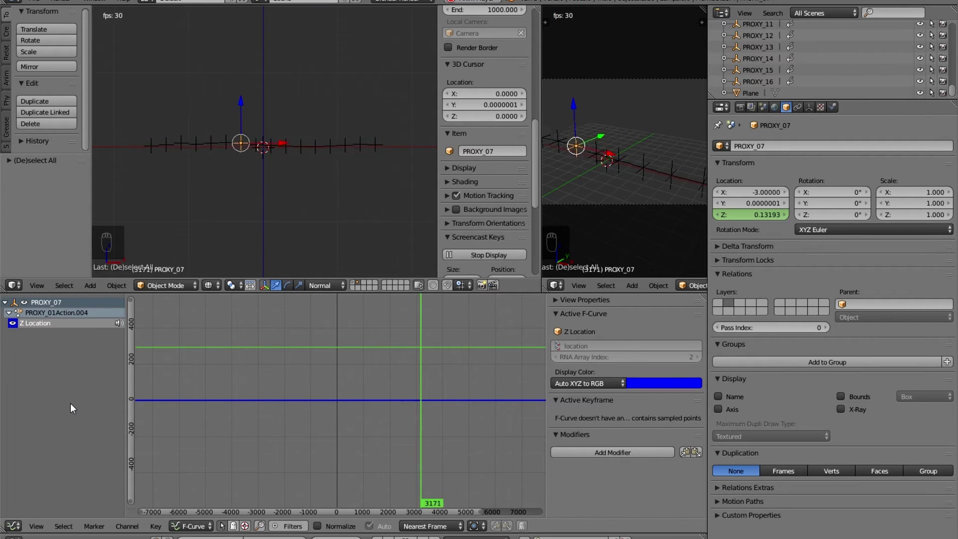
{"action": "key", "text": "Escape"}
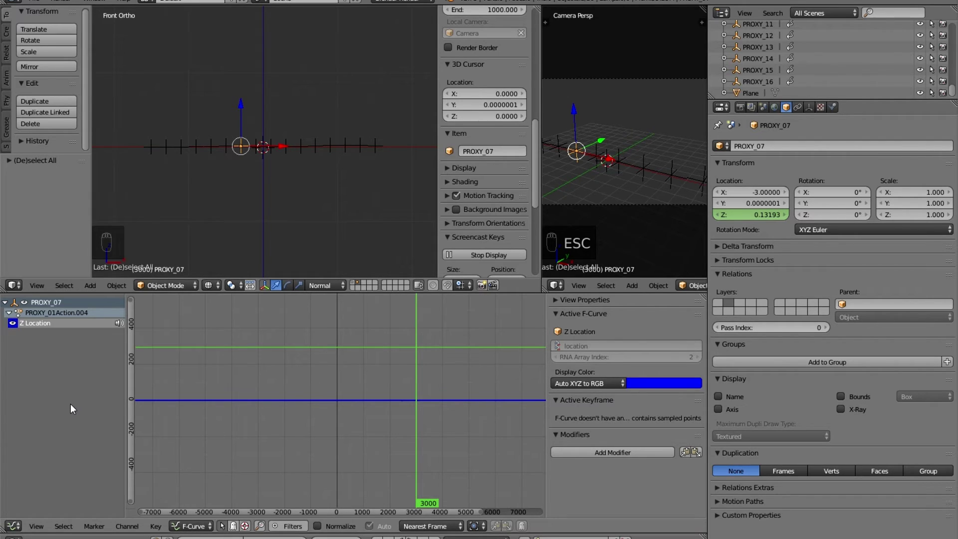
Select PROXY_01, then show only the first layer with the row of cubes and view it from the top
{"action": "right_click", "coordinate": [149, 146]}
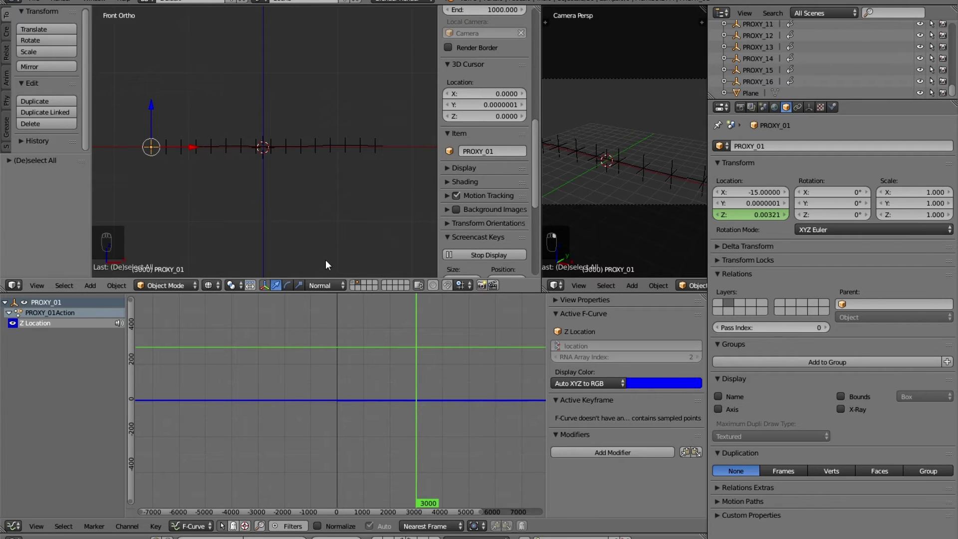
{"action": "left_click", "coordinate": [352, 283]}
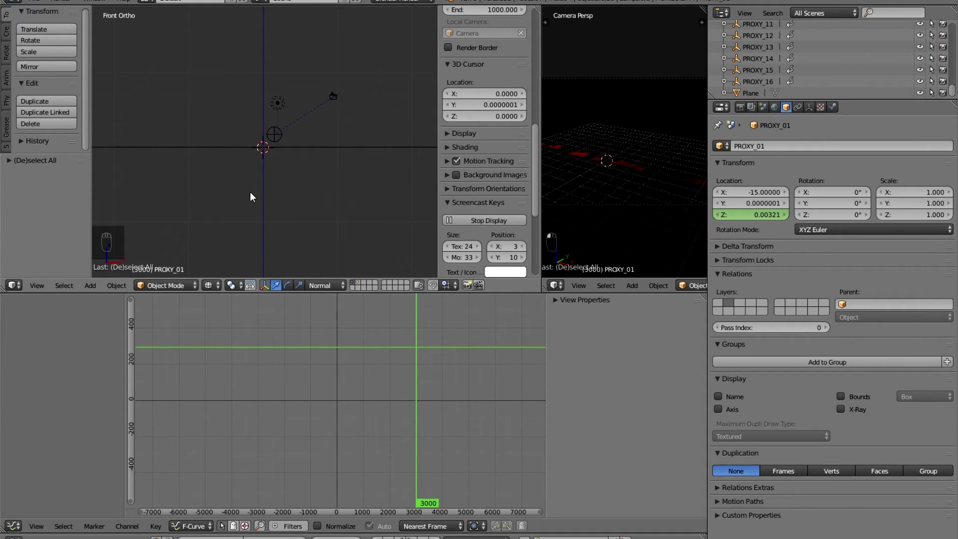
{"action": "key", "text": "KP_7"}
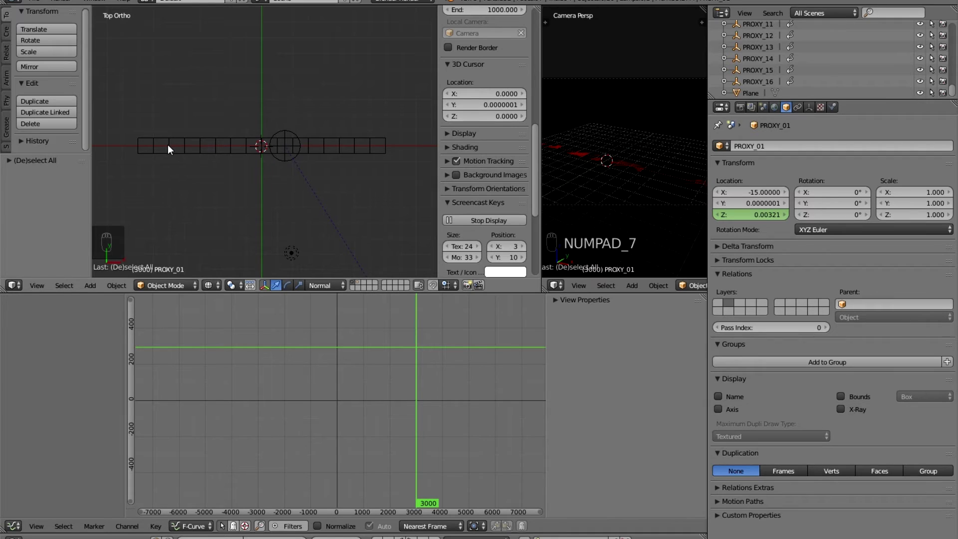
{"action": "scroll", "coordinate": [343, 202], "scroll_direction": "up", "scroll_amount": 2}
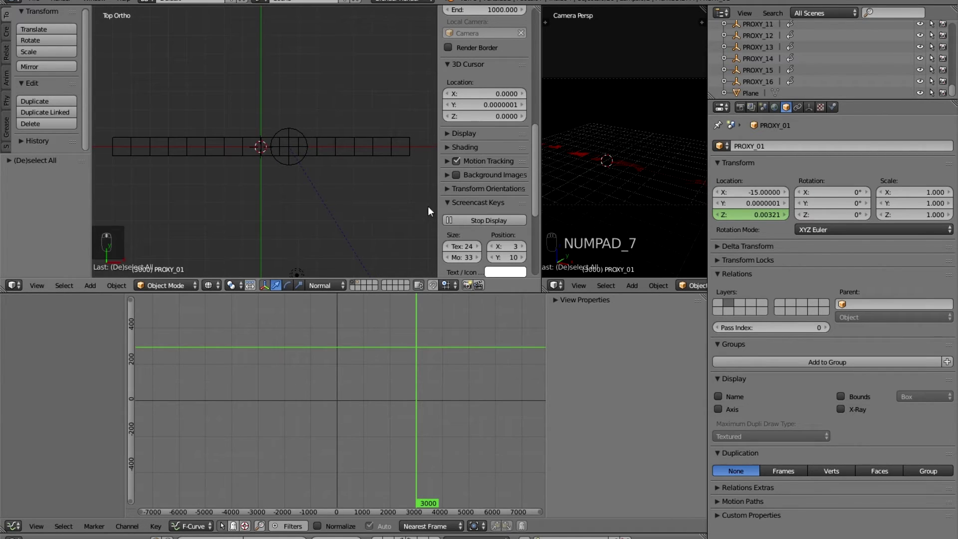
Select fifteen cubes of the row together, leaving out only the leftmost one
{"action": "right_click", "coordinate": [399, 153]}
{"action": "right_click", "coordinate": [382, 153], "text": "shift"}
{"action": "right_click", "coordinate": [352, 152], "text": "shift"}
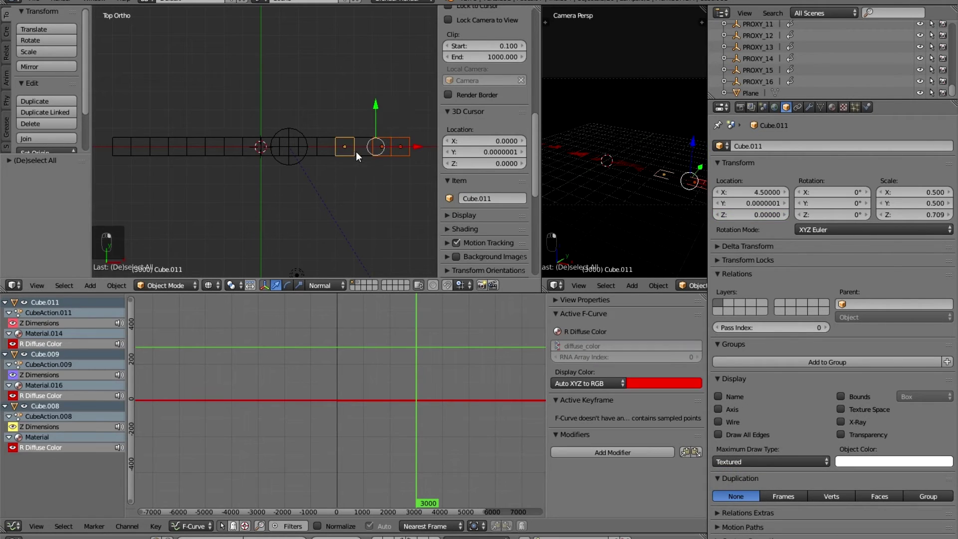
{"action": "right_click", "coordinate": [356, 152], "text": "shift"}
{"action": "right_click", "coordinate": [321, 153], "text": "shift"}
{"action": "right_click", "coordinate": [307, 154], "text": "shift"}
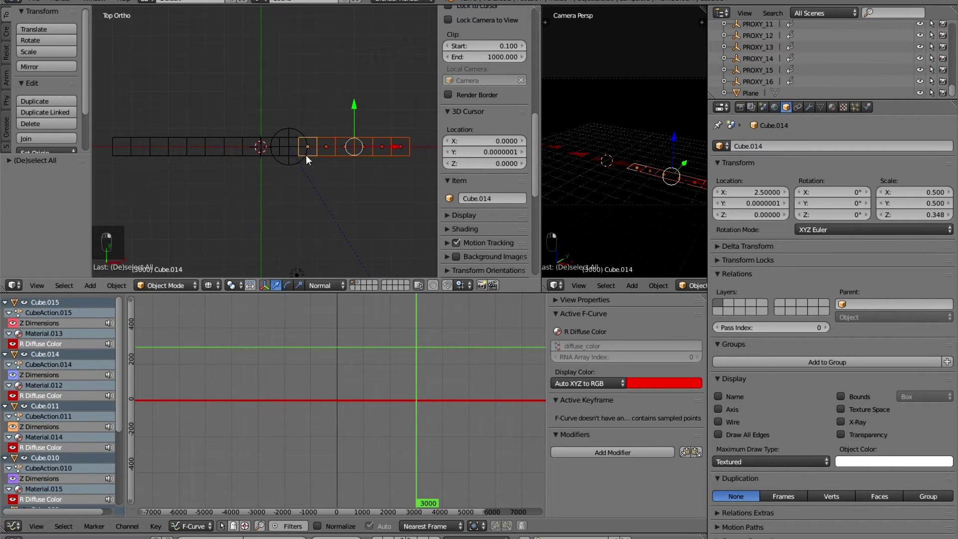
{"action": "right_click", "coordinate": [284, 153], "text": "shift"}
{"action": "right_click", "coordinate": [263, 154], "text": "shift"}
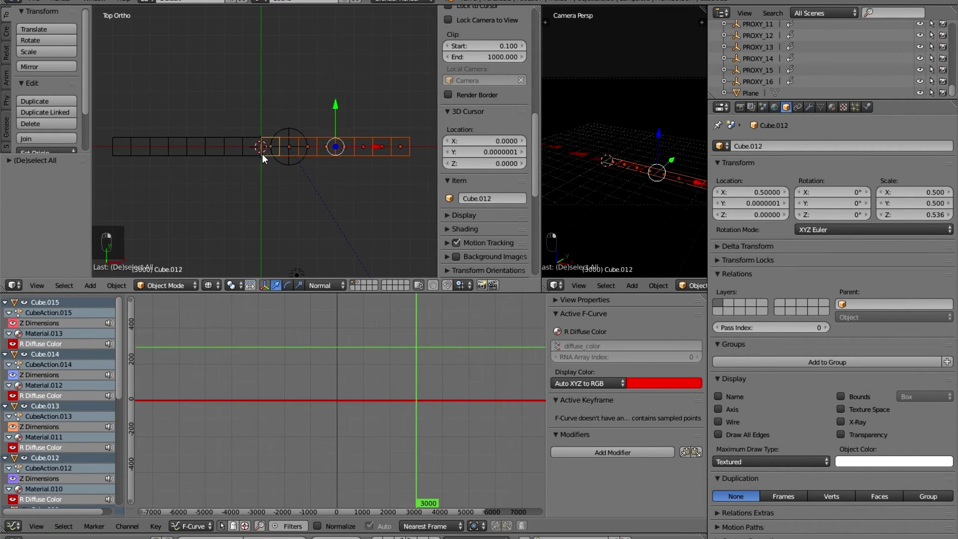
{"action": "right_click", "coordinate": [250, 157], "text": "shift"}
{"action": "right_click", "coordinate": [229, 156], "text": "shift"}
{"action": "right_click", "coordinate": [213, 159], "text": "shift"}
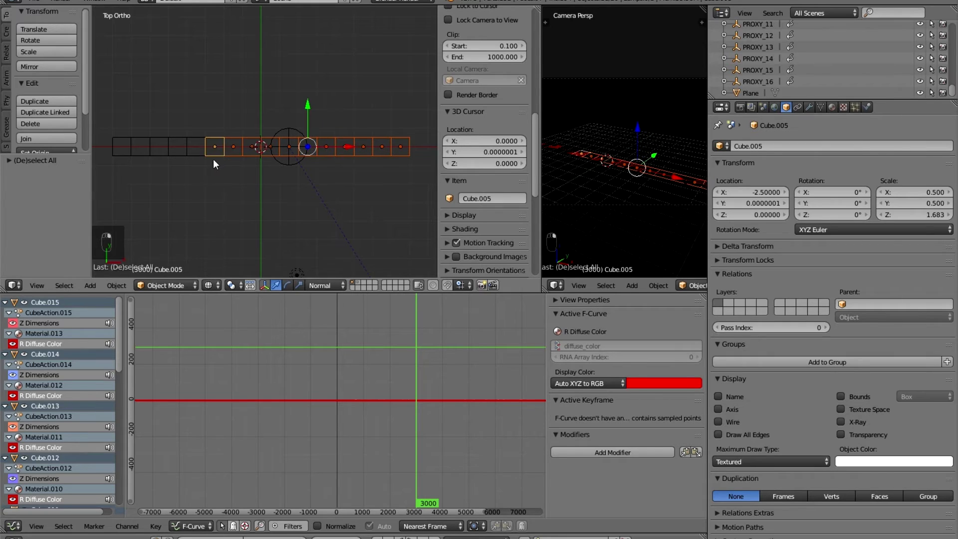
{"action": "right_click", "coordinate": [192, 159], "text": "shift"}
{"action": "right_click", "coordinate": [175, 157], "text": "shift"}
{"action": "right_click", "coordinate": [158, 153], "text": "shift"}
{"action": "right_click", "coordinate": [143, 153], "text": "shift"}
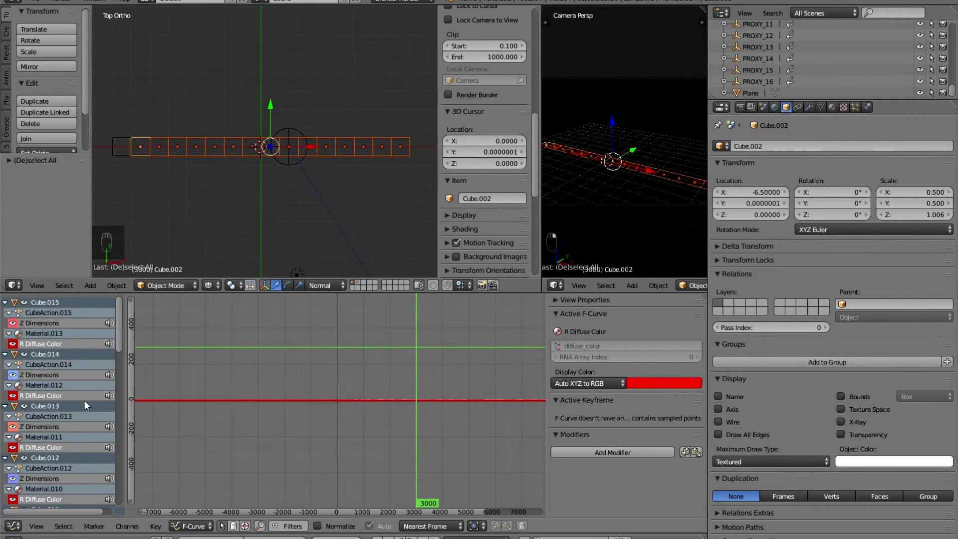
Delete the fifteen selected cubes, keeping only the leftmost cube of the row
{"action": "scroll", "coordinate": [71, 403], "scroll_direction": "down", "scroll_amount": 10}
{"action": "scroll", "coordinate": [71, 403], "scroll_direction": "up", "scroll_amount": 10}
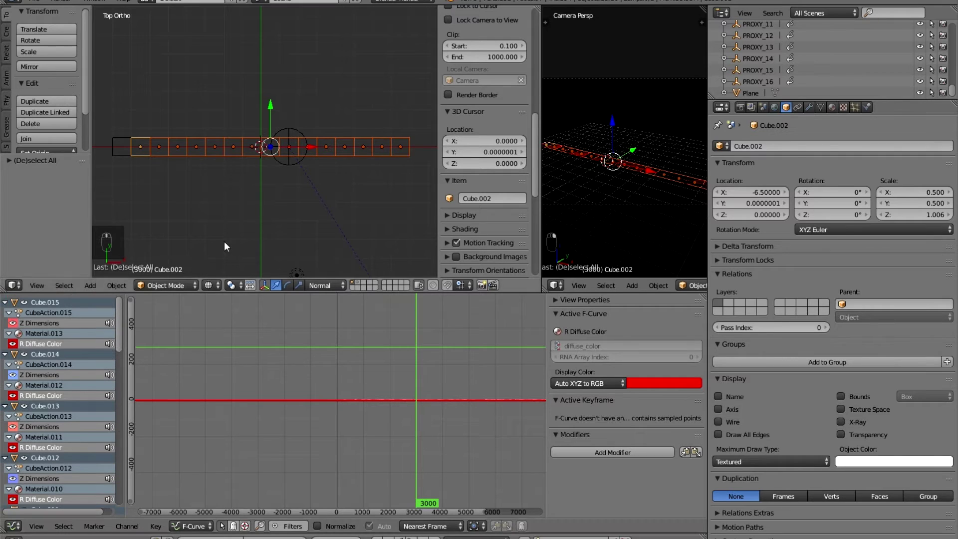
{"action": "key", "text": "Delete"}
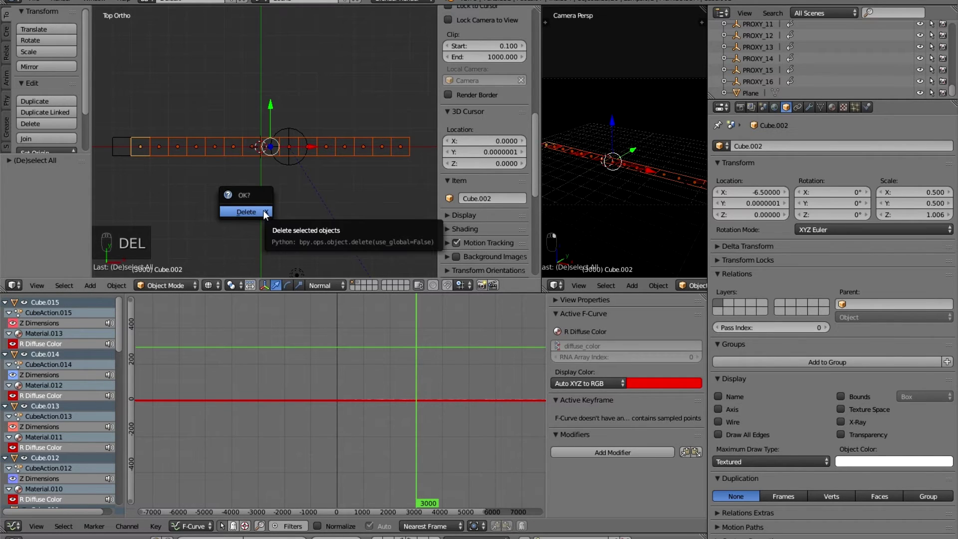
{"action": "left_click", "coordinate": [263, 211]}
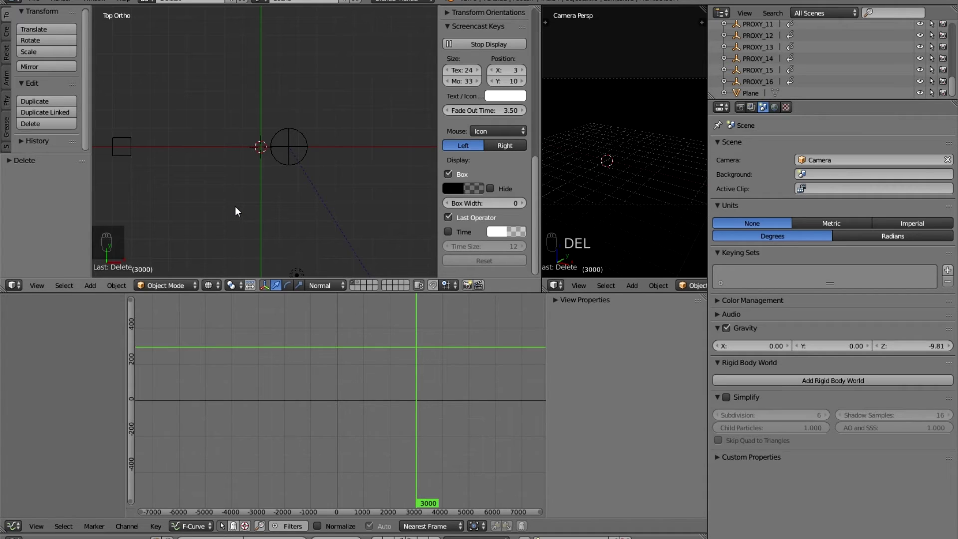
Select the remaining cube and delete its Z Dimensions and R Diffuse Color animation channels
{"action": "right_click", "coordinate": [122, 149]}
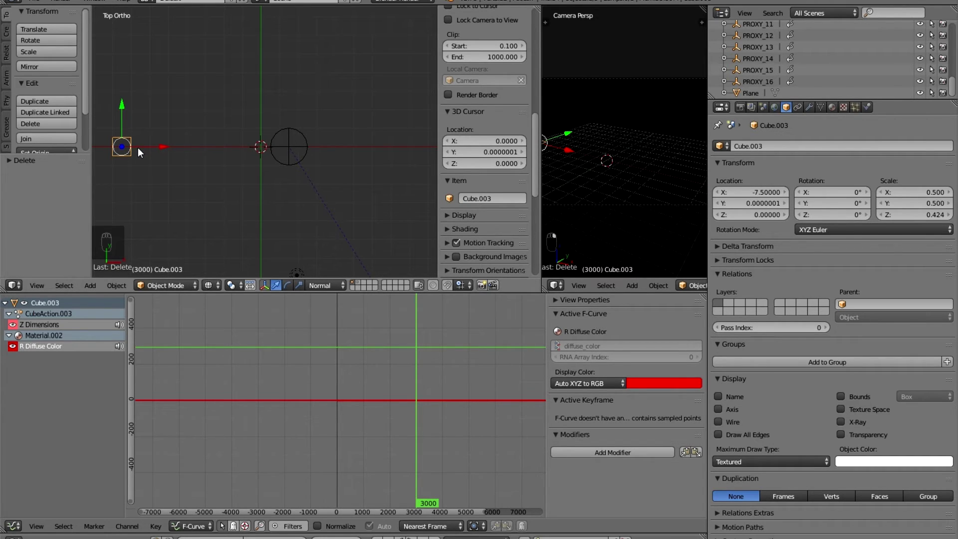
{"action": "left_click", "coordinate": [49, 323]}
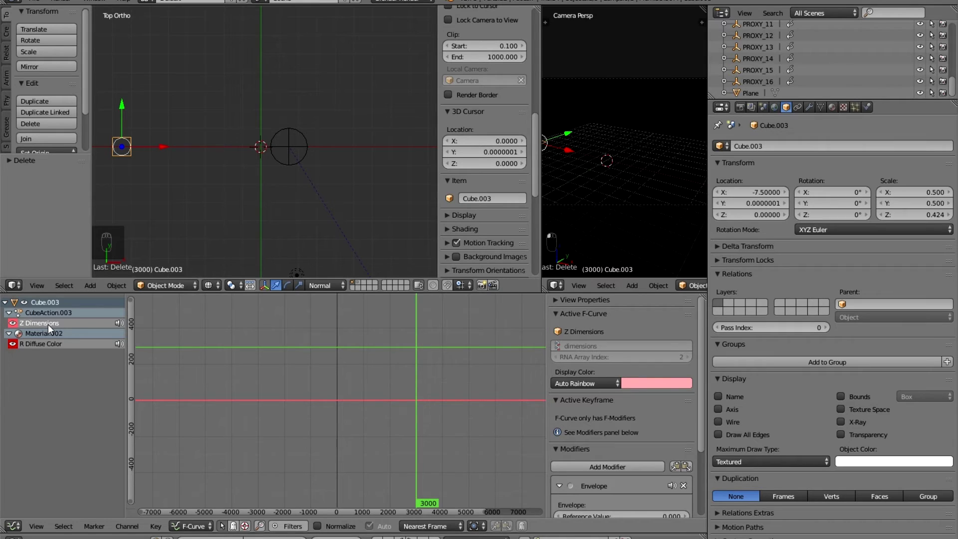
{"action": "key", "text": "Delete"}
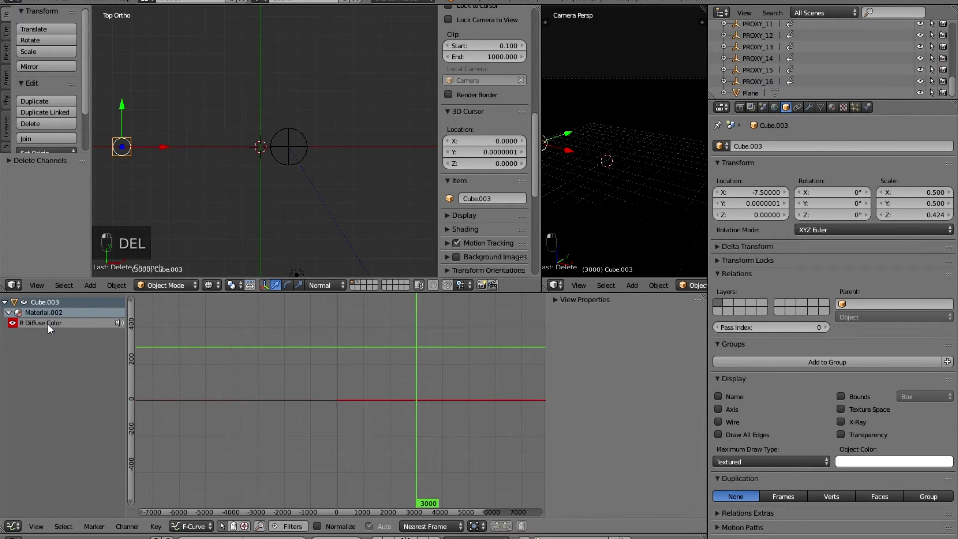
{"action": "left_click", "coordinate": [44, 324]}
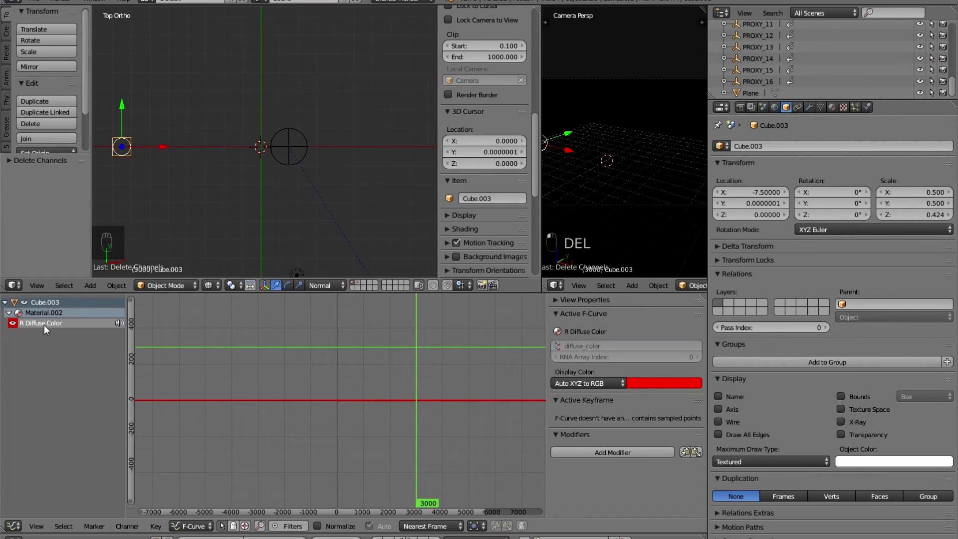
{"action": "key", "text": "Delete"}
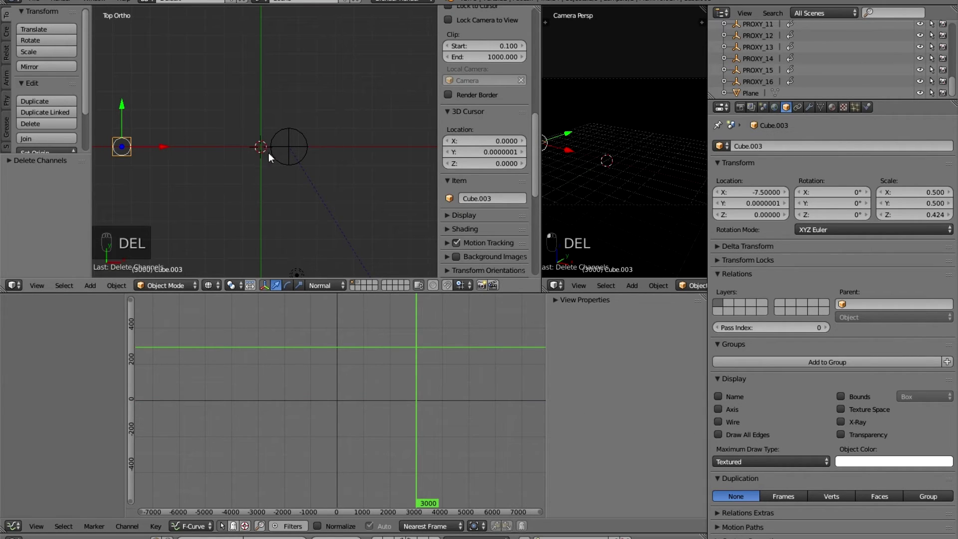
Set the diffuse colour of the cube's material Material.002 to black by reducing its red component
{"action": "key", "text": "KP_1"}
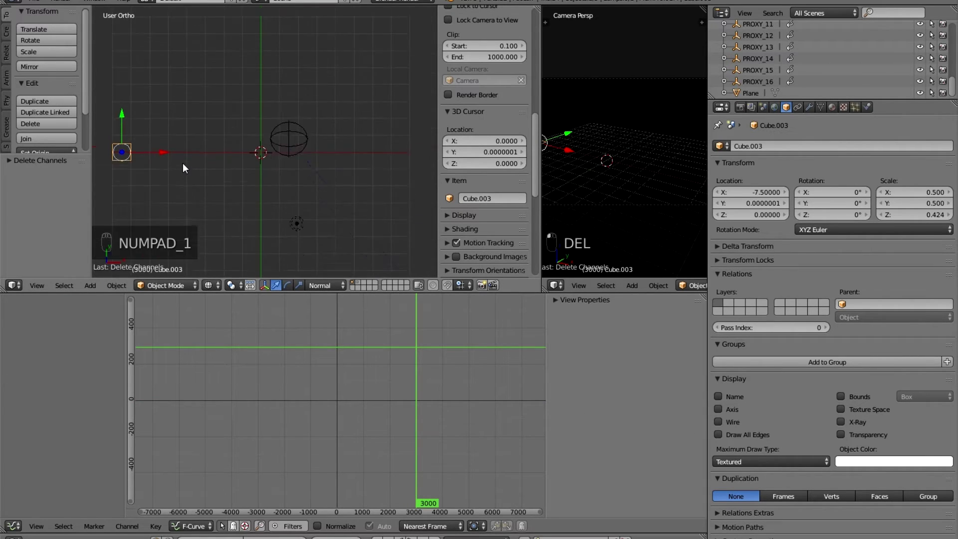
{"action": "scroll", "coordinate": [187, 169], "scroll_direction": "down", "scroll_amount": 4, "text": "ctrl"}
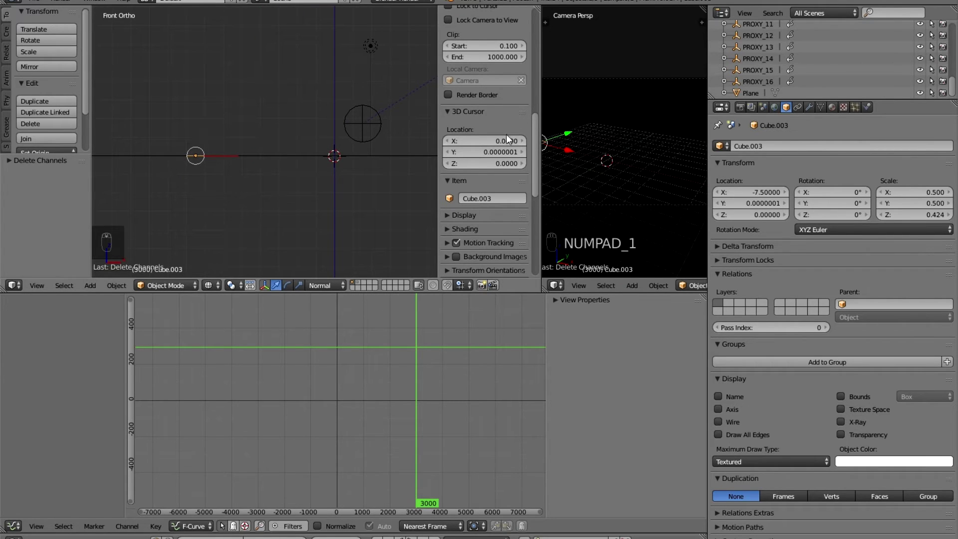
{"action": "scroll", "coordinate": [477, 118], "scroll_direction": "up", "scroll_amount": 10}
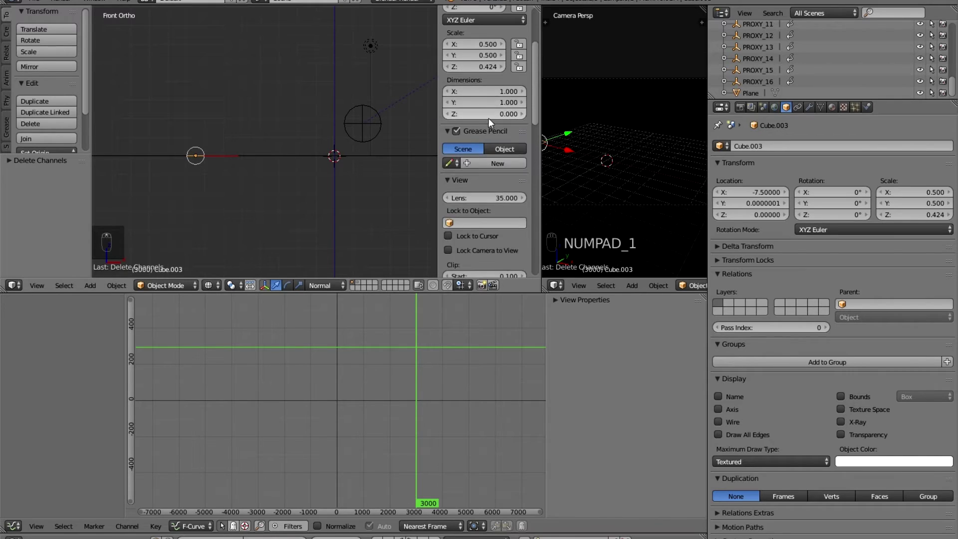
{"action": "scroll", "coordinate": [489, 118], "scroll_direction": "up", "scroll_amount": 4}
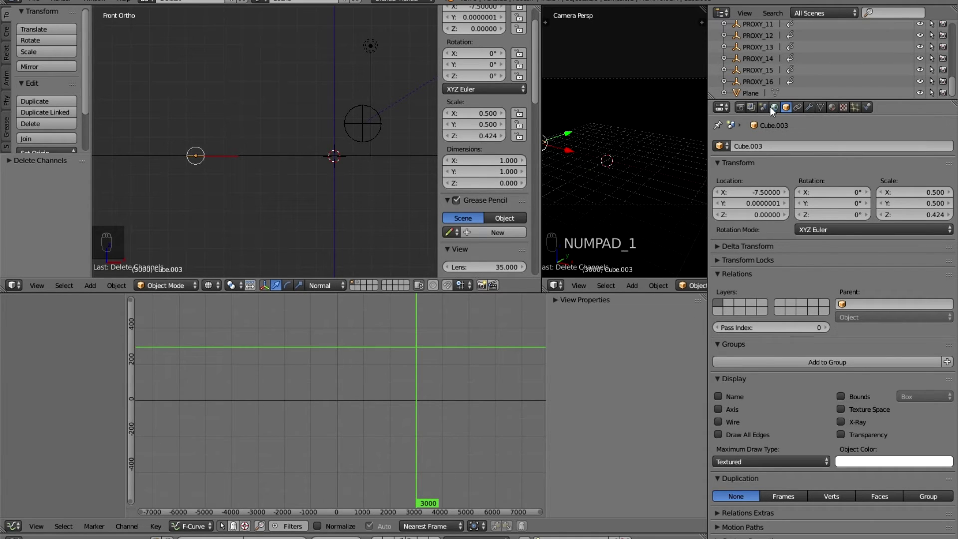
{"action": "left_click", "coordinate": [832, 110]}
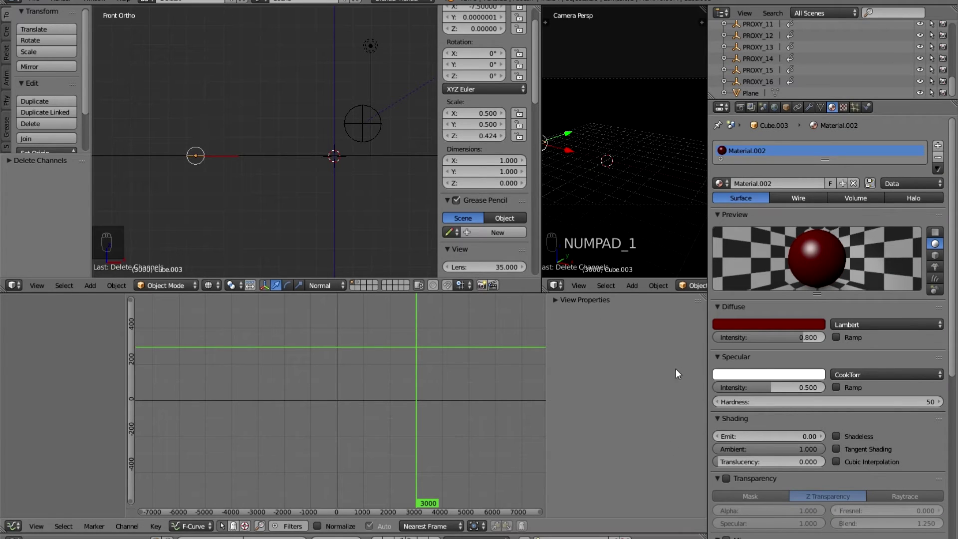
{"action": "left_click", "coordinate": [780, 323]}
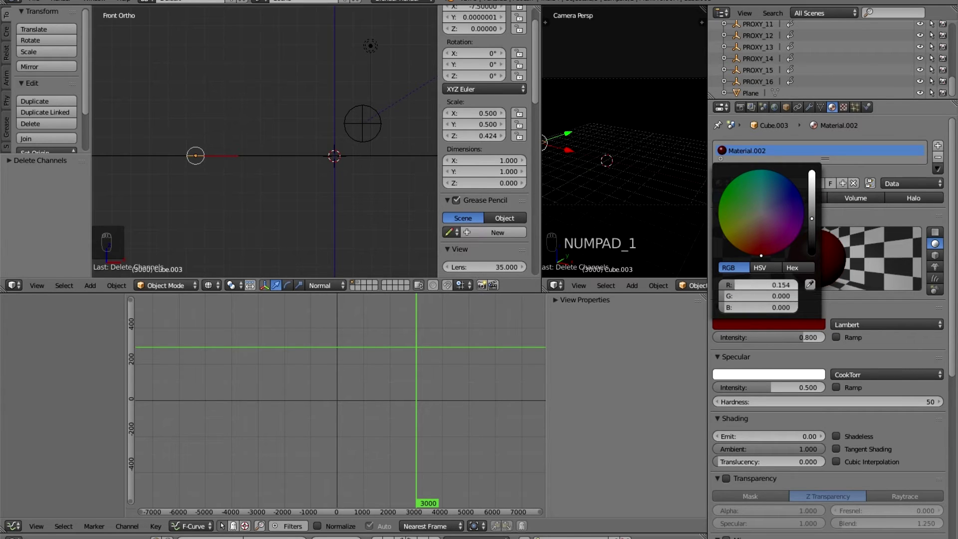
{"action": "left_click_drag", "start_coordinate": [747, 285], "coordinate": [726, 284]}
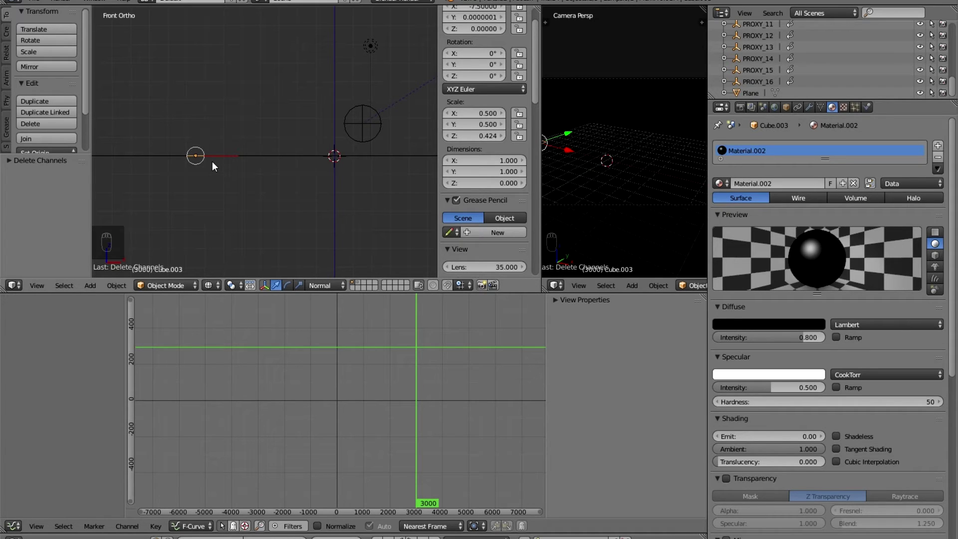
Add a single driver to the cube's Z dimension
{"action": "key", "text": "KP_7"}
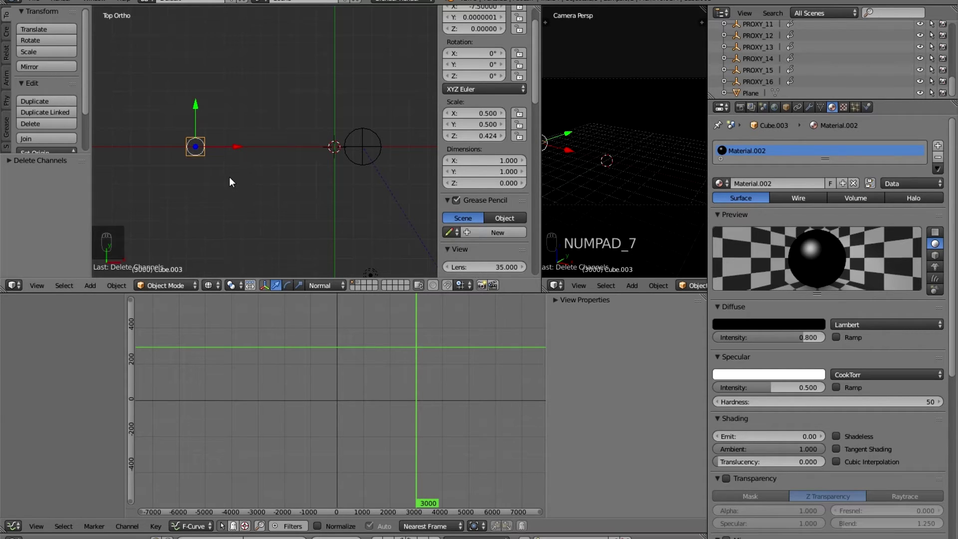
{"action": "scroll", "coordinate": [477, 158], "scroll_direction": "up", "scroll_amount": 3}
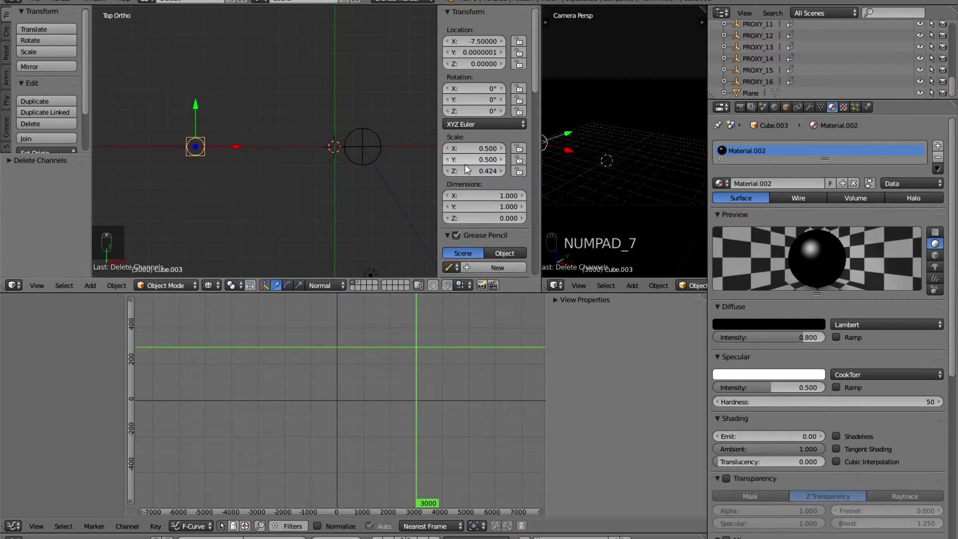
{"action": "right_click", "coordinate": [496, 218]}
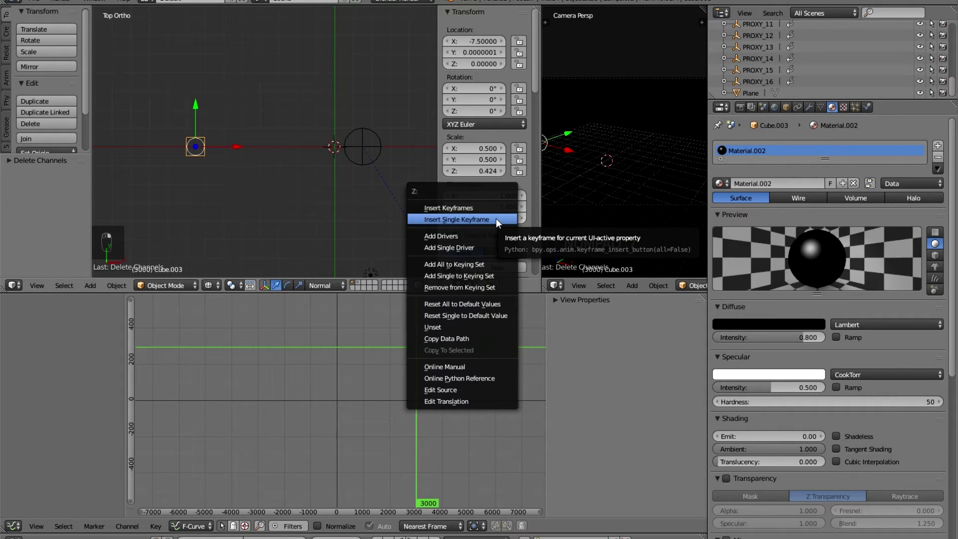
{"action": "left_click", "coordinate": [460, 248]}
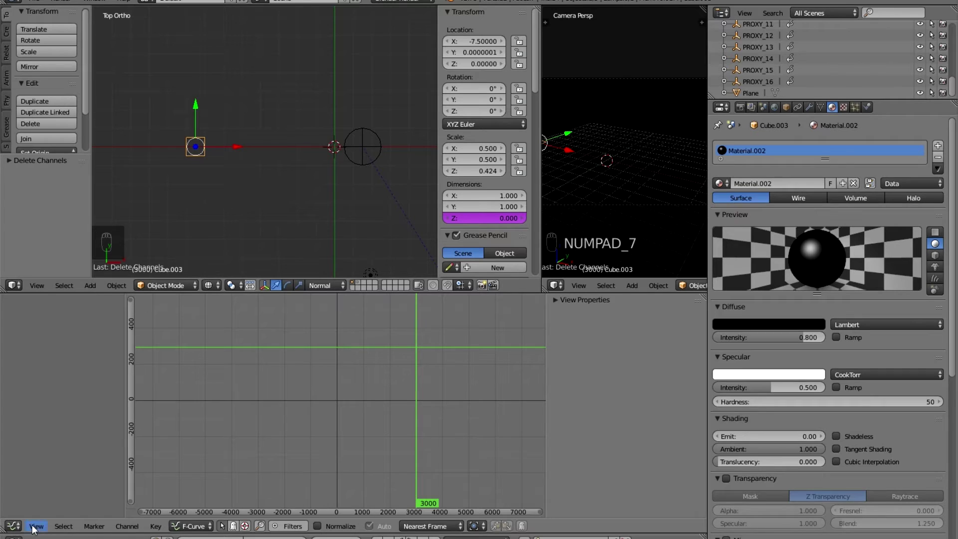
Switch the graph editor to Drivers mode and select the cube's Z Dimensions driver
{"action": "left_click", "coordinate": [182, 527]}
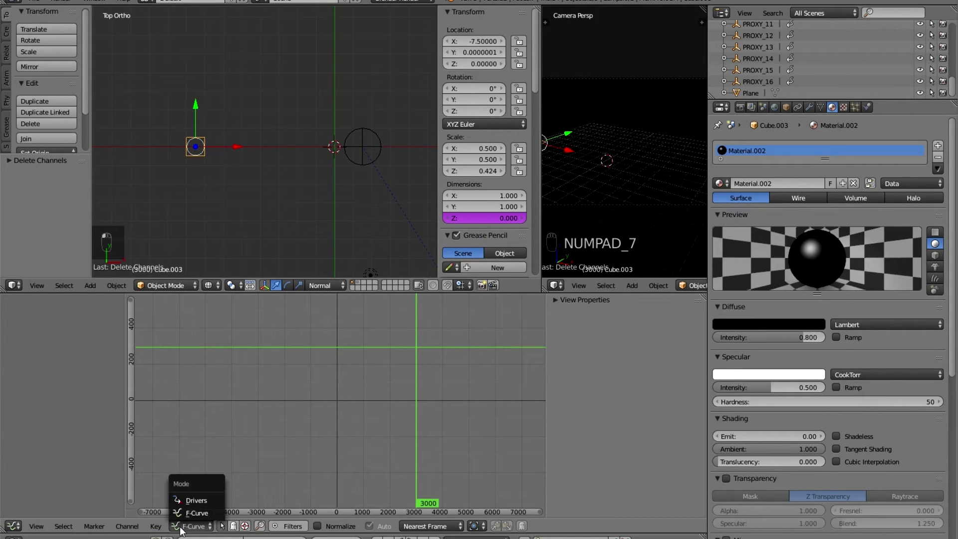
{"action": "left_click", "coordinate": [189, 502]}
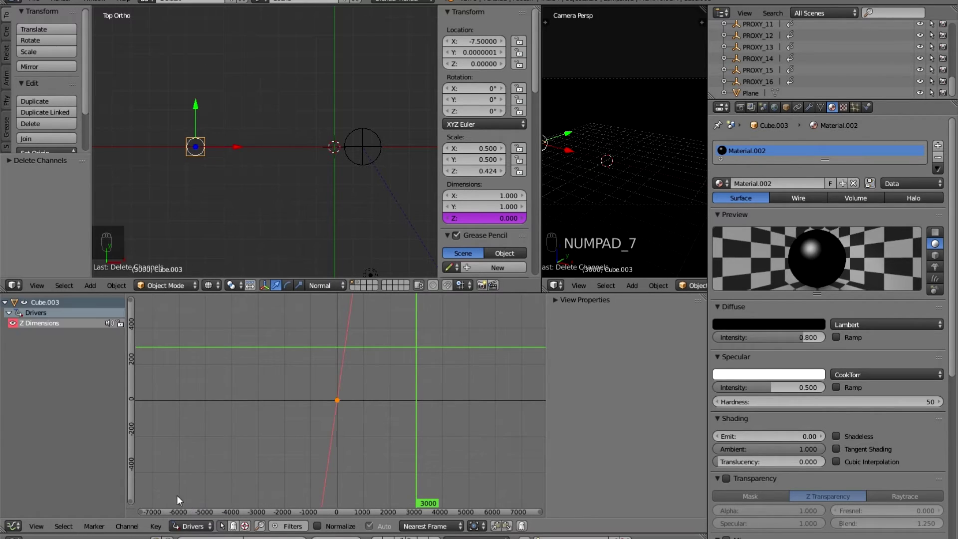
{"action": "left_click", "coordinate": [31, 323]}
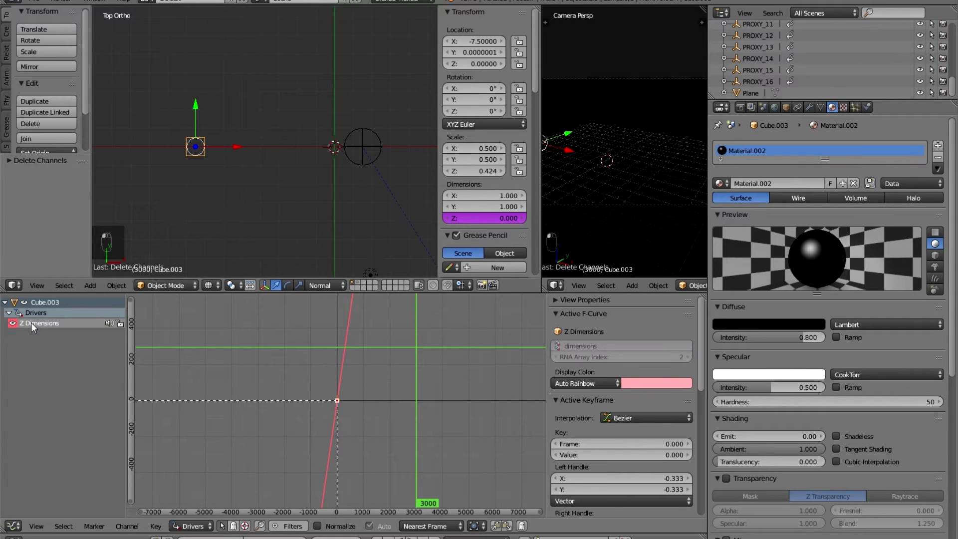
Display the Z Dimensions driver's properties, collapse Active F-Curve and Active Keyframe, and bring the full driver and variable settings into view
{"action": "scroll", "coordinate": [327, 381], "scroll_direction": "down", "scroll_amount": 2}
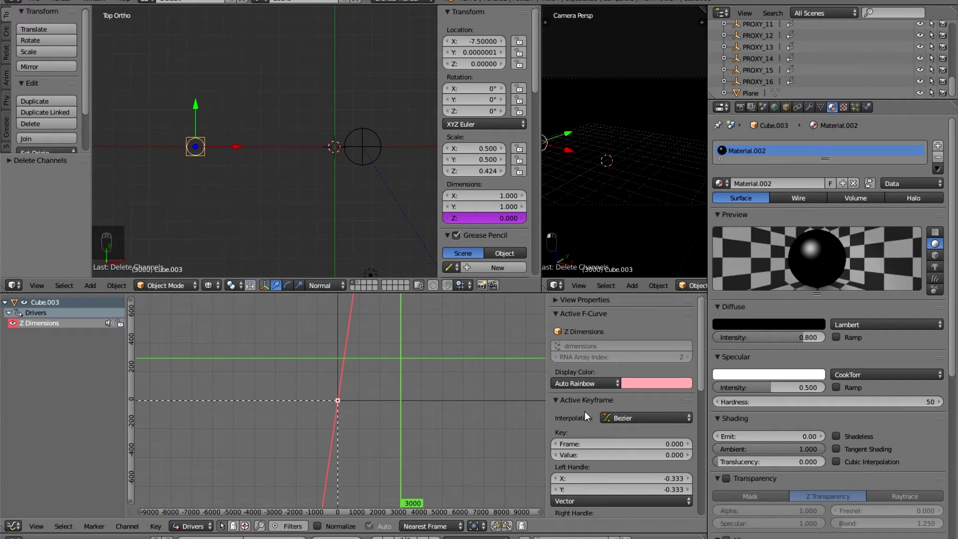
{"action": "key", "text": "n"}
{"action": "key", "text": "n"}
{"action": "key", "text": "n"}
{"action": "key", "text": "n"}
{"action": "key", "text": "n"}
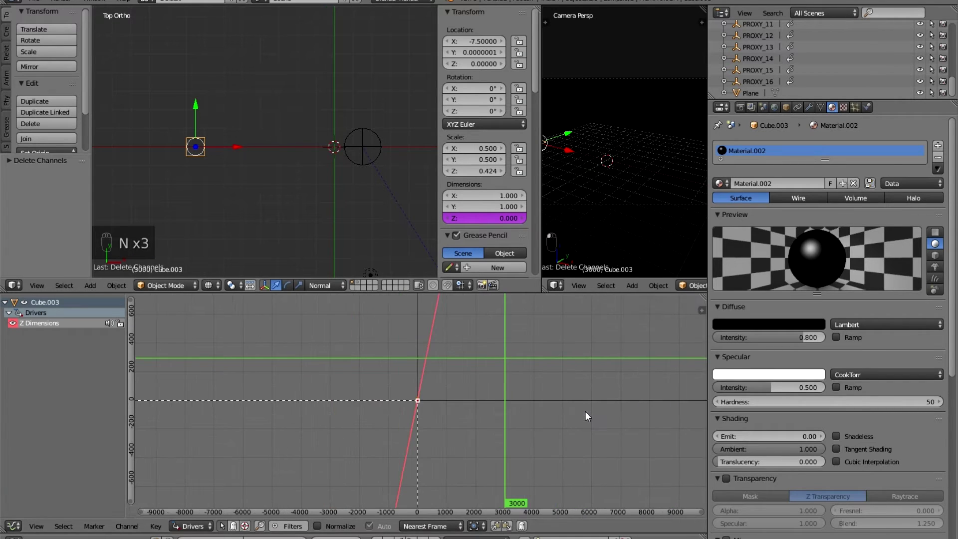
{"action": "left_click", "coordinate": [702, 310]}
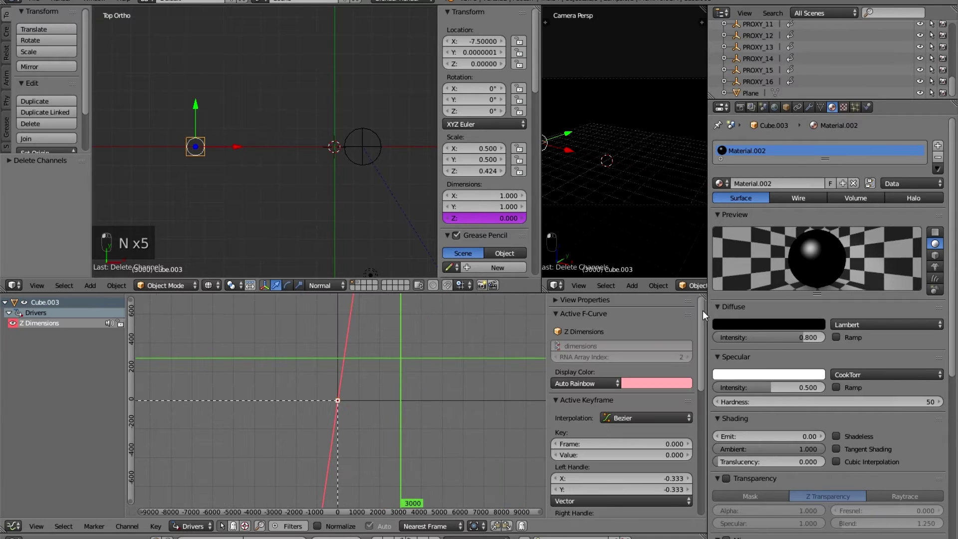
{"action": "left_click", "coordinate": [554, 314]}
{"action": "left_click", "coordinate": [554, 328]}
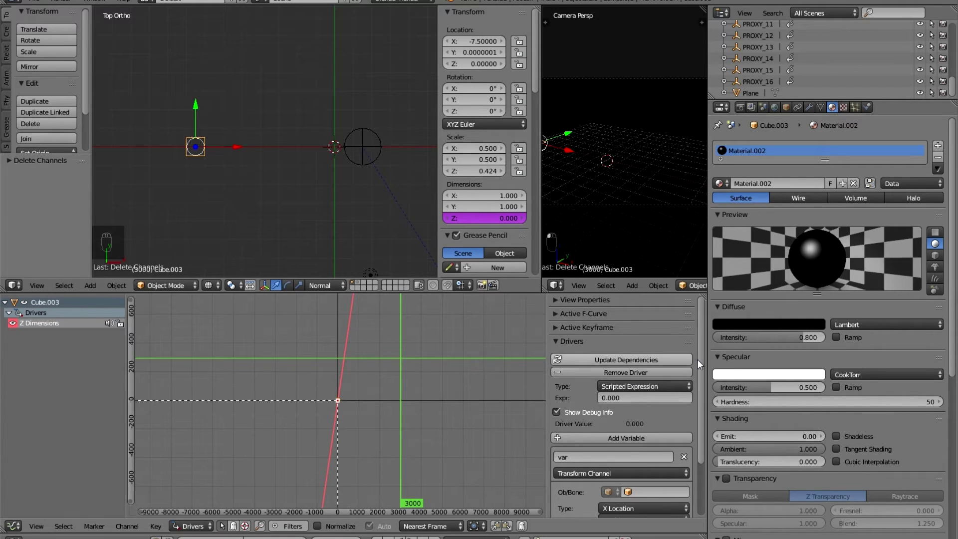
{"action": "scroll", "coordinate": [698, 361], "scroll_direction": "down", "scroll_amount": 2}
{"action": "left_click_drag", "start_coordinate": [700, 371], "coordinate": [705, 393]}
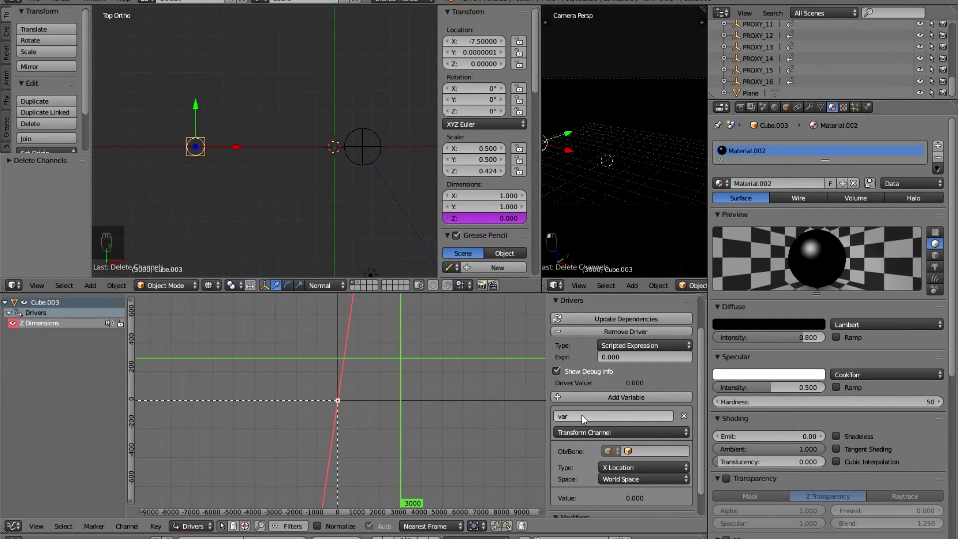
Choose Scripted Expression as the driver type and confirm the expression 0.000
{"action": "left_click", "coordinate": [627, 346]}
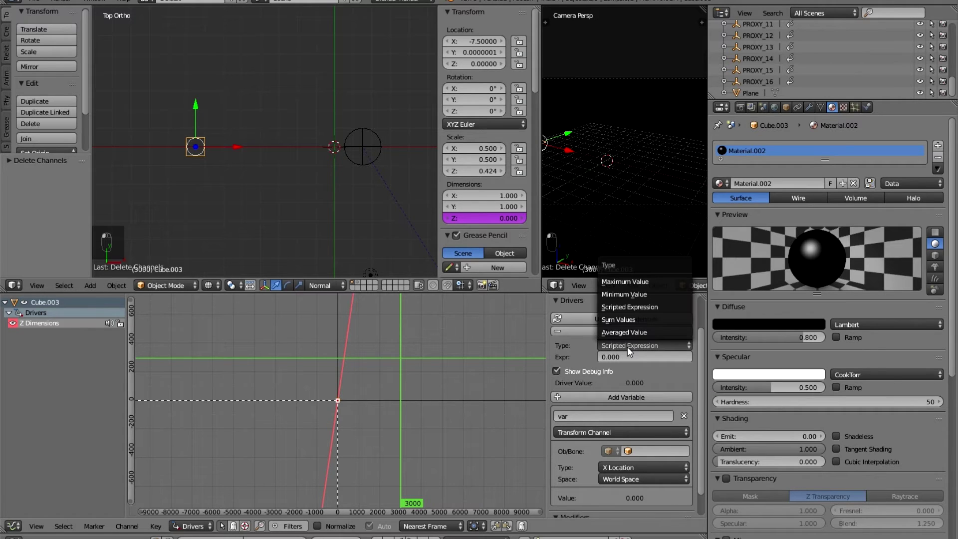
{"action": "left_click", "coordinate": [642, 306]}
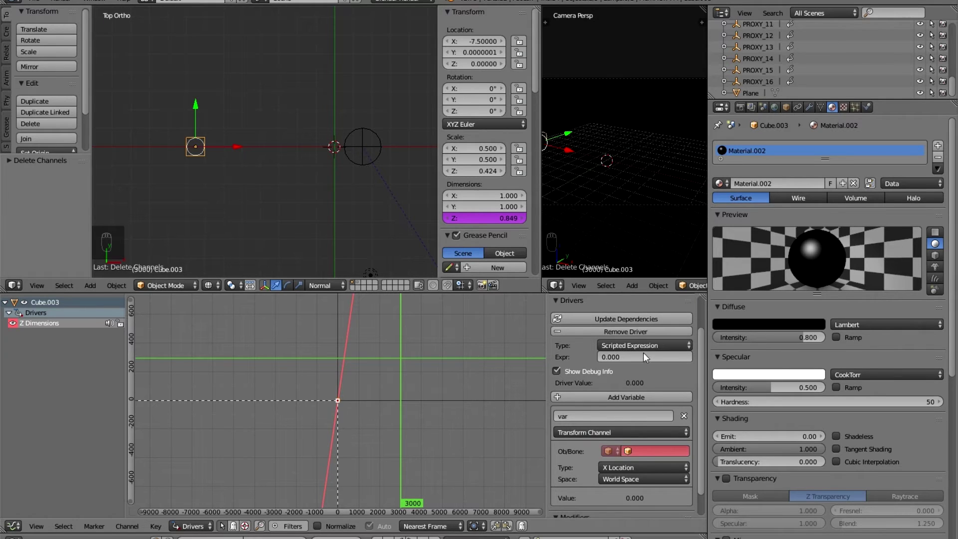
{"action": "left_click", "coordinate": [615, 357]}
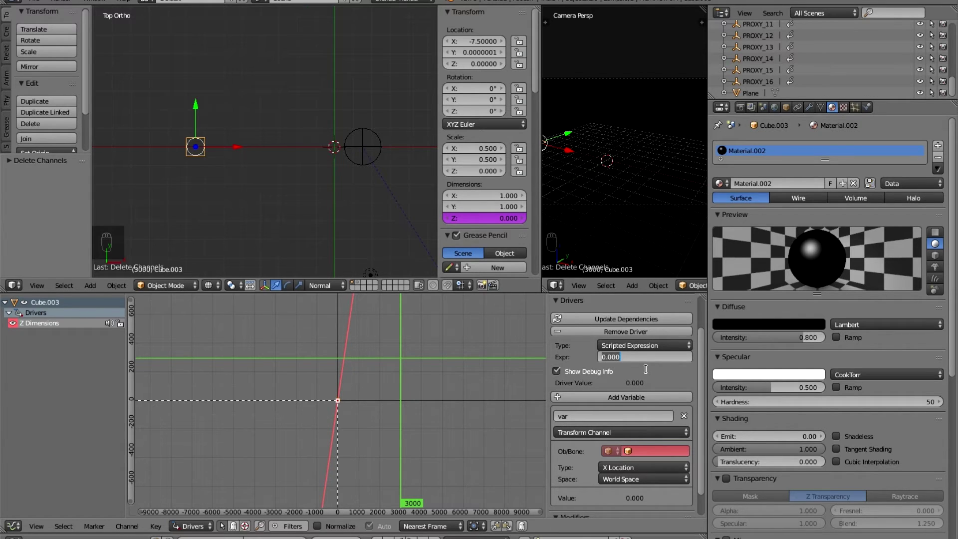
{"action": "key", "text": "Return"}
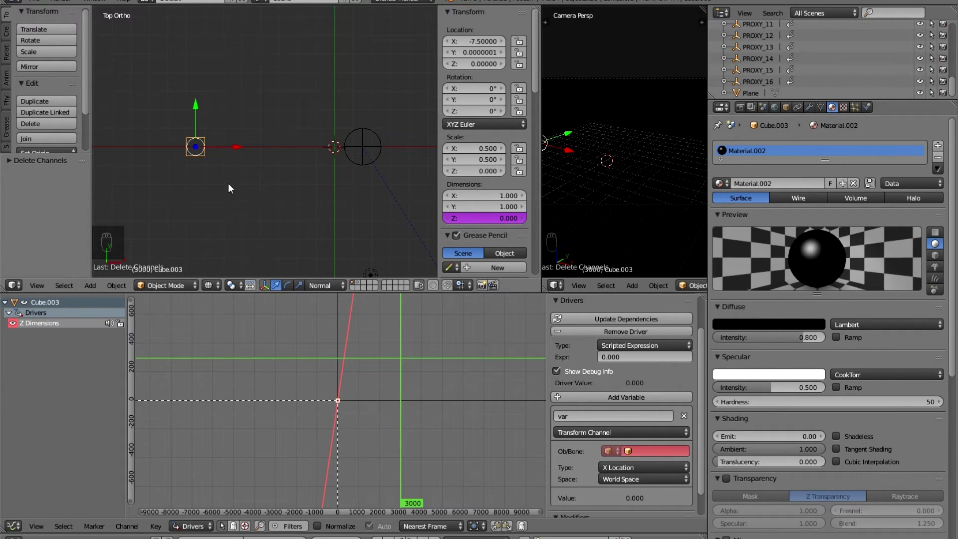
Set the Z Dimensions driver's expression to 1, with the cube seen at an angle
{"action": "middle_click_drag", "start_coordinate": [223, 176], "coordinate": [300, 98]}
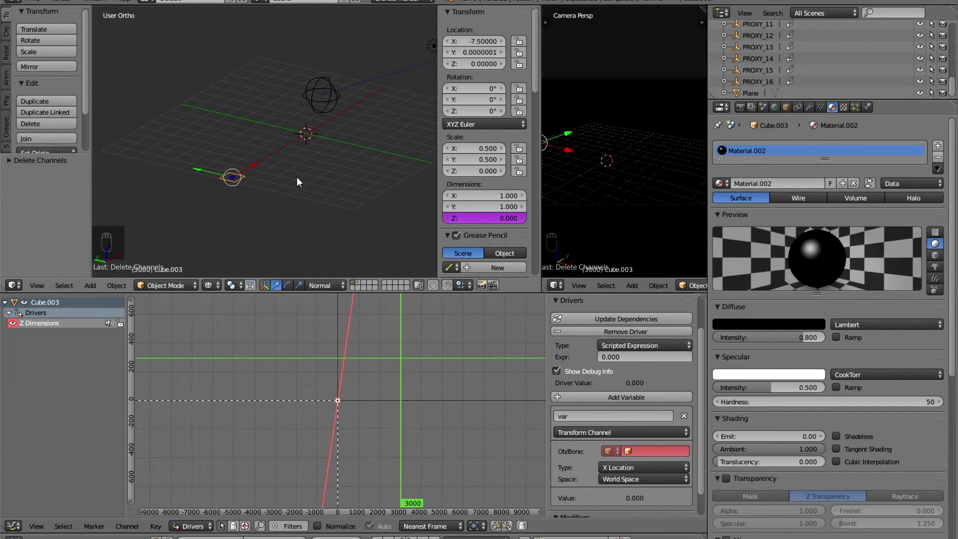
{"action": "scroll", "coordinate": [293, 216], "scroll_direction": "up", "scroll_amount": 3}
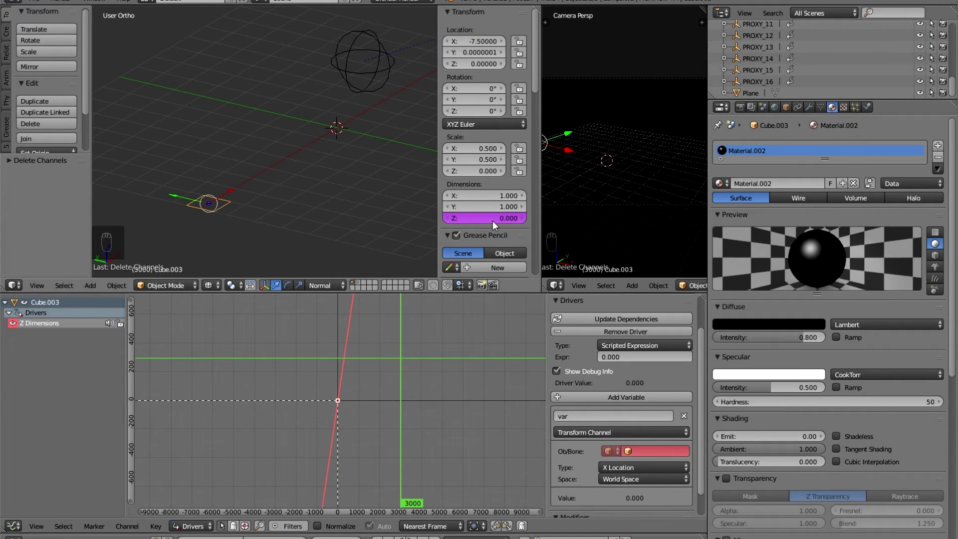
{"action": "left_click", "coordinate": [618, 357]}
{"action": "type", "text": "1"}
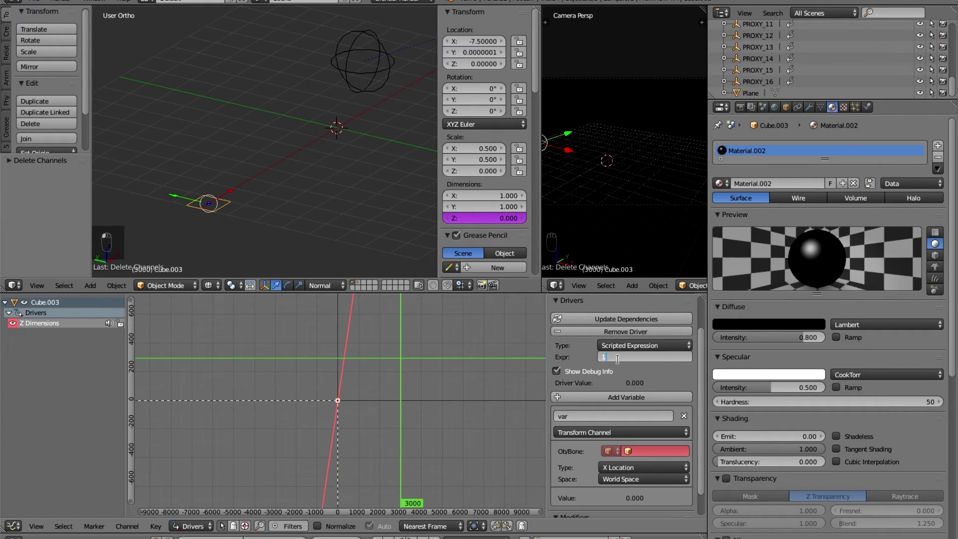
{"action": "key", "text": "Return"}
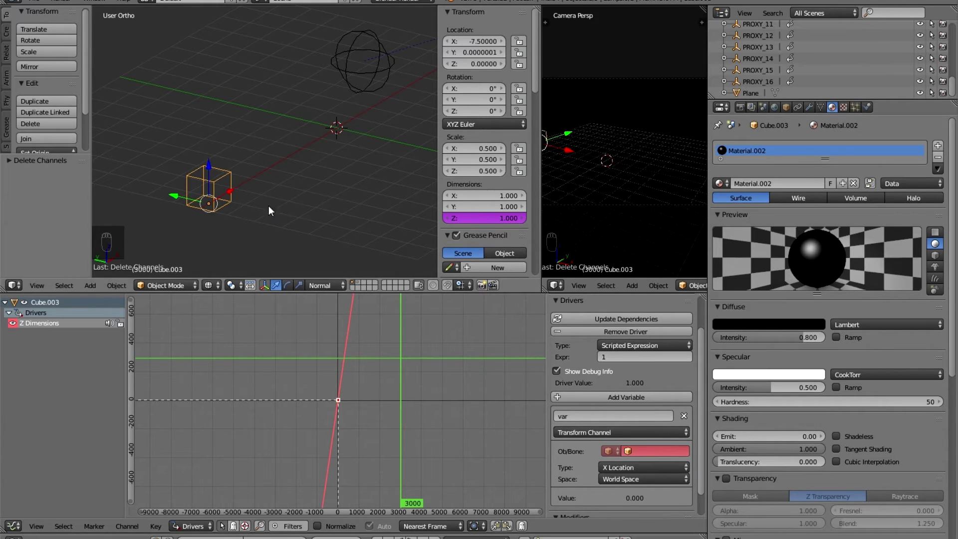
Try the expressions 2 and 2*5 in the cube's Z Dimensions driver
{"action": "left_click", "coordinate": [609, 358]}
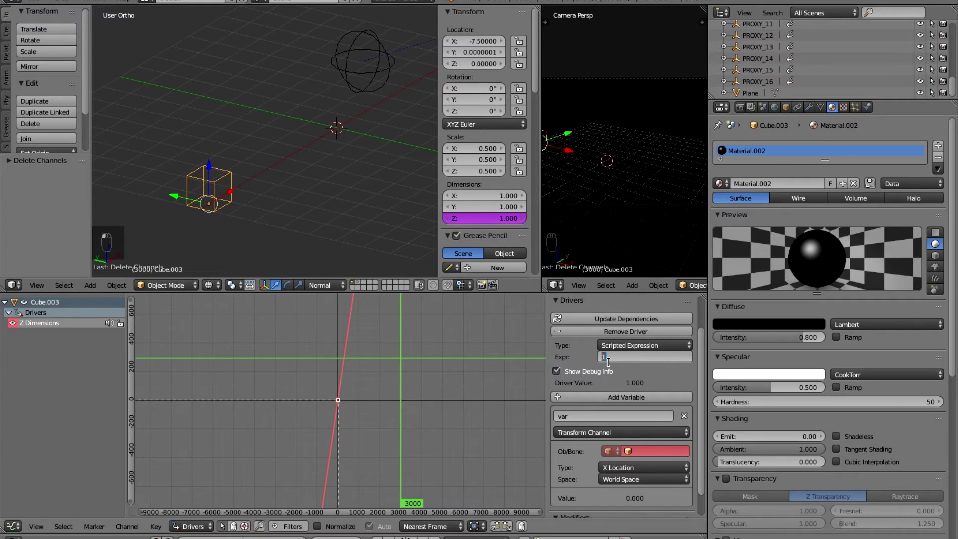
{"action": "type", "text": "2"}
{"action": "key", "text": "Return"}
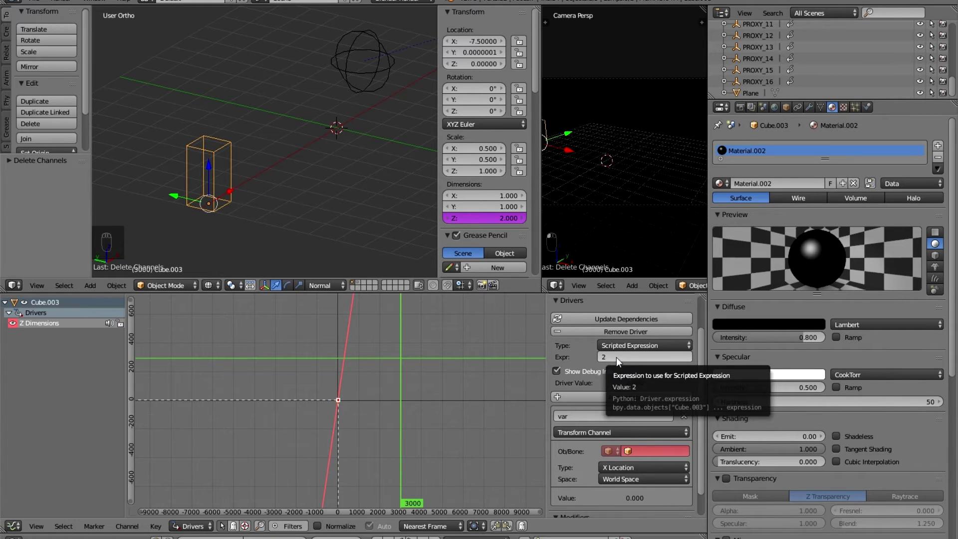
{"action": "left_click", "coordinate": [605, 358]}
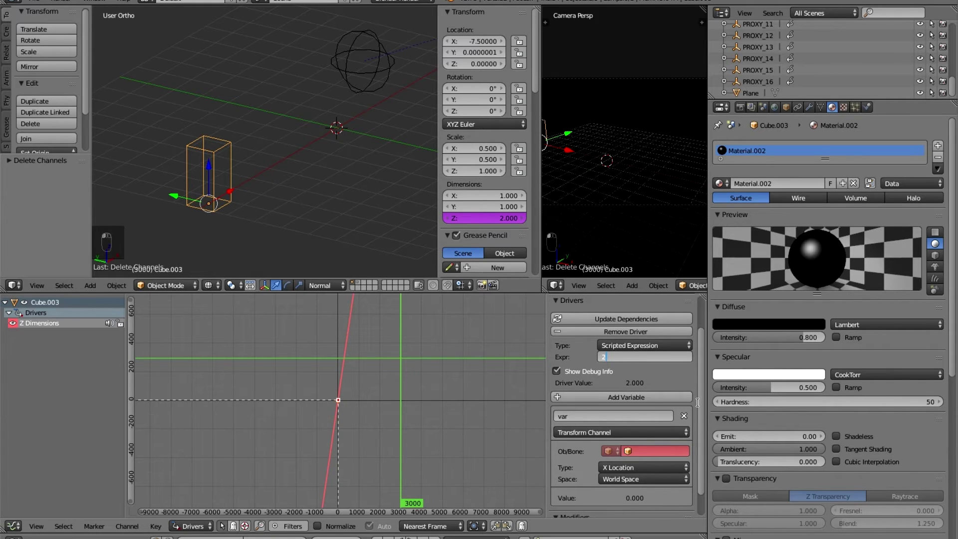
{"action": "type", "text": "*5"}
{"action": "key", "text": "Return"}
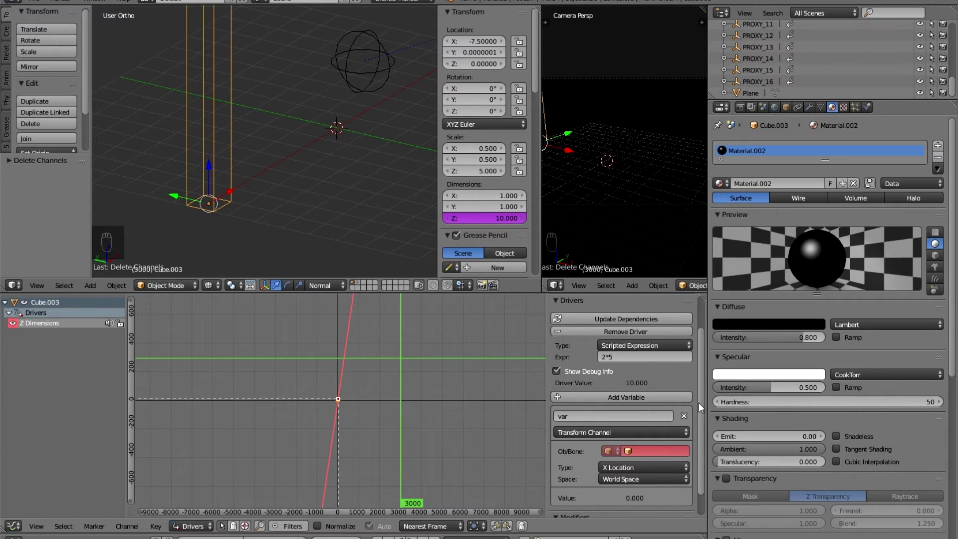
Reset the Z Dimensions driver's expression to 0.0
{"action": "left_click", "coordinate": [617, 357]}
{"action": "key", "text": "BackSpace"}
{"action": "type", "text": "0.0"}
{"action": "key", "text": "Return"}
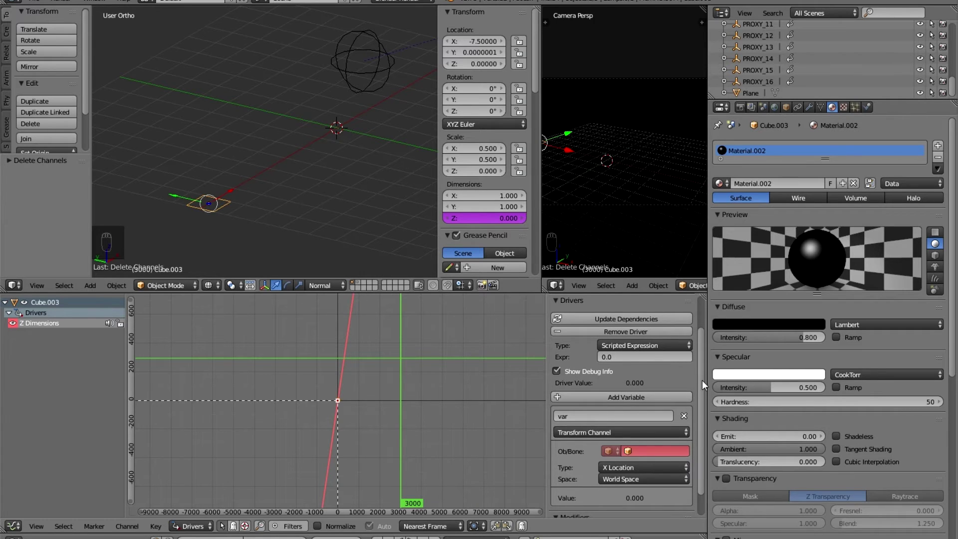
Rename the Z Dimensions driver's variable as pzloc
{"action": "left_click_drag", "start_coordinate": [702, 380], "coordinate": [702, 403]}
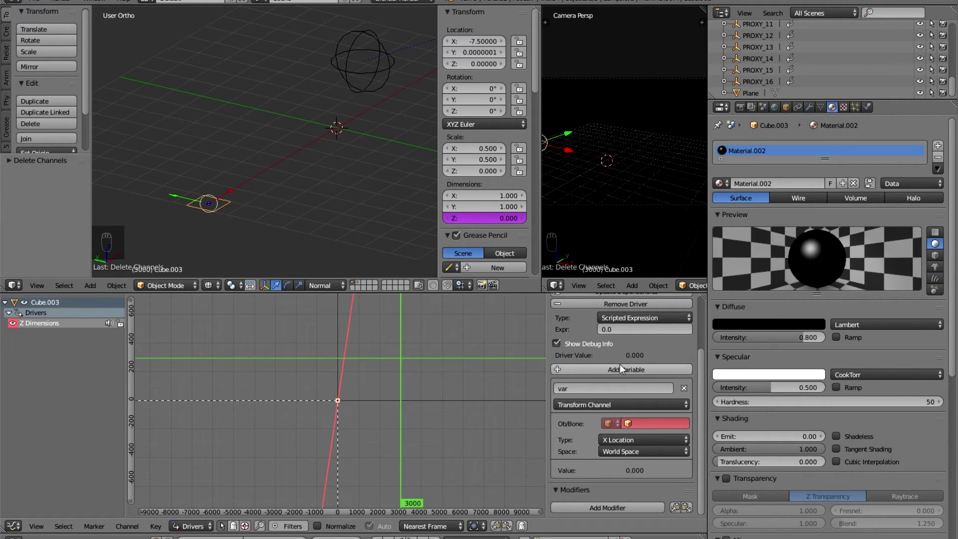
{"action": "left_click", "coordinate": [579, 385]}
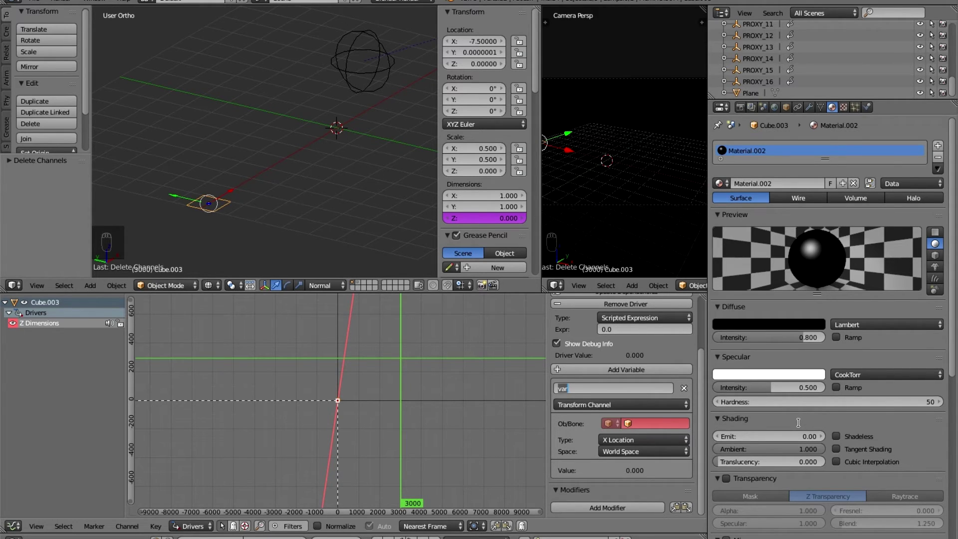
{"action": "key", "text": "BackSpace"}
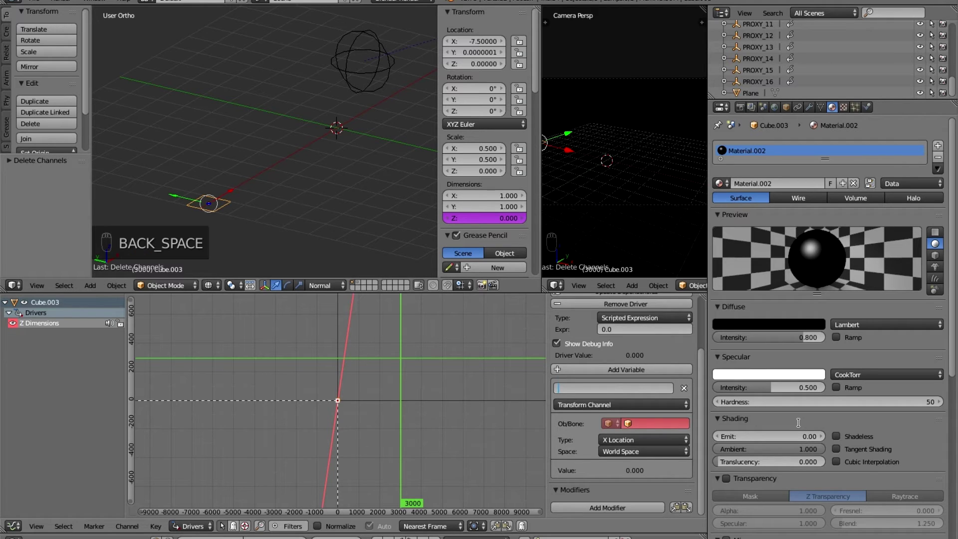
{"action": "type", "text": "pzloc"}
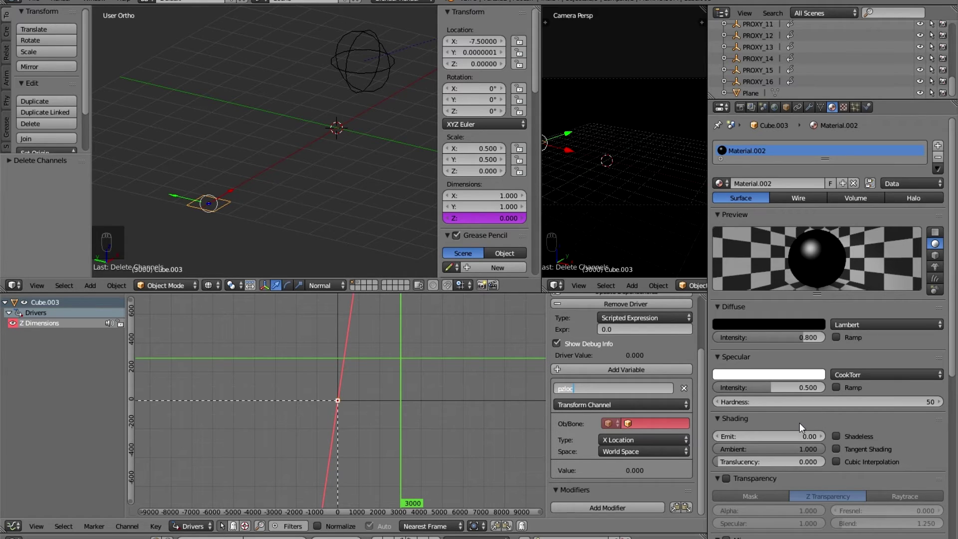
{"action": "key", "text": "Return"}
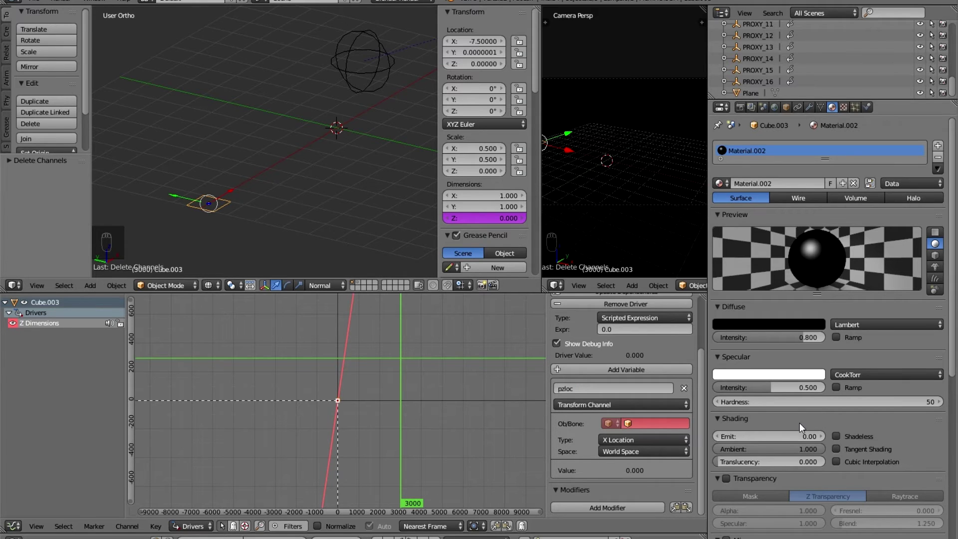
Point the pzloc variable at the PROXY_01 object and have it read the Z Location transform channel
{"action": "left_click", "coordinate": [564, 405]}
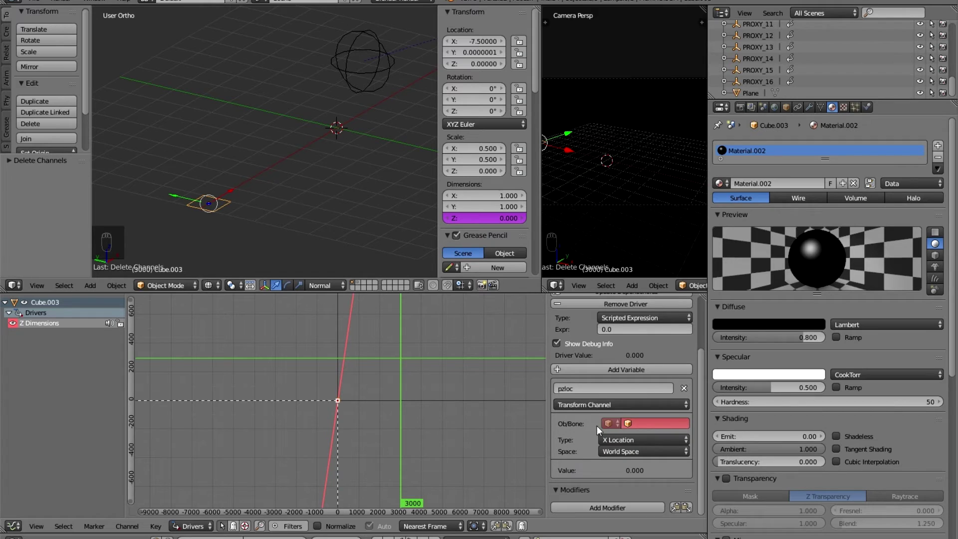
{"action": "left_click", "coordinate": [627, 423]}
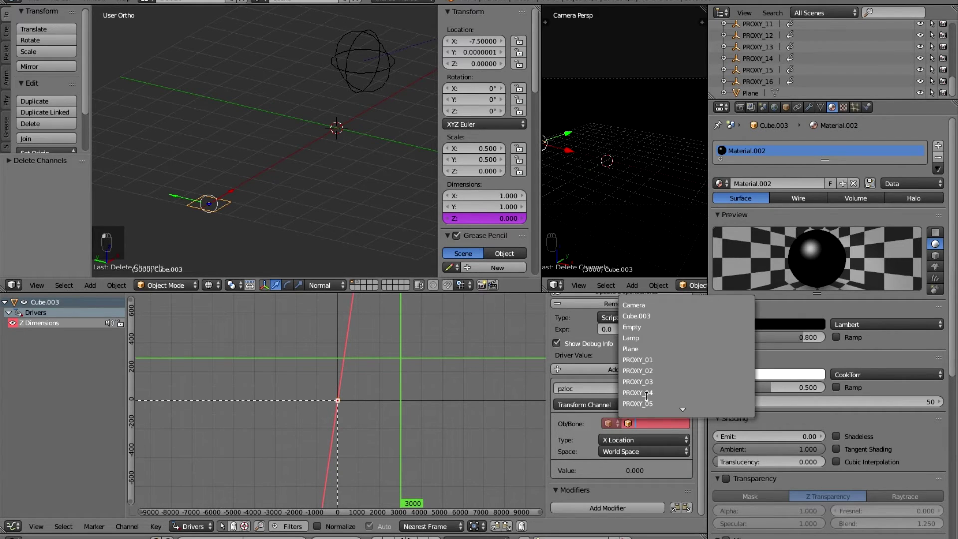
{"action": "left_click", "coordinate": [661, 362]}
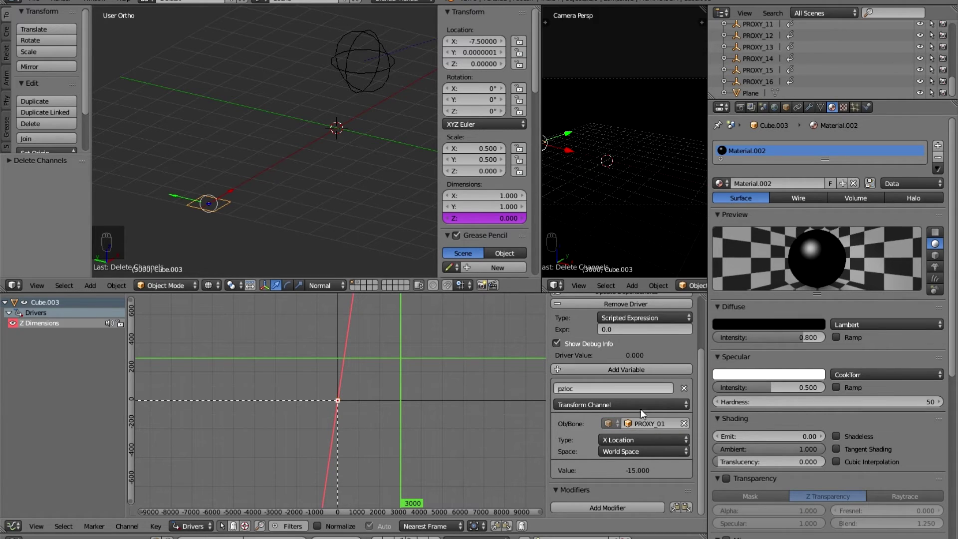
{"action": "left_click", "coordinate": [612, 441]}
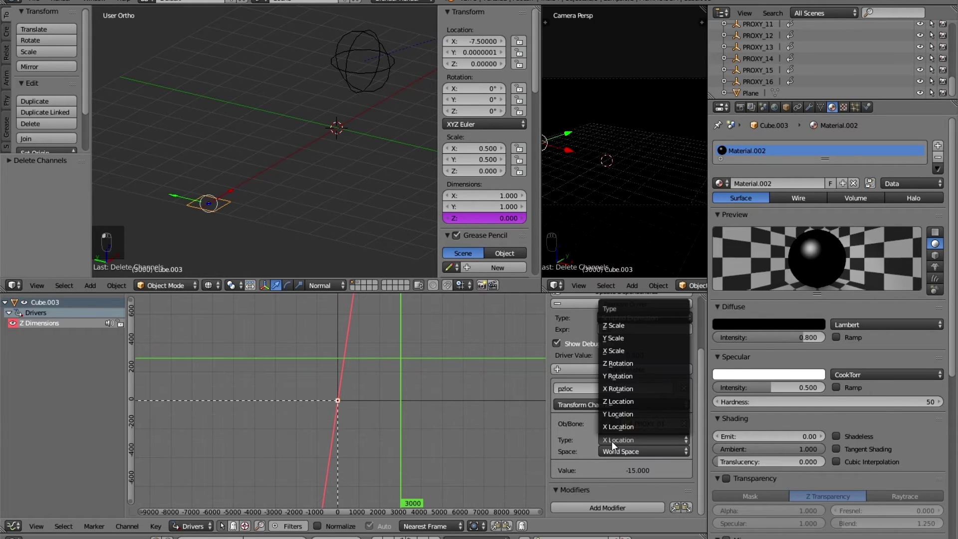
{"action": "left_click", "coordinate": [632, 402]}
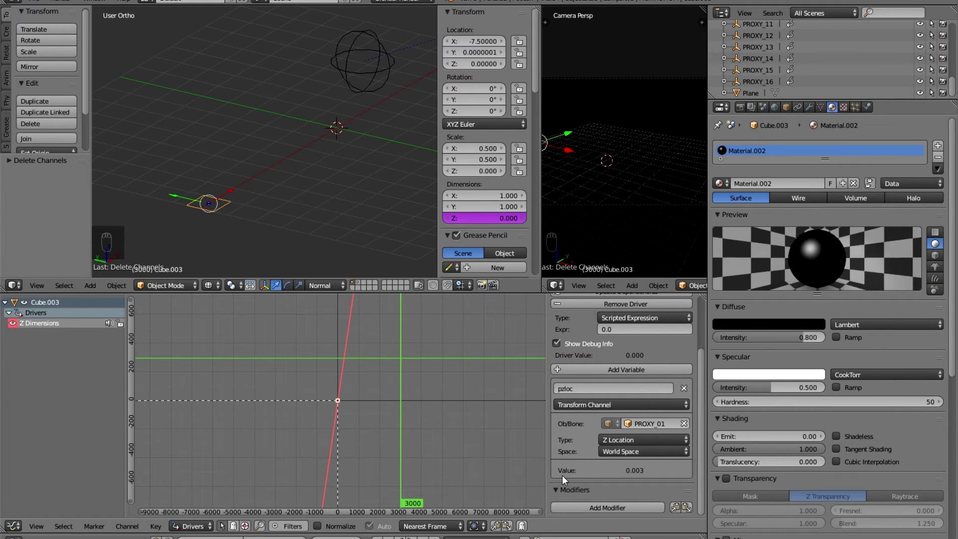
Set the Z Dimensions driver's expression to pzloc, keeping the debug info shown
{"action": "left_click", "coordinate": [556, 342]}
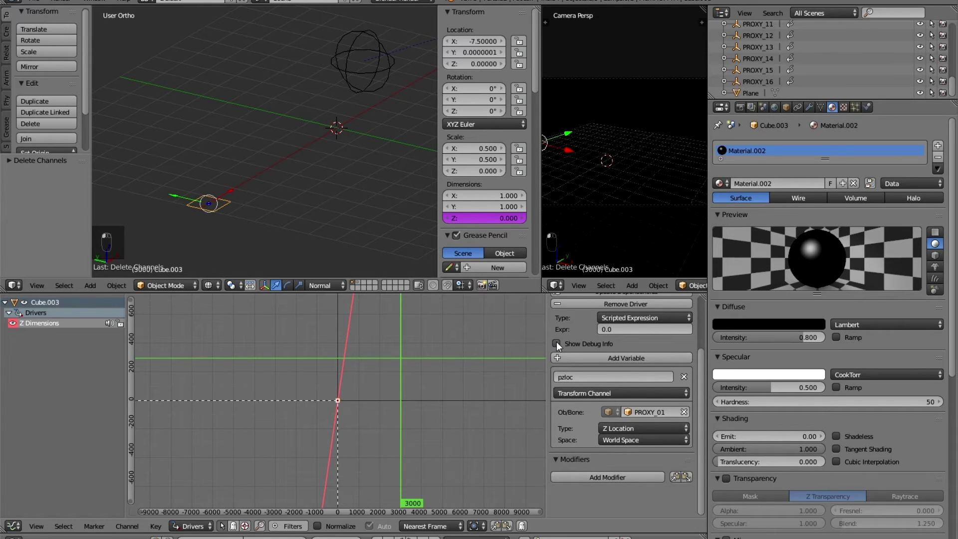
{"action": "left_click", "coordinate": [556, 343]}
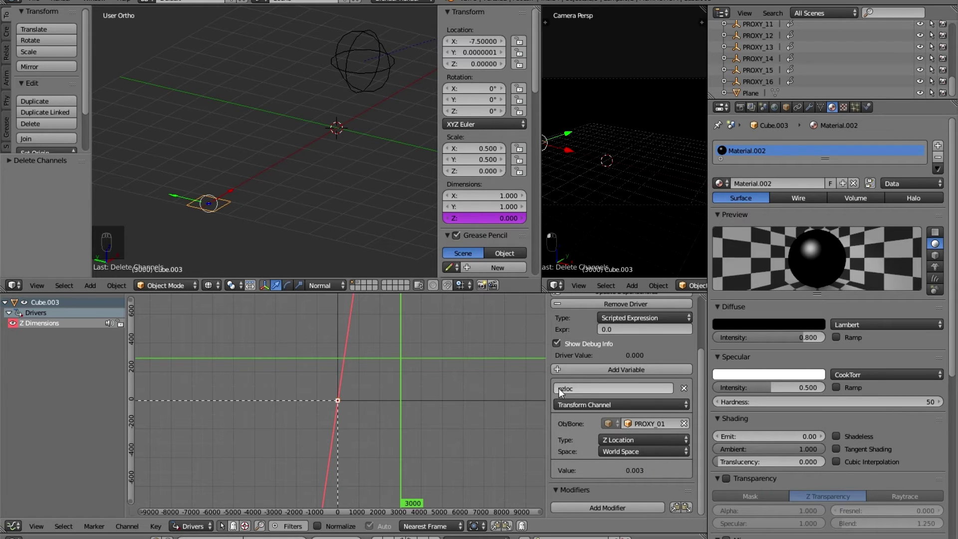
{"action": "left_click", "coordinate": [612, 331]}
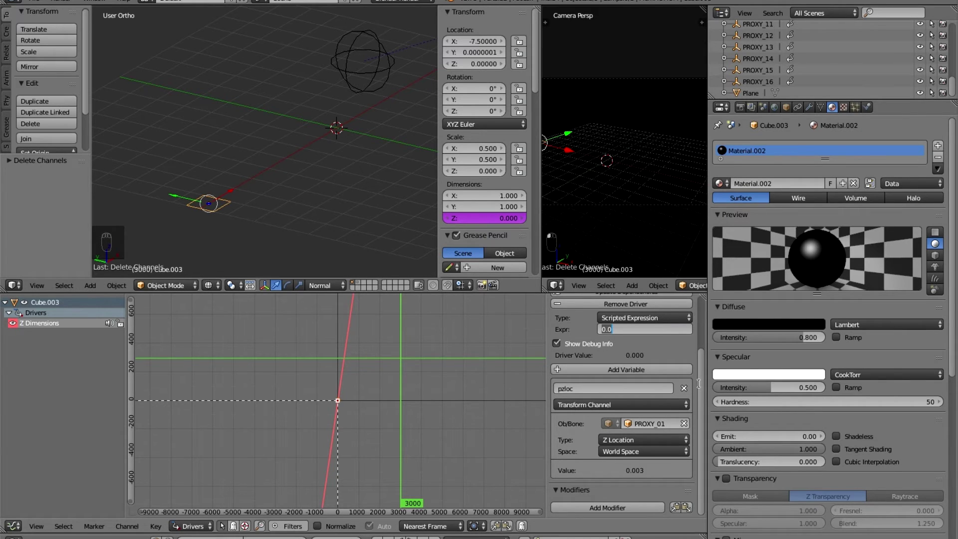
{"action": "type", "text": "pzloc"}
{"action": "key", "text": "Return"}
Advance the animation frame by frame from frame 3000 to check the cube's driven height, and return to frame 3000
{"action": "key", "text": "Right"}
{"action": "key", "text": "Right"}
{"action": "key", "text": "Right"}
{"action": "key", "text": "Right"}
{"action": "key", "text": "Right"}
{"action": "key", "text": "Right"}
{"action": "key", "text": "Right"}
{"action": "key", "text": "Right"}
{"action": "key", "text": "Right"}
{"action": "key", "text": "Right"}
{"action": "key", "text": "Right"}
{"action": "key", "text": "Right"}
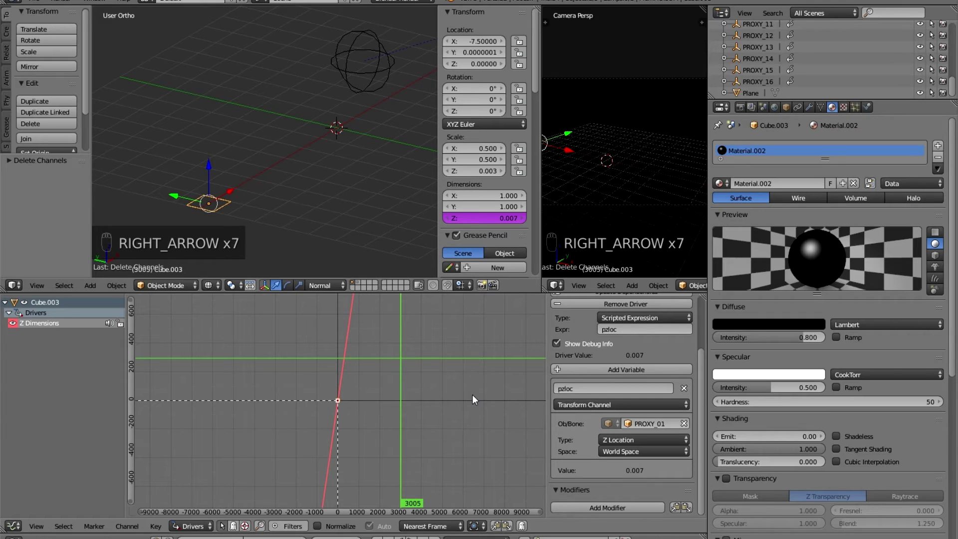
{"action": "key", "text": "Right"}
{"action": "key", "text": "Right"}
{"action": "key", "text": "Right"}
{"action": "key", "text": "Right"}
{"action": "key", "text": "Right"}
{"action": "key", "text": "Right"}
{"action": "key", "text": "Right"}
{"action": "key", "text": "Right"}
{"action": "key", "text": "Right"}
{"action": "key", "text": "Right"}
{"action": "key", "text": "Right"}
{"action": "key", "text": "Right"}
{"action": "key", "text": "Right"}
{"action": "key", "text": "Right"}
{"action": "key", "text": "Right"}
{"action": "key", "text": "Right"}
{"action": "key", "text": "Right"}
{"action": "key", "text": "Right"}
{"action": "key", "text": "Right"}
{"action": "key", "text": "Right"}
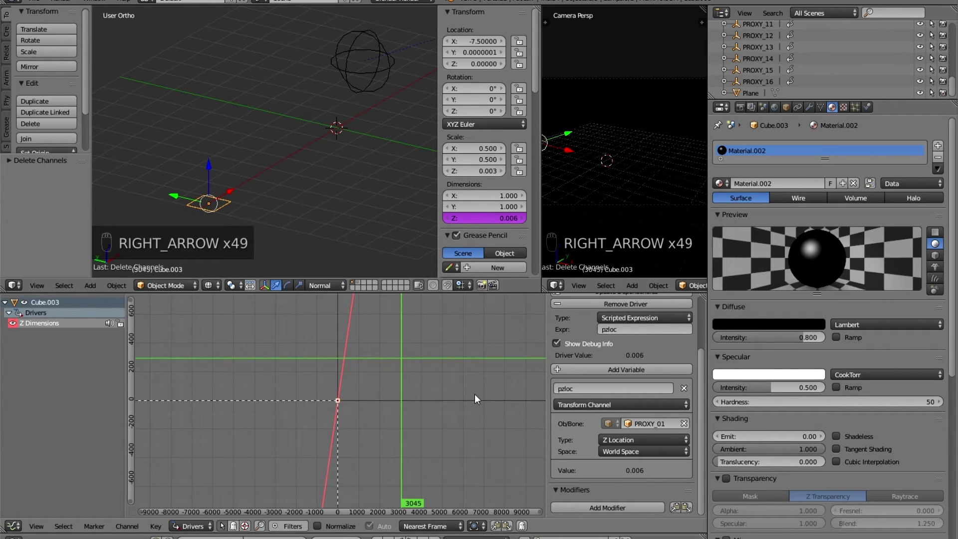
{"action": "key", "text": "Right"}
{"action": "key", "text": "Right"}
{"action": "key", "text": "Right"}
{"action": "key", "text": "Right"}
{"action": "key", "text": "Right"}
{"action": "key", "text": "Right"}
{"action": "key", "text": "Right"}
{"action": "key", "text": "Right"}
{"action": "key", "text": "Right"}
{"action": "key", "text": "Right"}
{"action": "key", "text": "Right"}
{"action": "key", "text": "Right"}
{"action": "key", "text": "Right"}
{"action": "key", "text": "Right"}
{"action": "key", "text": "Right"}
{"action": "key", "text": "Right"}
{"action": "key", "text": "Right"}
{"action": "key", "text": "Right"}
{"action": "key", "text": "Right"}
{"action": "key", "text": "Right"}
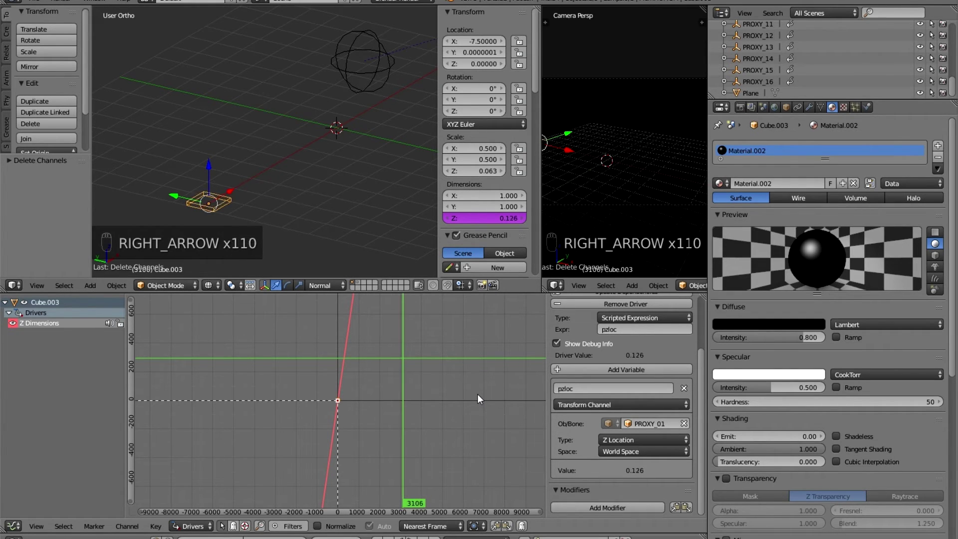
{"action": "key", "text": "Right"}
{"action": "key", "text": "Right"}
{"action": "key", "text": "Right"}
{"action": "key", "text": "Right"}
{"action": "key", "text": "Right"}
{"action": "key", "text": "Right"}
{"action": "key", "text": "Right"}
{"action": "key", "text": "Right"}
{"action": "key", "text": "Right"}
{"action": "key", "text": "Right"}
{"action": "key", "text": "Right"}
{"action": "key", "text": "Right"}
{"action": "key", "text": "Right"}
{"action": "key", "text": "Right"}
{"action": "key", "text": "Right"}
{"action": "key", "text": "Right"}
{"action": "key", "text": "Right"}
{"action": "key", "text": "Right"}
{"action": "key", "text": "Right"}
{"action": "key", "text": "Right"}
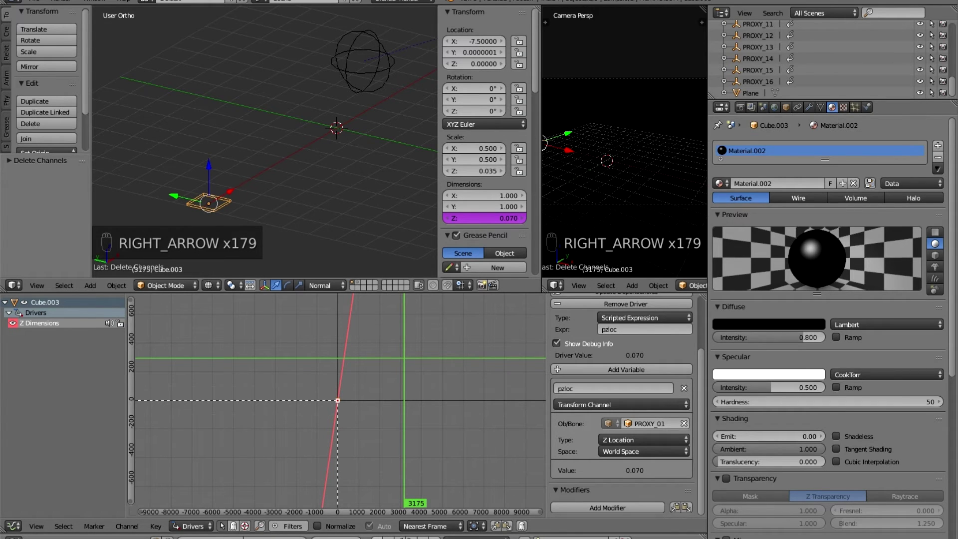
{"action": "left_click", "coordinate": [378, 538]}
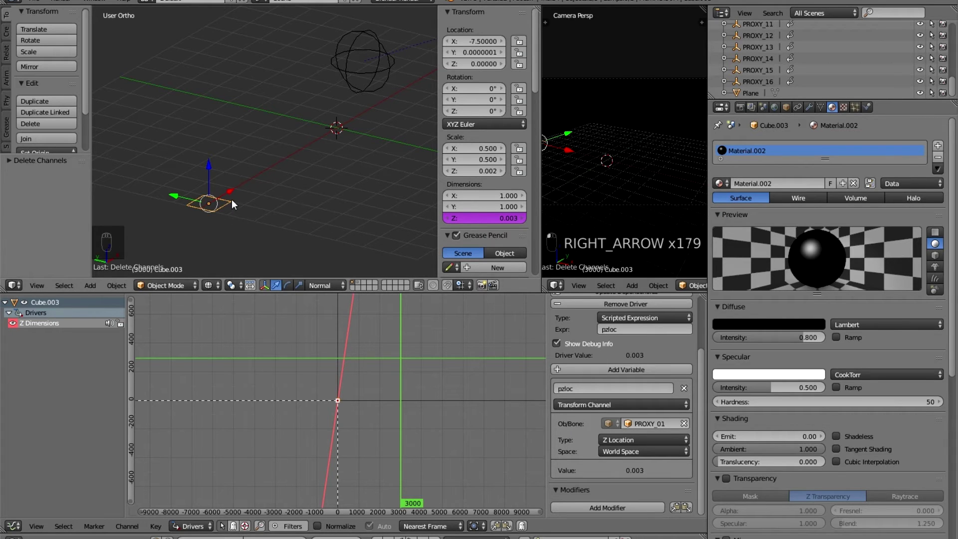
Set the Z Dimensions driver's expression to pzloc*5.5 to amplify the cube's height
{"action": "left_click", "coordinate": [623, 330]}
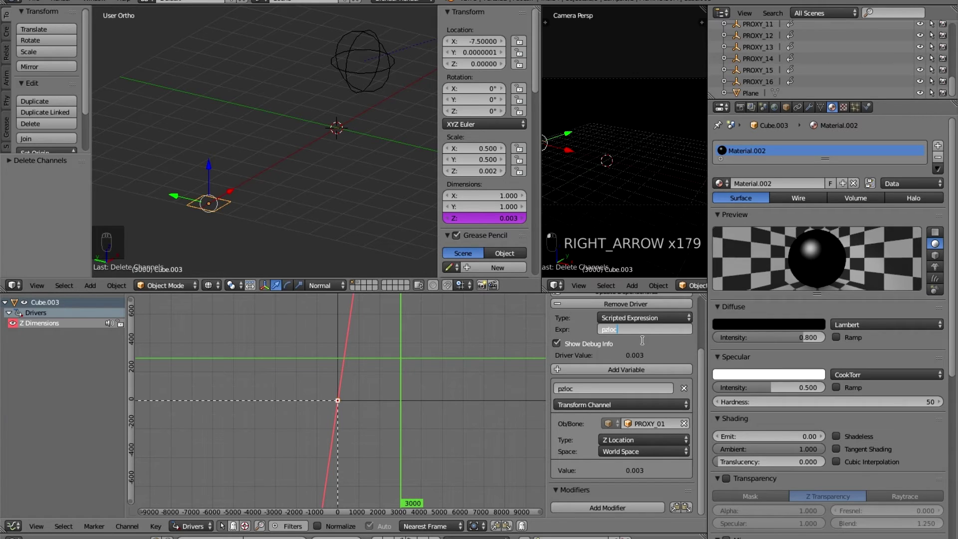
{"action": "type", "text": "*5.5"}
{"action": "key", "text": "Return"}
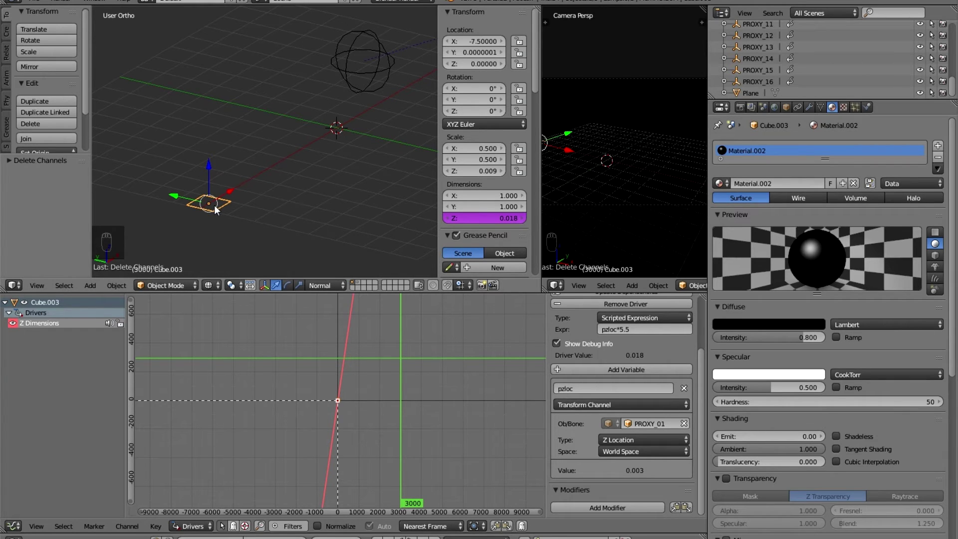
Rename the cube object as CUBE_01
{"action": "left_click", "coordinate": [786, 107]}
{"action": "left_click", "coordinate": [764, 147]}
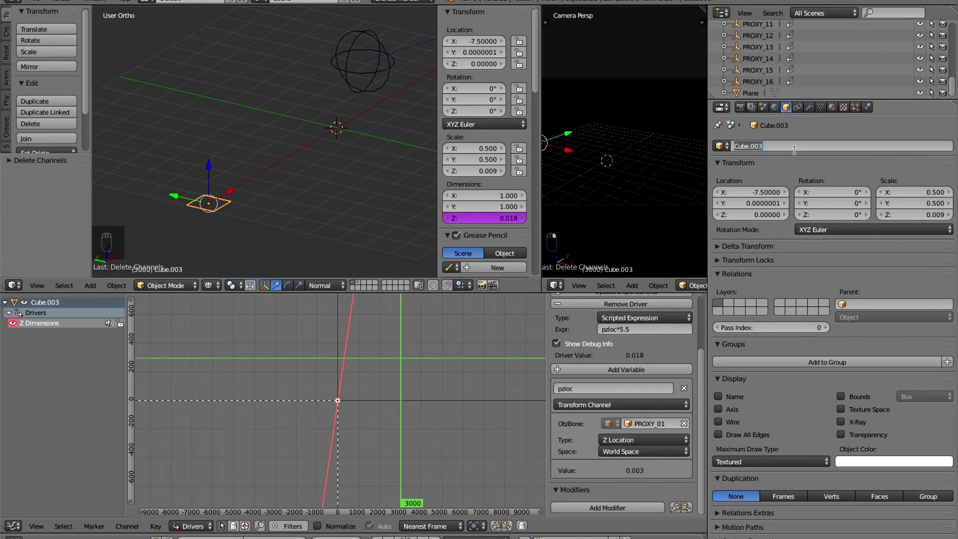
{"action": "type", "text": "CUBE"}
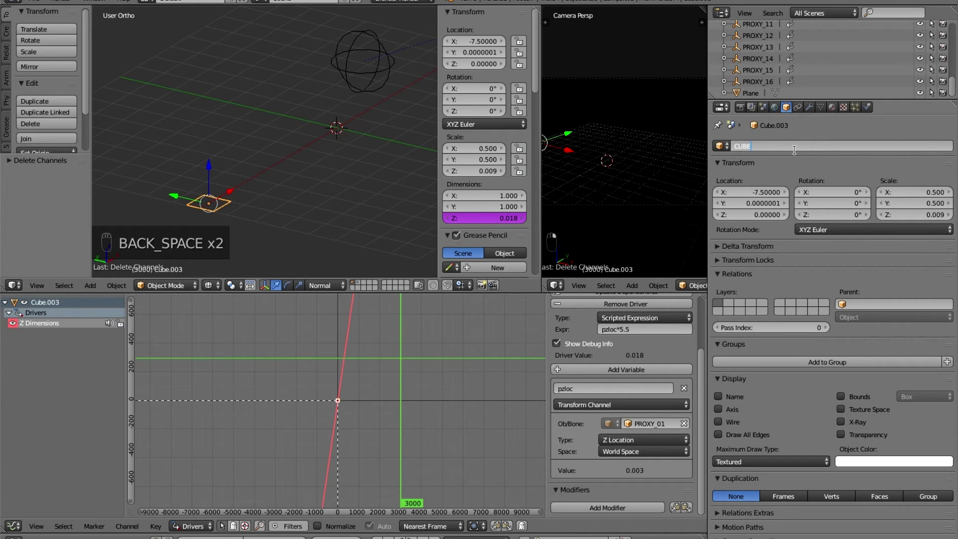
{"action": "type", "text": "_01"}
{"action": "key", "text": "Return"}
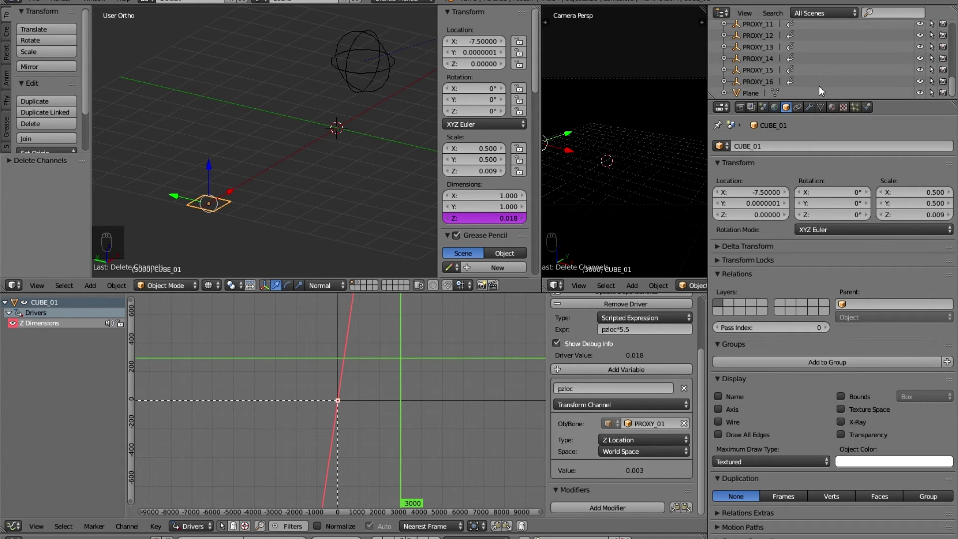
Save the file, reload 04_ready.blend from the recent files, and look through the materials available to CUBE_01
{"action": "left_click", "coordinate": [832, 107]}
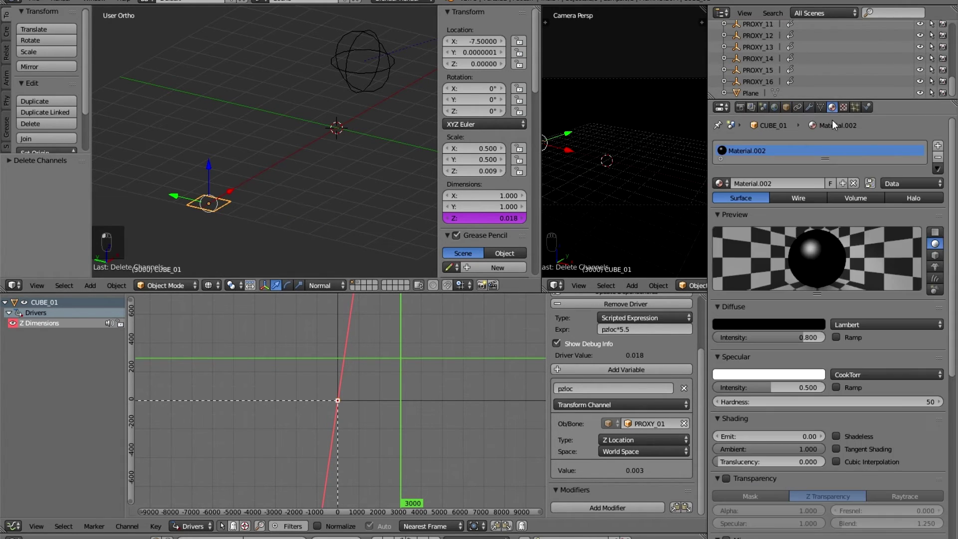
{"action": "left_click", "coordinate": [720, 183]}
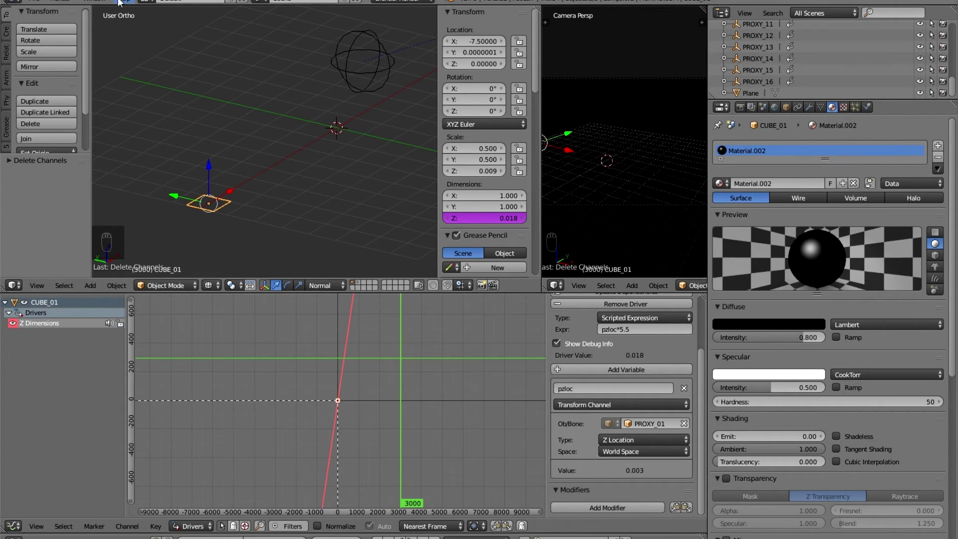
{"action": "left_click", "coordinate": [33, 4]}
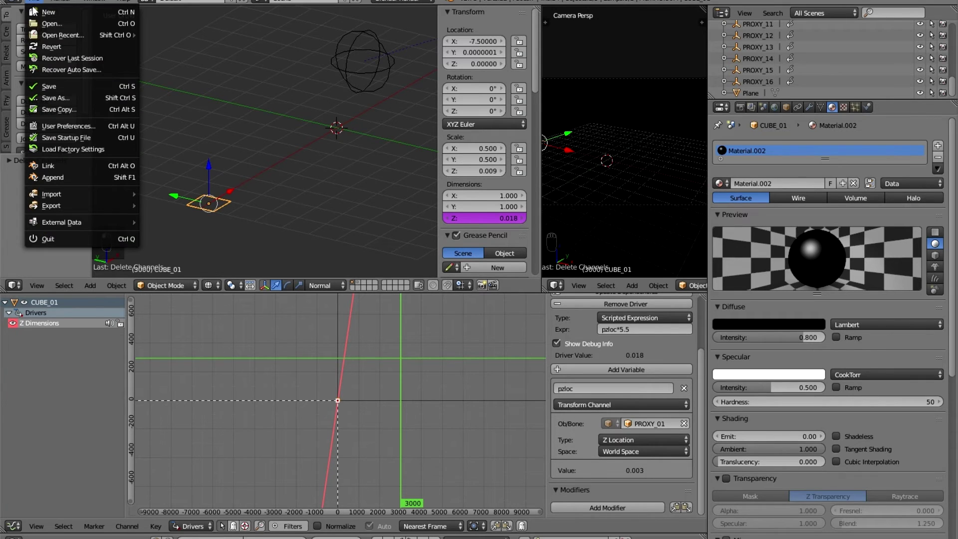
{"action": "left_click", "coordinate": [44, 86]}
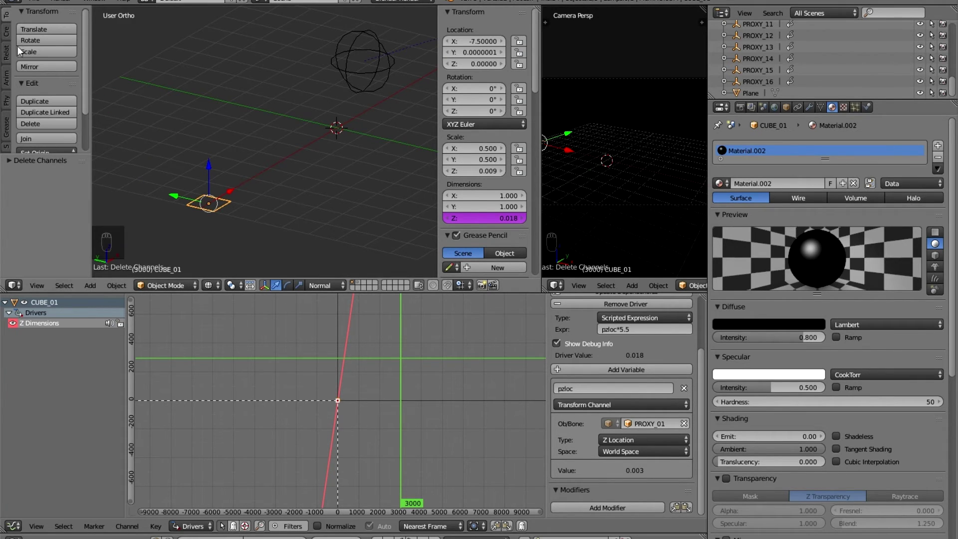
{"action": "left_click", "coordinate": [38, 4]}
{"action": "mouse_move", "coordinate": [48, 35]}
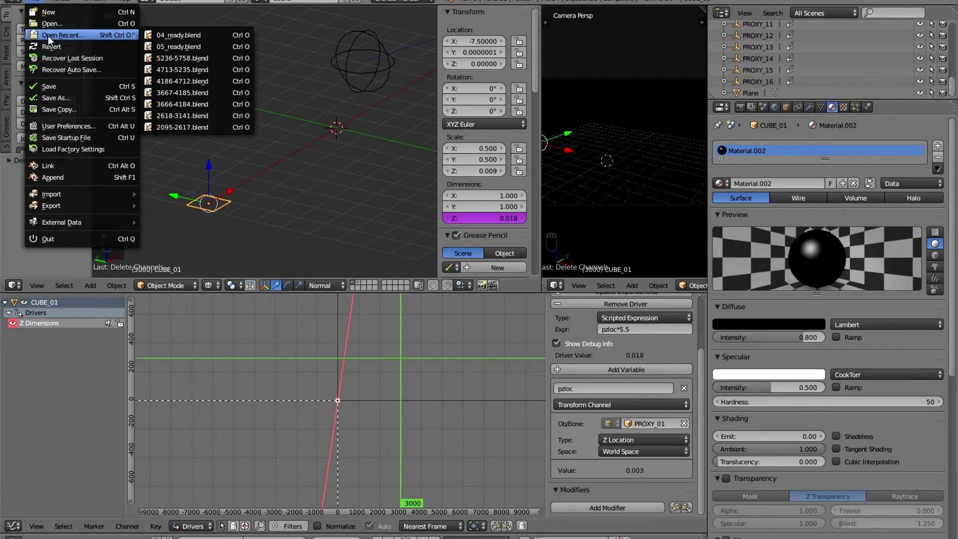
{"action": "left_click", "coordinate": [161, 34]}
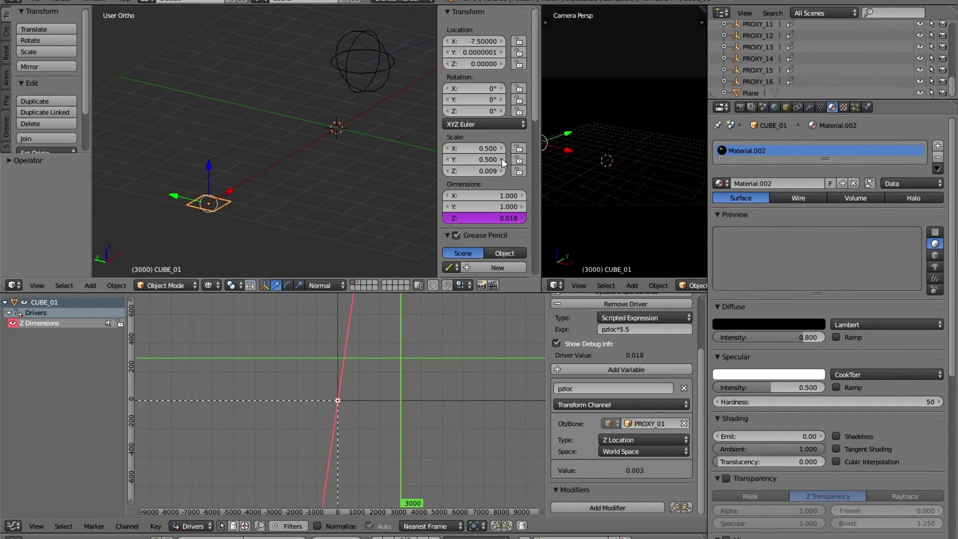
{"action": "left_click", "coordinate": [719, 183]}
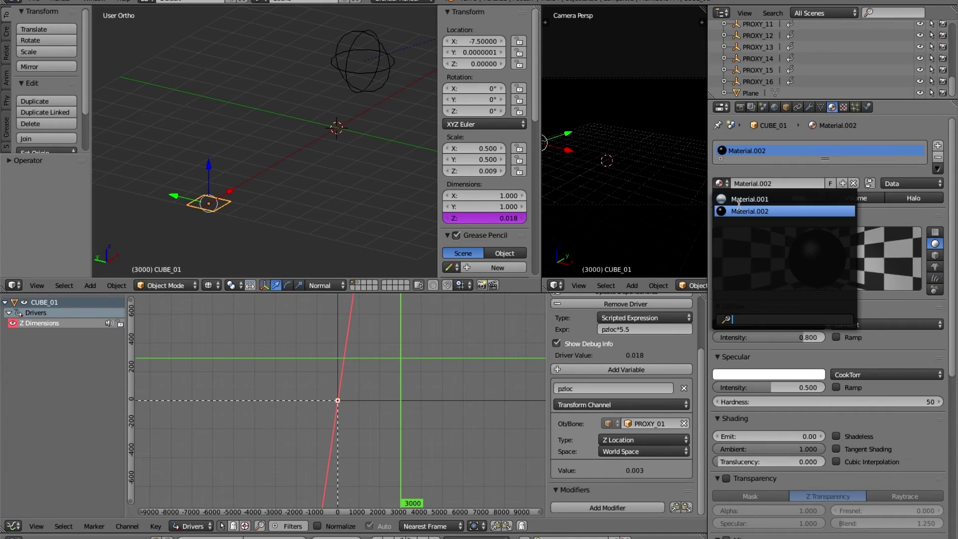
Add a single driver to the red channel of Material.002's diffuse colour
{"action": "left_click", "coordinate": [891, 360]}
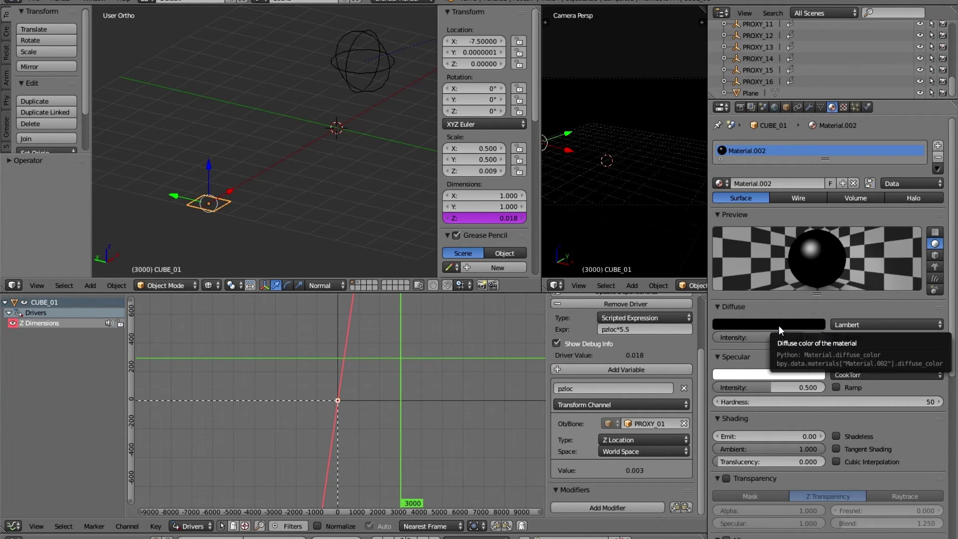
{"action": "left_click", "coordinate": [779, 325]}
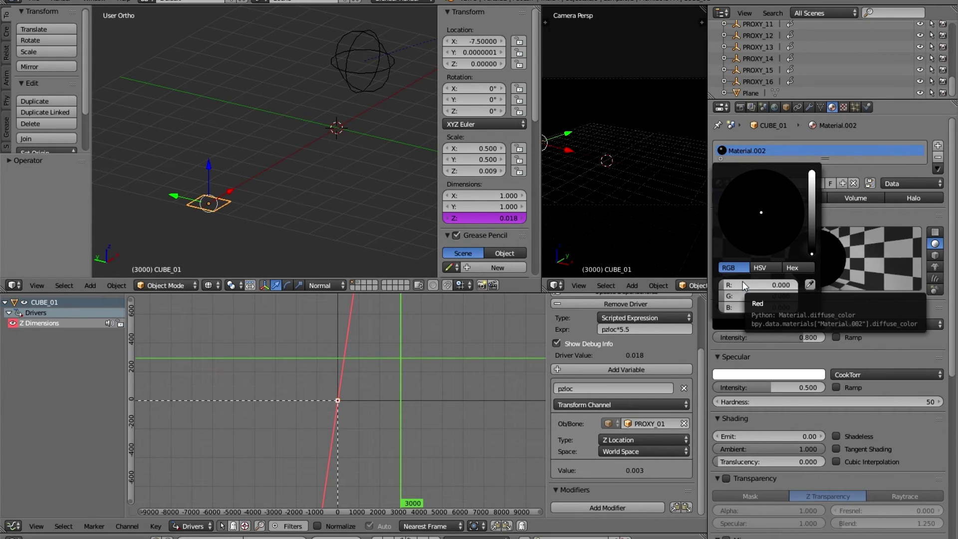
{"action": "right_click", "coordinate": [743, 282]}
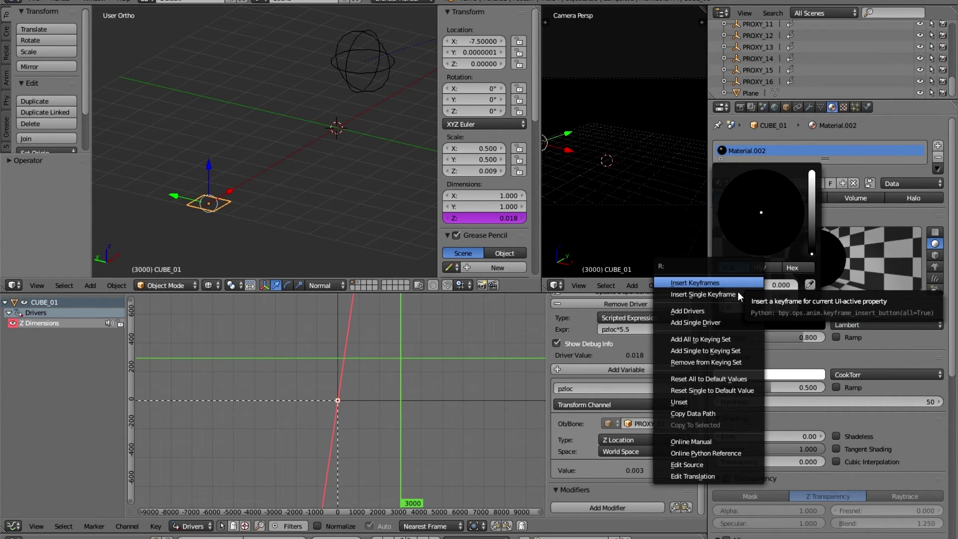
{"action": "left_click", "coordinate": [738, 323]}
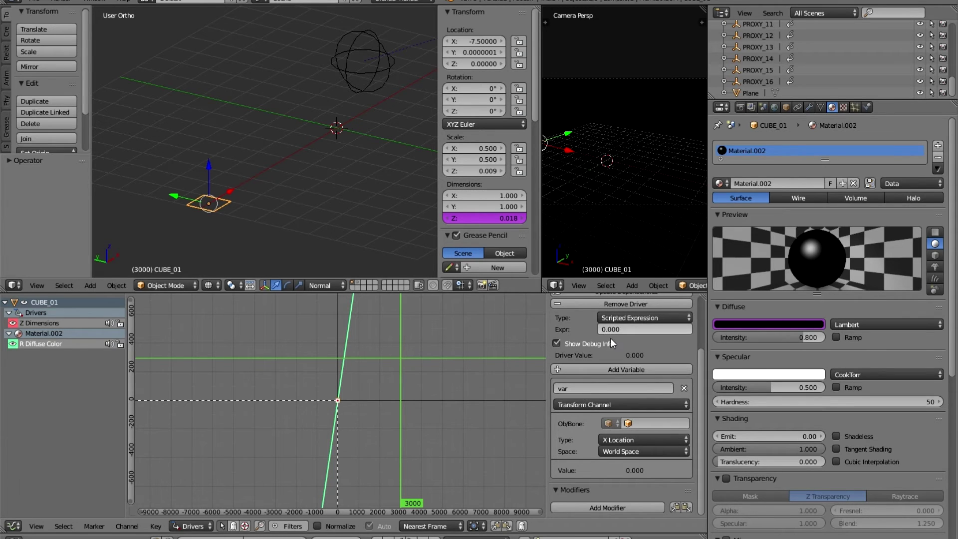
Name the red channel driver's variable pzloc and link it to PROXY_01's Z Location in World Space
{"action": "left_click", "coordinate": [566, 390]}
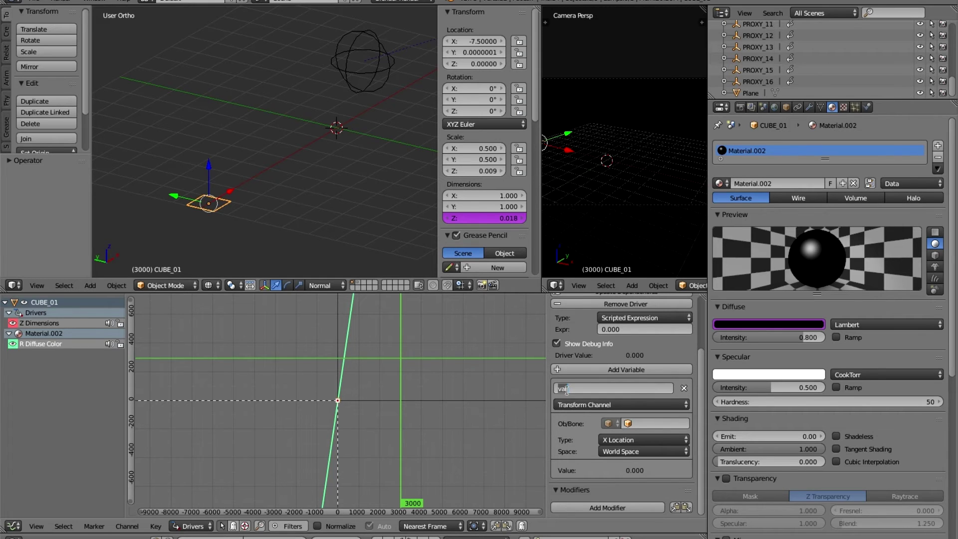
{"action": "type", "text": "pzloc"}
{"action": "key", "text": "Return"}
{"action": "left_click", "coordinate": [649, 423]}
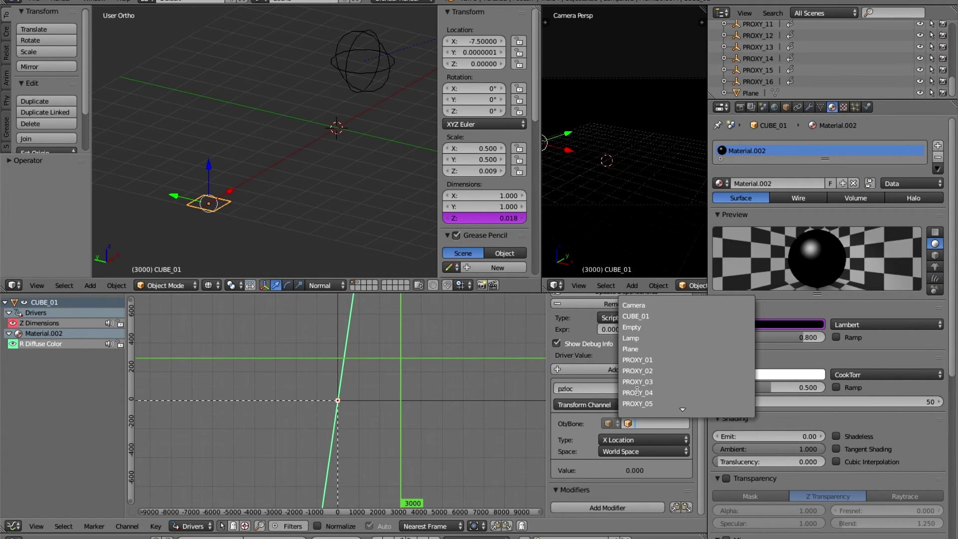
{"action": "left_click", "coordinate": [654, 358]}
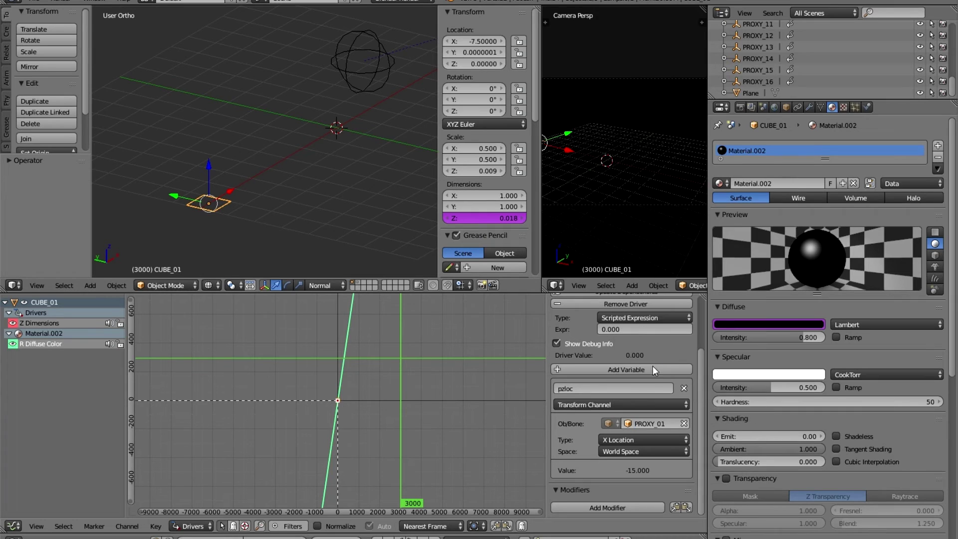
{"action": "left_click", "coordinate": [631, 437]}
{"action": "left_click", "coordinate": [634, 403]}
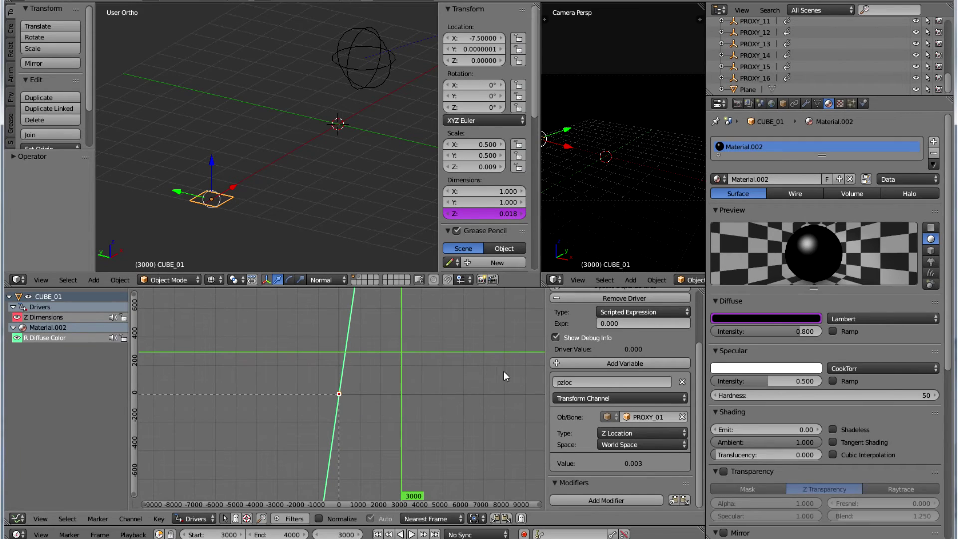
Set the R Diffuse Color driver's expression to pzloc, using the copied variable name
{"action": "left_click", "coordinate": [570, 382]}
{"action": "key", "text": "ctrl+c"}
{"action": "left_click", "coordinate": [633, 325]}
{"action": "left_click", "coordinate": [633, 323]}
{"action": "key", "text": "ctrl+v"}
{"action": "key", "text": "Return"}
{"action": "left_click", "coordinate": [31, 318]}
{"action": "left_click", "coordinate": [36, 338]}
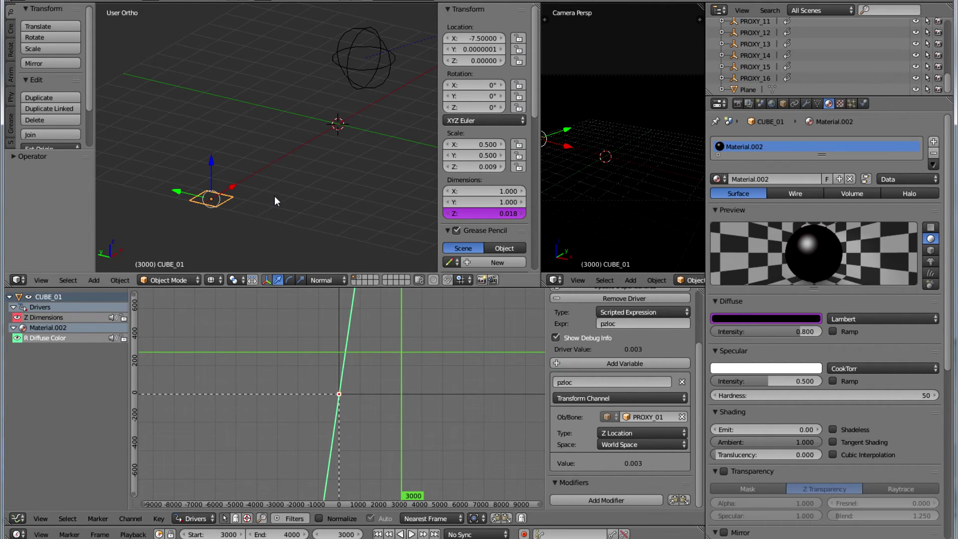
In top view, duplicate CUBE_01 one unit along X and start the Screencast Keys display
{"action": "key", "text": "KP_7"}
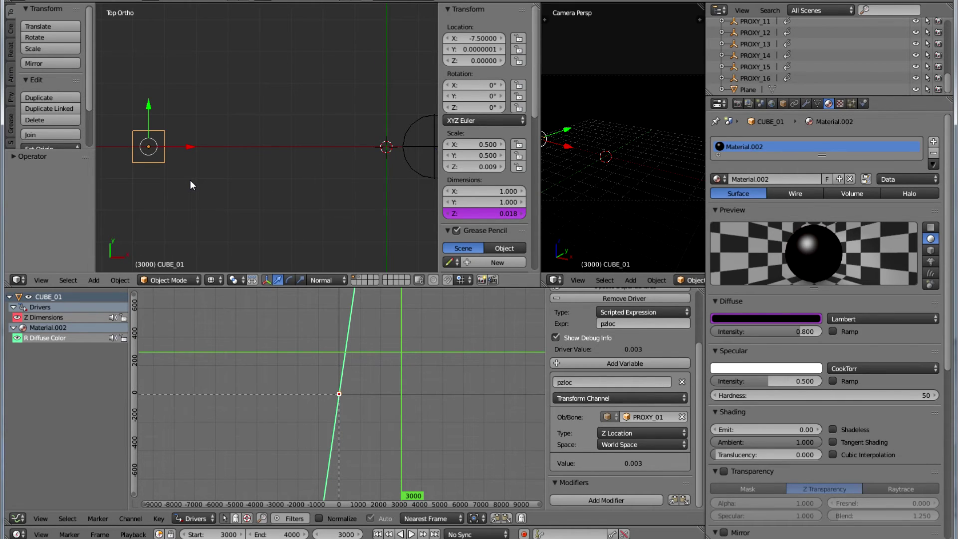
{"action": "key", "text": "shift+d"}
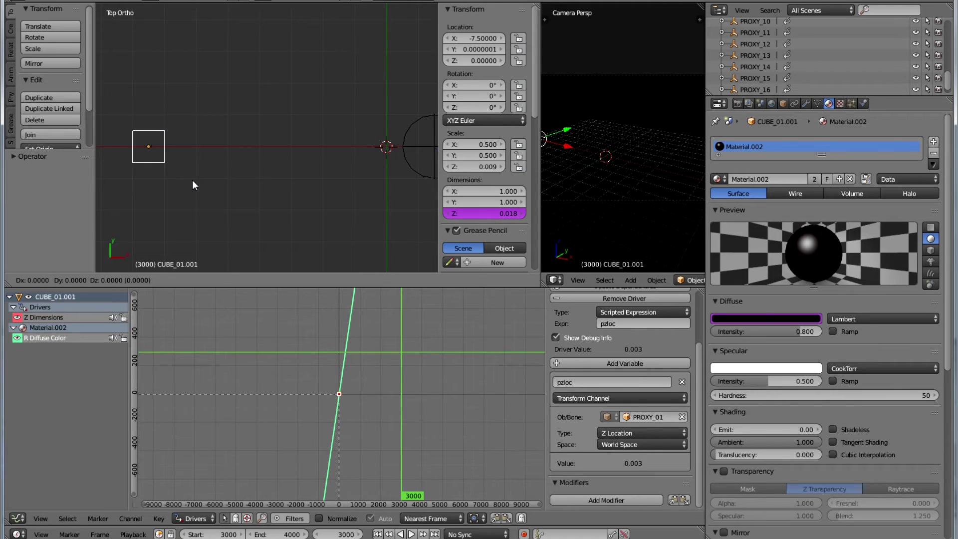
{"action": "left_click", "coordinate": [229, 180]}
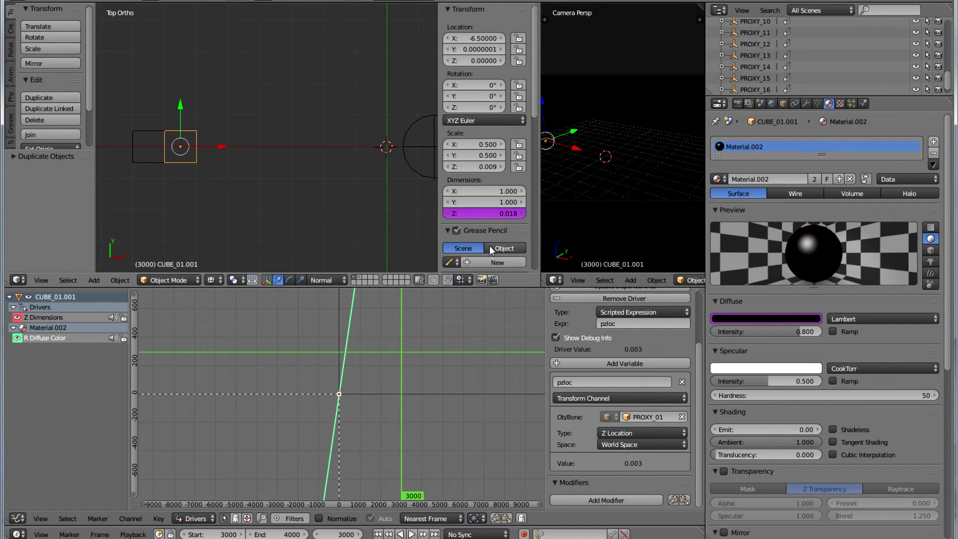
{"action": "scroll", "coordinate": [490, 246], "scroll_direction": "down", "scroll_amount": 15}
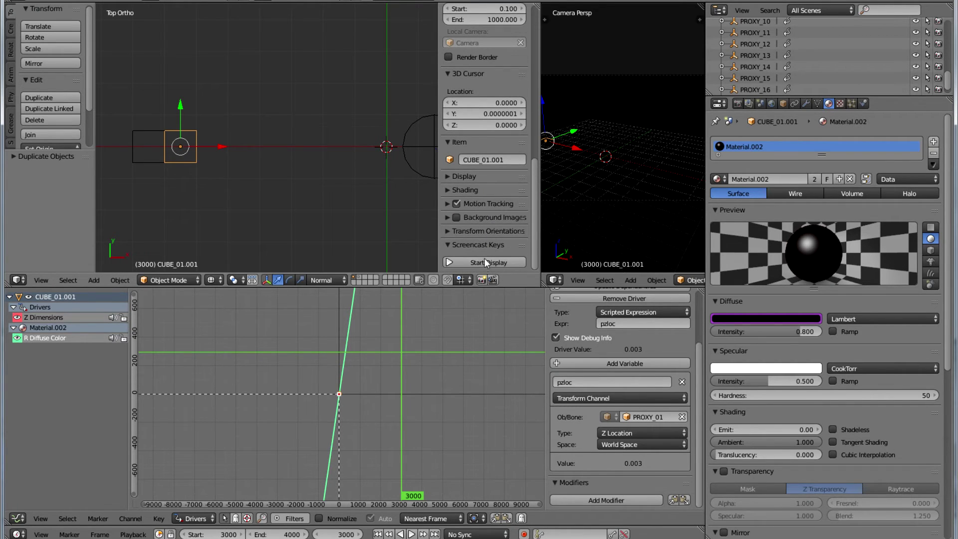
{"action": "left_click", "coordinate": [483, 265]}
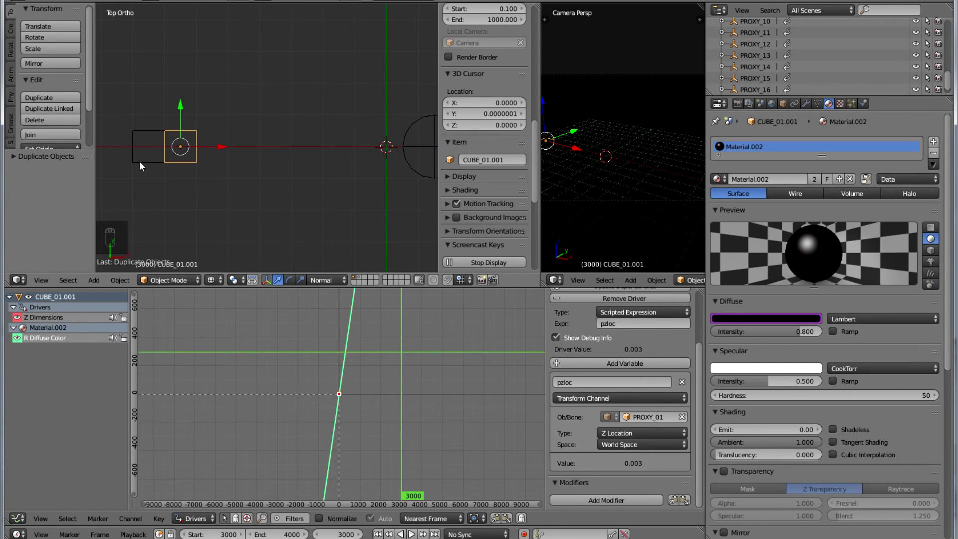
Duplicate the two cubes 2 units along X, and the resulting row of four cubes 4 units along X
{"action": "key", "text": "shift+d"}
{"action": "left_click", "coordinate": [254, 162]}
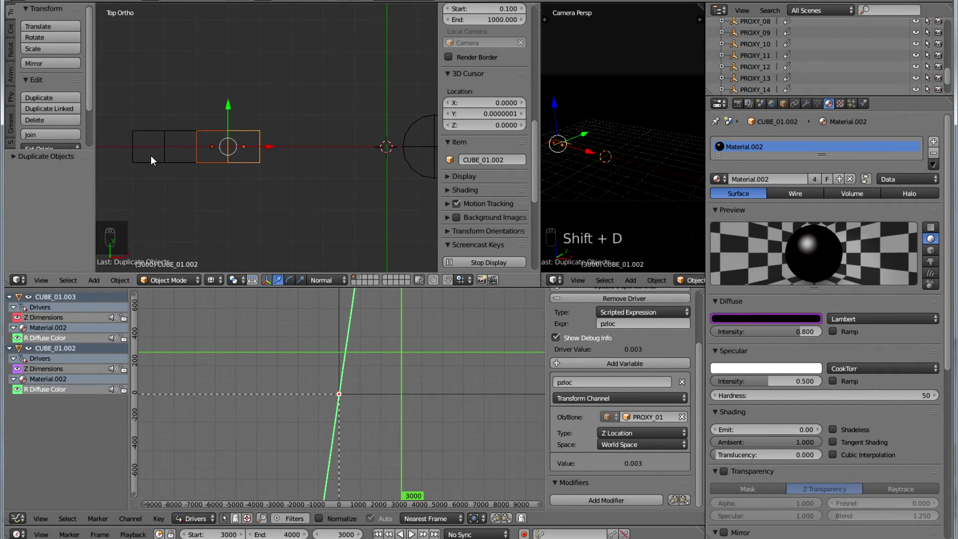
{"action": "key", "text": "a"}
{"action": "key", "text": "b"}
{"action": "left_click_drag", "start_coordinate": [119, 85], "coordinate": [249, 183]}
{"action": "key", "text": "shift+d"}
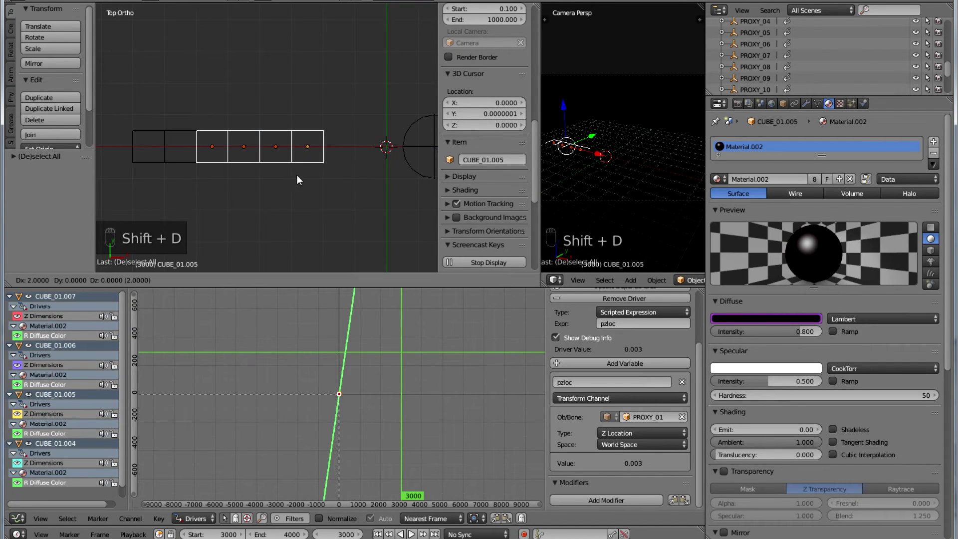
{"action": "left_click", "coordinate": [334, 173]}
Duplicate the whole row of eight cubes 8 units along X to make sixteen cubes
{"action": "scroll", "coordinate": [305, 172], "scroll_direction": "down", "scroll_amount": 1}
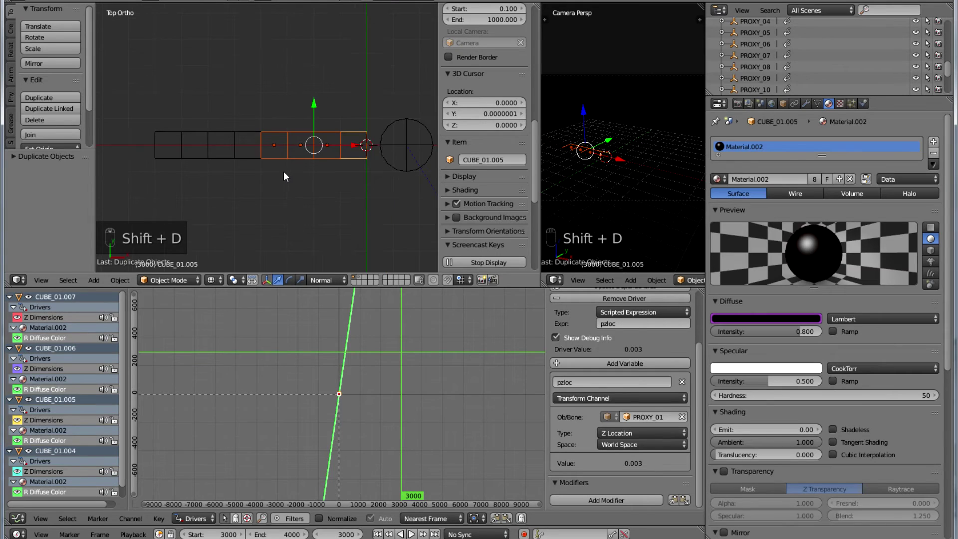
{"action": "key", "text": "a"}
{"action": "key", "text": "b"}
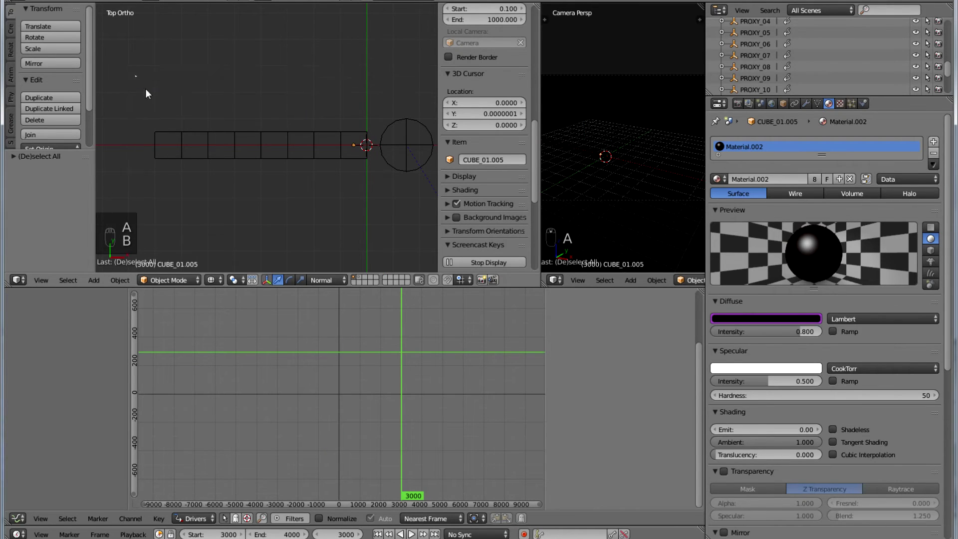
{"action": "left_click_drag", "start_coordinate": [135, 77], "coordinate": [347, 191]}
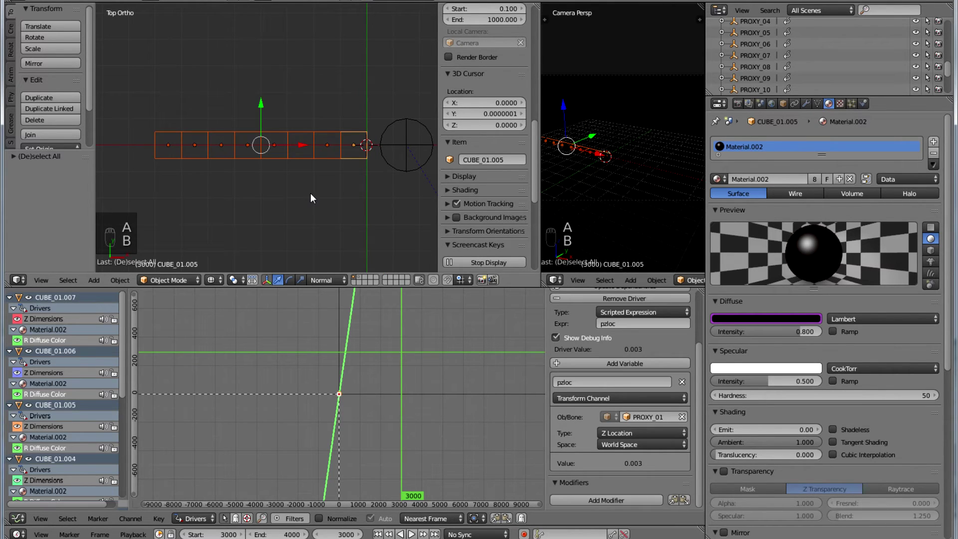
{"action": "key", "text": "shift+d"}
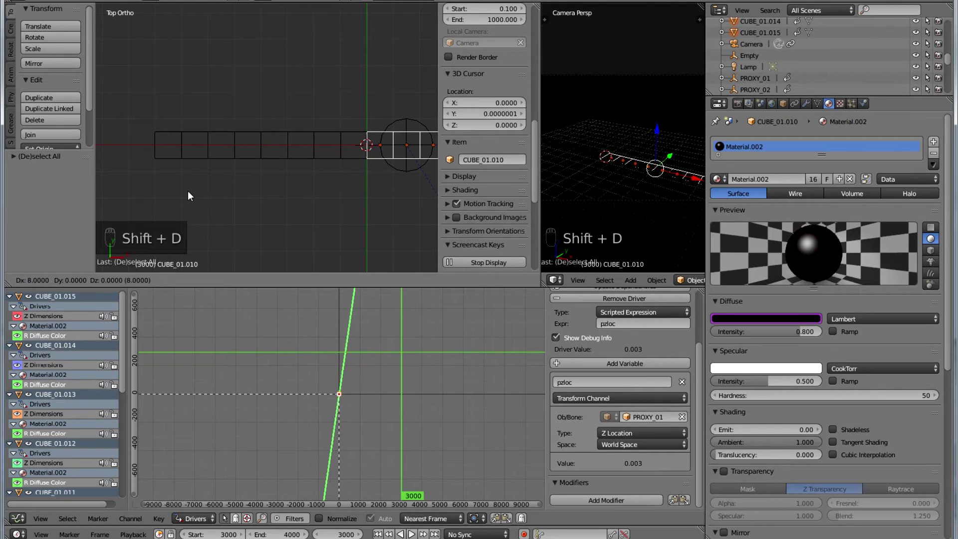
{"action": "left_click", "coordinate": [187, 192]}
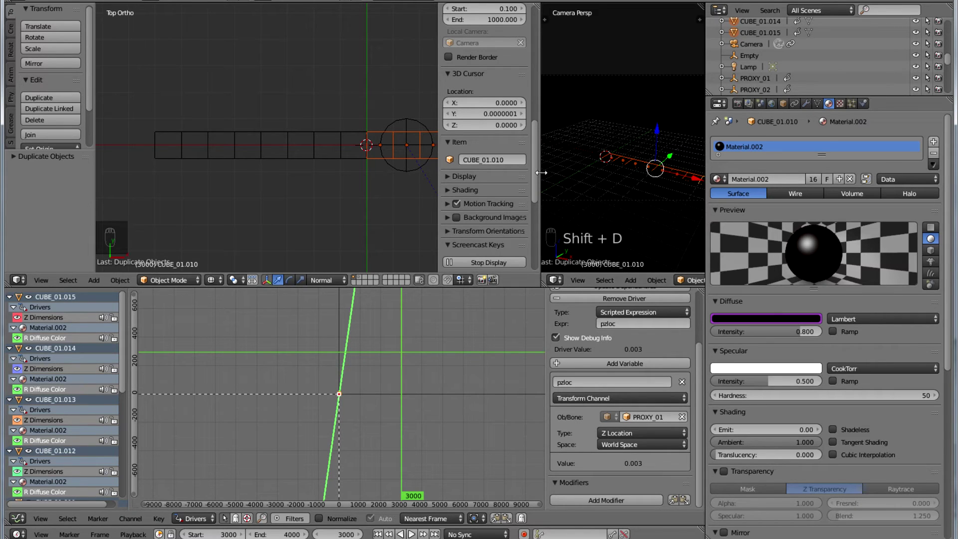
Enlarge the camera view, play the animation with nothing selected to check the driven cubes, and restore the viewport split
{"action": "left_click_drag", "start_coordinate": [539, 173], "coordinate": [306, 177]}
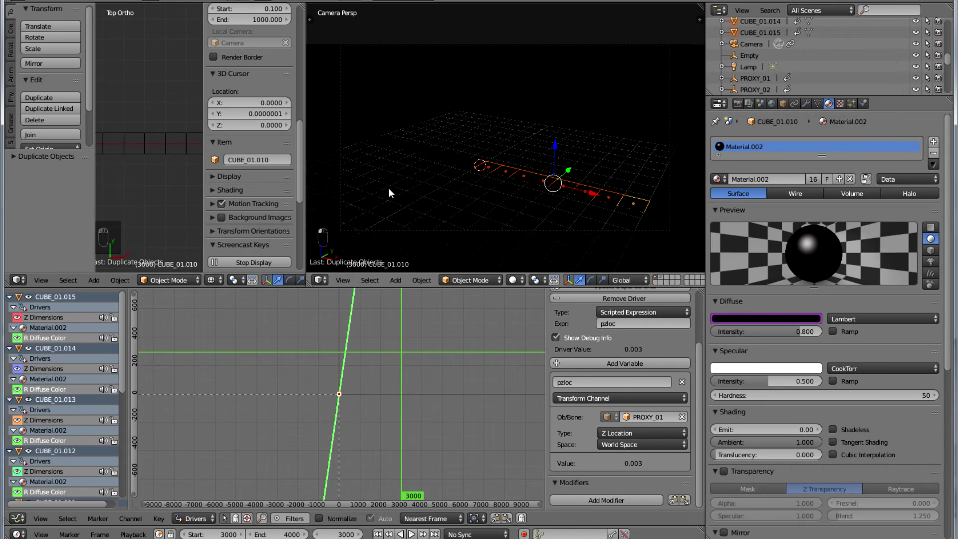
{"action": "key", "text": "a"}
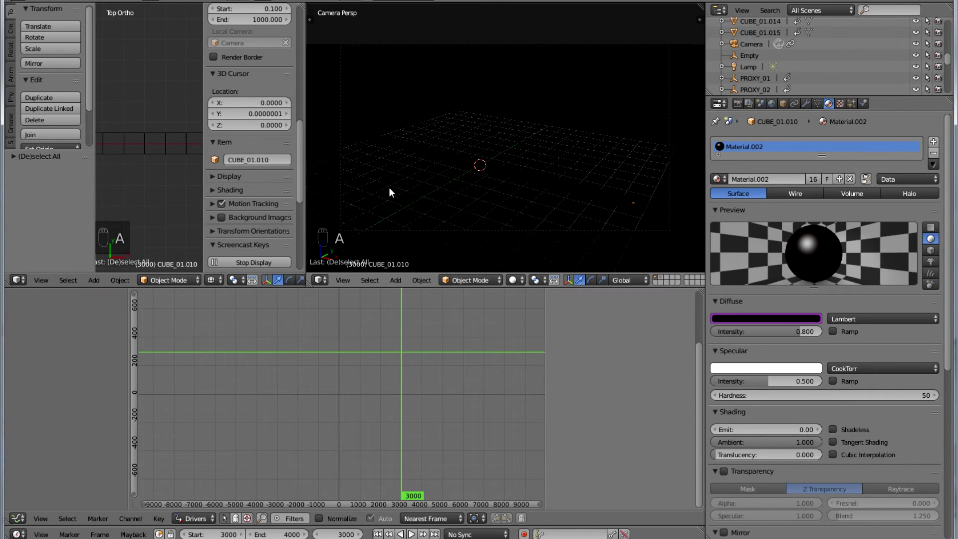
{"action": "key", "text": "alt+a"}
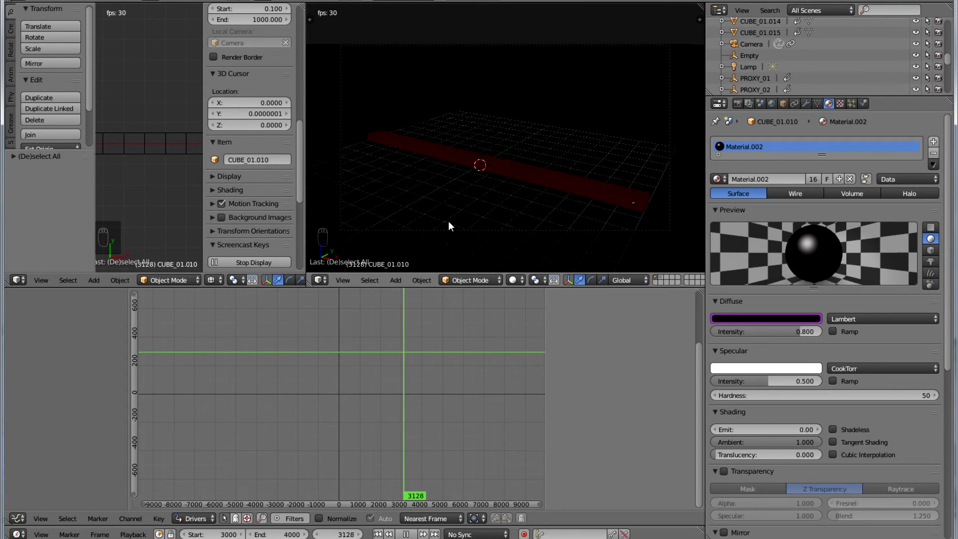
{"action": "key", "text": "Escape"}
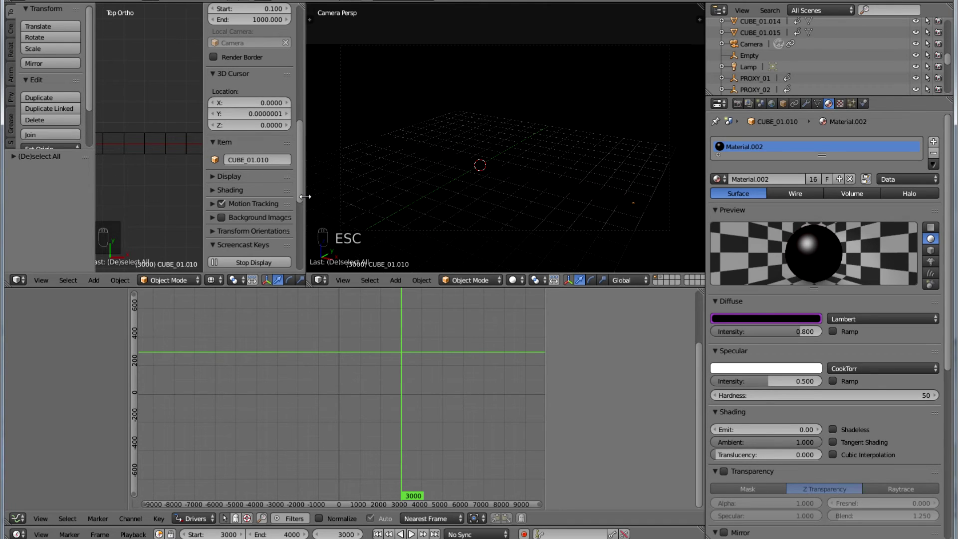
{"action": "left_click_drag", "start_coordinate": [305, 196], "coordinate": [512, 194]}
Rename the second cube in the row, CUBE_01.001, as CUBE_02 in its object properties
{"action": "right_click", "coordinate": [165, 156]}
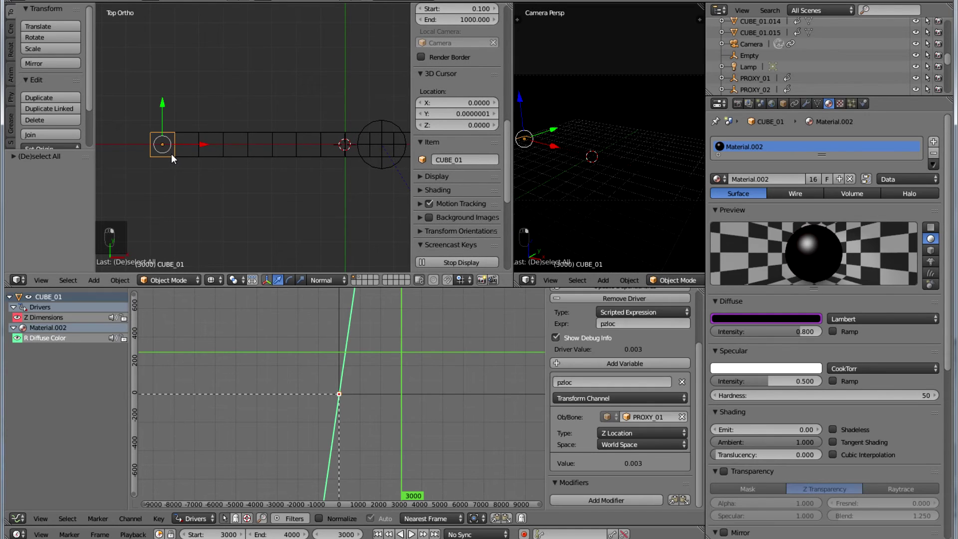
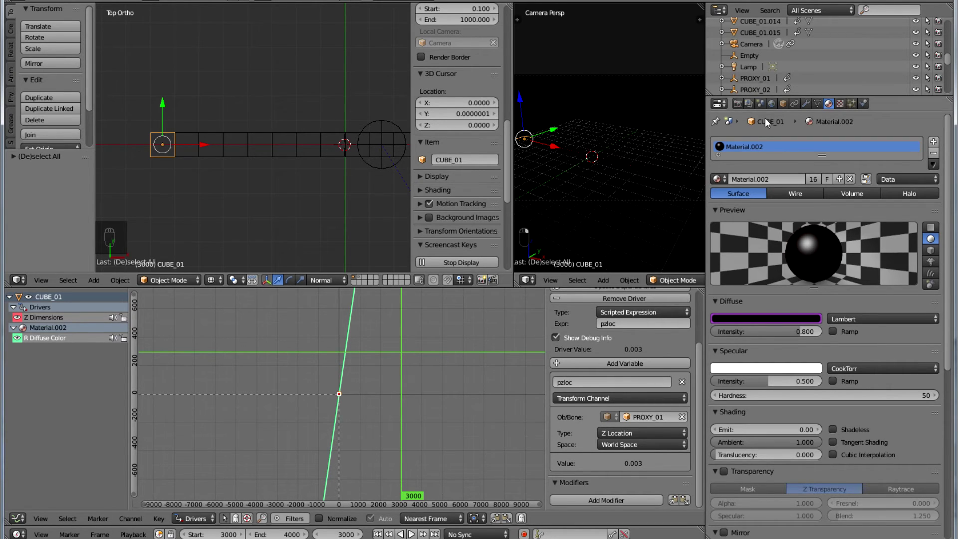
{"action": "left_click", "coordinate": [783, 104]}
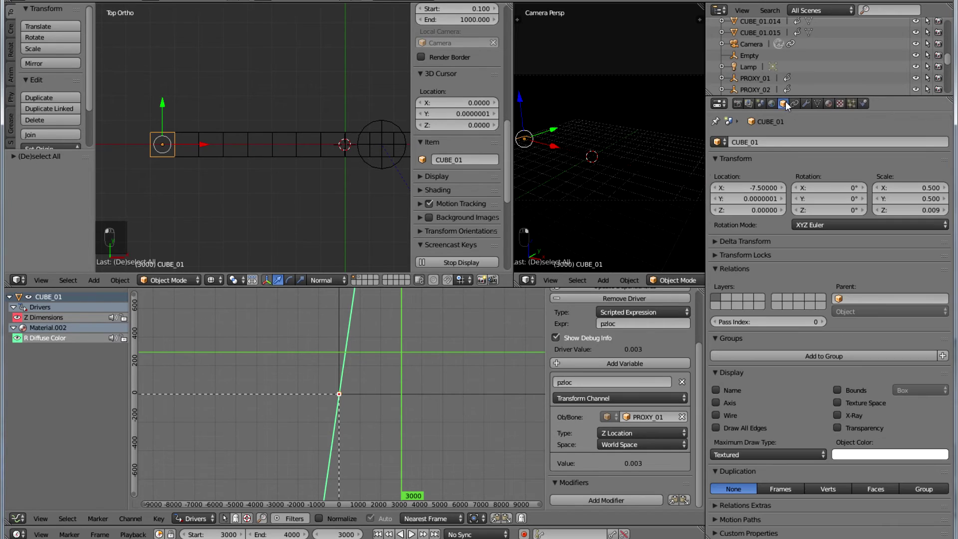
{"action": "right_click", "coordinate": [188, 154]}
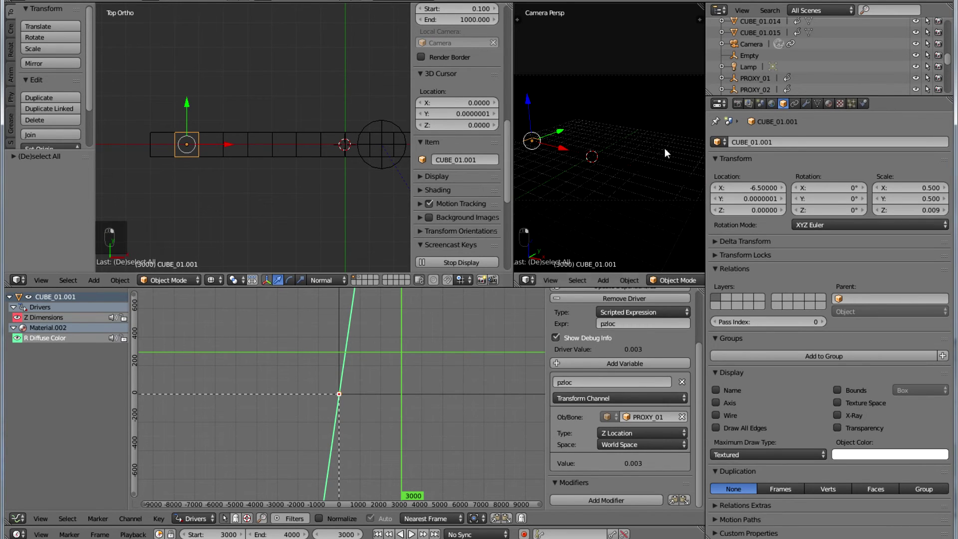
{"action": "left_click", "coordinate": [785, 141]}
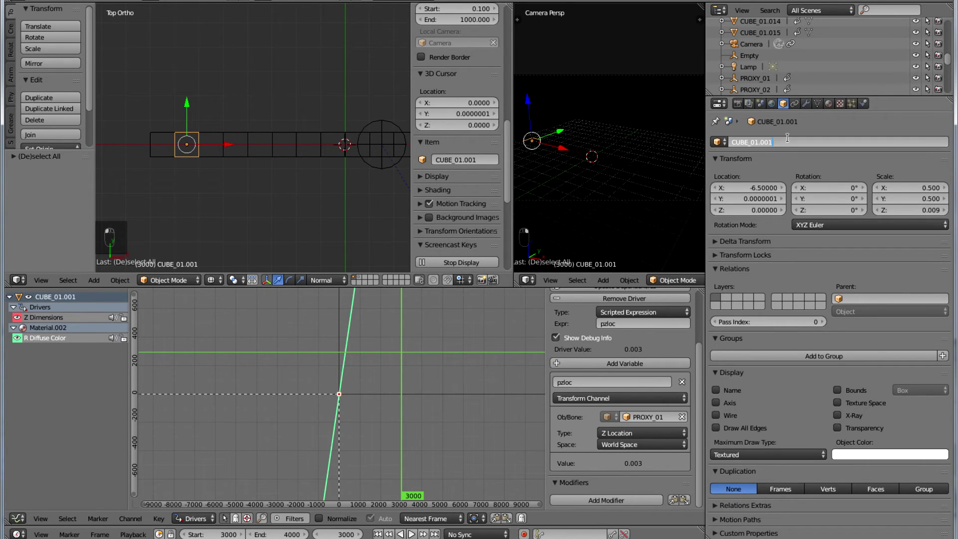
{"action": "key", "text": "BackSpace"}
{"action": "key", "text": "BackSpace"}
{"action": "key", "text": "BackSpace"}
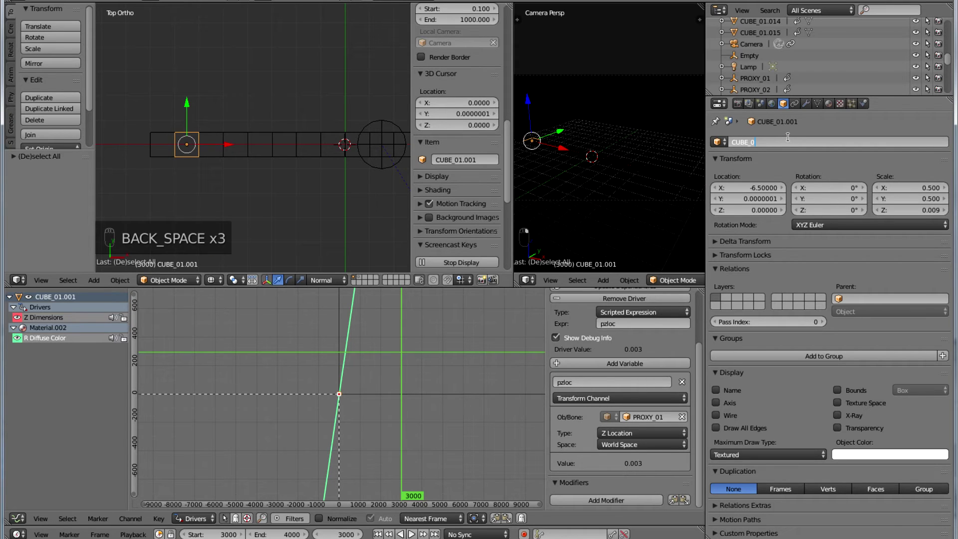
{"action": "type", "text": "2"}
{"action": "key", "text": "Return"}
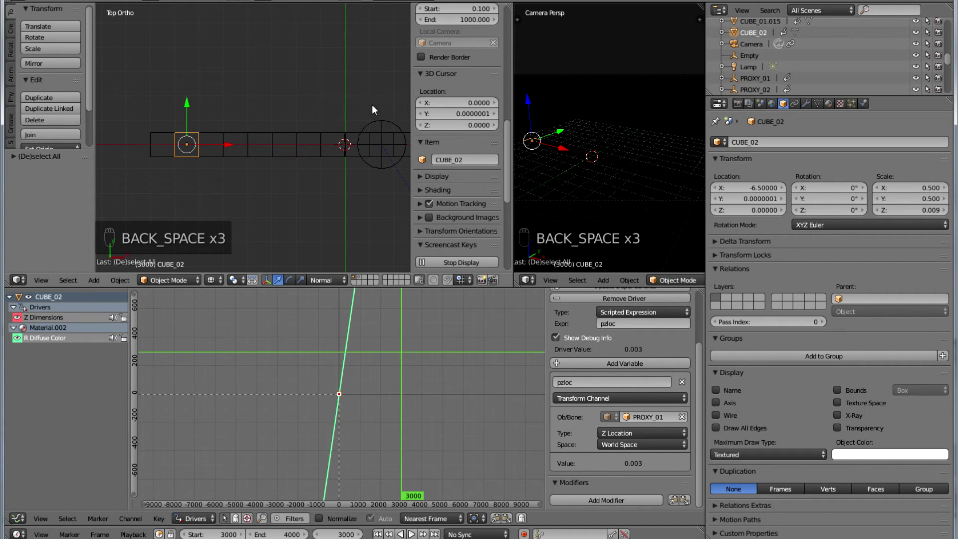
Rename the third cube in the row, right after CUBE_02, as CUBE_03
{"action": "right_click", "coordinate": [208, 152]}
{"action": "left_click", "coordinate": [767, 142]}
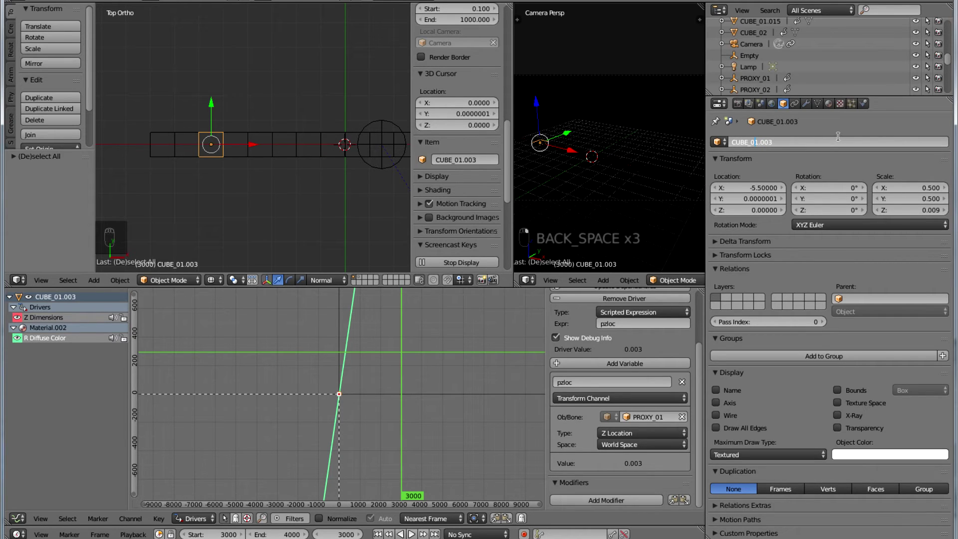
{"action": "key", "text": "Delete"}
{"action": "key", "text": "Delete"}
{"action": "key", "text": "Return"}
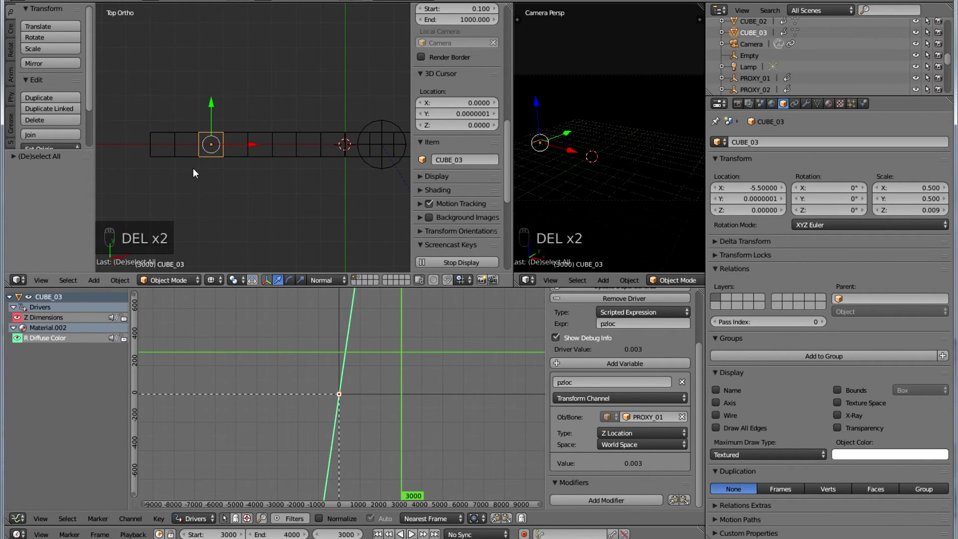
Rename the fourth cube in the row, right after CUBE_03, as CUBE_04
{"action": "right_click", "coordinate": [237, 154]}
{"action": "left_click", "coordinate": [756, 140]}
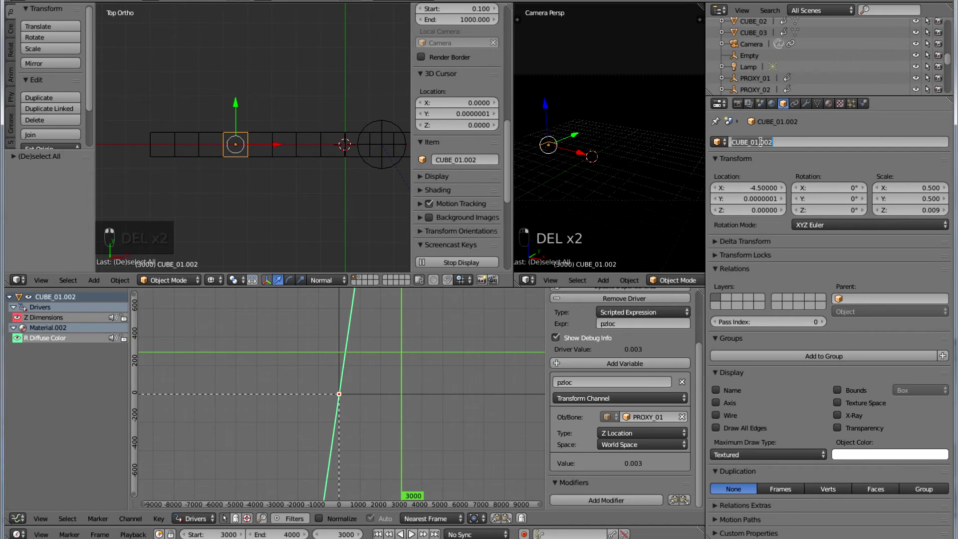
{"action": "key", "text": "Left"}
{"action": "key", "text": "Left"}
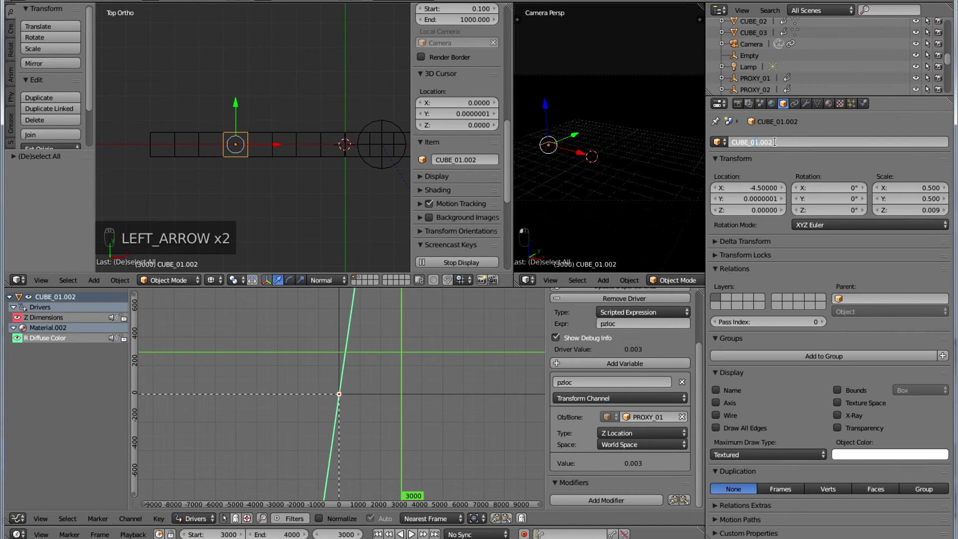
{"action": "key", "text": "Delete"}
{"action": "key", "text": "Delete"}
{"action": "key", "text": "Delete"}
{"action": "key", "text": "Delete"}
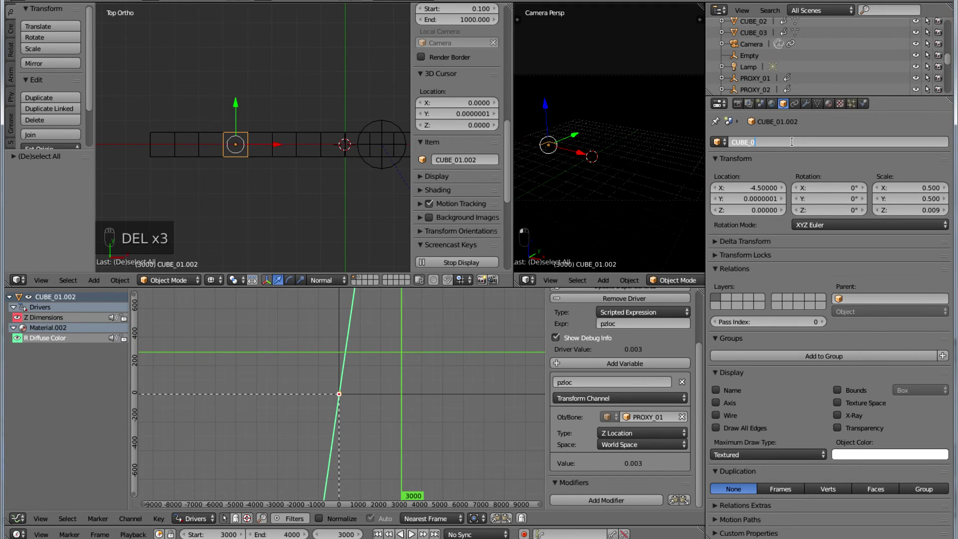
{"action": "type", "text": "4"}
{"action": "key", "text": "Return"}
Rename the fifth cube in the row, right after CUBE_04, as CUBE_05
{"action": "right_click", "coordinate": [261, 155]}
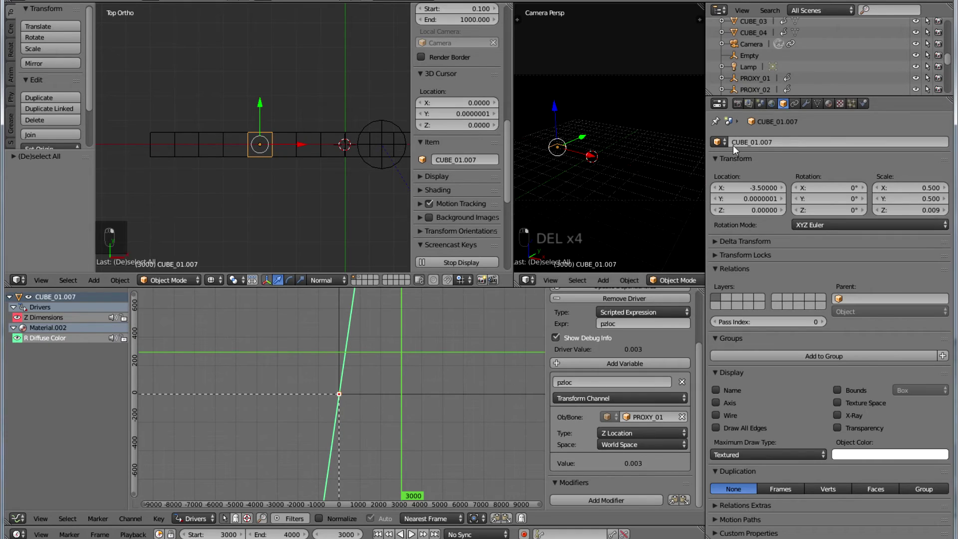
{"action": "left_click", "coordinate": [756, 142]}
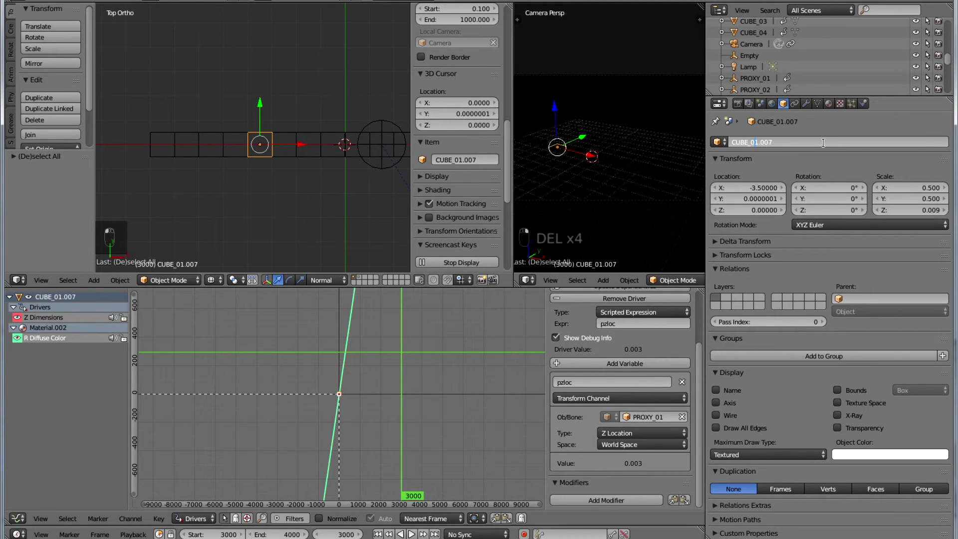
{"action": "key", "text": "Delete"}
{"action": "key", "text": "Delete"}
{"action": "key", "text": "Delete"}
{"action": "key", "text": "Delete"}
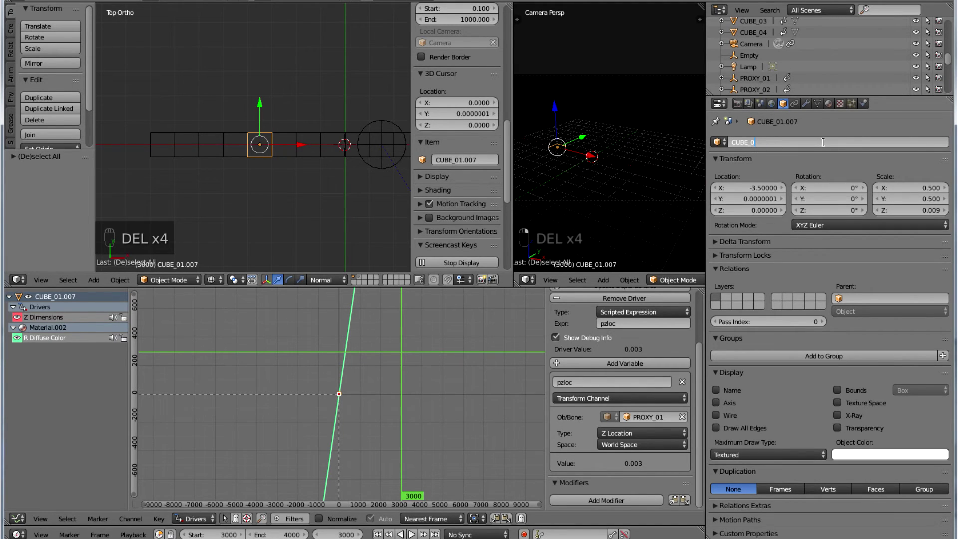
{"action": "type", "text": "5"}
{"action": "key", "text": "Return"}
Rename the sixth cube in the row, right after CUBE_05, as CUBE_06
{"action": "left_click", "coordinate": [283, 150]}
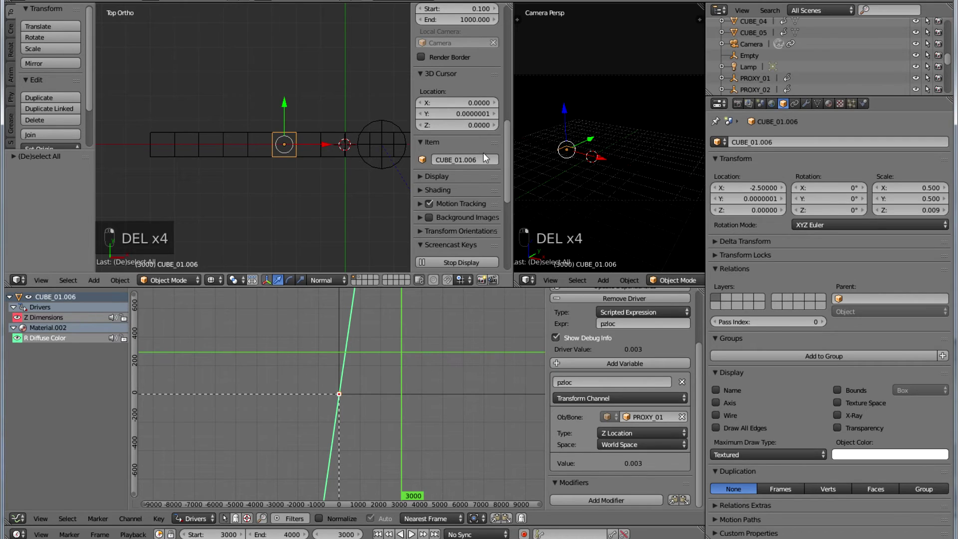
{"action": "left_click", "coordinate": [753, 144]}
{"action": "left_click", "coordinate": [758, 142]}
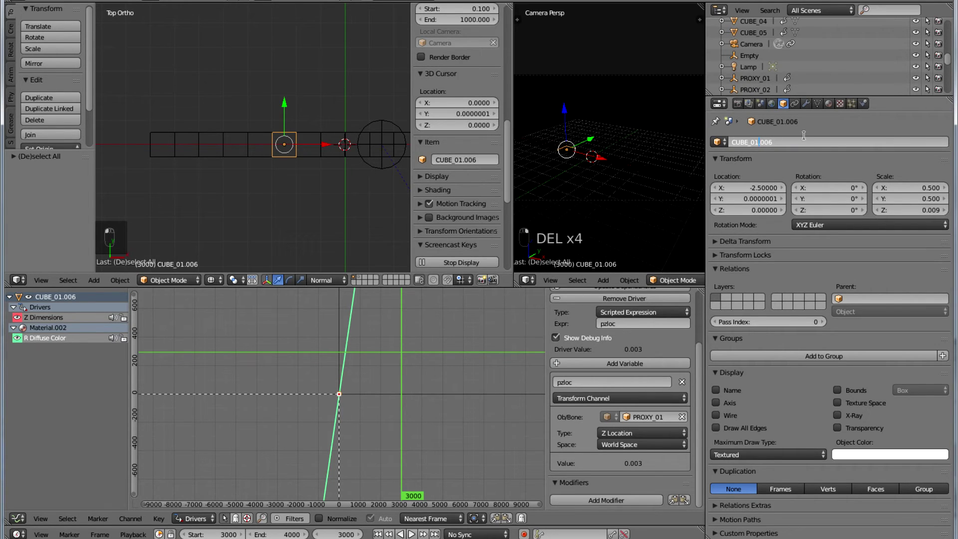
{"action": "key", "text": "Delete"}
{"action": "key", "text": "Delete"}
{"action": "key", "text": "Delete"}
{"action": "key", "text": "Delete"}
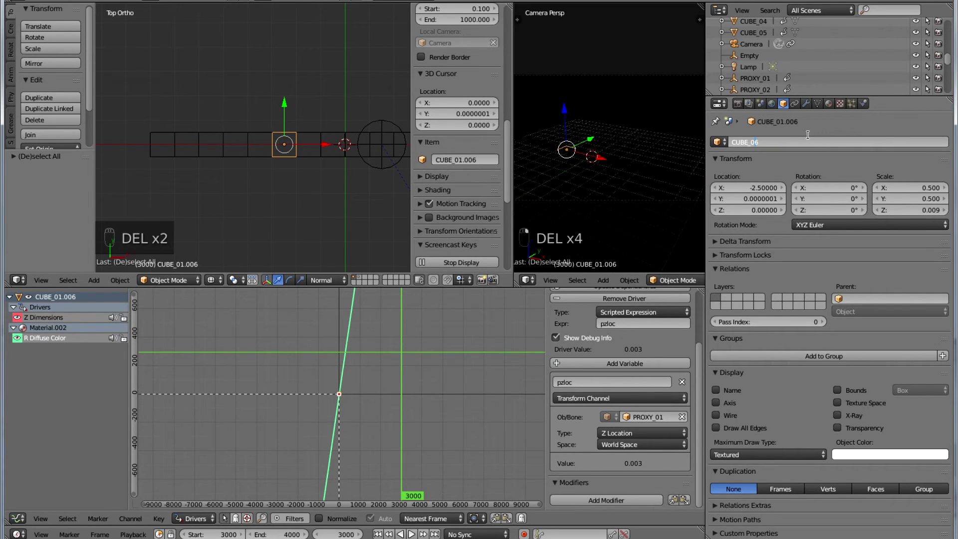
{"action": "key", "text": "Return"}
Rename the seventh cube in the row, right after CUBE_06, as CUBE_07
{"action": "right_click", "coordinate": [309, 151]}
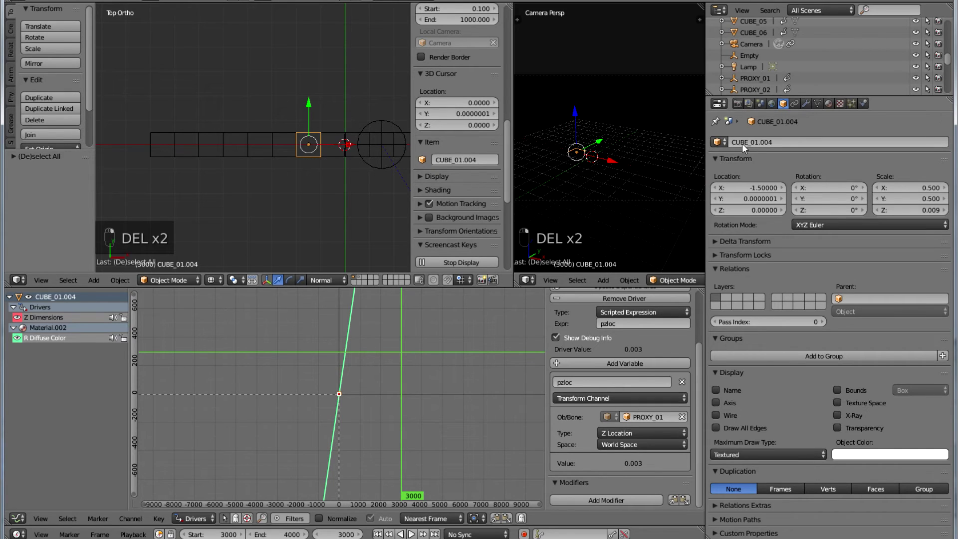
{"action": "left_click", "coordinate": [759, 141]}
{"action": "left_click", "coordinate": [759, 141]}
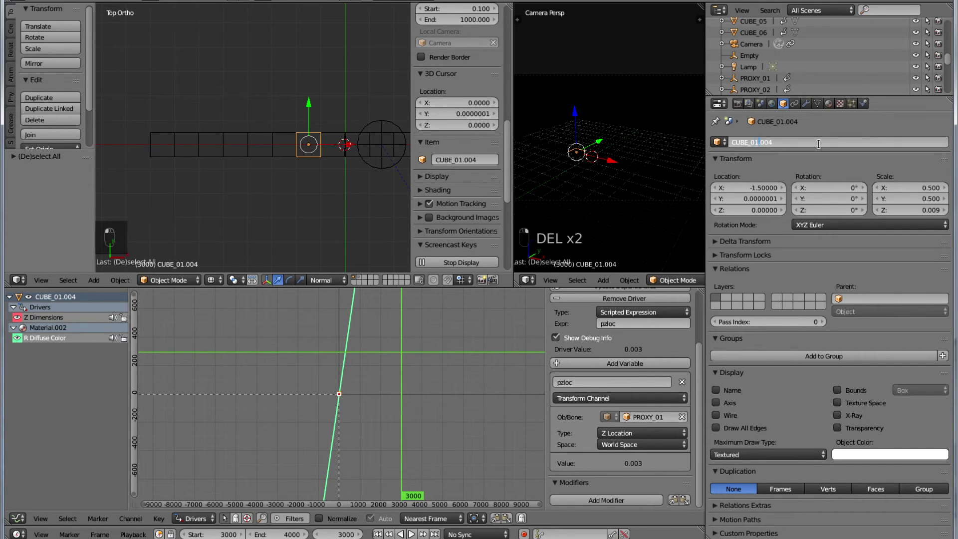
{"action": "key", "text": "Left"}
{"action": "key", "text": "Delete"}
{"action": "key", "text": "Delete"}
{"action": "key", "text": "Delete"}
{"action": "key", "text": "Delete"}
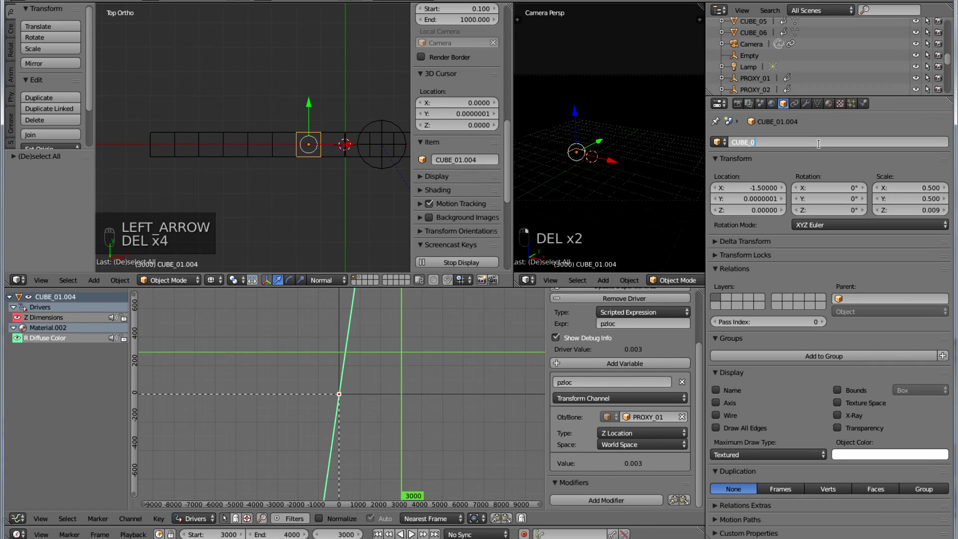
{"action": "type", "text": "7"}
{"action": "key", "text": "Return"}
Rename the eighth cube in the row, right after CUBE_07, as CUBE_08
{"action": "right_click", "coordinate": [329, 152]}
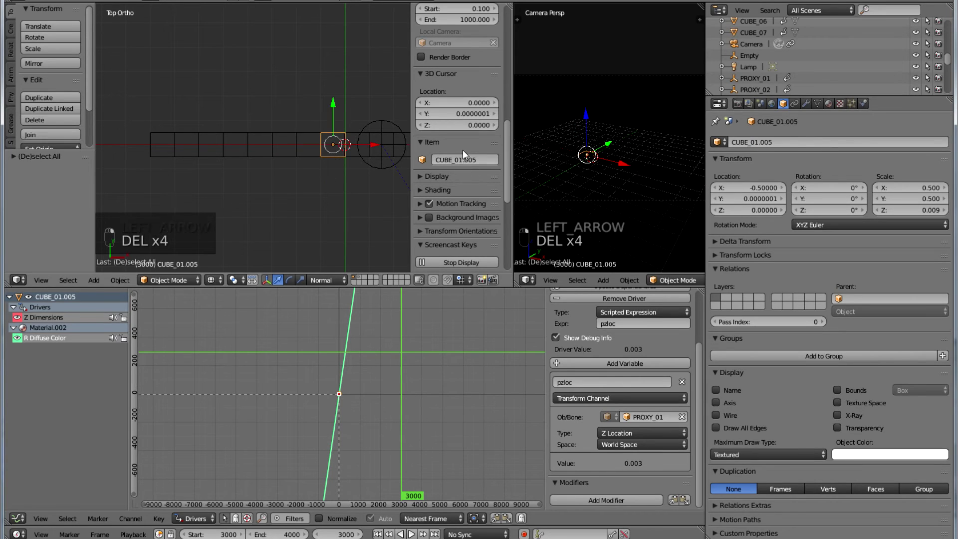
{"action": "left_click", "coordinate": [756, 142]}
{"action": "key", "text": "Left"}
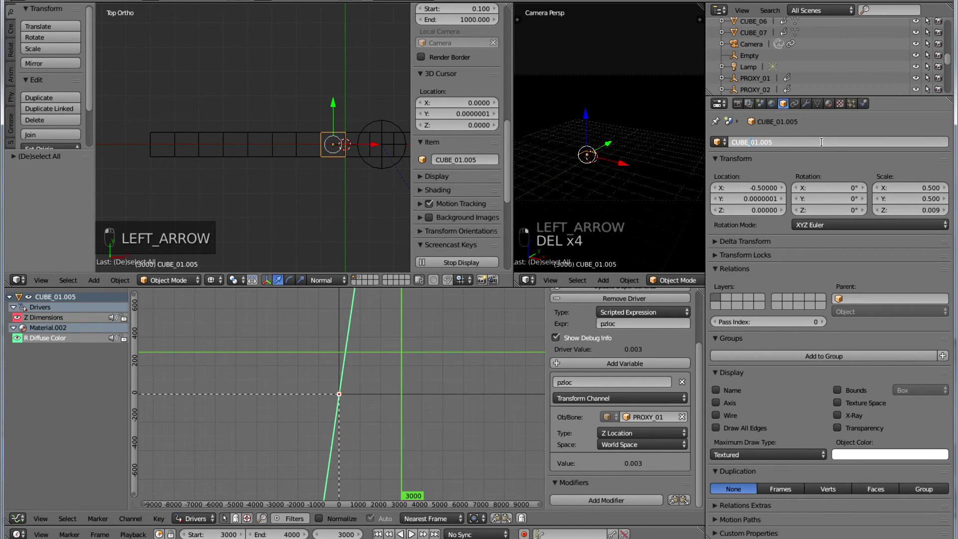
{"action": "key", "text": "Delete"}
{"action": "key", "text": "Delete"}
{"action": "key", "text": "Delete"}
{"action": "key", "text": "Delete"}
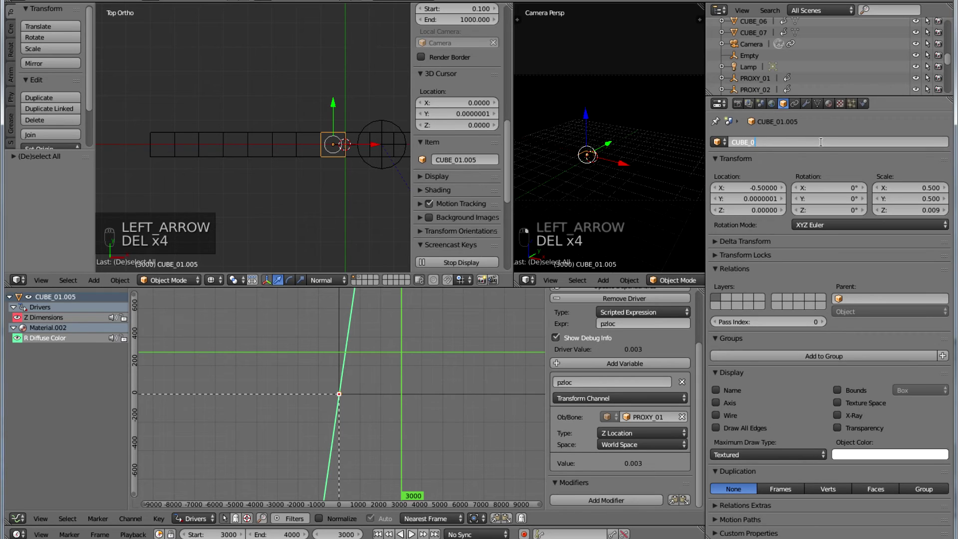
{"action": "type", "text": "8"}
{"action": "key", "text": "Return"}
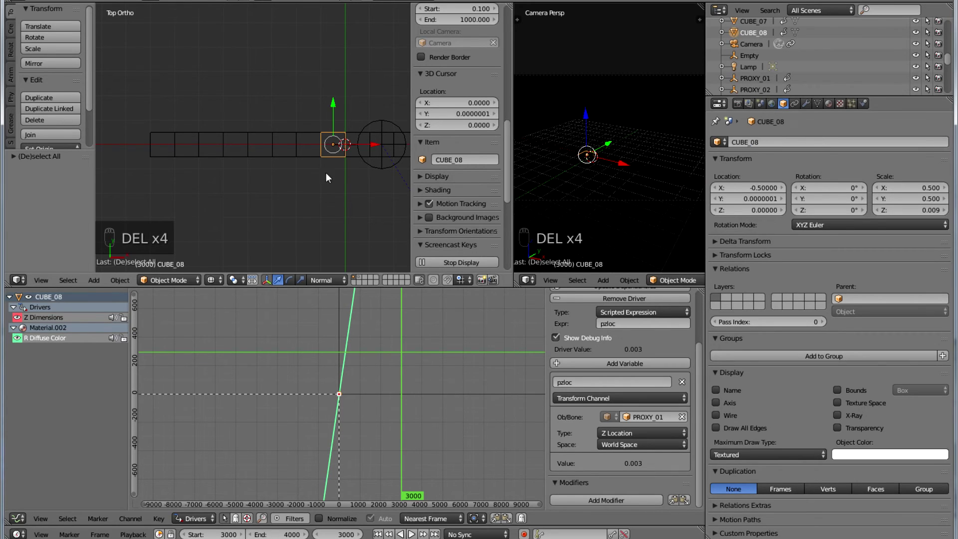
Rename the ninth cube in the row, right after CUBE_08, as CUBE_09
{"action": "right_click", "coordinate": [348, 154]}
{"action": "left_click", "coordinate": [753, 142]}
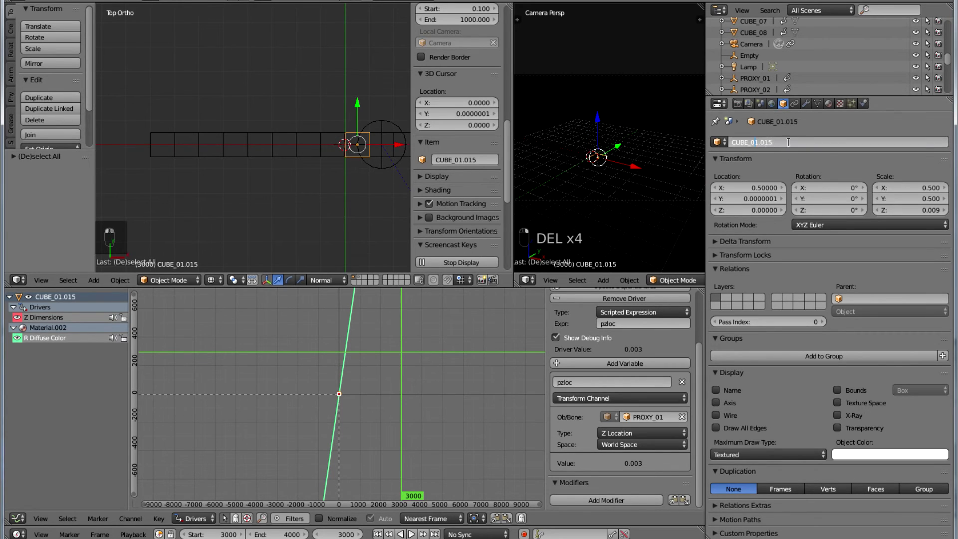
{"action": "key", "text": "Delete"}
{"action": "key", "text": "Delete"}
{"action": "key", "text": "Delete"}
{"action": "key", "text": "Delete"}
{"action": "key", "text": "Delete"}
{"action": "type", "text": "9"}
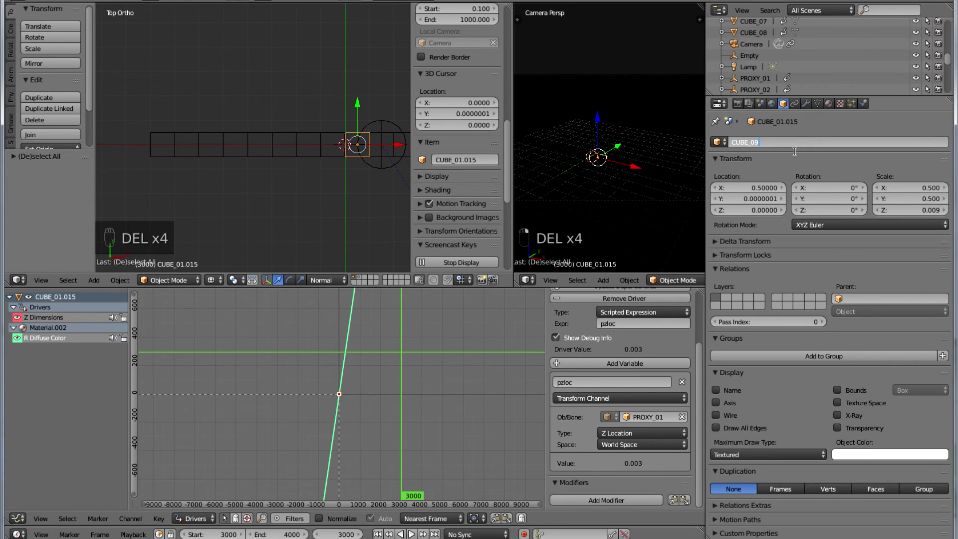
{"action": "key", "text": "Return"}
Rename the tenth cube in the row, inside the circle, as CUBE_10
{"action": "right_click", "coordinate": [376, 152]}
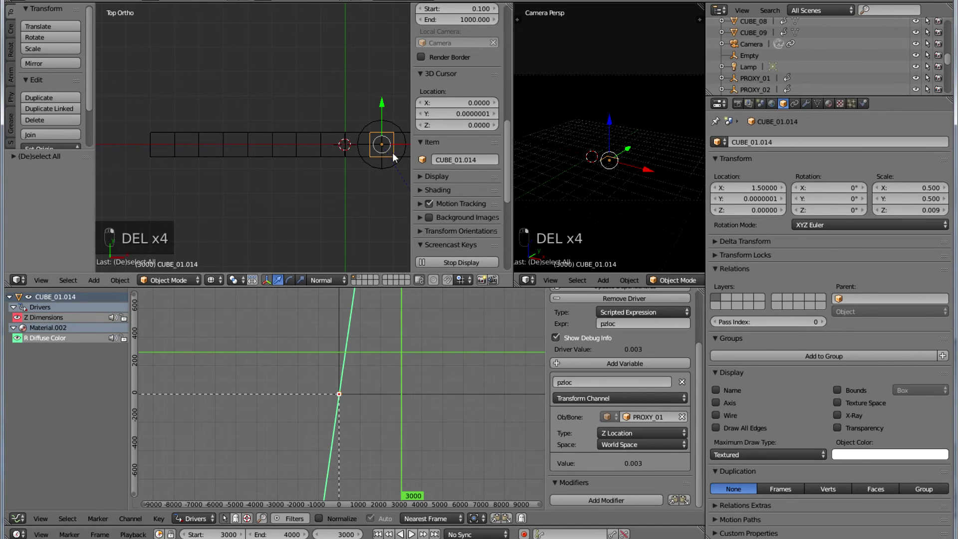
{"action": "left_click", "coordinate": [744, 141]}
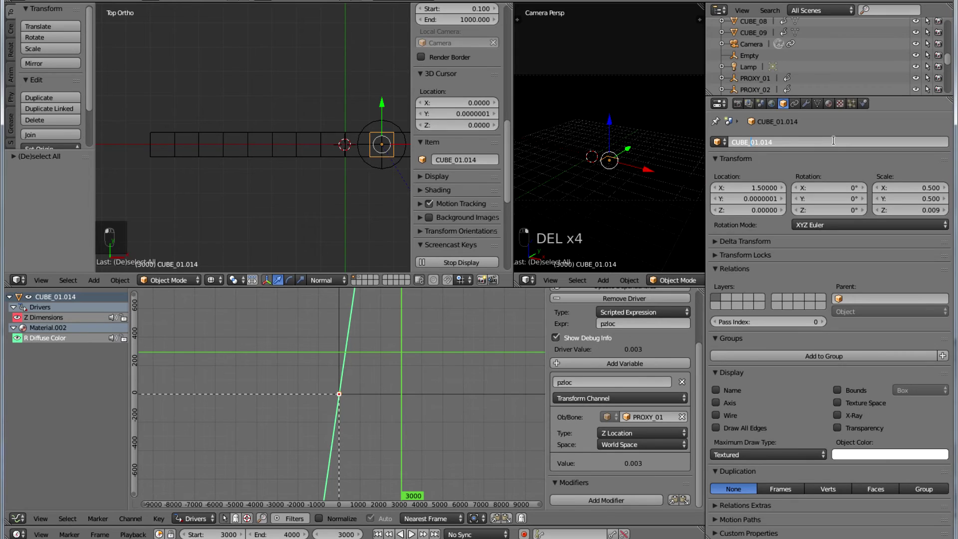
{"action": "key", "text": "Delete"}
{"action": "key", "text": "Delete"}
{"action": "key", "text": "Delete"}
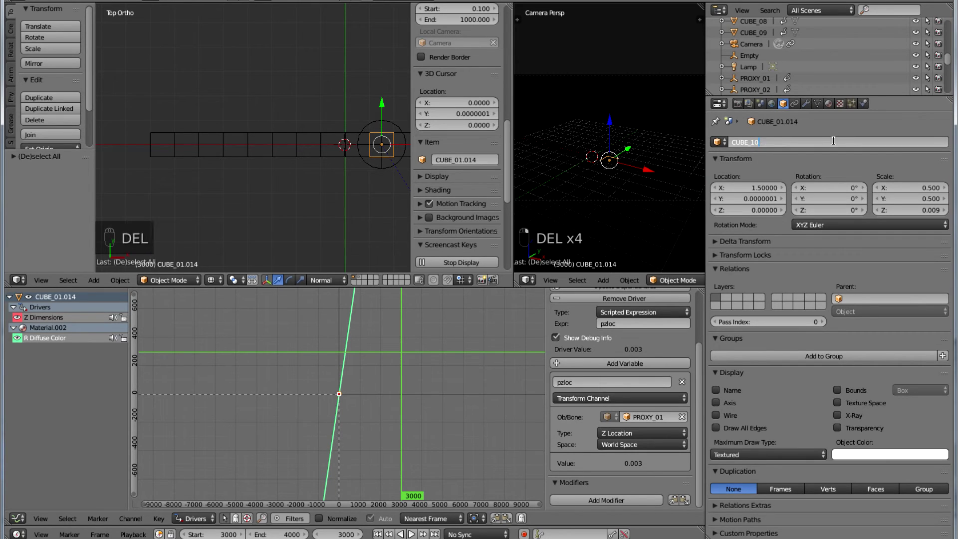
{"action": "key", "text": "Delete"}
{"action": "key", "text": "Return"}
Check the names of the ninth, tenth and eleventh cubes around the circle by selecting them one at a time
{"action": "scroll", "coordinate": [274, 175], "scroll_direction": "down", "scroll_amount": 2, "text": "ctrl"}
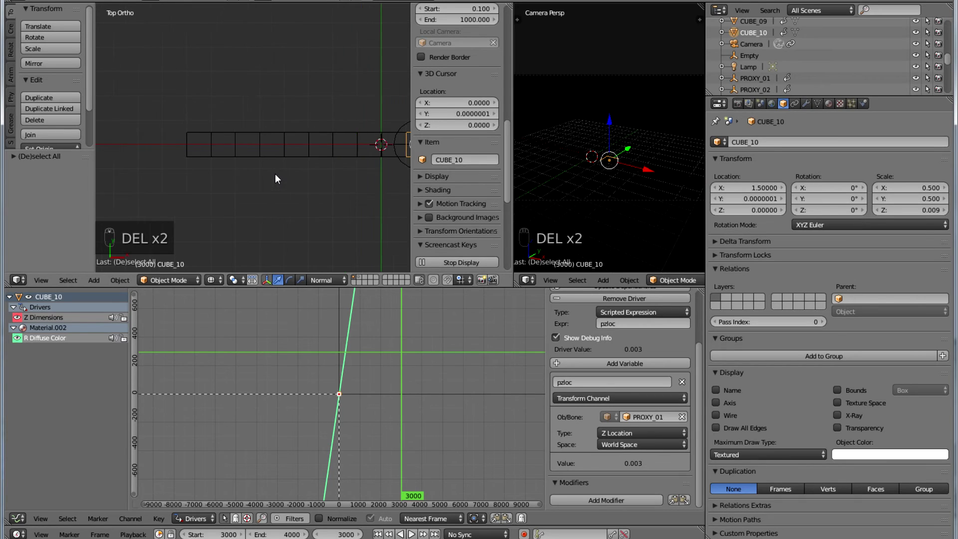
{"action": "scroll", "coordinate": [275, 173], "scroll_direction": "up", "scroll_amount": 10, "text": "ctrl"}
{"action": "right_click", "coordinate": [257, 153]}
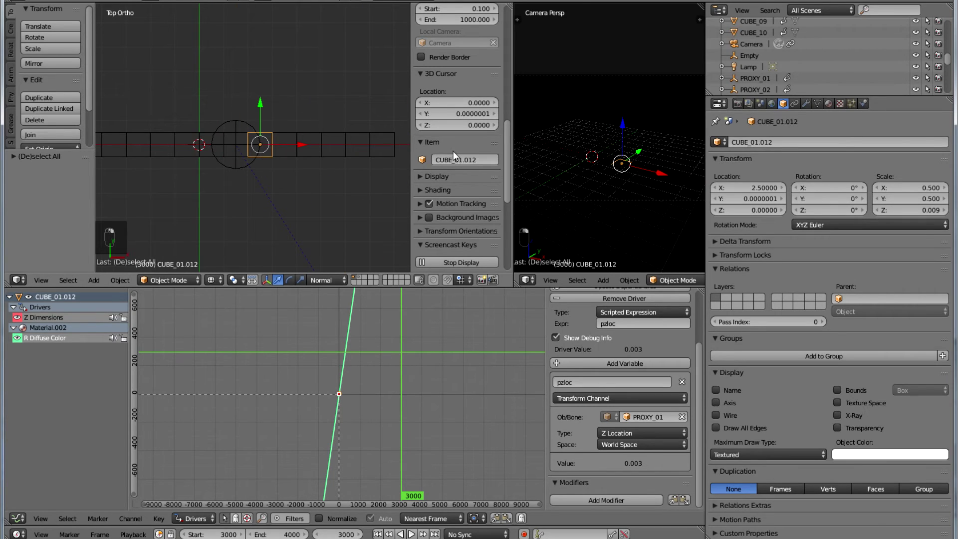
{"action": "right_click", "coordinate": [232, 154]}
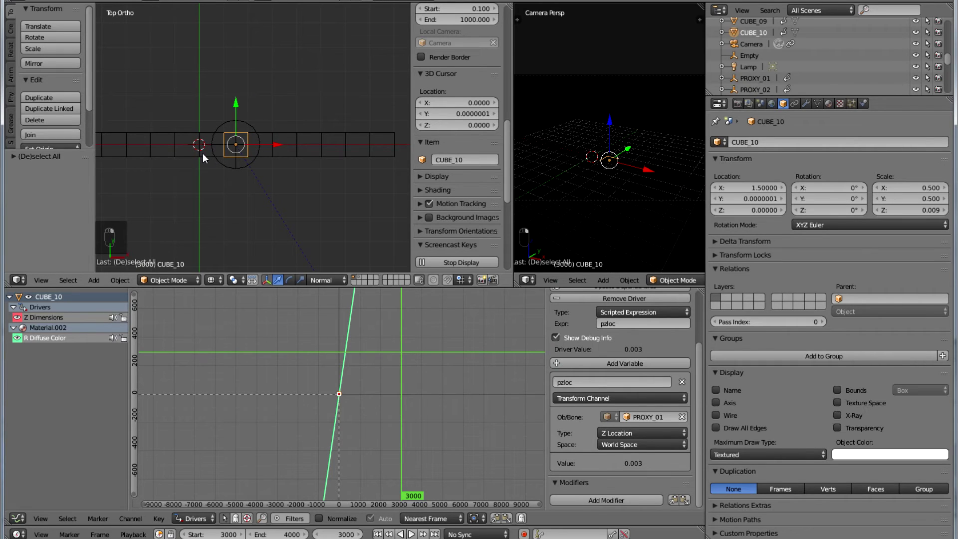
{"action": "right_click", "coordinate": [229, 148]}
{"action": "right_click", "coordinate": [235, 157]}
{"action": "right_click", "coordinate": [261, 154]}
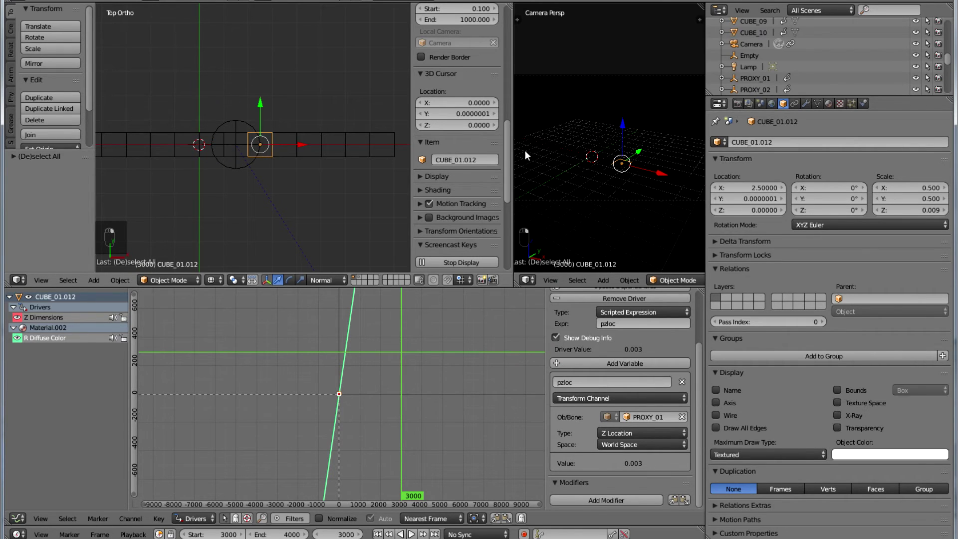
{"action": "left_click", "coordinate": [756, 141]}
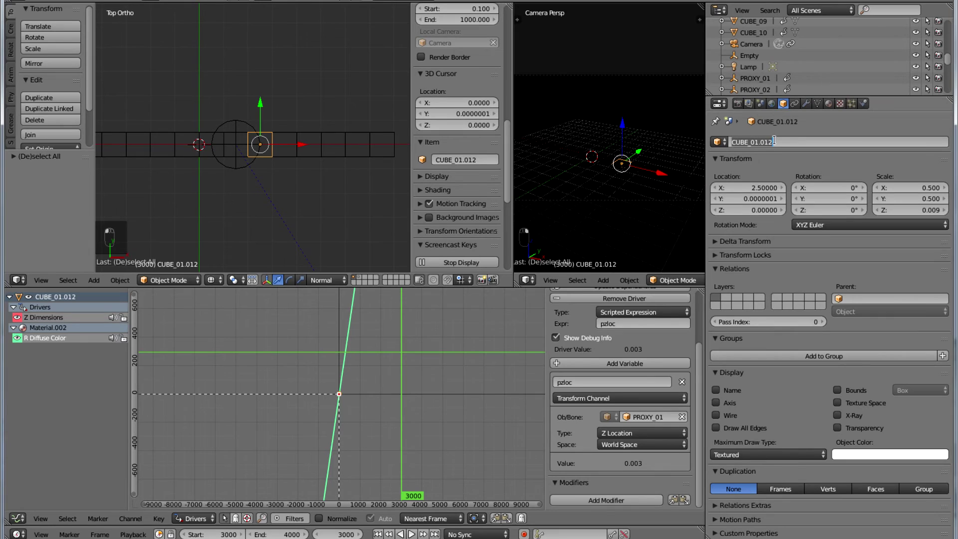
{"action": "right_click", "coordinate": [230, 155]}
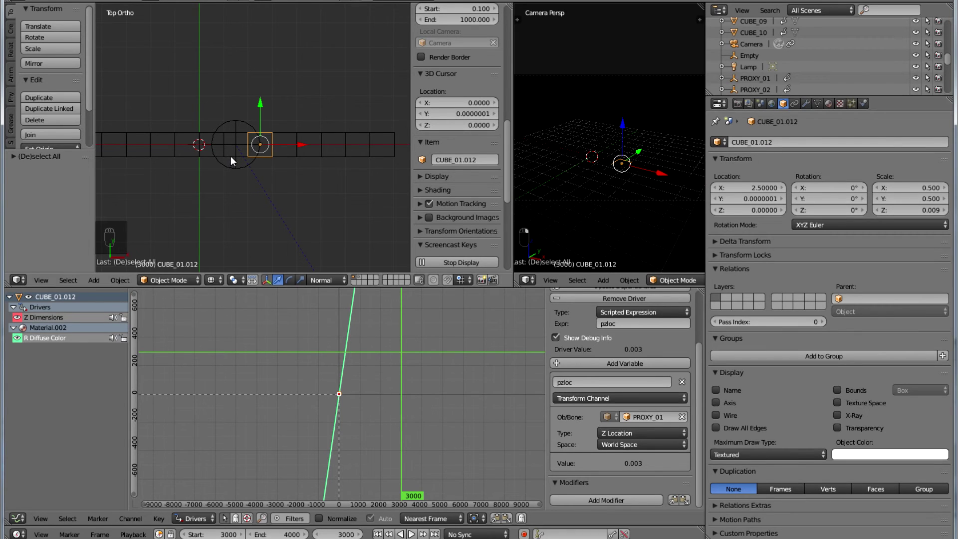
{"action": "right_click", "coordinate": [236, 154]}
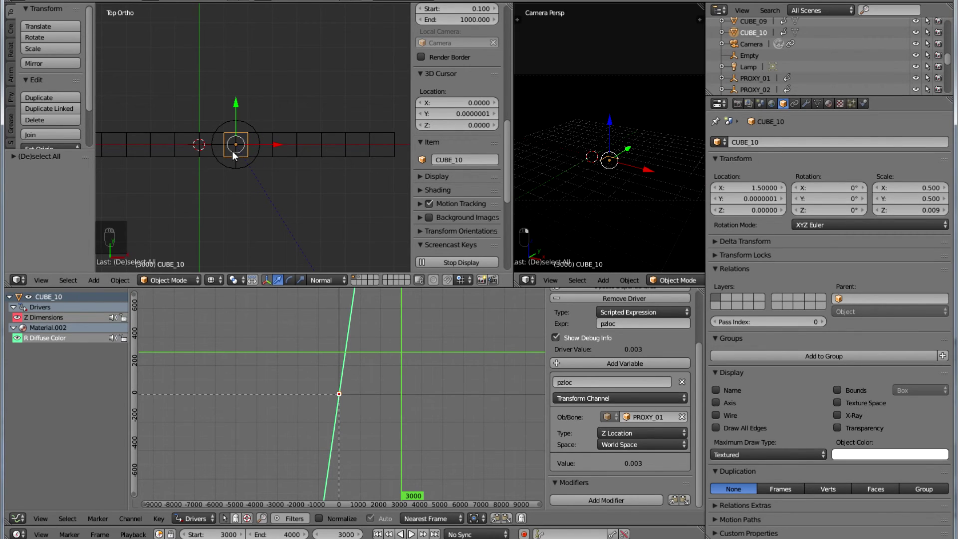
{"action": "right_click", "coordinate": [208, 152]}
{"action": "right_click", "coordinate": [210, 153]}
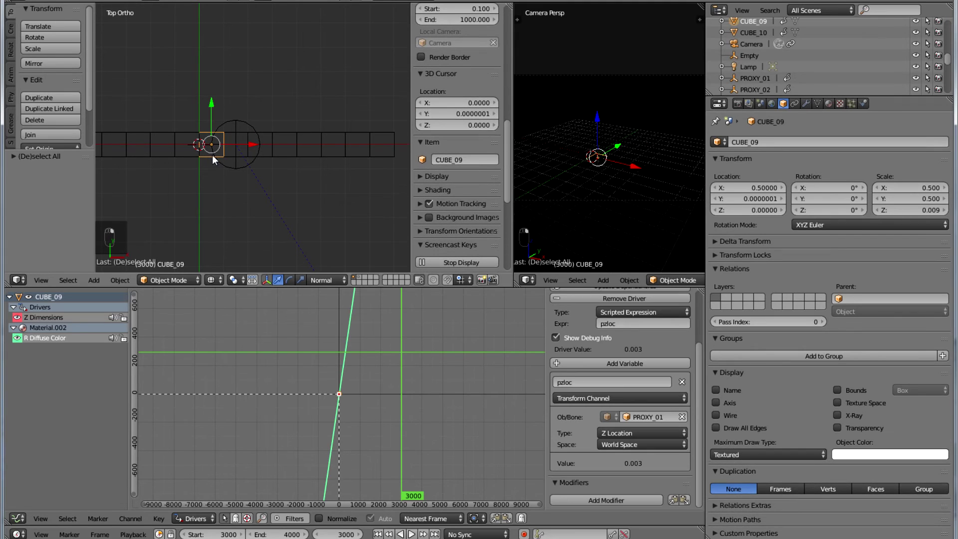
{"action": "right_click", "coordinate": [231, 154]}
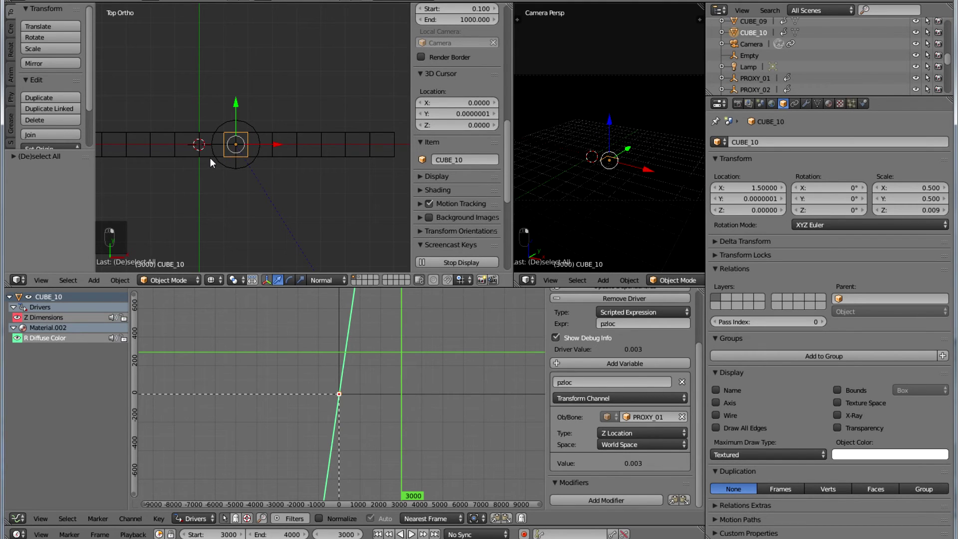
{"action": "right_click", "coordinate": [210, 158]}
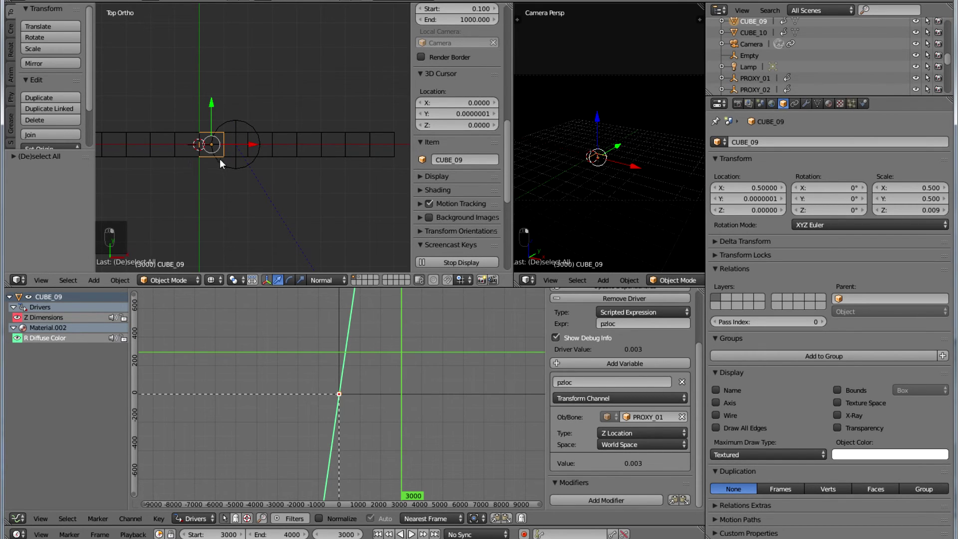
{"action": "right_click", "coordinate": [230, 156]}
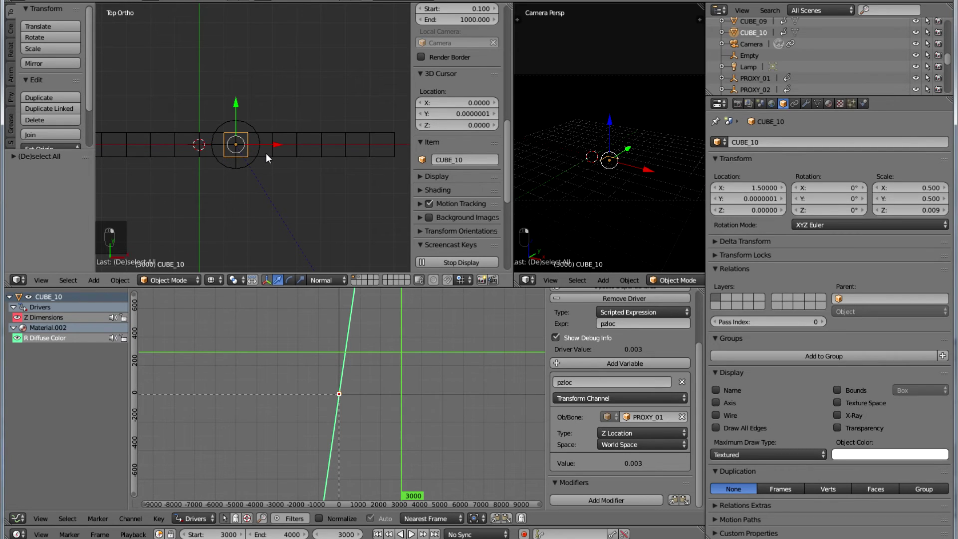
Rename the eleventh cube in the row, right after CUBE_10, as CUBE_11
{"action": "right_click", "coordinate": [266, 153]}
{"action": "left_click", "coordinate": [766, 143]}
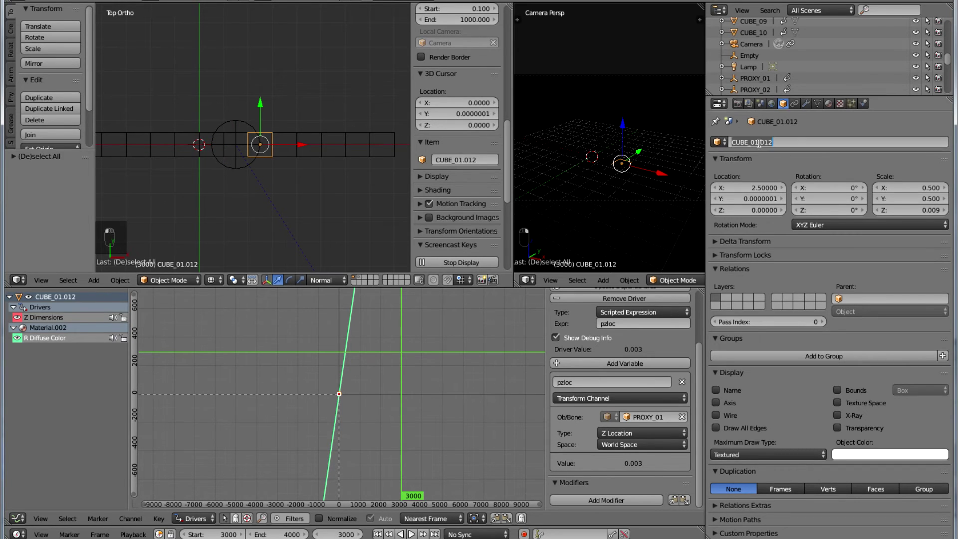
{"action": "left_click", "coordinate": [808, 142]}
{"action": "key", "text": "Left"}
{"action": "key", "text": "Left"}
{"action": "key", "text": "Left"}
{"action": "key", "text": "Left"}
{"action": "key", "text": "Left"}
{"action": "key", "text": "Left"}
{"action": "key", "text": "Delete"}
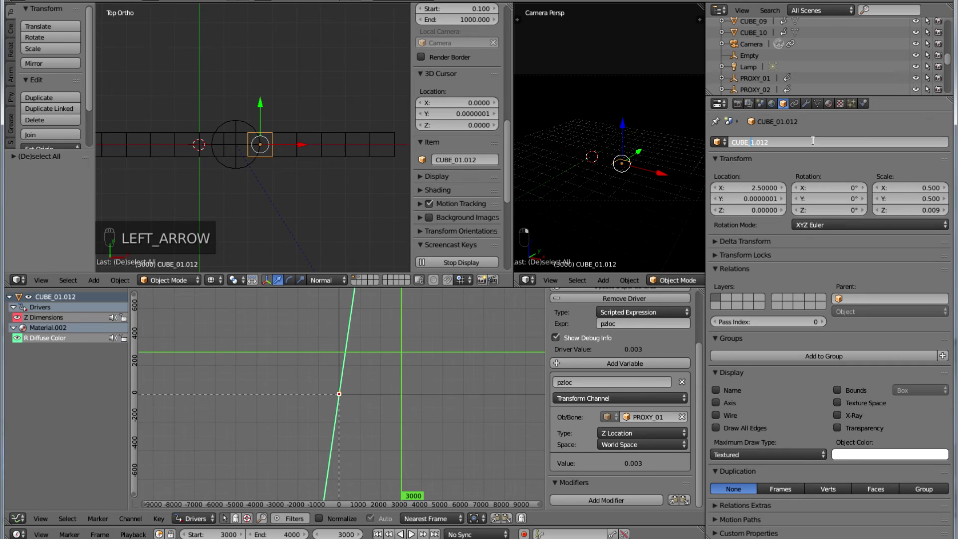
{"action": "key", "text": "Right"}
{"action": "key", "text": "Delete"}
{"action": "key", "text": "Delete"}
{"action": "key", "text": "Delete"}
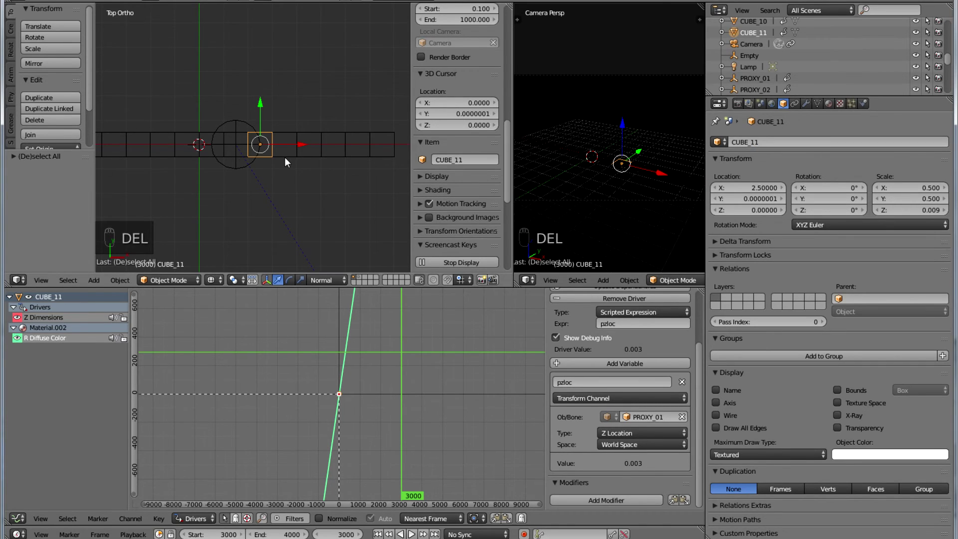
Rename the twelfth cube in the row, right after CUBE_11, as CUBE_12
{"action": "right_click", "coordinate": [285, 157]}
{"action": "left_click", "coordinate": [758, 142]}
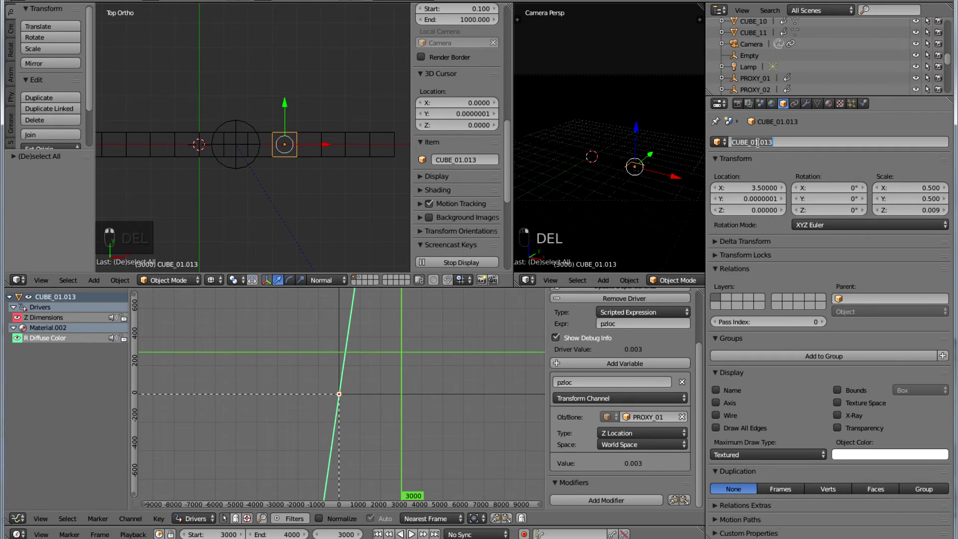
{"action": "left_click", "coordinate": [757, 142]}
{"action": "key", "text": "Left"}
{"action": "key", "text": "Left"}
{"action": "key", "text": "Delete"}
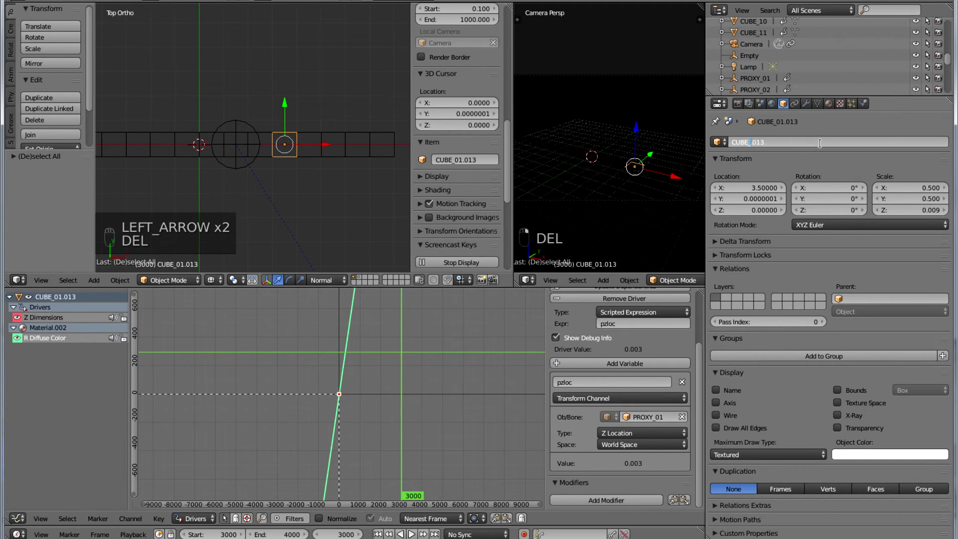
{"action": "key", "text": "Delete"}
{"action": "key", "text": "Delete"}
{"action": "key", "text": "Delete"}
{"action": "type", "text": "12"}
{"action": "key", "text": "Return"}
Rename the thirteenth cube in the row, right after CUBE_12, as CUBE_13
{"action": "right_click", "coordinate": [313, 156]}
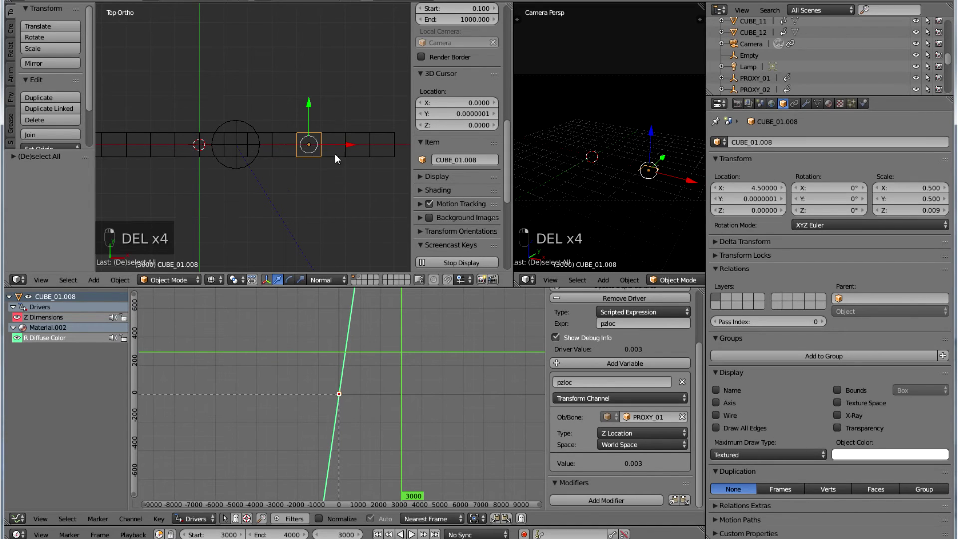
{"action": "left_click", "coordinate": [755, 141]}
{"action": "left_click", "coordinate": [753, 141]}
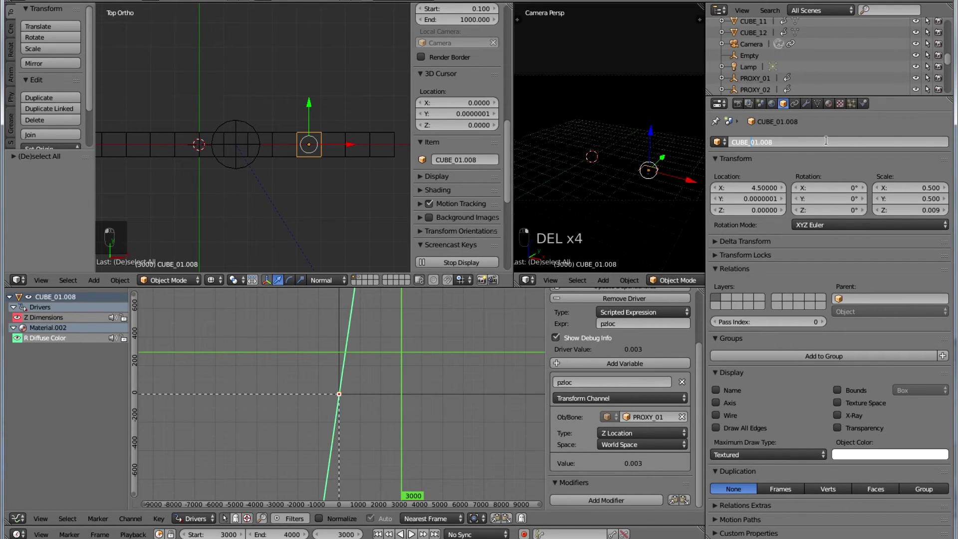
{"action": "key", "text": "Delete"}
{"action": "key", "text": "Delete"}
{"action": "key", "text": "Delete"}
{"action": "key", "text": "Delete"}
{"action": "key", "text": "Delete"}
{"action": "key", "text": "Delete"}
{"action": "type", "text": "13"}
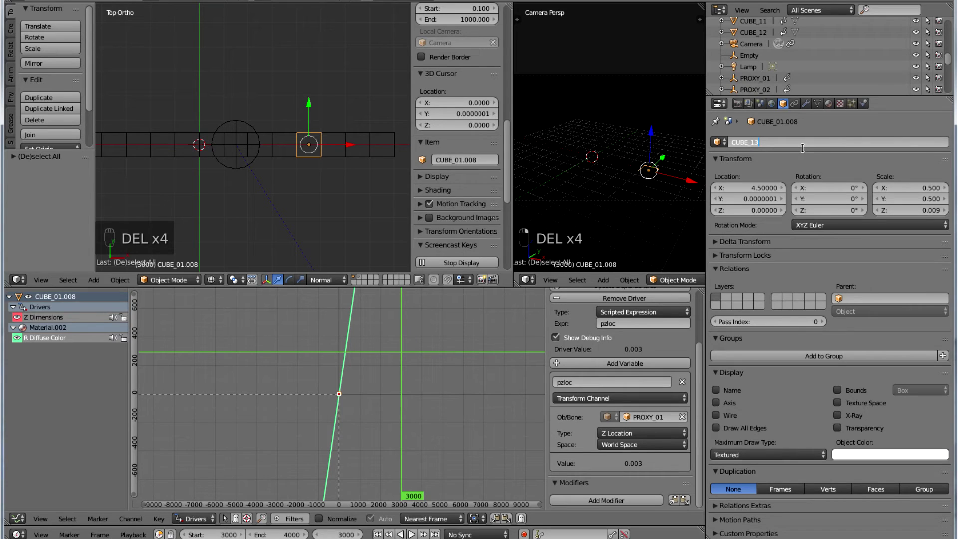
{"action": "key", "text": "Return"}
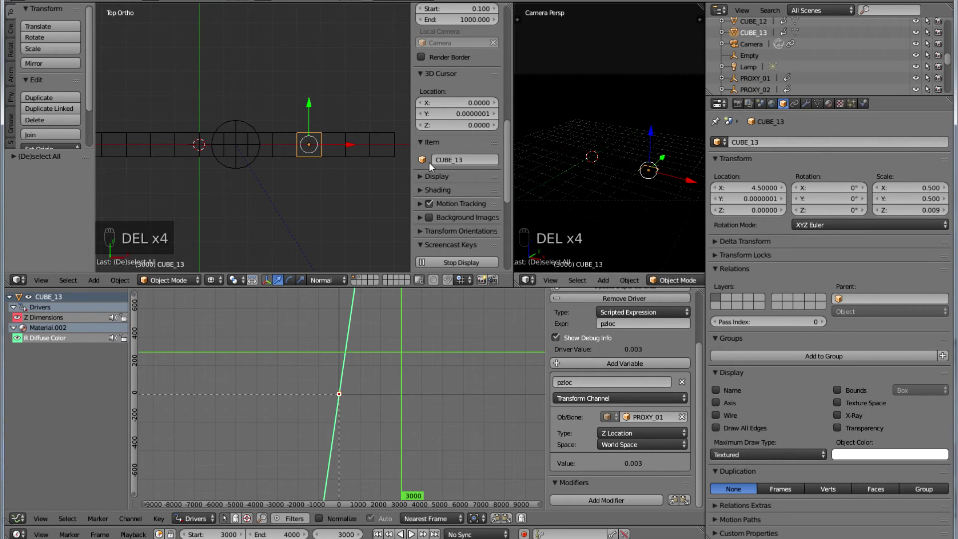
Rename the fourteenth cube in the row, right after CUBE_13, as CUBE_14
{"action": "right_click", "coordinate": [289, 156]}
{"action": "right_click", "coordinate": [320, 152]}
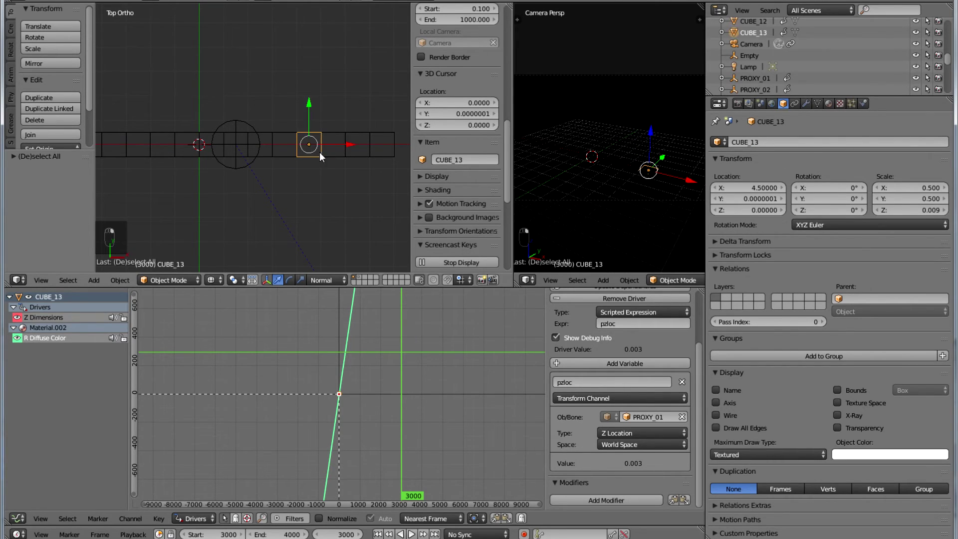
{"action": "right_click", "coordinate": [334, 151]}
{"action": "left_click", "coordinate": [753, 139]}
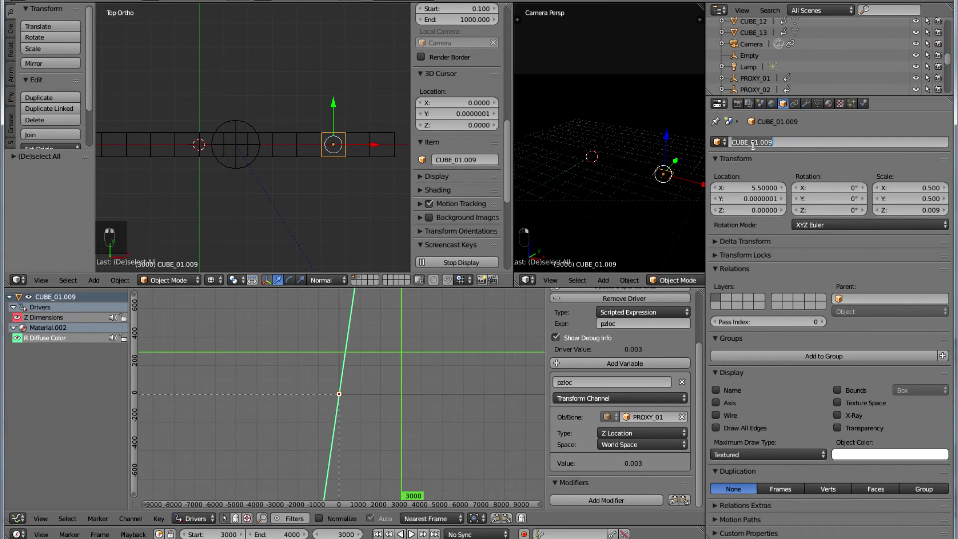
{"action": "left_click", "coordinate": [752, 142]}
{"action": "key", "text": "Delete"}
{"action": "key", "text": "Delete"}
{"action": "key", "text": "Delete"}
{"action": "key", "text": "Delete"}
{"action": "key", "text": "Delete"}
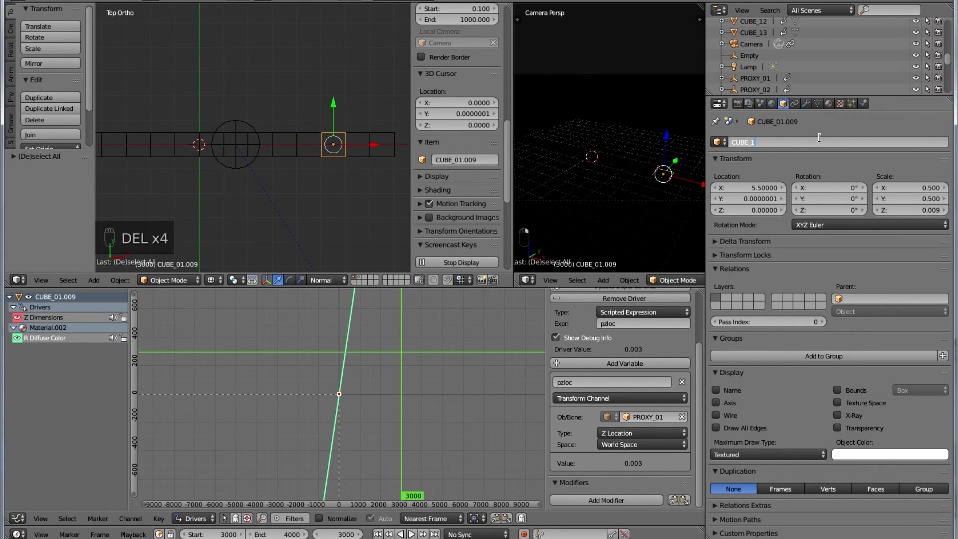
{"action": "type", "text": "4"}
{"action": "key", "text": "Return"}
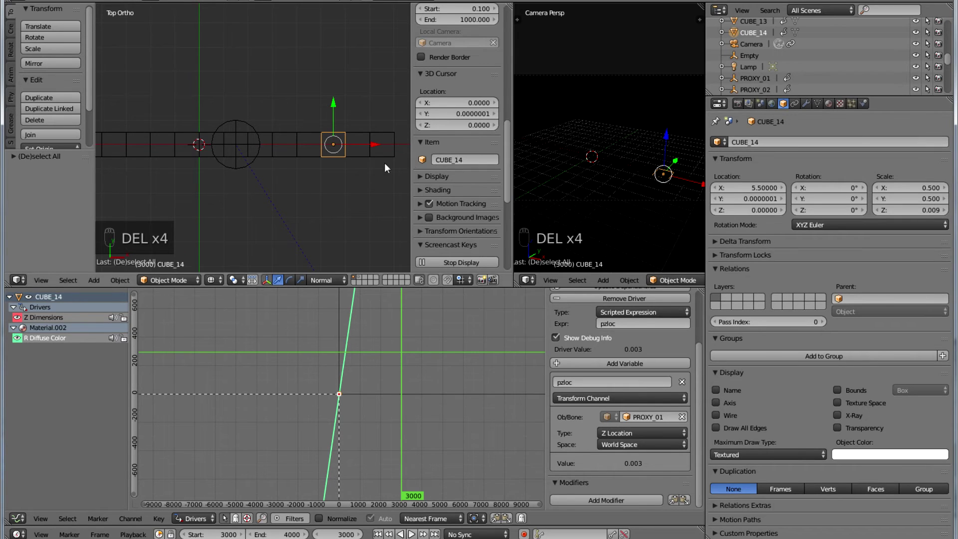
Rename the fifteenth cube in the row, right after CUBE_14, as CUBE_15
{"action": "right_click", "coordinate": [356, 150]}
{"action": "left_click", "coordinate": [753, 142]}
{"action": "left_click", "coordinate": [751, 141]}
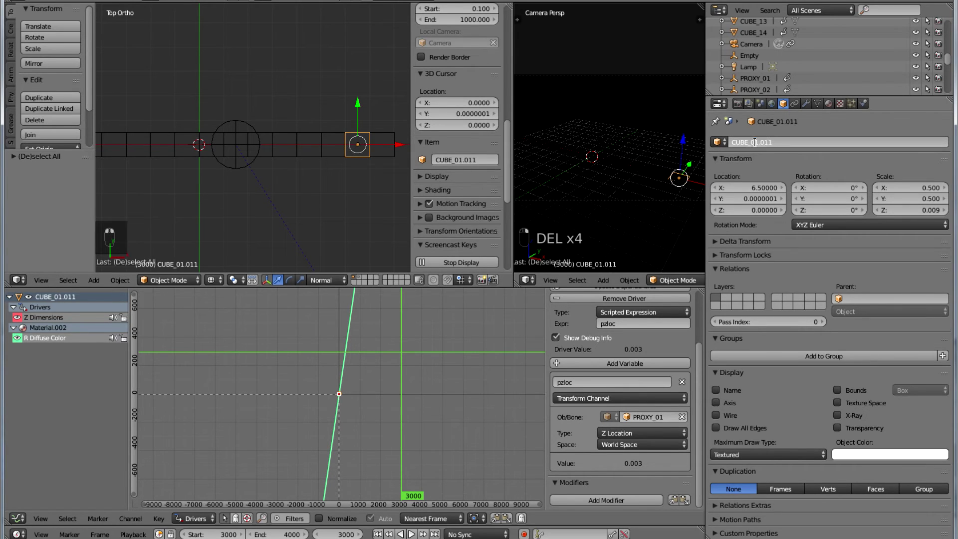
{"action": "key", "text": "Delete"}
{"action": "key", "text": "Delete"}
{"action": "key", "text": "Delete"}
{"action": "key", "text": "Delete"}
{"action": "key", "text": "Delete"}
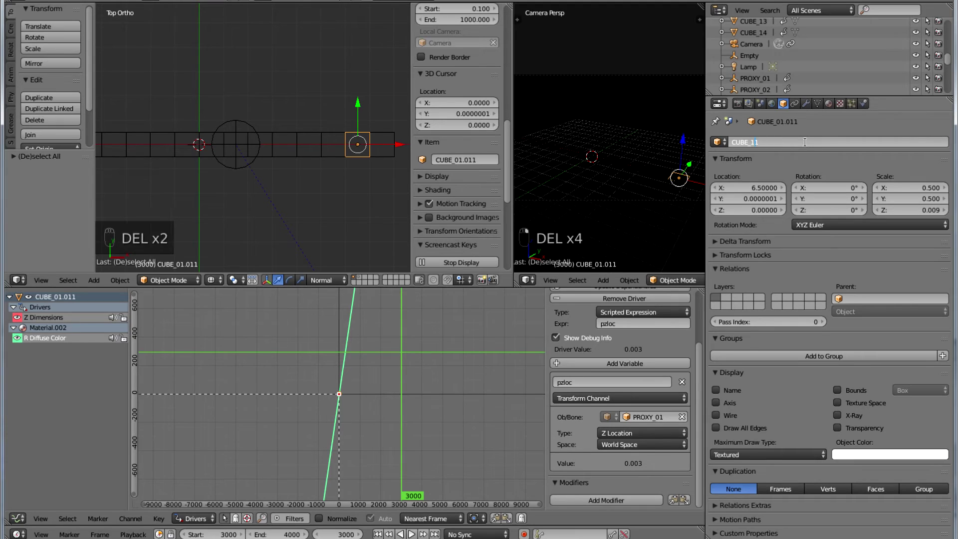
{"action": "type", "text": "5"}
{"action": "key", "text": "Return"}
Rename the sixteenth and last cube in the row, right after CUBE_15, as CUBE_16
{"action": "right_click", "coordinate": [385, 155]}
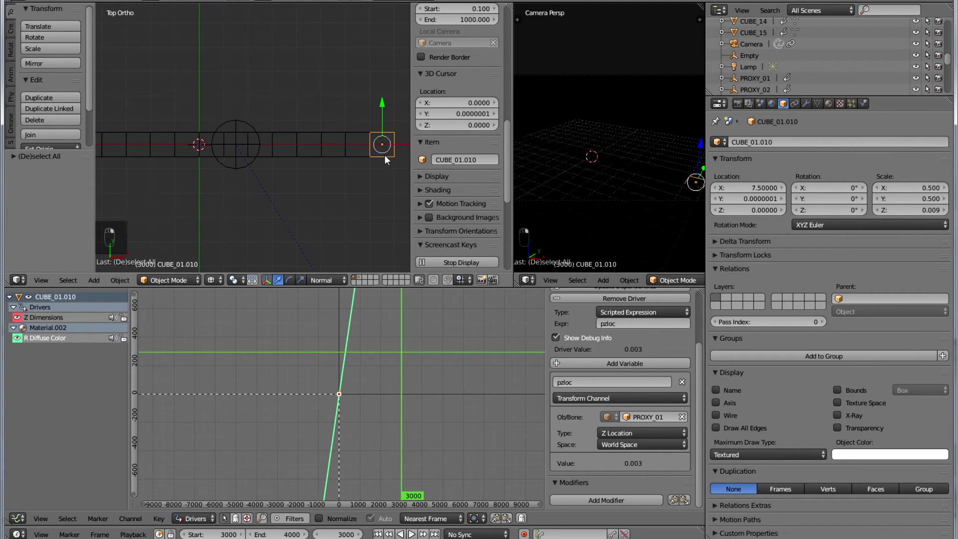
{"action": "left_click", "coordinate": [753, 142]}
{"action": "left_click", "coordinate": [753, 142]}
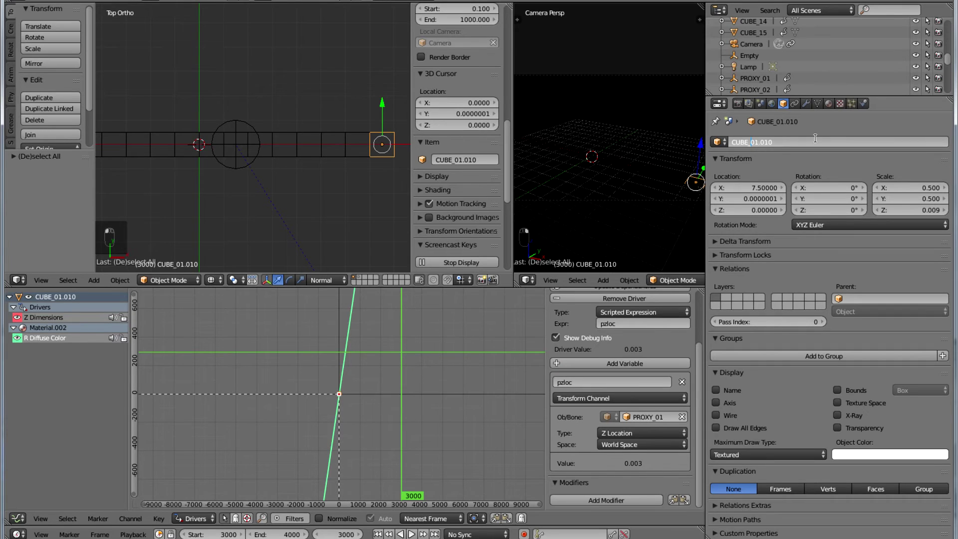
{"action": "key", "text": "Delete"}
{"action": "key", "text": "Delete"}
{"action": "key", "text": "Delete"}
{"action": "key", "text": "Delete"}
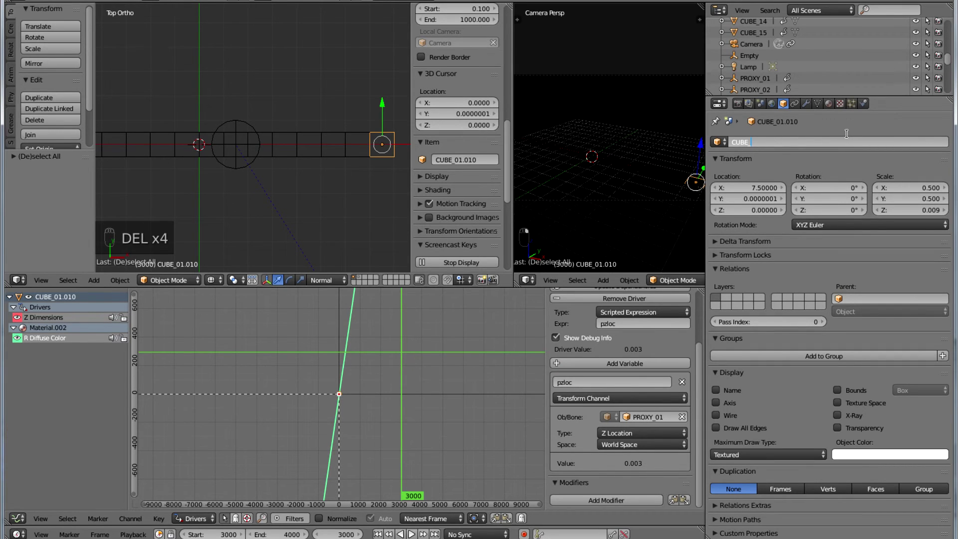
{"action": "type", "text": "6"}
{"action": "key", "text": "Return"}
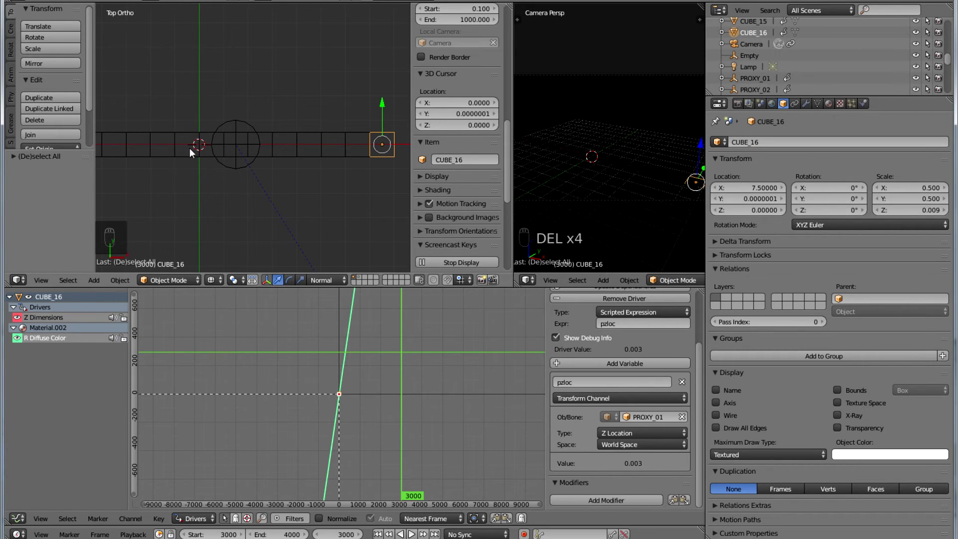
Set the target object of the pzloc variable in CUBE_02's Z Dimensions driver to PROXY_02
{"action": "scroll", "coordinate": [202, 159], "scroll_direction": "down", "scroll_amount": 9, "text": "ctrl"}
{"action": "scroll", "coordinate": [218, 165], "scroll_direction": "down", "scroll_amount": 1, "text": "ctrl"}
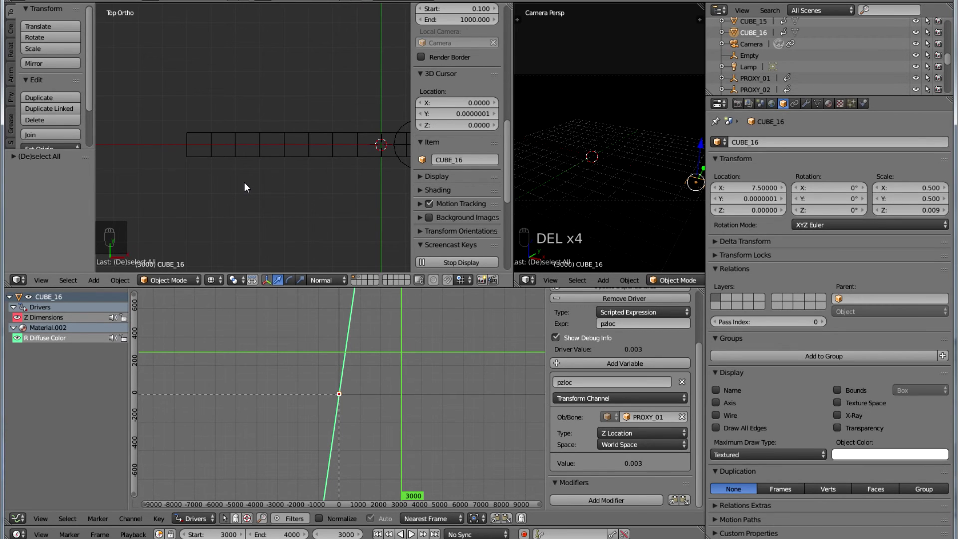
{"action": "right_click", "coordinate": [202, 156]}
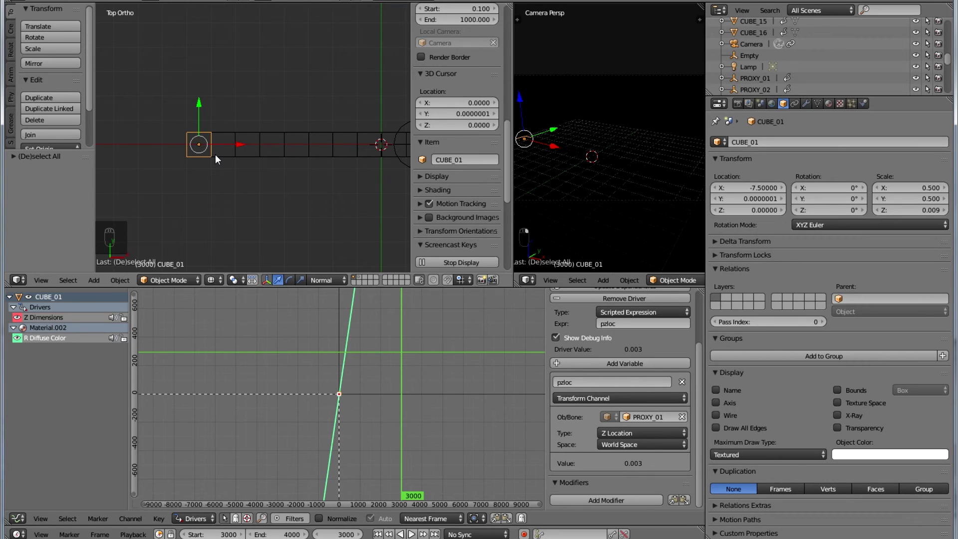
{"action": "right_click", "coordinate": [215, 154]}
{"action": "left_click", "coordinate": [50, 321]}
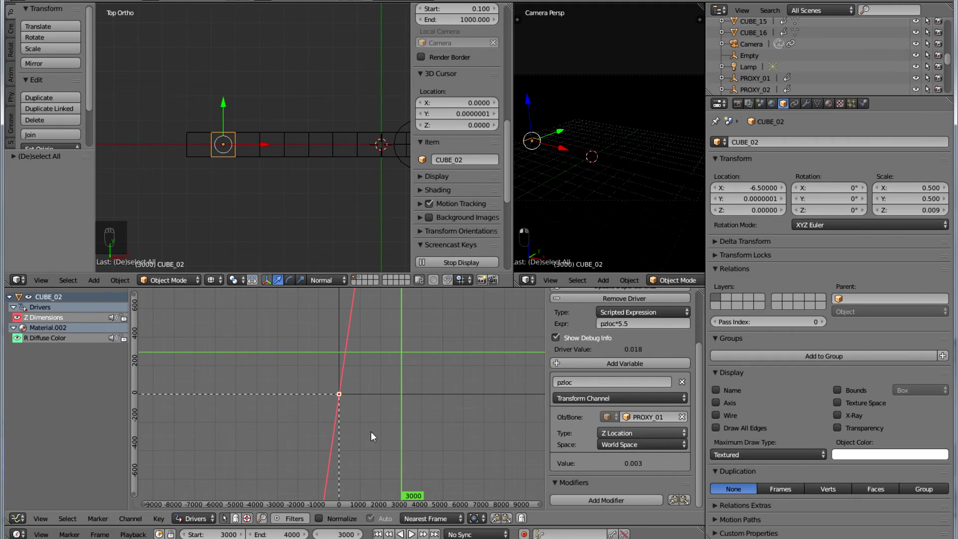
{"action": "left_click", "coordinate": [625, 417]}
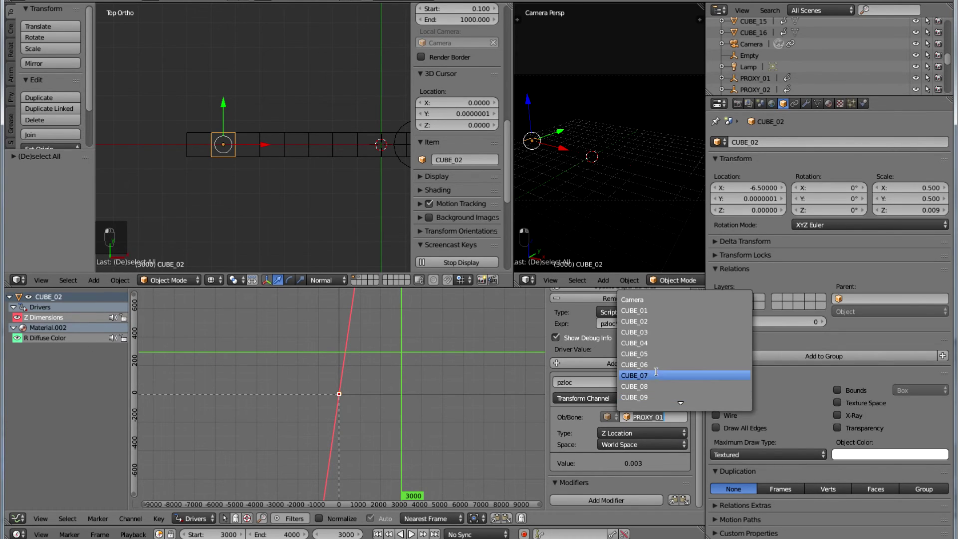
{"action": "scroll", "coordinate": [668, 364], "scroll_direction": "down", "scroll_amount": 10}
{"action": "scroll", "coordinate": [668, 363], "scroll_direction": "down", "scroll_amount": 3}
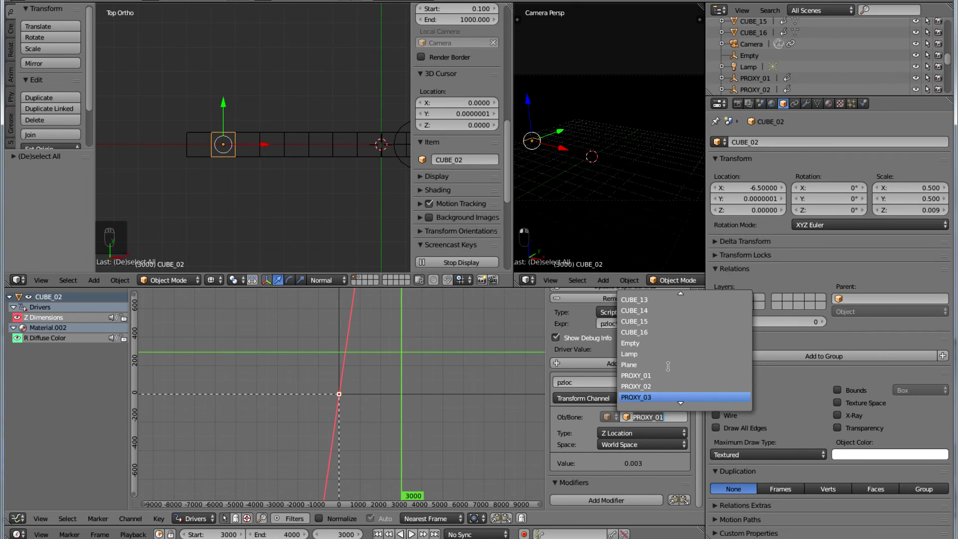
{"action": "left_click", "coordinate": [661, 364]}
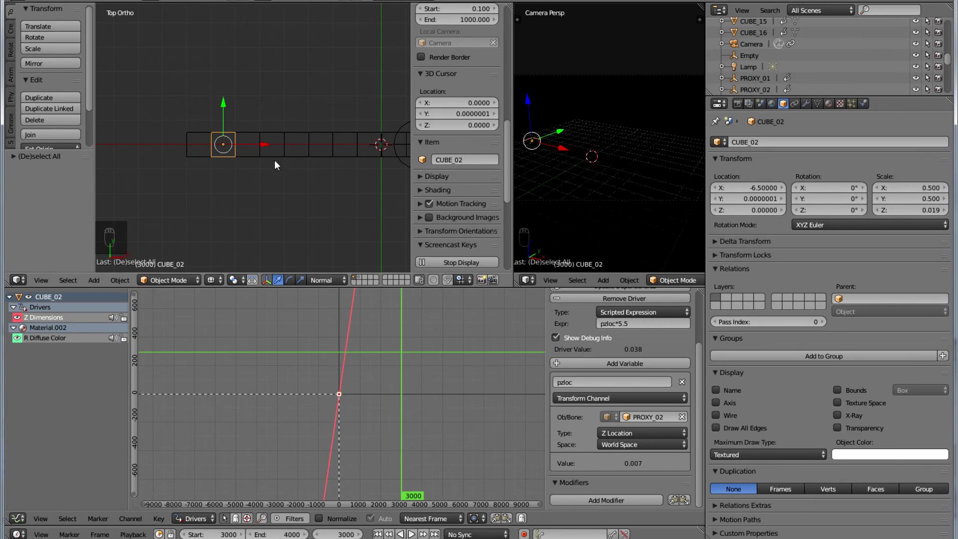
Set the target object of the pzloc variable in CUBE_03's Z Dimensions driver to PROXY_03
{"action": "right_click", "coordinate": [246, 155]}
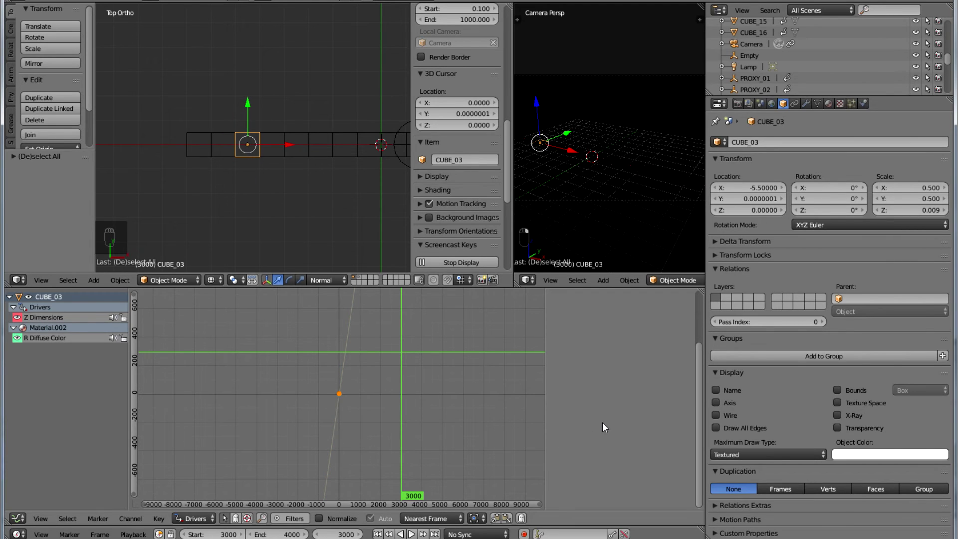
{"action": "key", "text": "n"}
{"action": "left_click", "coordinate": [43, 319]}
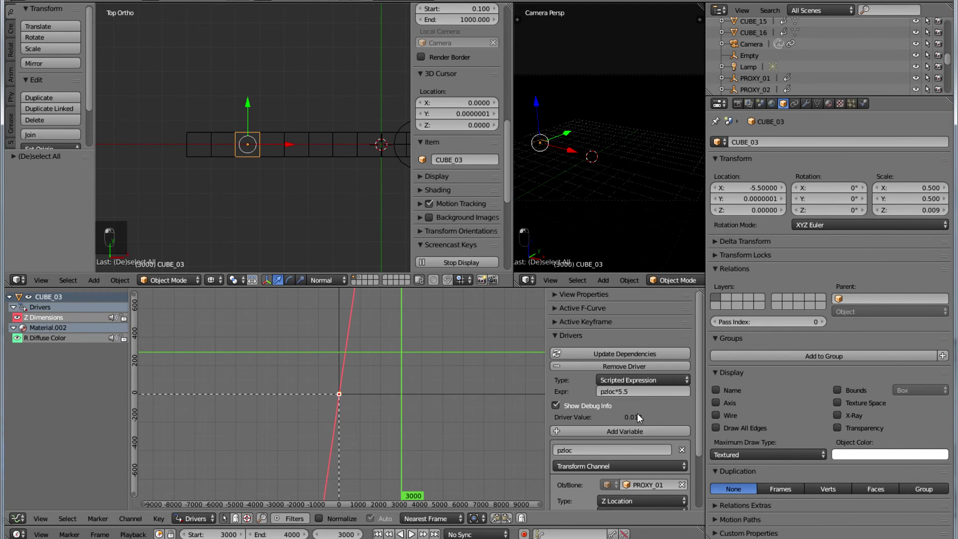
{"action": "scroll", "coordinate": [632, 419], "scroll_direction": "down", "scroll_amount": 3}
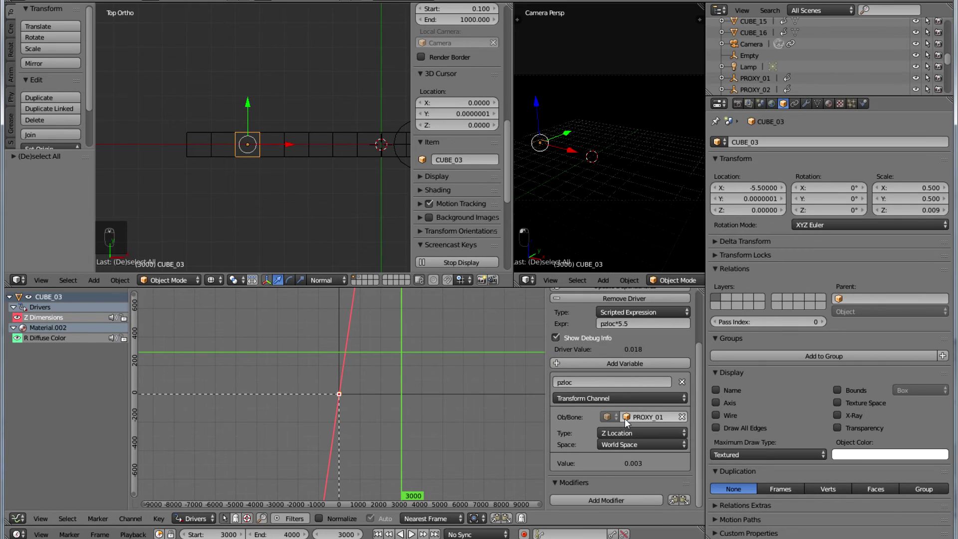
{"action": "left_click", "coordinate": [626, 417]}
{"action": "scroll", "coordinate": [667, 344], "scroll_direction": "down", "scroll_amount": 17}
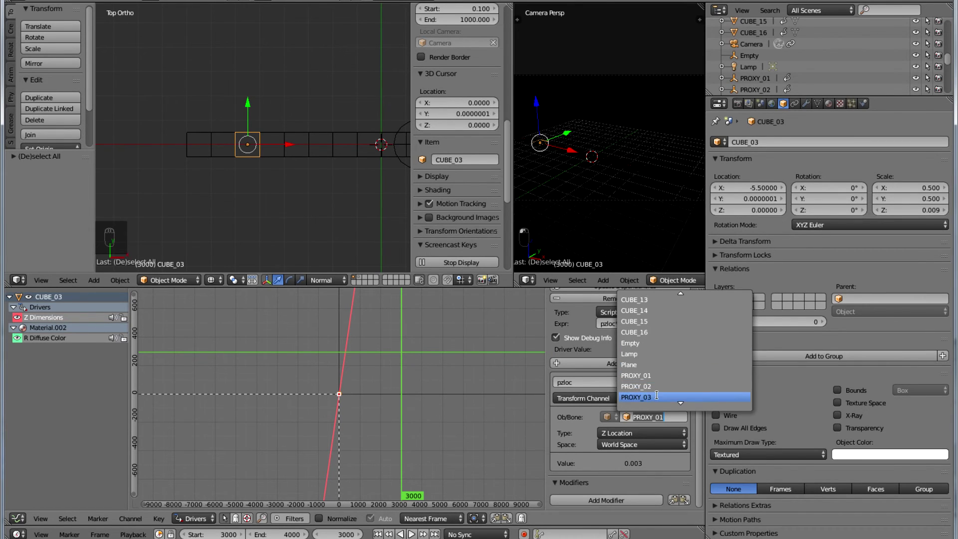
{"action": "left_click", "coordinate": [657, 397]}
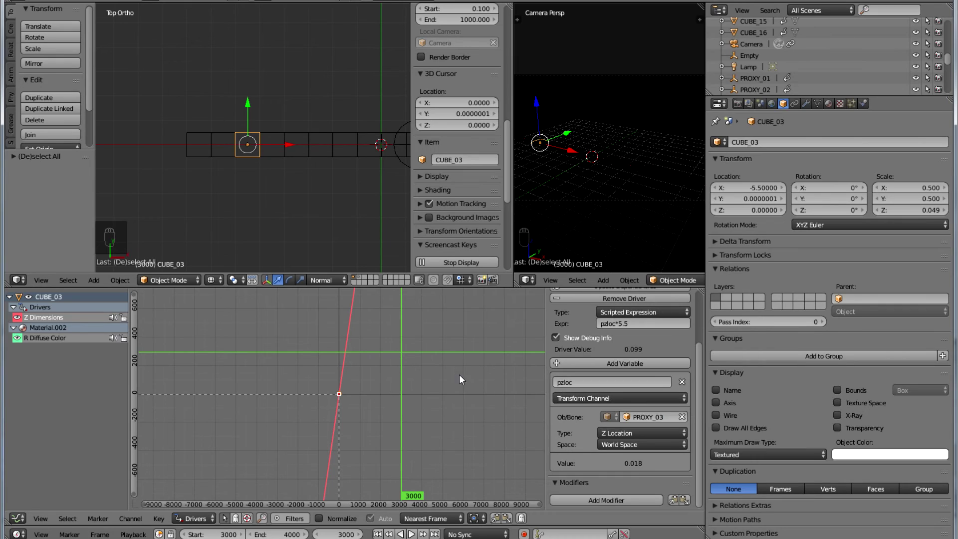
Set the target object of the pzloc variable in CUBE_04's Z Dimensions driver to PROXY_04
{"action": "right_click", "coordinate": [266, 154]}
{"action": "left_click", "coordinate": [43, 319]}
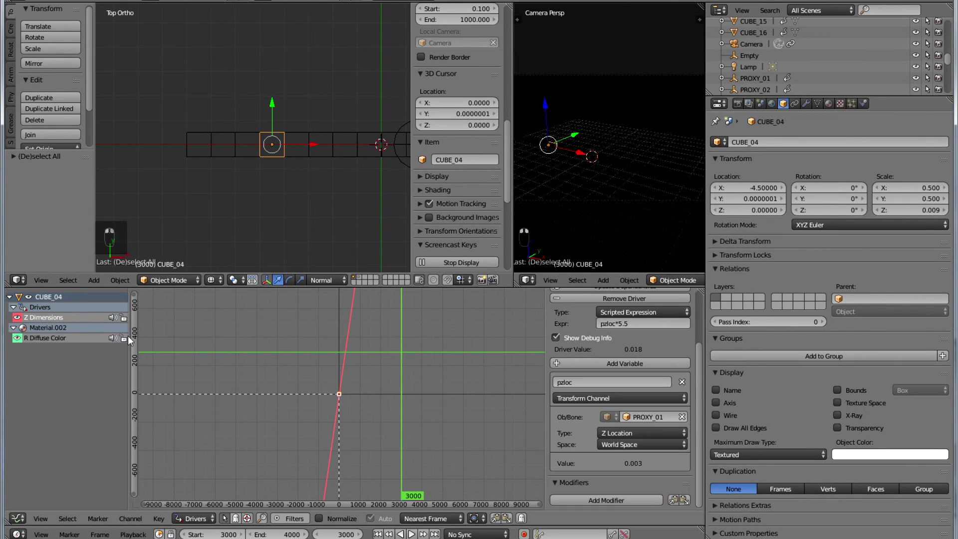
{"action": "left_click", "coordinate": [624, 417]}
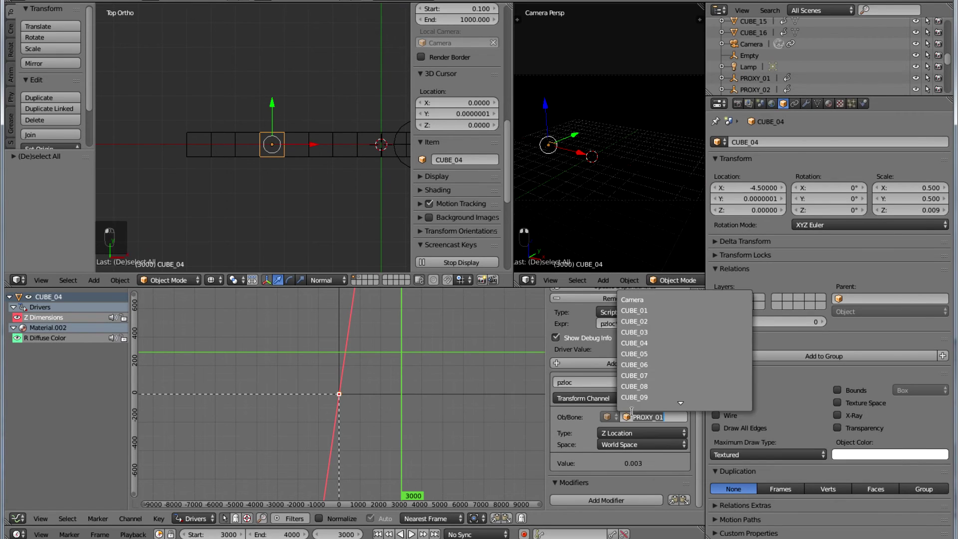
{"action": "scroll", "coordinate": [657, 353], "scroll_direction": "down", "scroll_amount": 20}
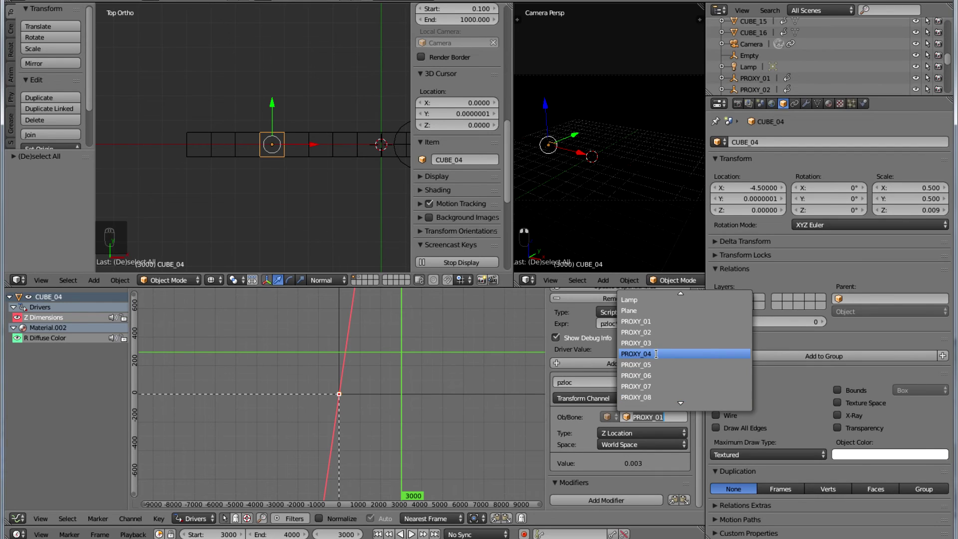
{"action": "left_click", "coordinate": [656, 354]}
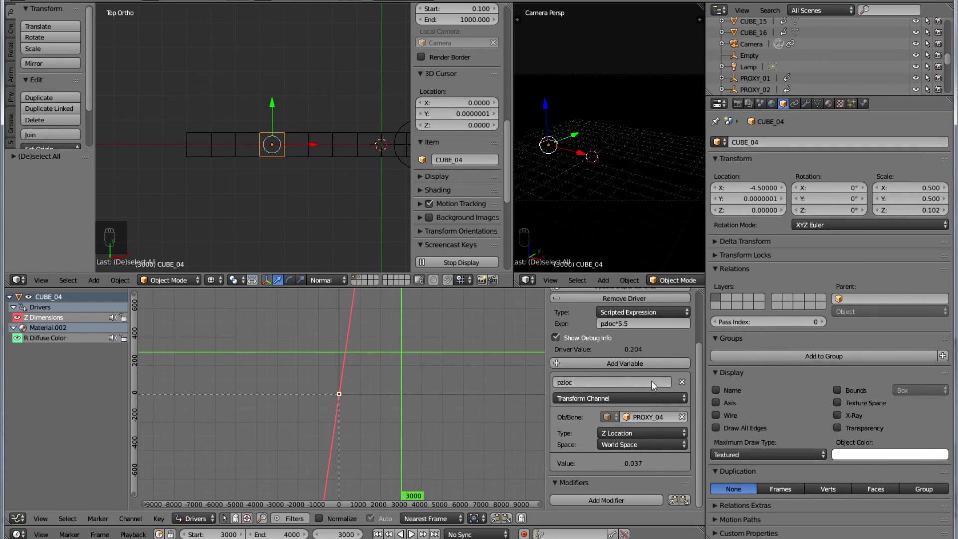
Set the target object of the pzloc variable in CUBE_05's Z Dimensions driver to PROXY_05
{"action": "right_click", "coordinate": [299, 151]}
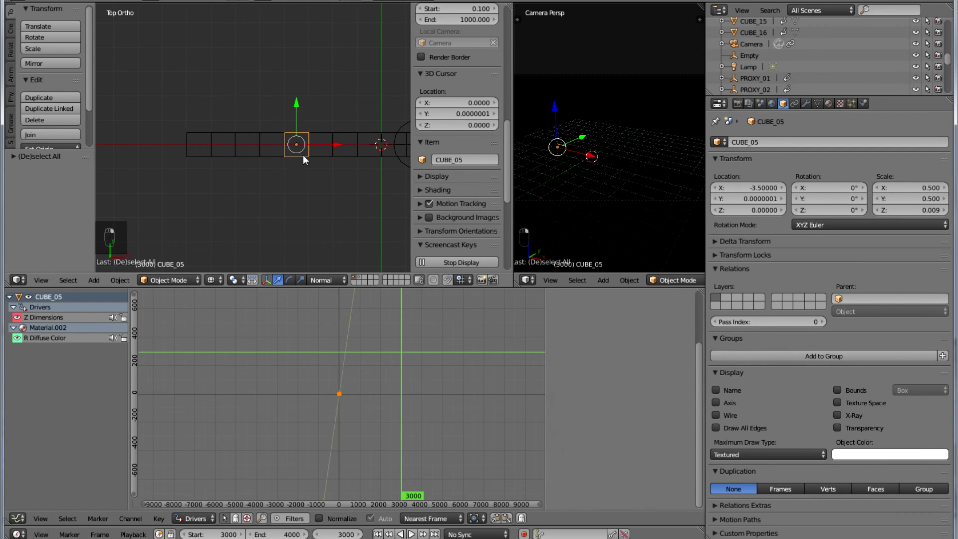
{"action": "left_click", "coordinate": [57, 318]}
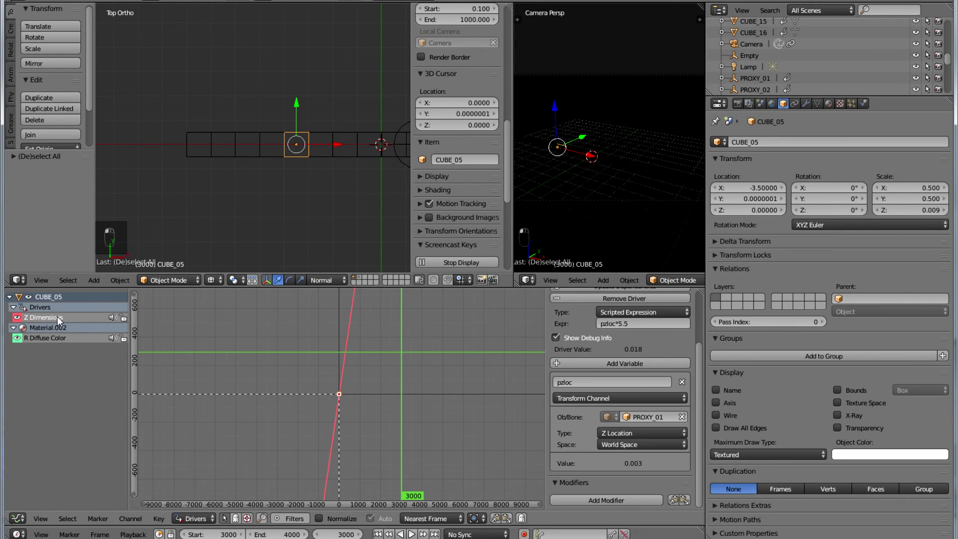
{"action": "left_click", "coordinate": [634, 418]}
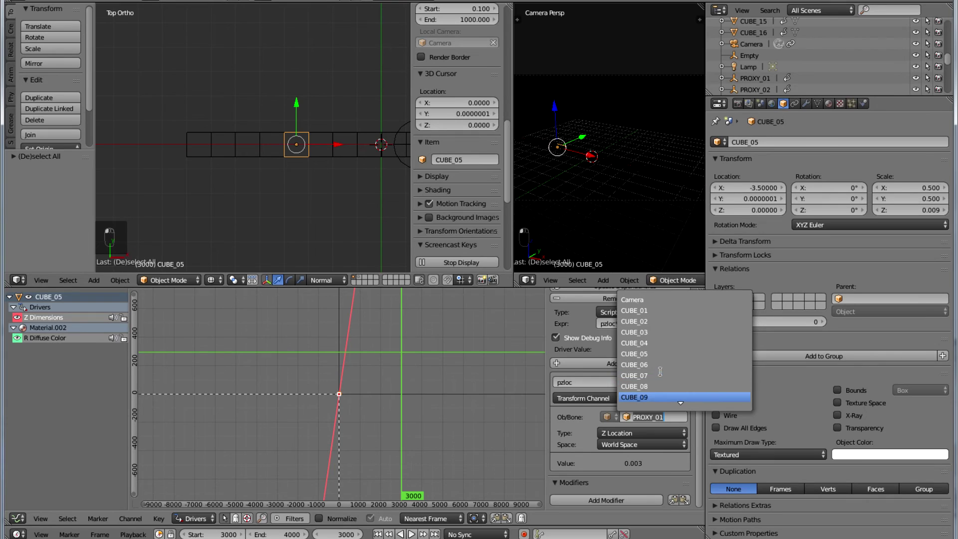
{"action": "scroll", "coordinate": [649, 377], "scroll_direction": "down", "scroll_amount": 16}
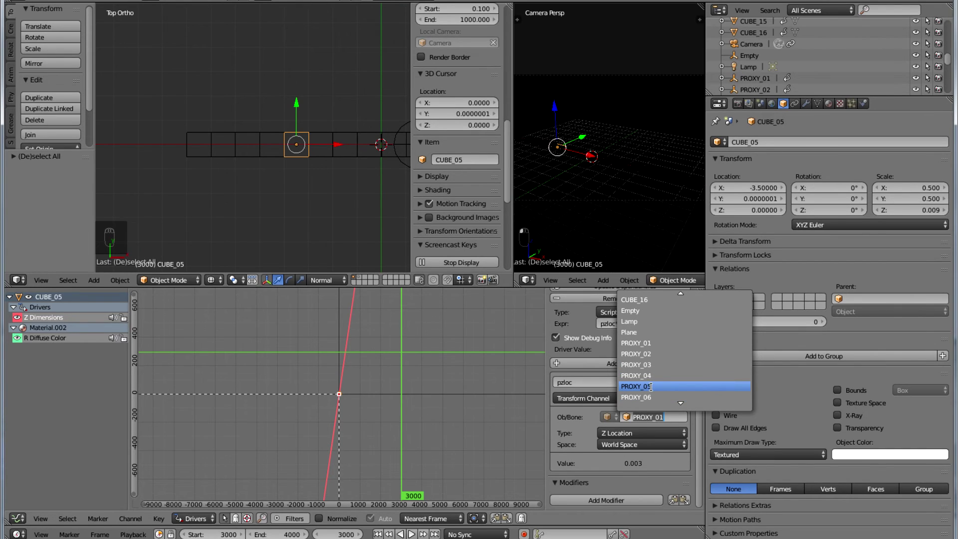
{"action": "left_click", "coordinate": [666, 386]}
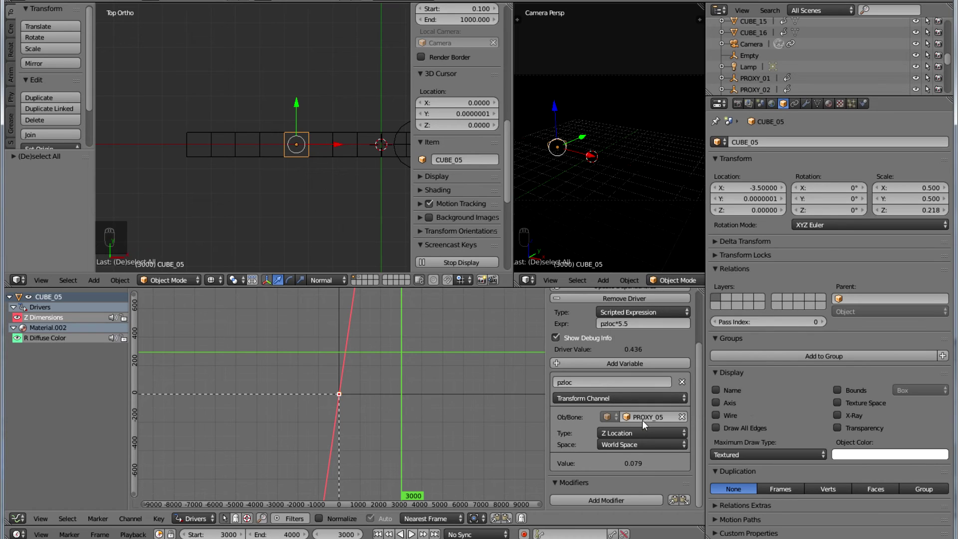
Set the target object of the pzloc variable in CUBE_06's Z Dimensions driver to PROXY_06
{"action": "right_click", "coordinate": [326, 152]}
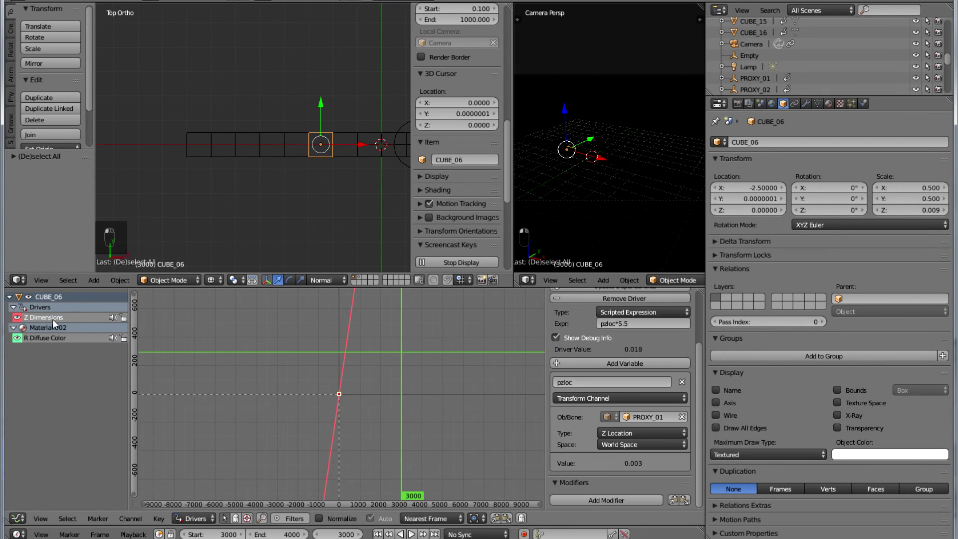
{"action": "left_click", "coordinate": [628, 417]}
{"action": "scroll", "coordinate": [651, 371], "scroll_direction": "down", "scroll_amount": 15}
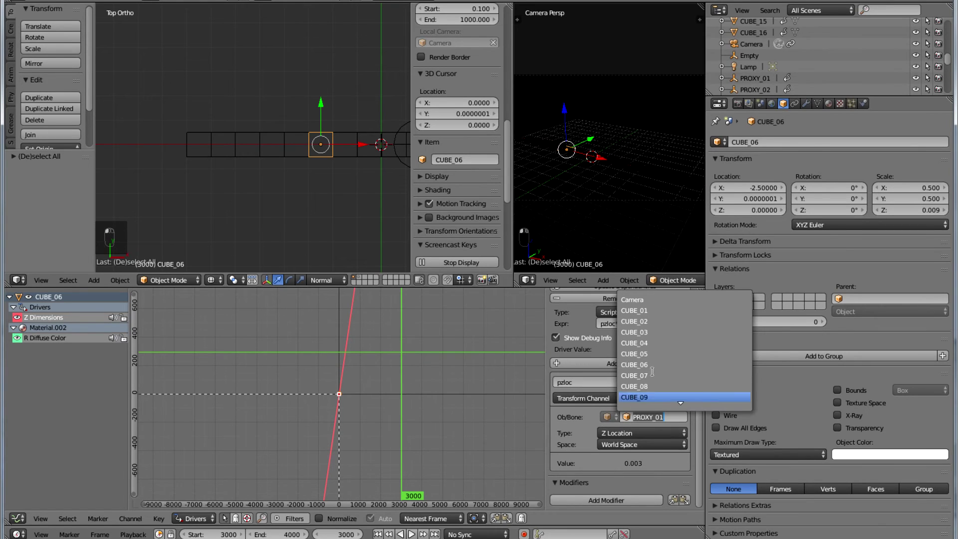
{"action": "scroll", "coordinate": [664, 371], "scroll_direction": "down", "scroll_amount": 13}
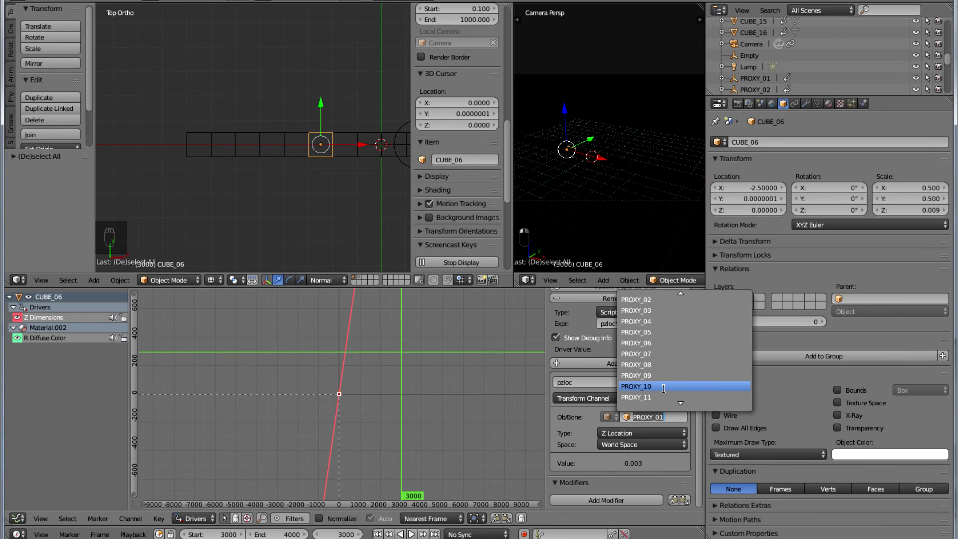
{"action": "left_click", "coordinate": [661, 344]}
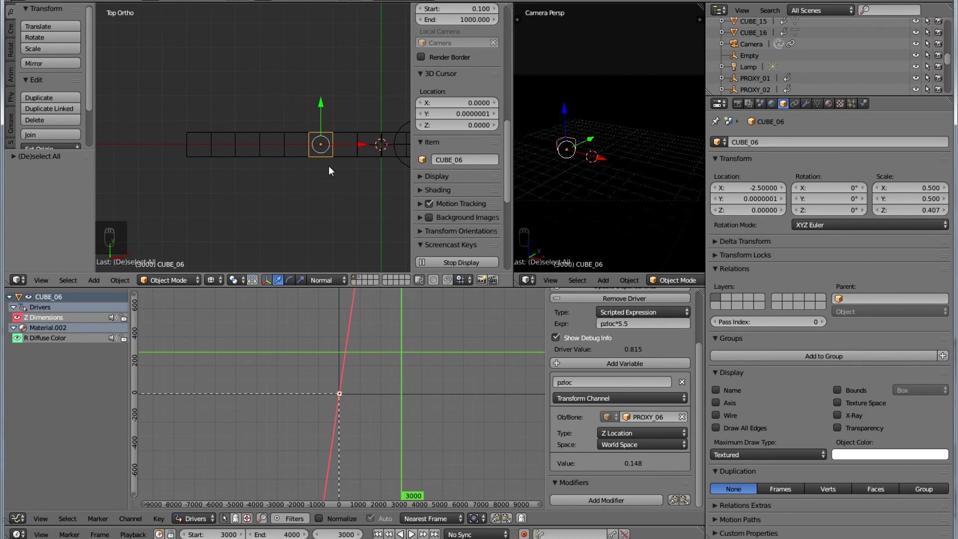
Set the target object of the pzloc variable in CUBE_07's Z Dimensions driver to PROXY_07
{"action": "right_click", "coordinate": [343, 154]}
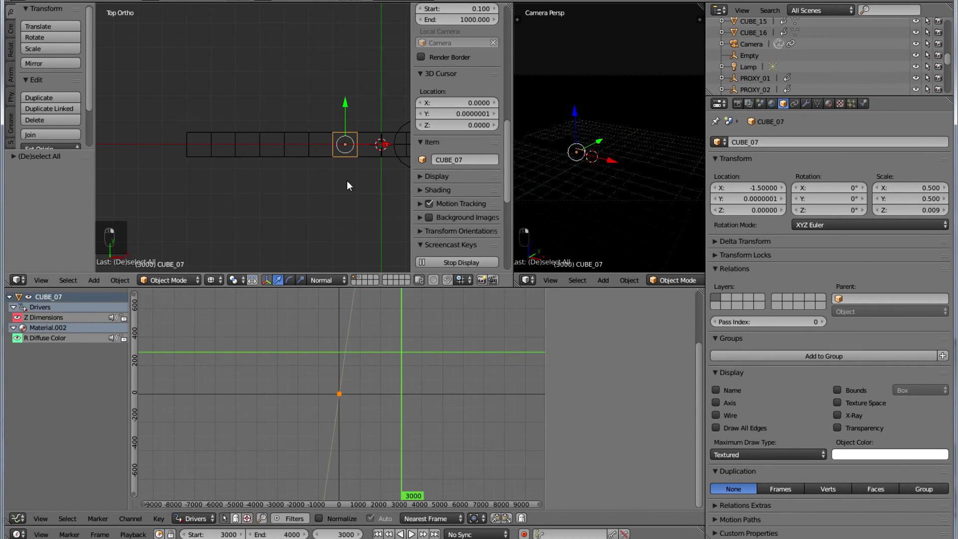
{"action": "left_click", "coordinate": [55, 319]}
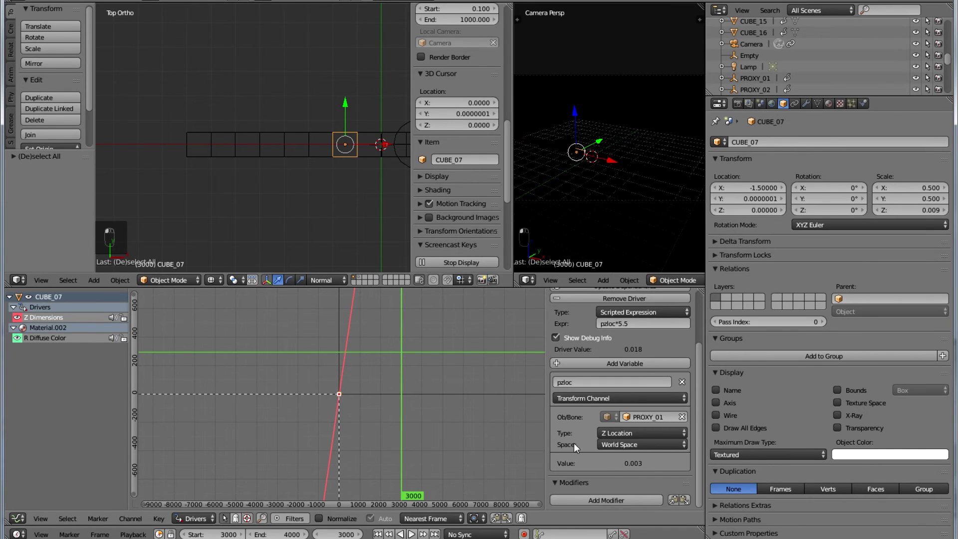
{"action": "left_click", "coordinate": [626, 417]}
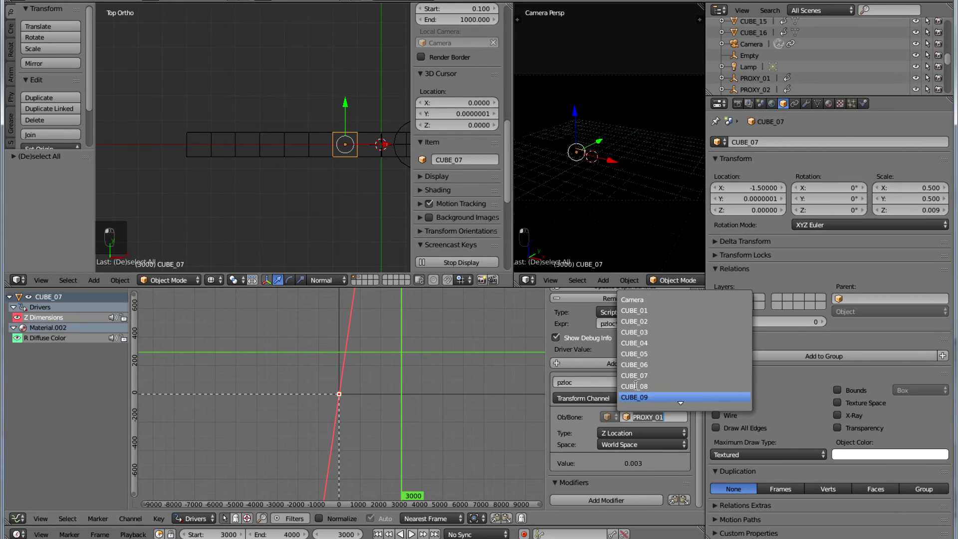
{"action": "scroll", "coordinate": [654, 370], "scroll_direction": "down", "scroll_amount": 20}
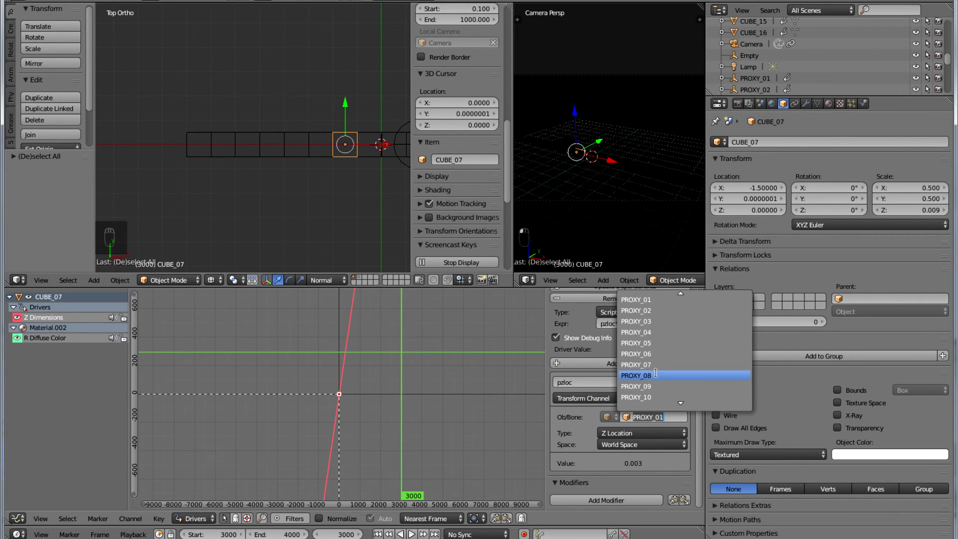
{"action": "left_click", "coordinate": [659, 365]}
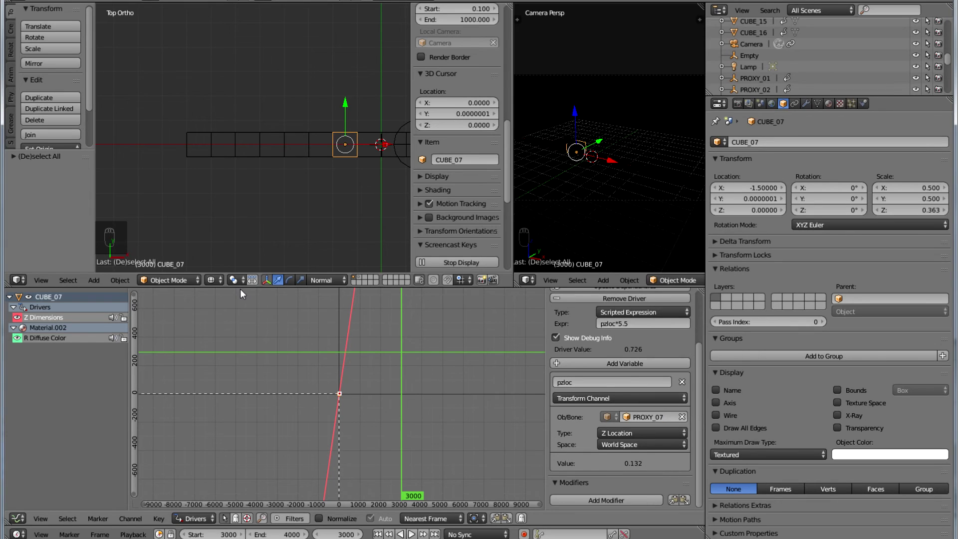
Set the target object of the pzloc variable in CUBE_08's Z Dimensions driver to PROXY_08
{"action": "right_click", "coordinate": [373, 153]}
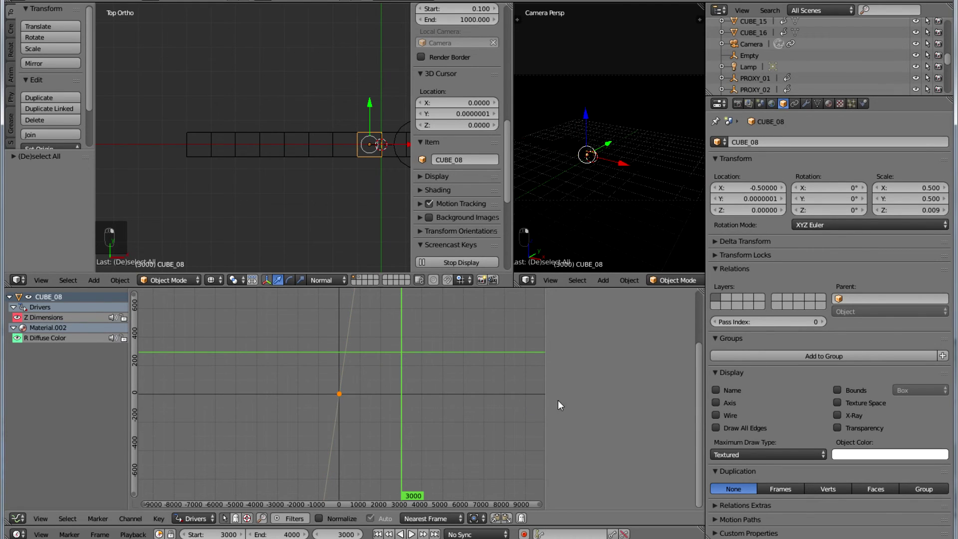
{"action": "left_click", "coordinate": [47, 316]}
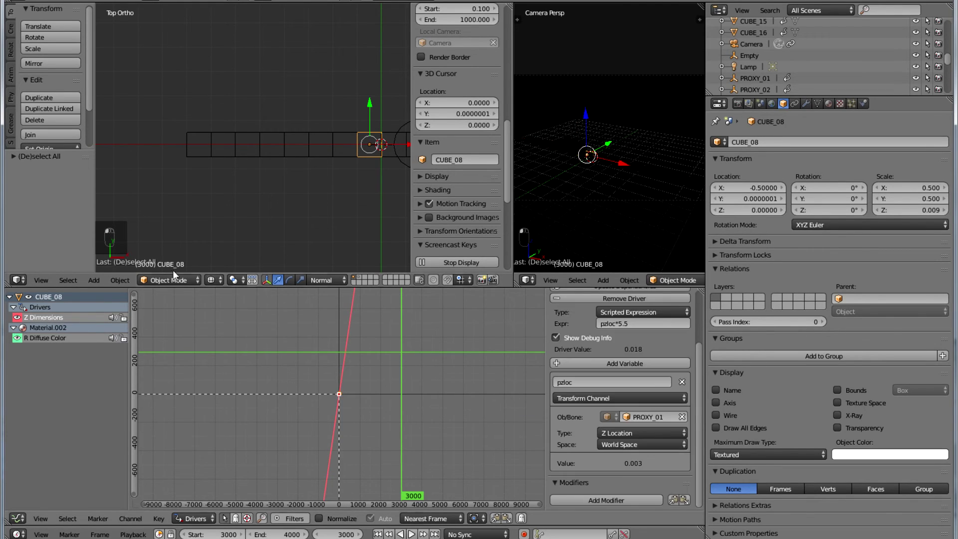
{"action": "left_click", "coordinate": [623, 416]}
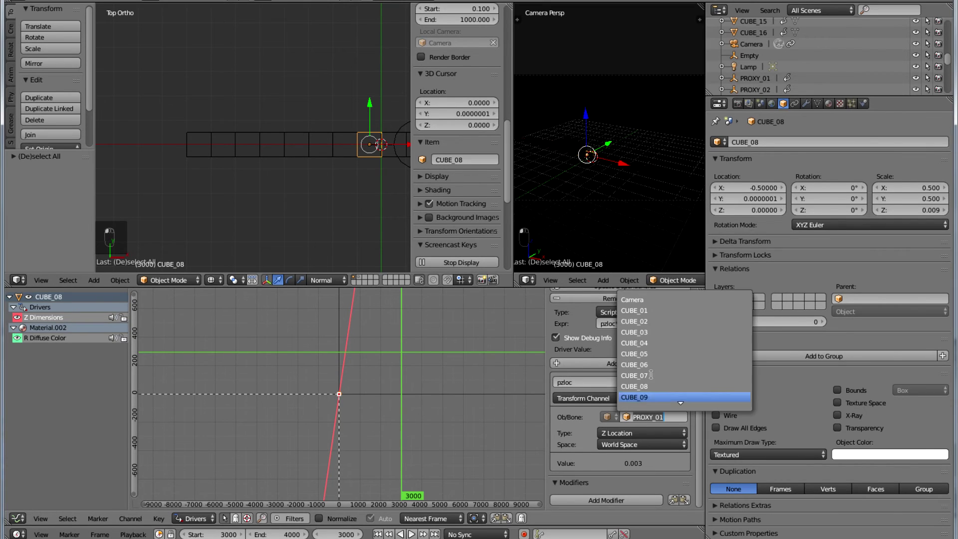
{"action": "scroll", "coordinate": [664, 358], "scroll_direction": "down", "scroll_amount": 19}
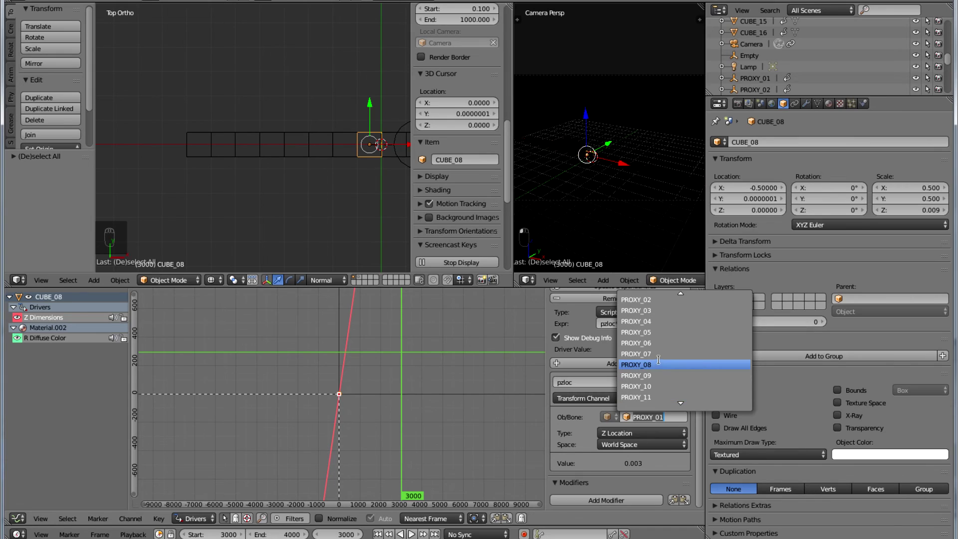
{"action": "left_click", "coordinate": [656, 363]}
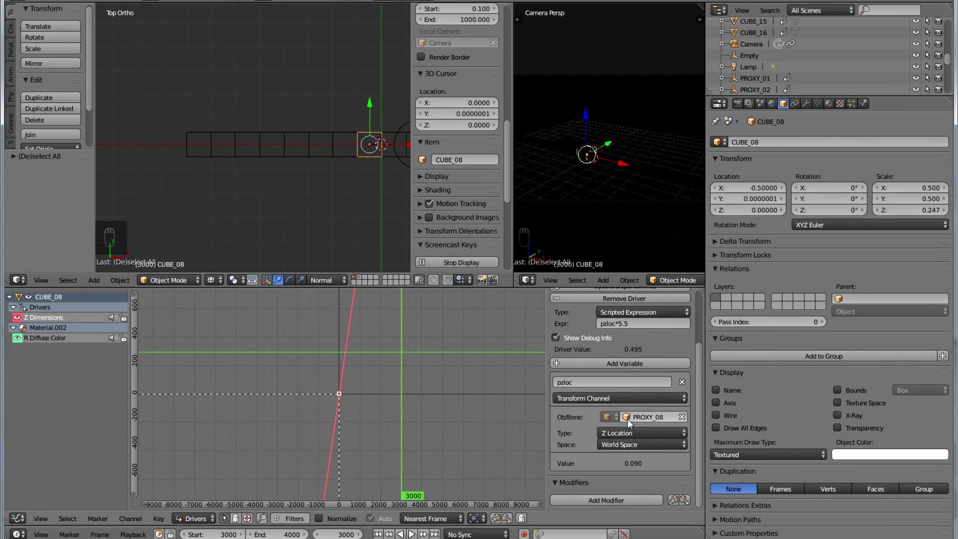
Set the target object of the pzloc variable in CUBE_09's Z Dimensions driver to PROXY_09
{"action": "right_click", "coordinate": [390, 154]}
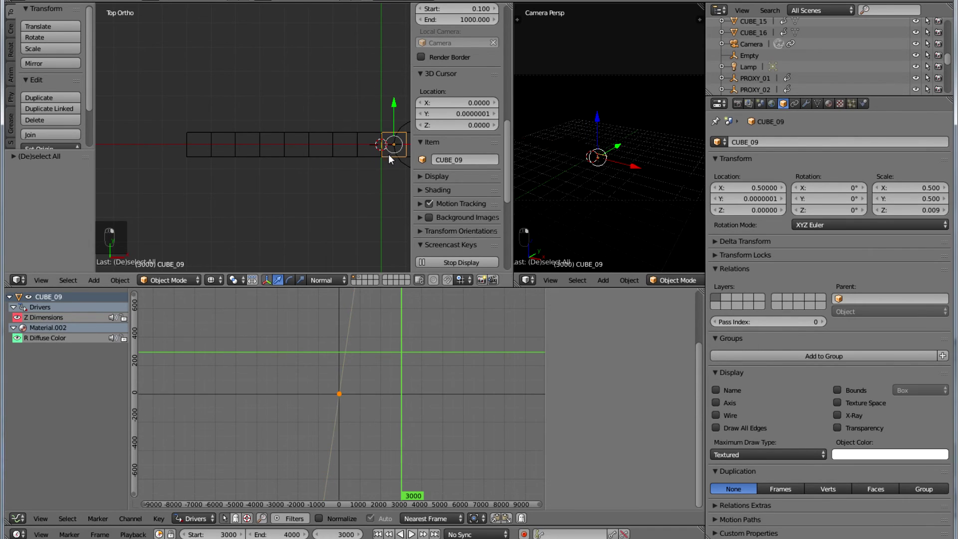
{"action": "left_click", "coordinate": [31, 317]}
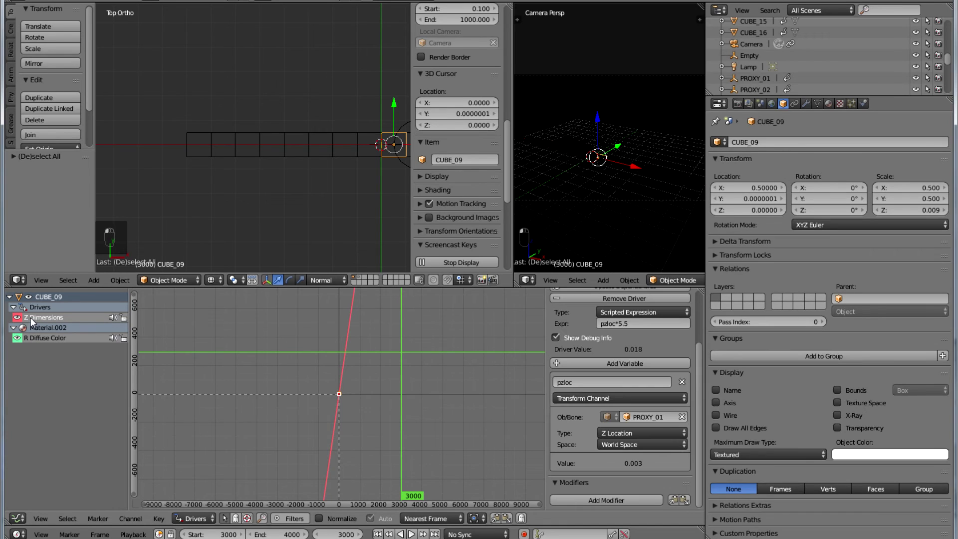
{"action": "left_click", "coordinate": [649, 416]}
{"action": "scroll", "coordinate": [647, 391], "scroll_direction": "down", "scroll_amount": 20}
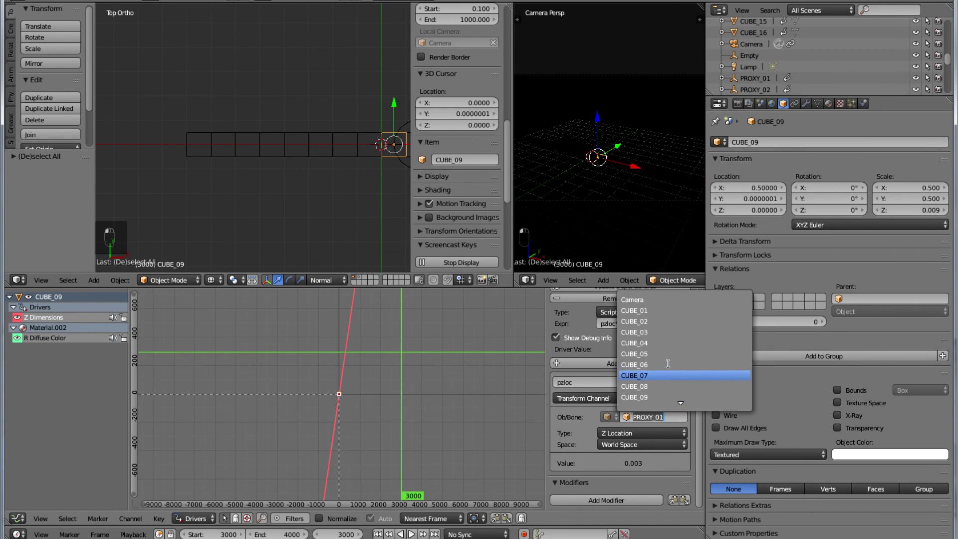
{"action": "scroll", "coordinate": [669, 374], "scroll_direction": "down", "scroll_amount": 4}
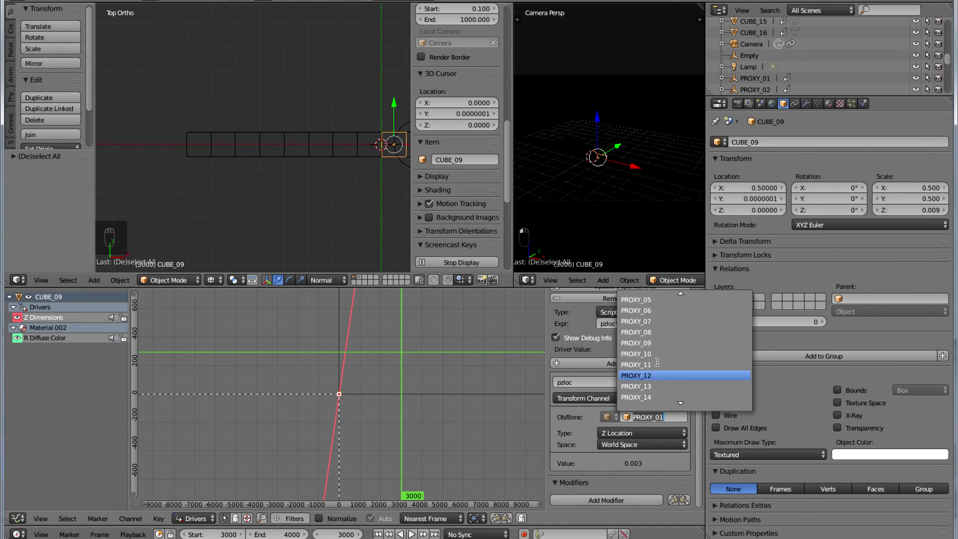
{"action": "left_click", "coordinate": [659, 342]}
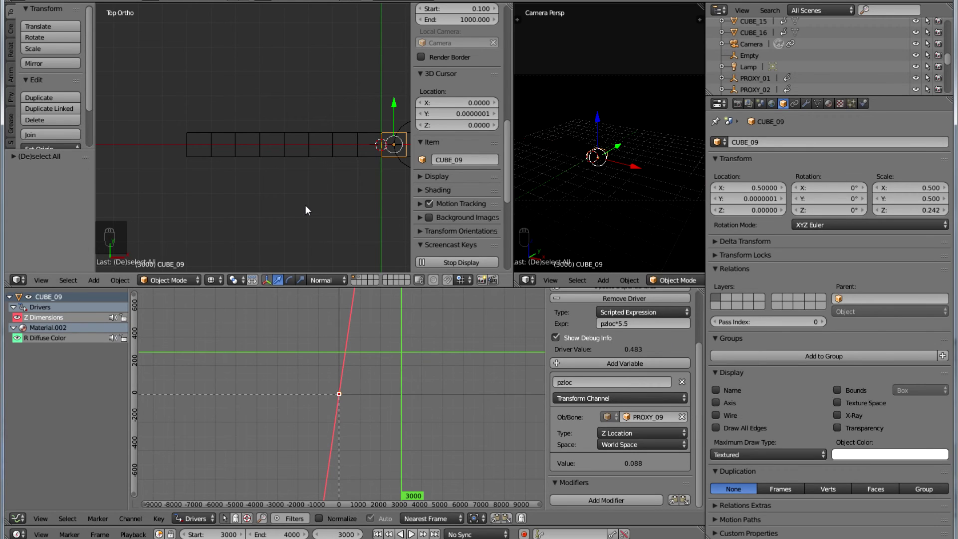
Set the target object of the pzloc variable in CUBE_10's Z Dimensions driver to PROXY_10
{"action": "scroll", "coordinate": [307, 206], "scroll_direction": "up", "scroll_amount": 8, "text": "ctrl"}
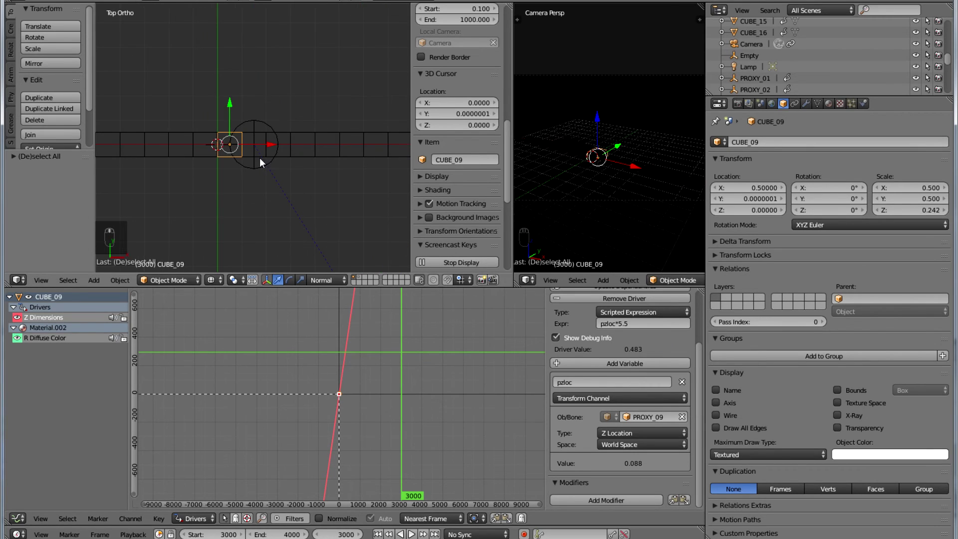
{"action": "right_click", "coordinate": [248, 151]}
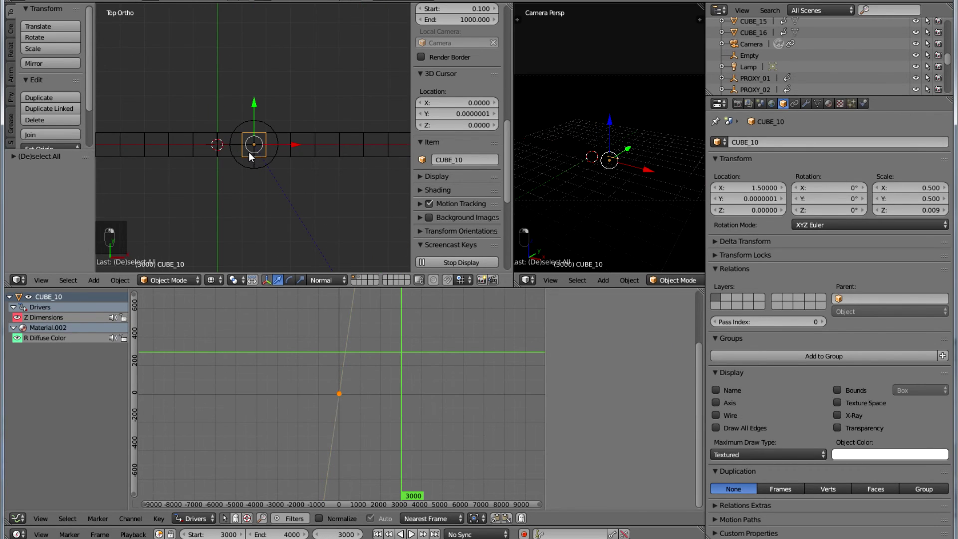
{"action": "left_click", "coordinate": [44, 316]}
{"action": "left_click", "coordinate": [648, 417]}
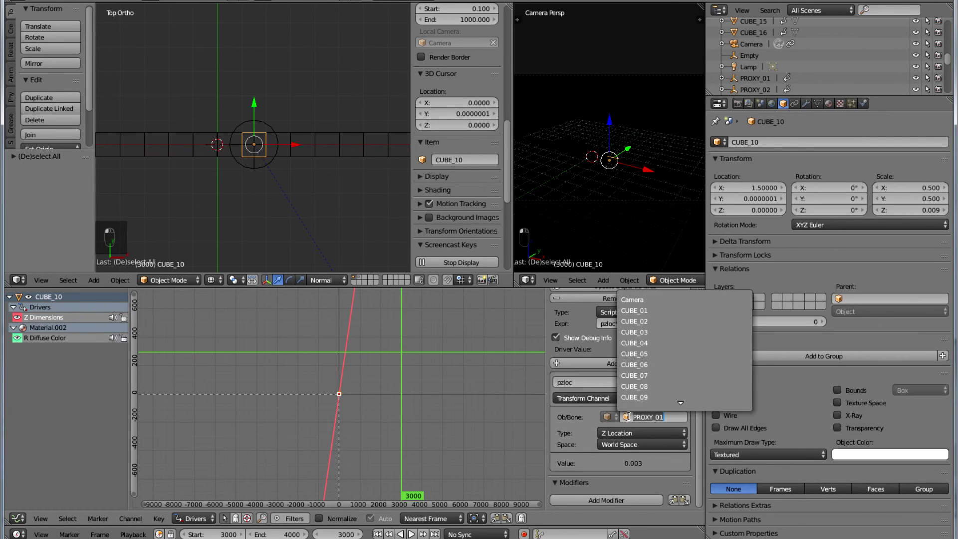
{"action": "scroll", "coordinate": [665, 376], "scroll_direction": "down", "scroll_amount": 12}
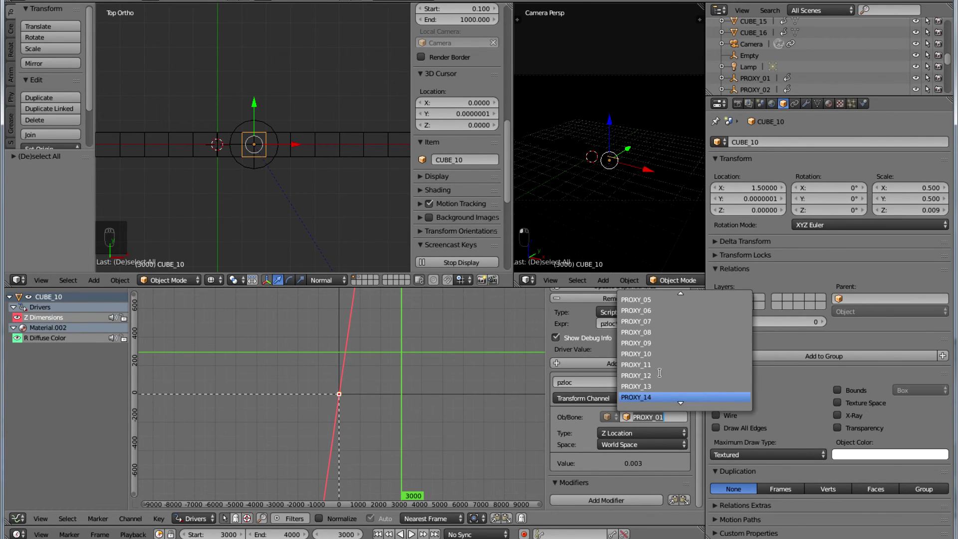
{"action": "left_click", "coordinate": [658, 355]}
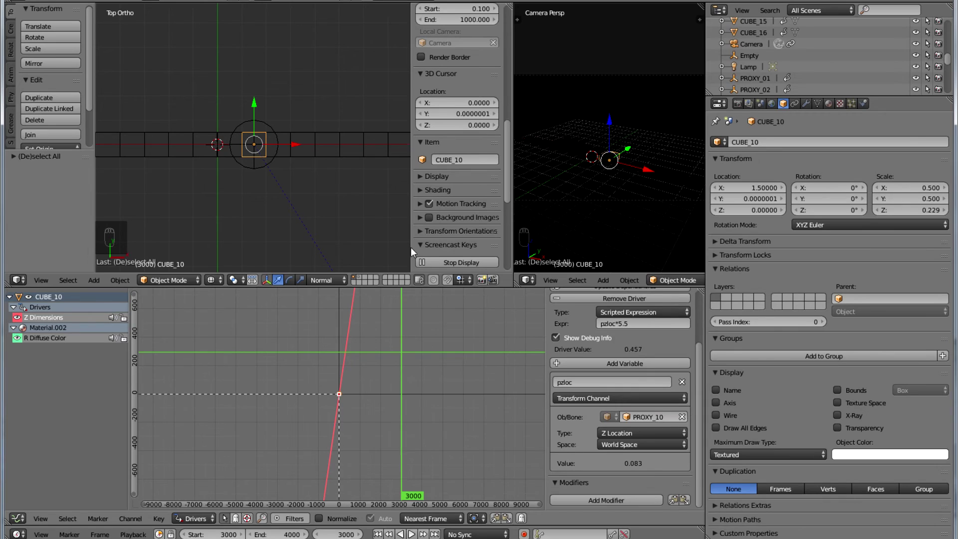
Set the target object of the pzloc variable in CUBE_11's Z Dimensions driver to PROXY_11
{"action": "right_click", "coordinate": [280, 149]}
{"action": "right_click", "coordinate": [280, 153]}
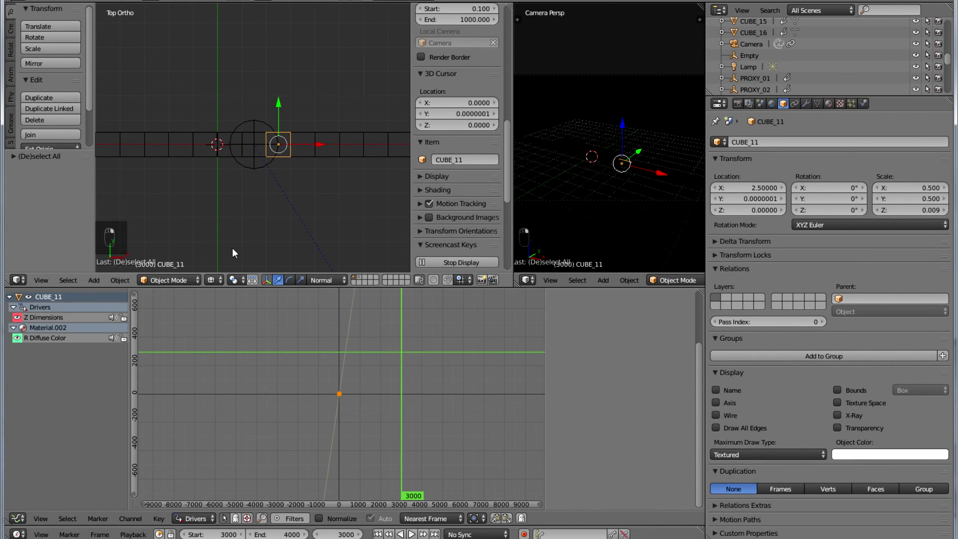
{"action": "left_click", "coordinate": [49, 320]}
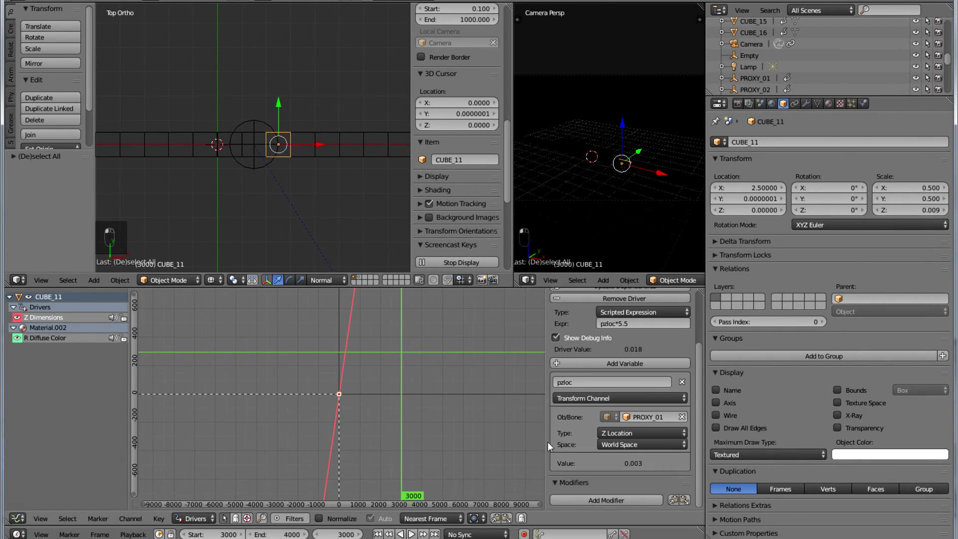
{"action": "left_click", "coordinate": [618, 418]}
{"action": "scroll", "coordinate": [673, 382], "scroll_direction": "down", "scroll_amount": 2}
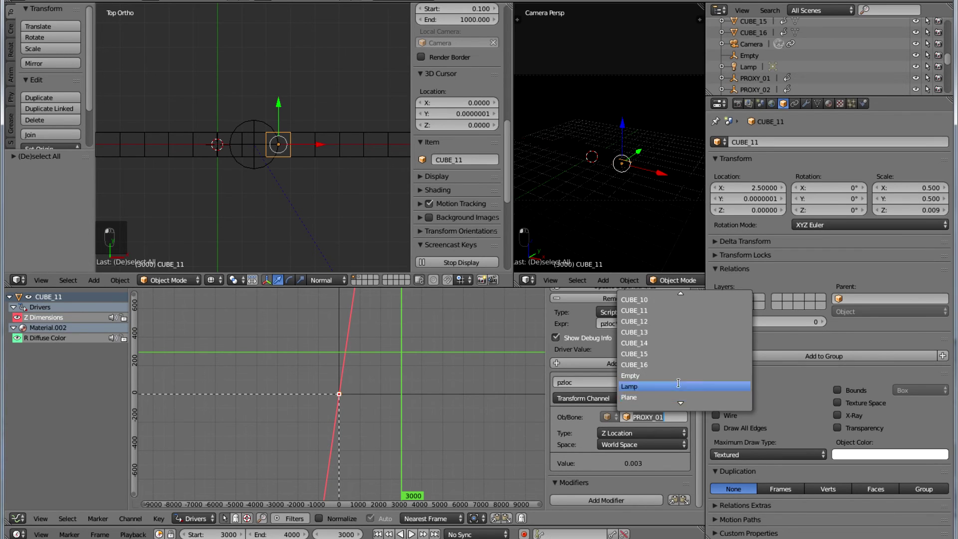
{"action": "scroll", "coordinate": [673, 381], "scroll_direction": "down", "scroll_amount": 10}
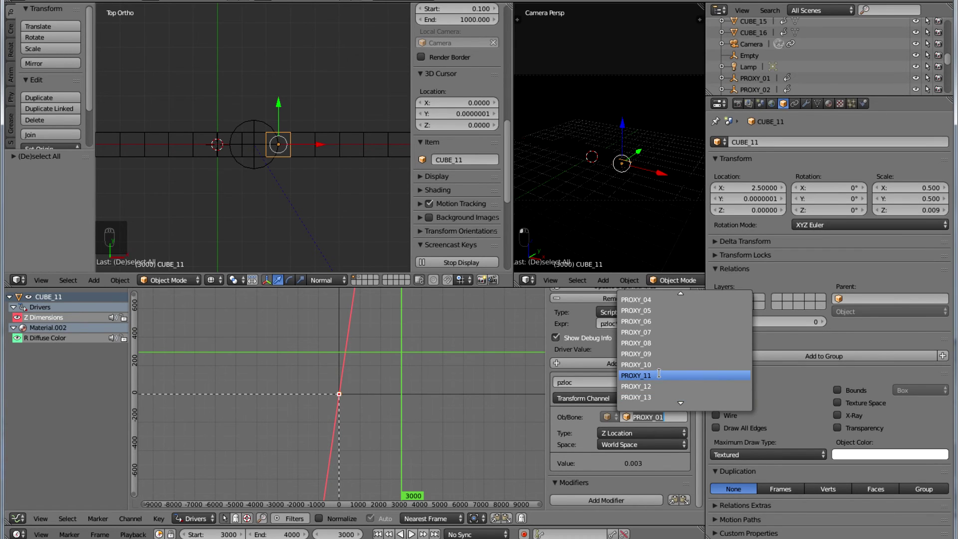
{"action": "left_click", "coordinate": [660, 375]}
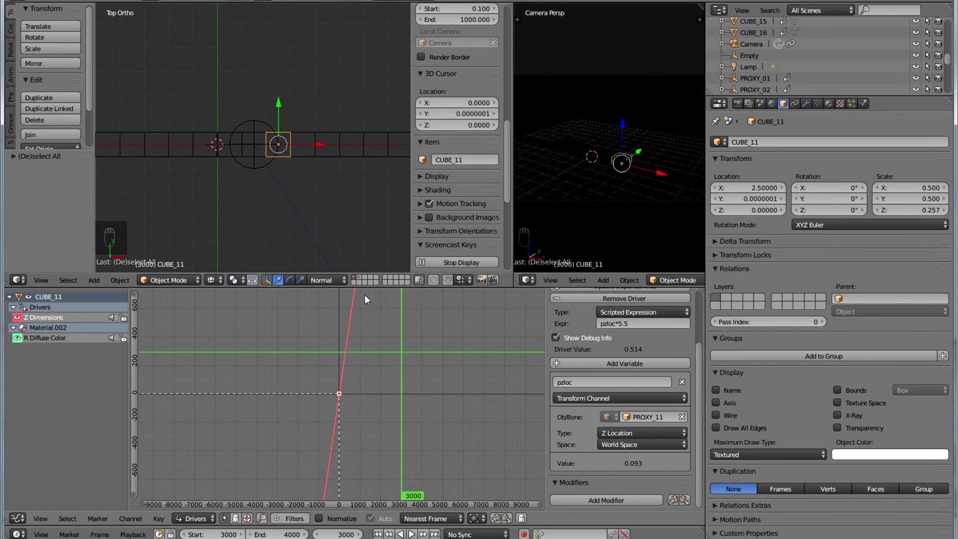
Set the target object of the pzloc variable in CUBE_12's Z Dimensions driver to PROXY_12
{"action": "right_click", "coordinate": [301, 153]}
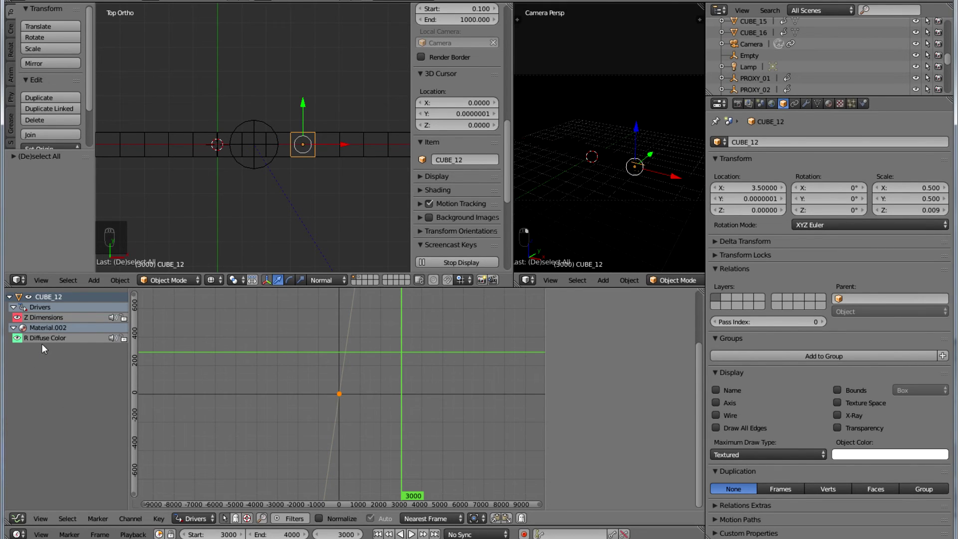
{"action": "left_click", "coordinate": [44, 321]}
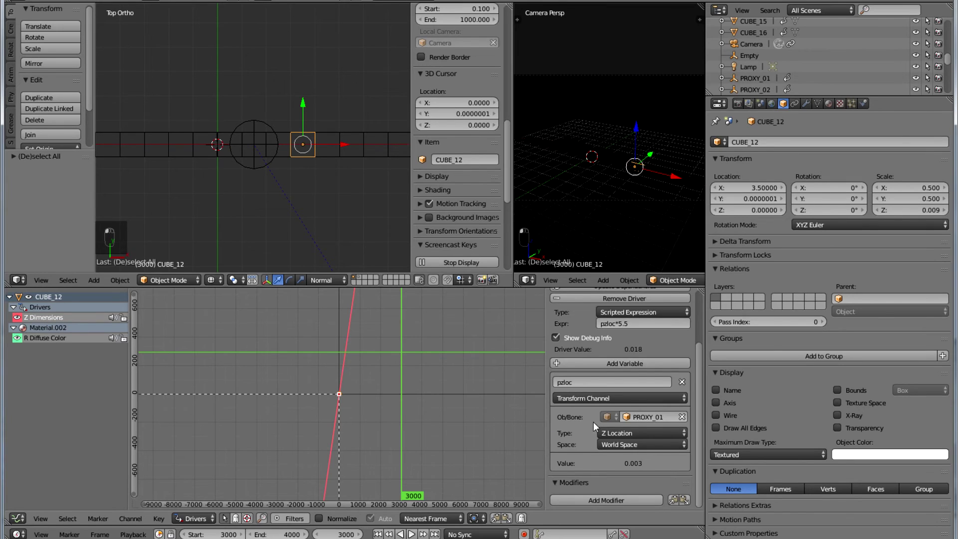
{"action": "left_click", "coordinate": [623, 418]}
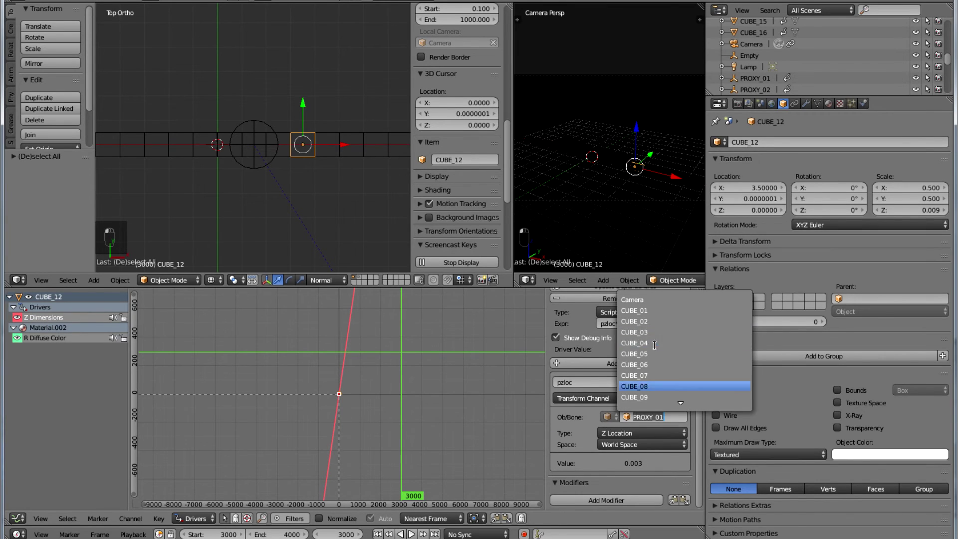
{"action": "scroll", "coordinate": [654, 345], "scroll_direction": "down", "scroll_amount": 15}
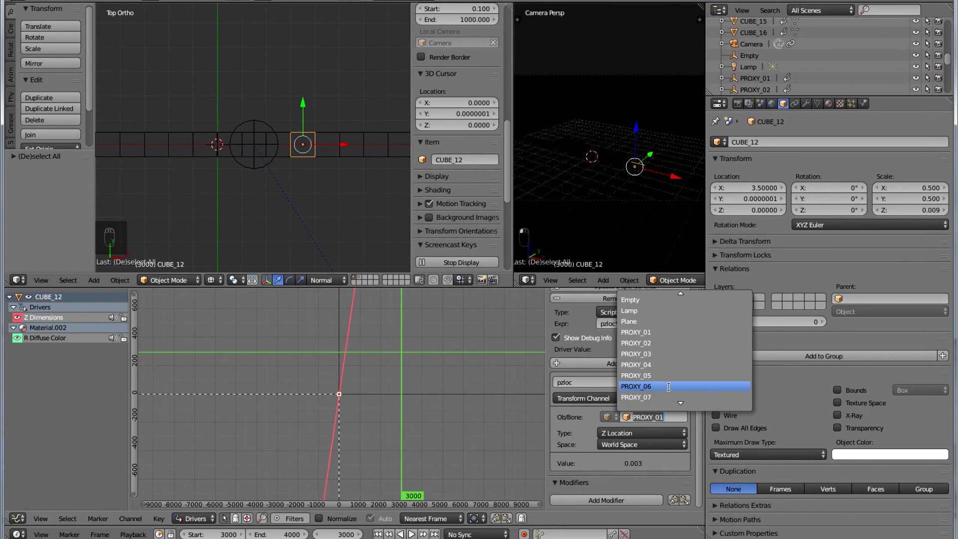
{"action": "scroll", "coordinate": [669, 388], "scroll_direction": "down", "scroll_amount": 5}
{"action": "left_click", "coordinate": [668, 395]}
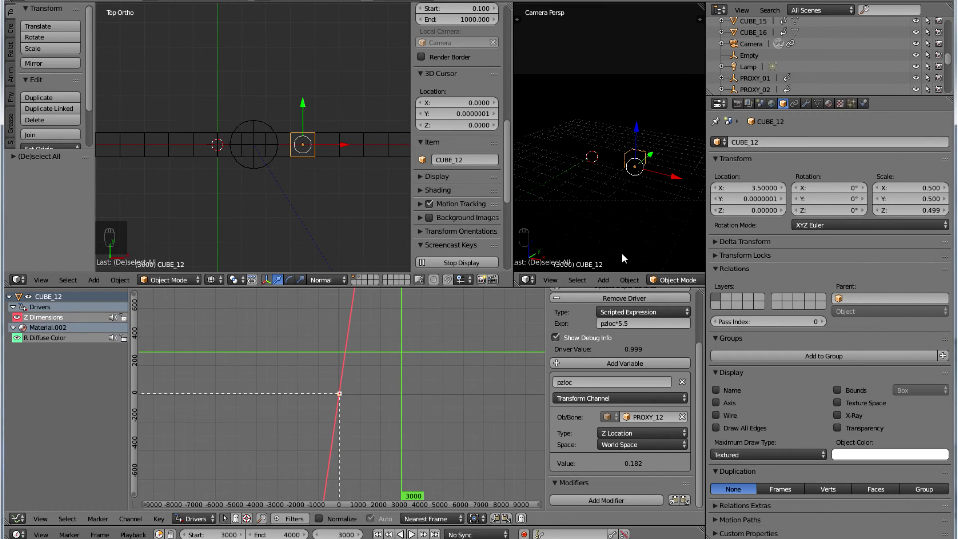
Set the target object of the pzloc variable in CUBE_13's Z Dimensions driver to PROXY_13
{"action": "right_click", "coordinate": [330, 155]}
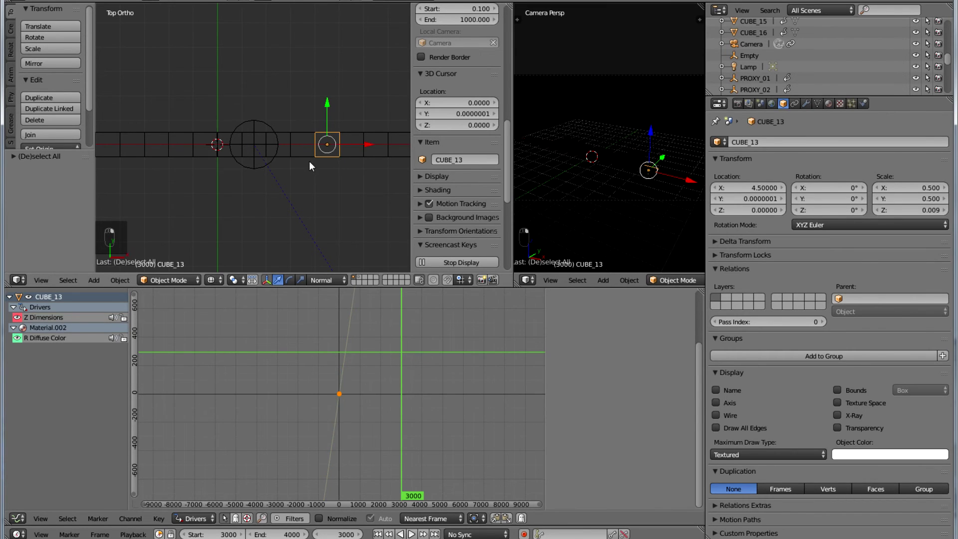
{"action": "left_click", "coordinate": [48, 321]}
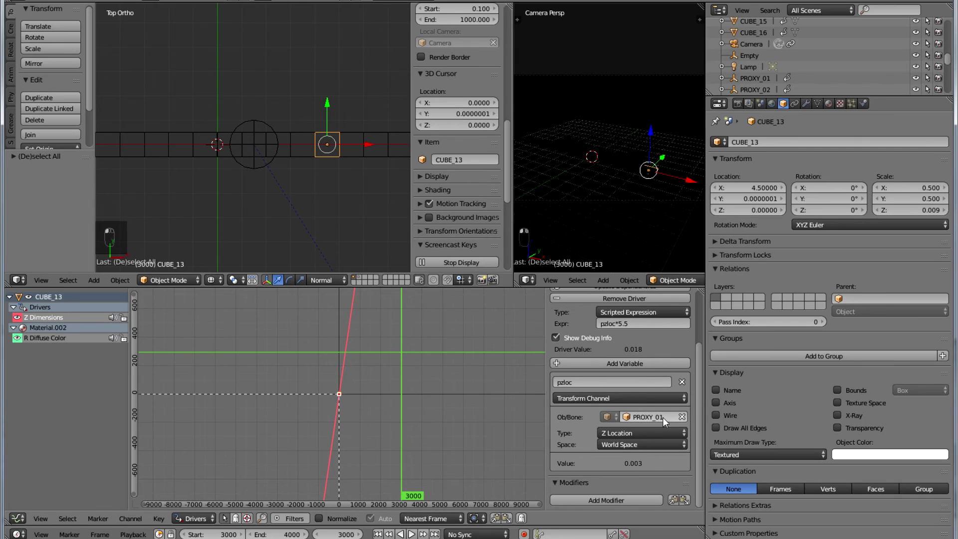
{"action": "left_click", "coordinate": [628, 418]}
{"action": "scroll", "coordinate": [664, 369], "scroll_direction": "down", "scroll_amount": 3}
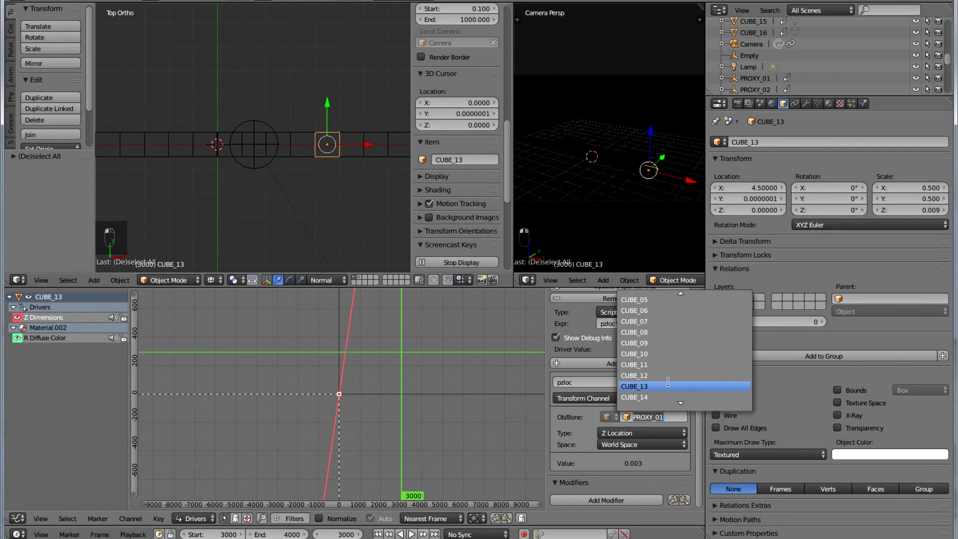
{"action": "scroll", "coordinate": [667, 377], "scroll_direction": "down", "scroll_amount": 10}
{"action": "scroll", "coordinate": [666, 379], "scroll_direction": "down", "scroll_amount": 3}
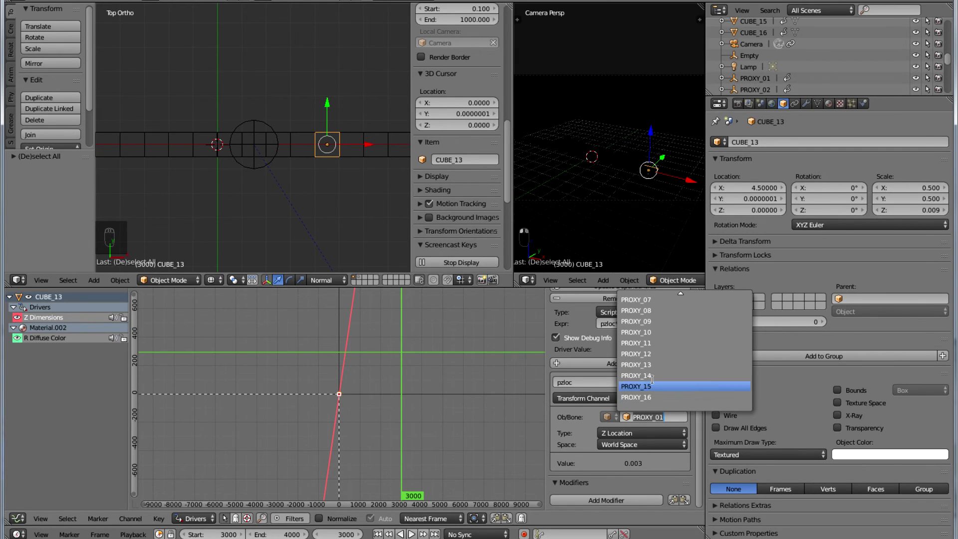
{"action": "left_click", "coordinate": [657, 367]}
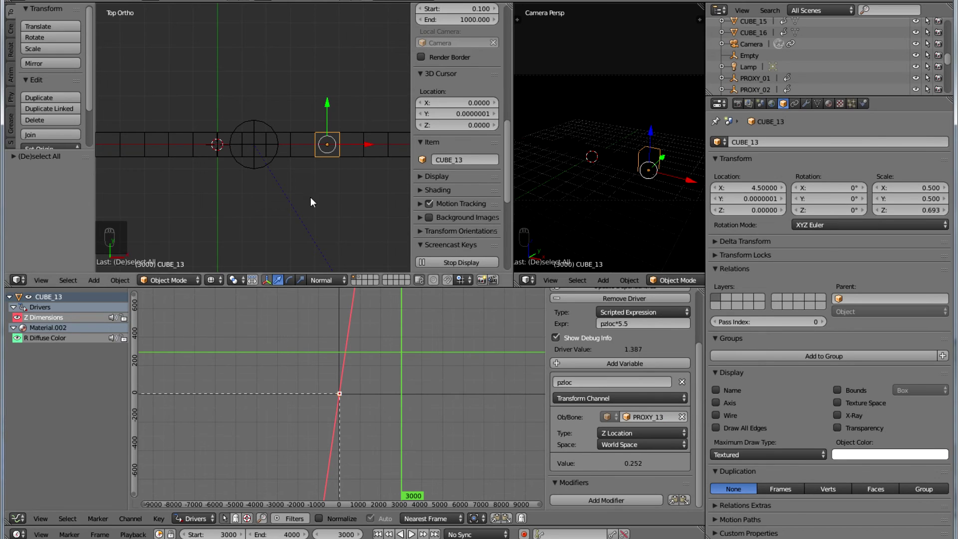
Set the target object of the pzloc variable in CUBE_14's Z Dimensions driver to PROXY_14
{"action": "right_click", "coordinate": [352, 148]}
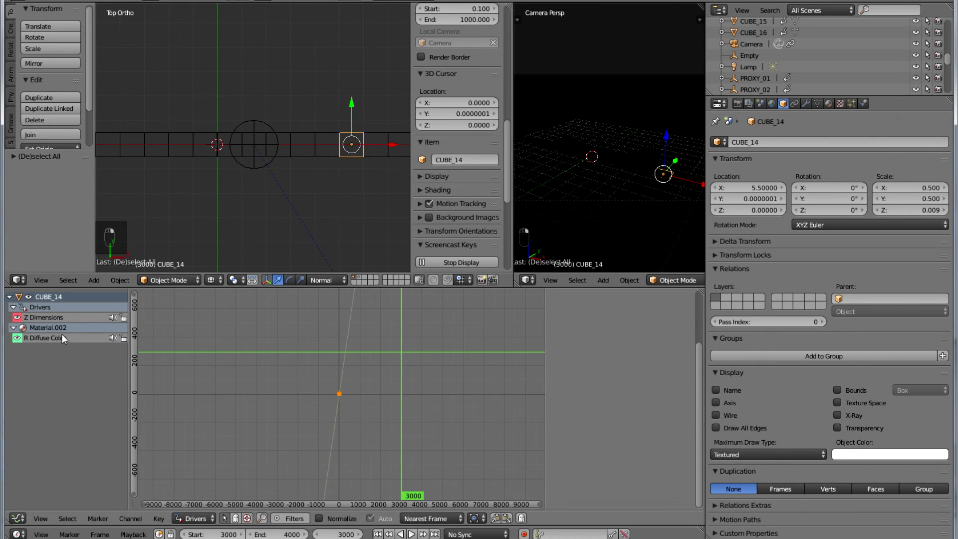
{"action": "left_click", "coordinate": [43, 321]}
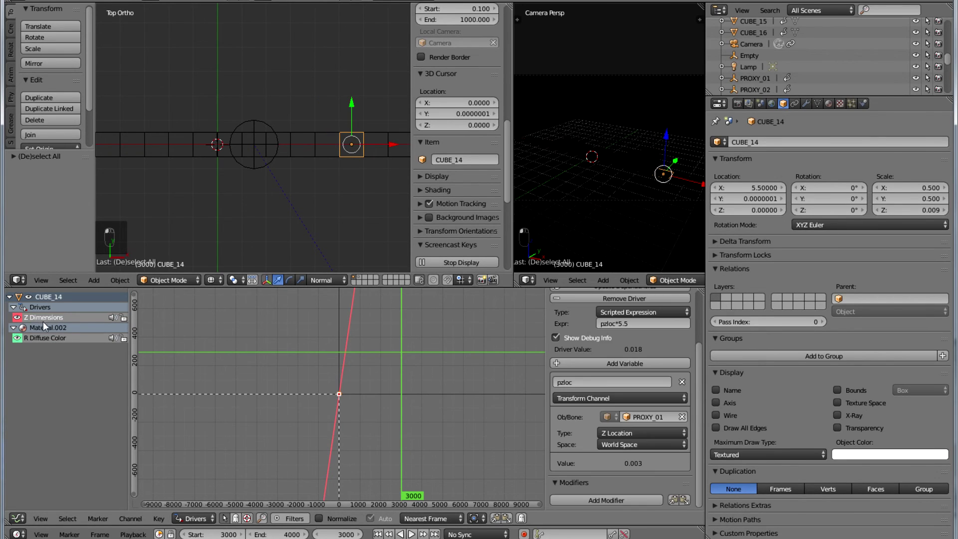
{"action": "left_click", "coordinate": [630, 417]}
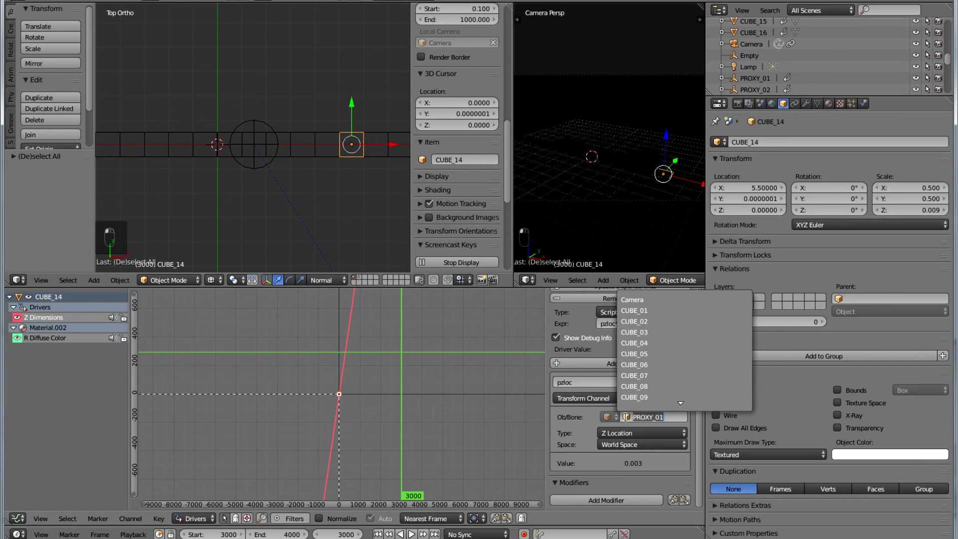
{"action": "scroll", "coordinate": [673, 370], "scroll_direction": "down", "scroll_amount": 4}
{"action": "scroll", "coordinate": [673, 370], "scroll_direction": "down", "scroll_amount": 18}
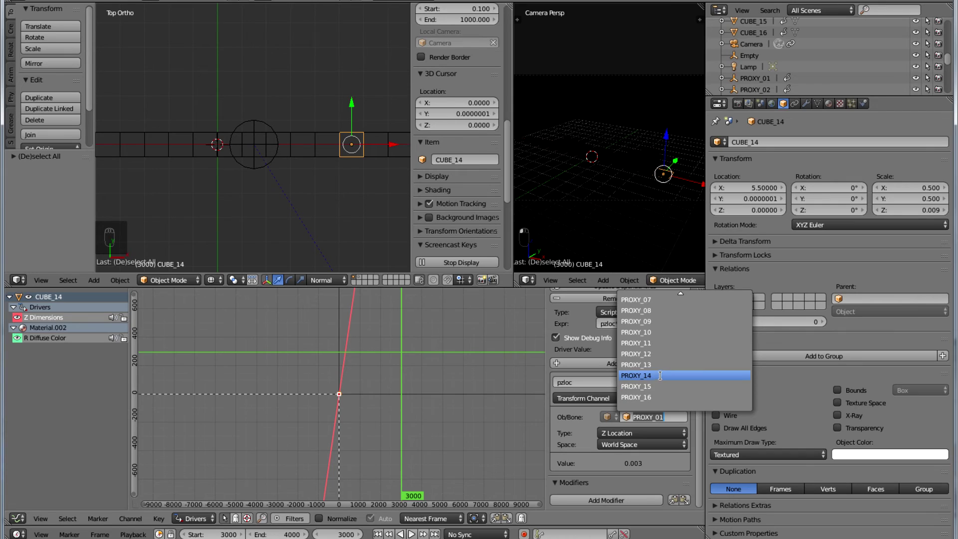
{"action": "left_click", "coordinate": [668, 376]}
Set the target object of the pzloc variable in CUBE_15's Z Dimensions driver to PROXY_15
{"action": "right_click", "coordinate": [381, 155]}
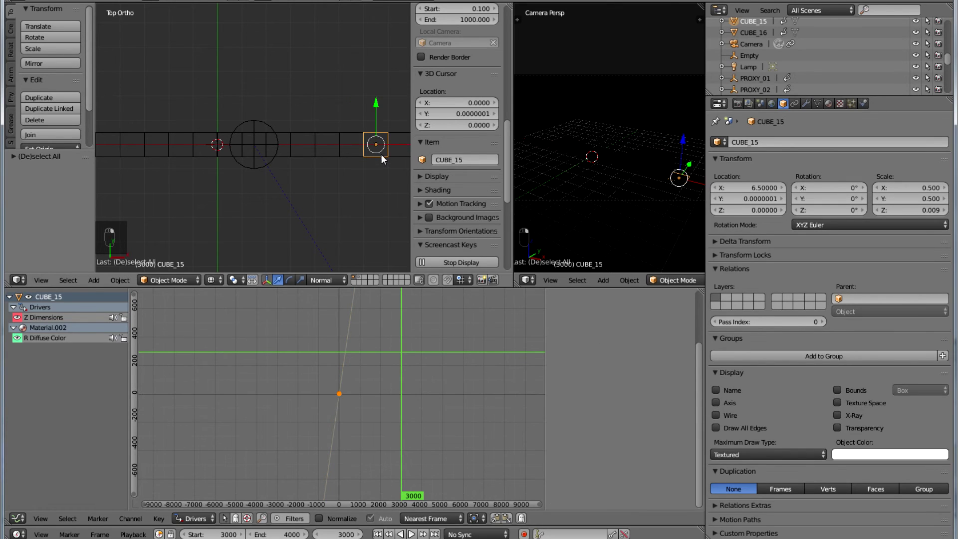
{"action": "left_click", "coordinate": [38, 320]}
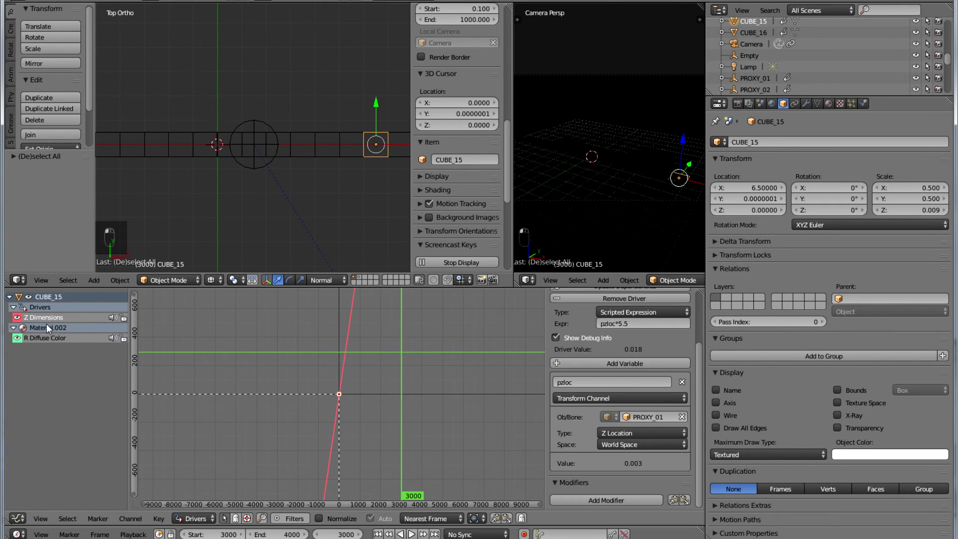
{"action": "left_click", "coordinate": [647, 417]}
{"action": "scroll", "coordinate": [645, 354], "scroll_direction": "down", "scroll_amount": 5}
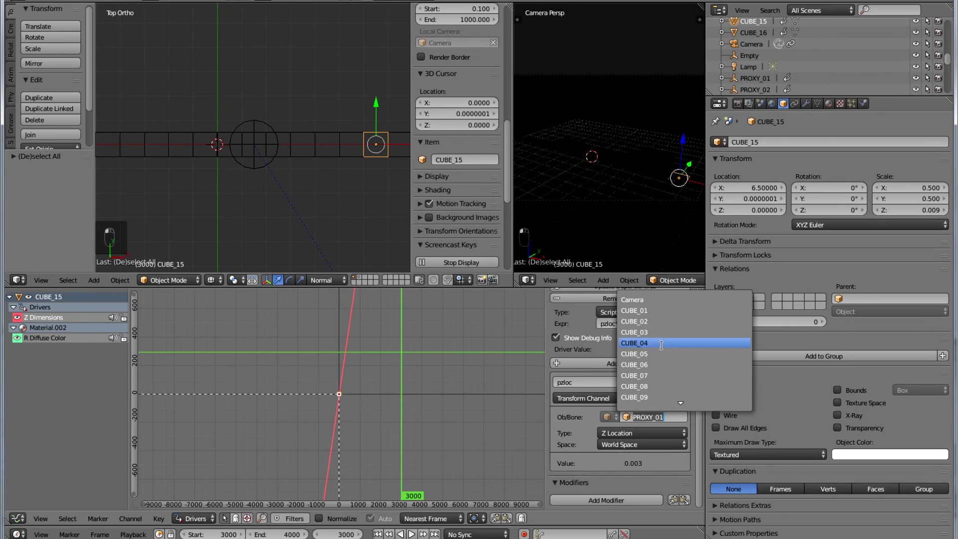
{"action": "scroll", "coordinate": [645, 354], "scroll_direction": "down", "scroll_amount": 18}
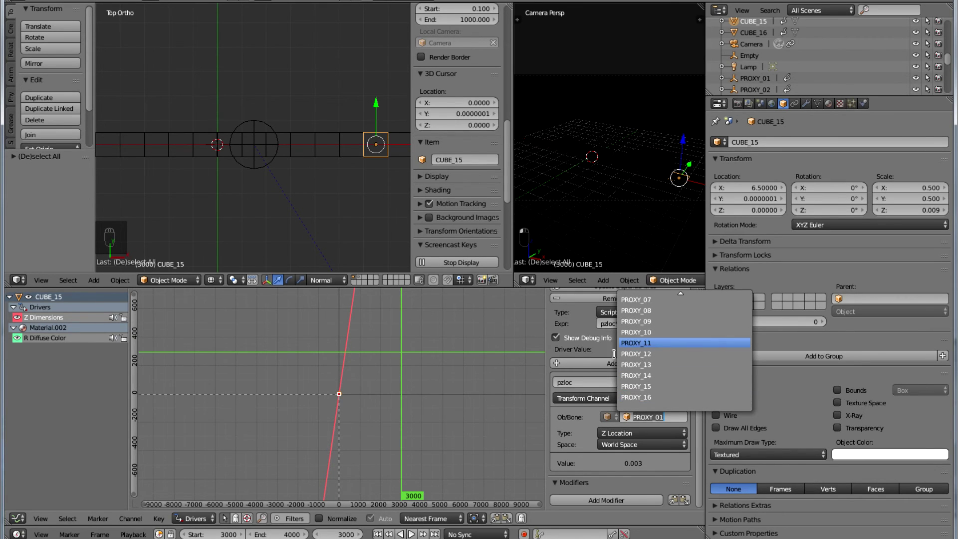
{"action": "left_click", "coordinate": [646, 387]}
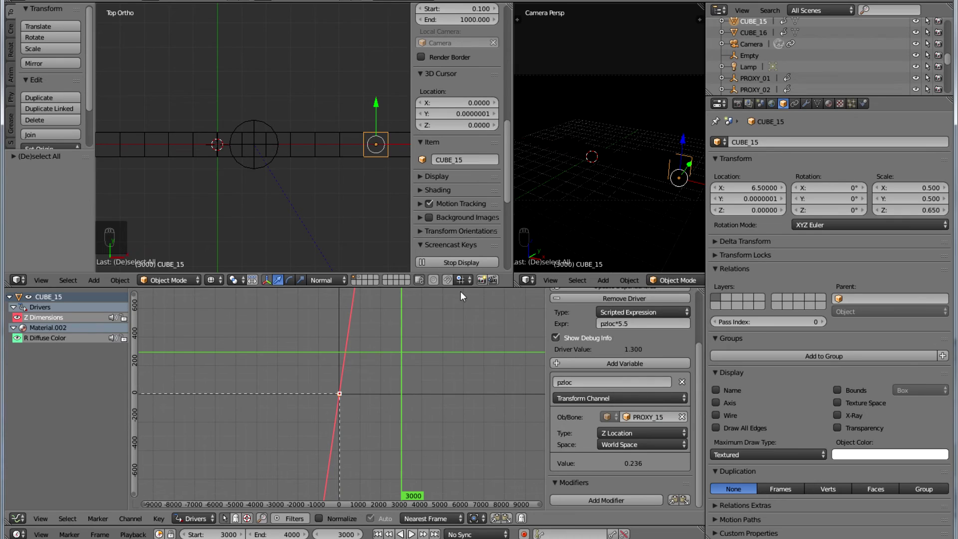
Set the target object of the pzloc variable in CUBE_16's Z Dimensions driver to PROXY_16
{"action": "right_click", "coordinate": [400, 155]}
{"action": "left_click", "coordinate": [58, 320]}
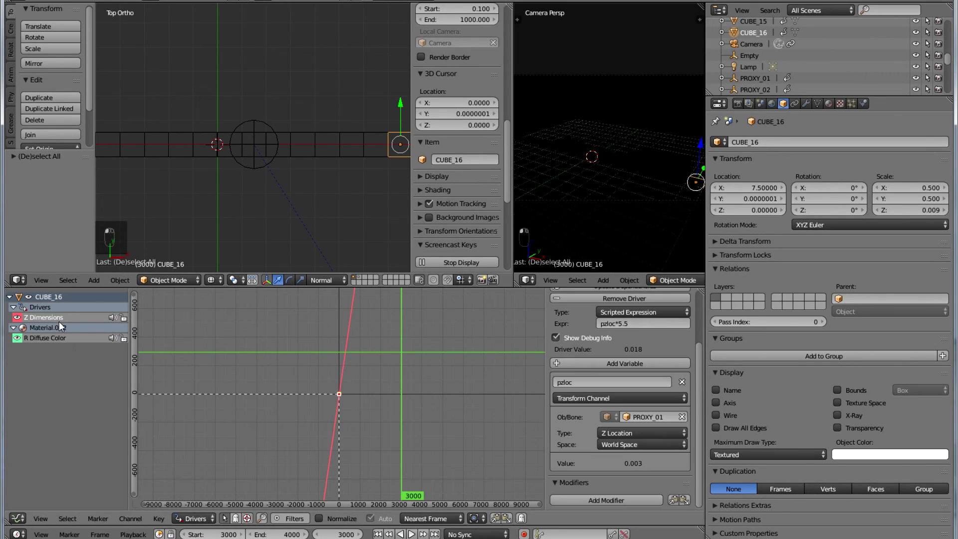
{"action": "left_click", "coordinate": [651, 416]}
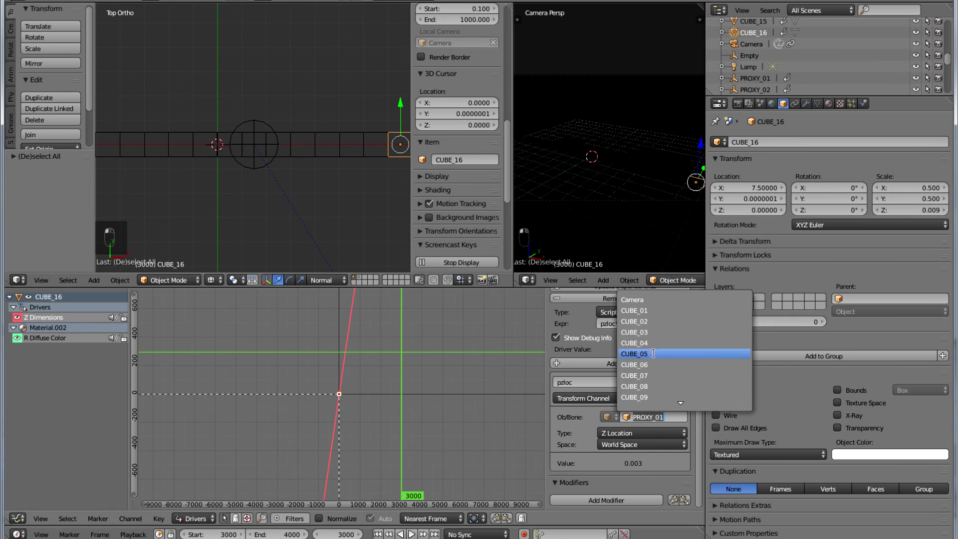
{"action": "scroll", "coordinate": [657, 360], "scroll_direction": "down", "scroll_amount": 4}
{"action": "scroll", "coordinate": [657, 360], "scroll_direction": "down", "scroll_amount": 20}
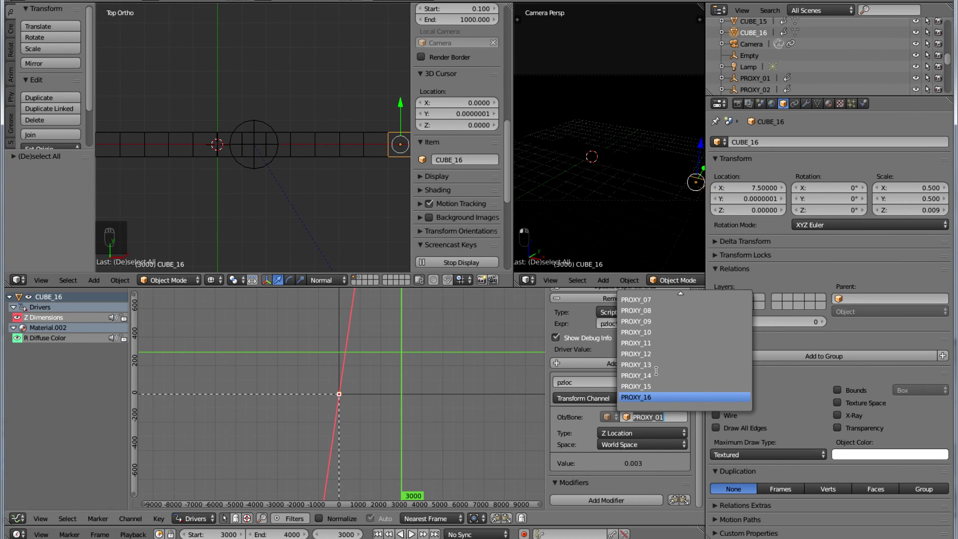
{"action": "left_click", "coordinate": [646, 396]}
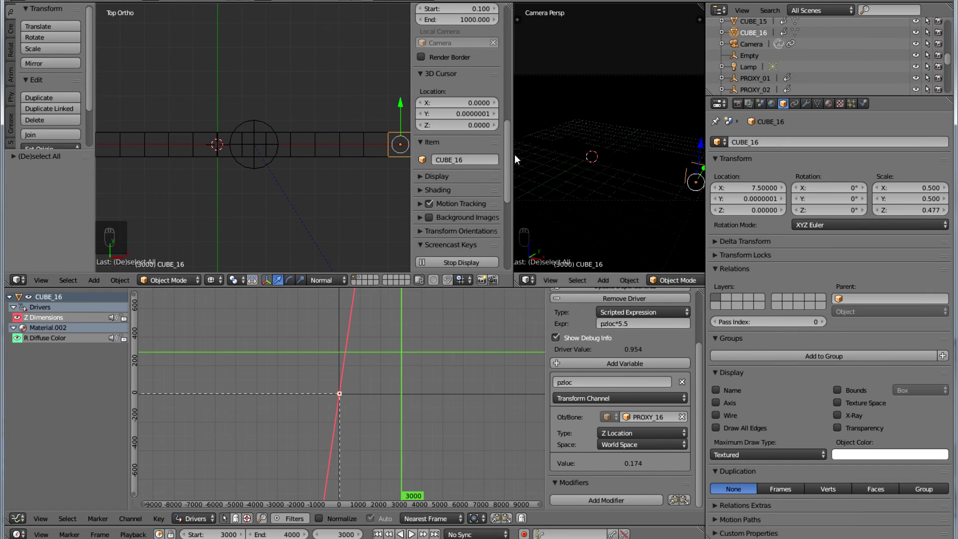
Enlarge the camera view and play the animation to check how the row of cubes moves
{"action": "left_click_drag", "start_coordinate": [515, 159], "coordinate": [236, 153]}
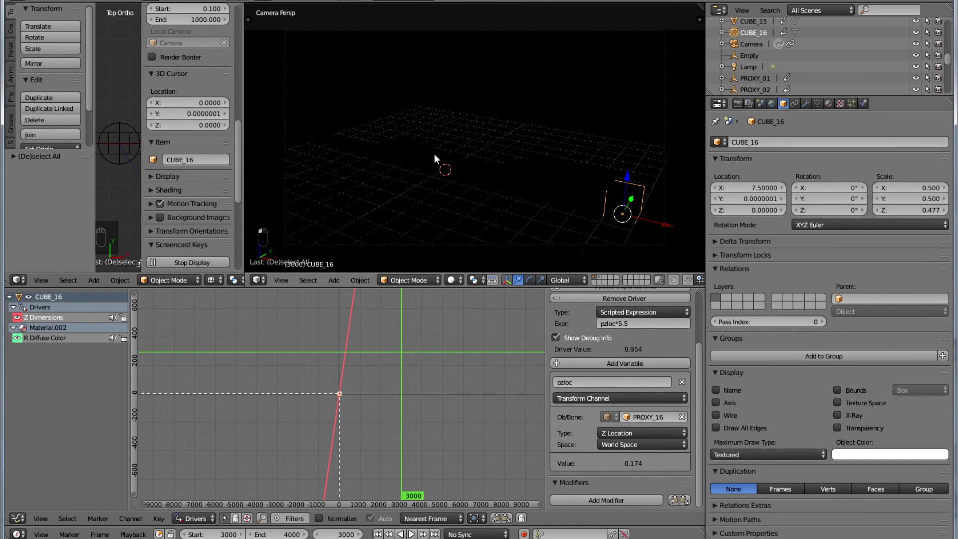
{"action": "key", "text": "alt+a"}
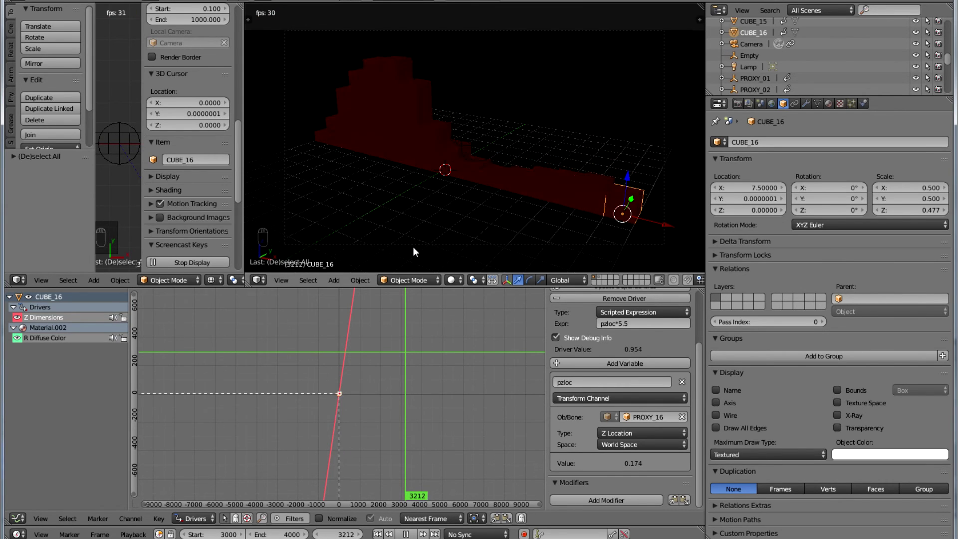
{"action": "key", "text": "Escape"}
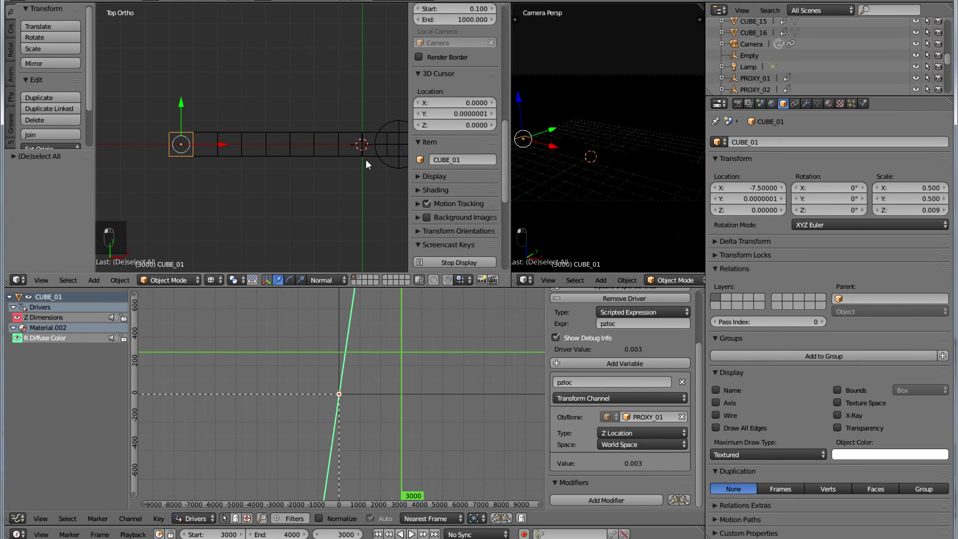
Examine the material assigned to the individual cubes between CUBE_01 and CUBE_07
{"action": "left_click", "coordinate": [829, 103]}
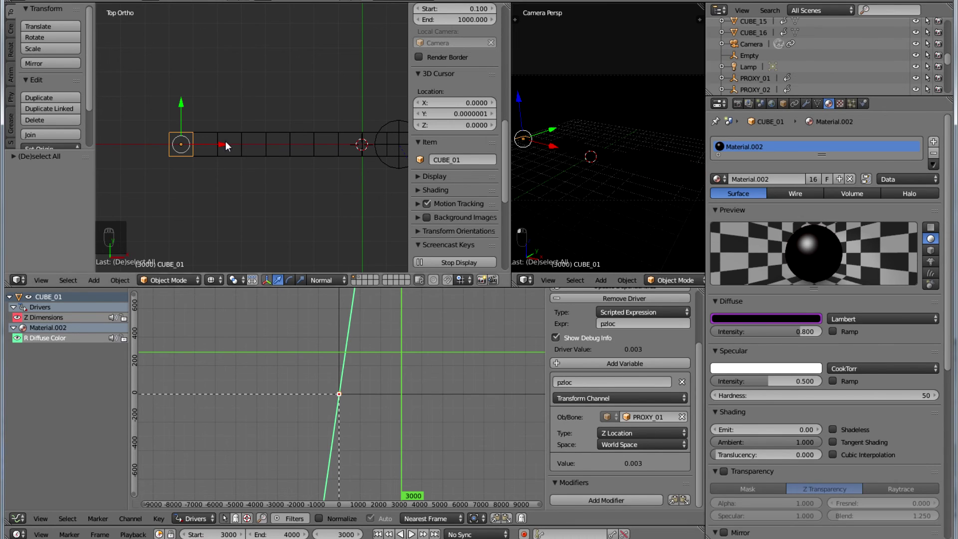
{"action": "right_click", "coordinate": [234, 150]}
{"action": "key", "text": "g"}
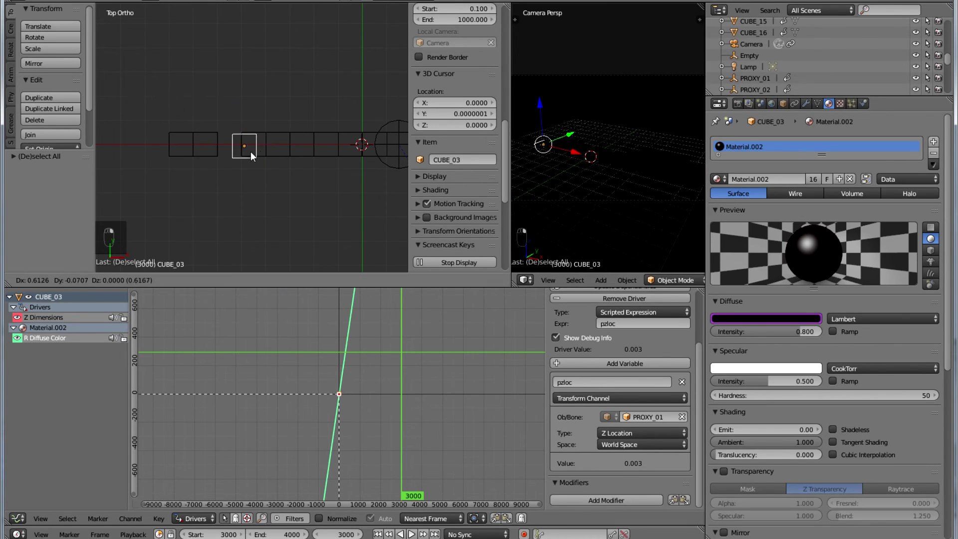
{"action": "left_click", "coordinate": [232, 157]}
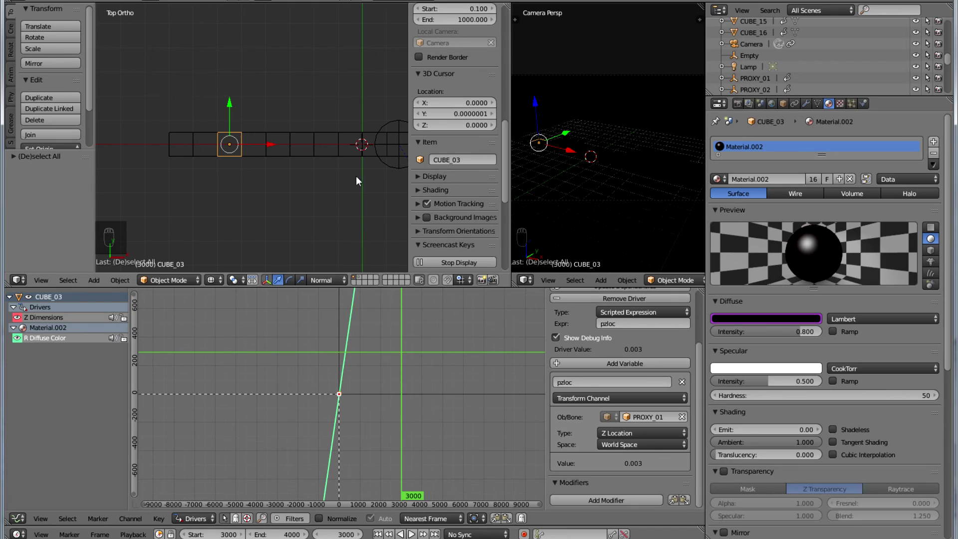
{"action": "right_click", "coordinate": [255, 151]}
{"action": "right_click", "coordinate": [276, 149]}
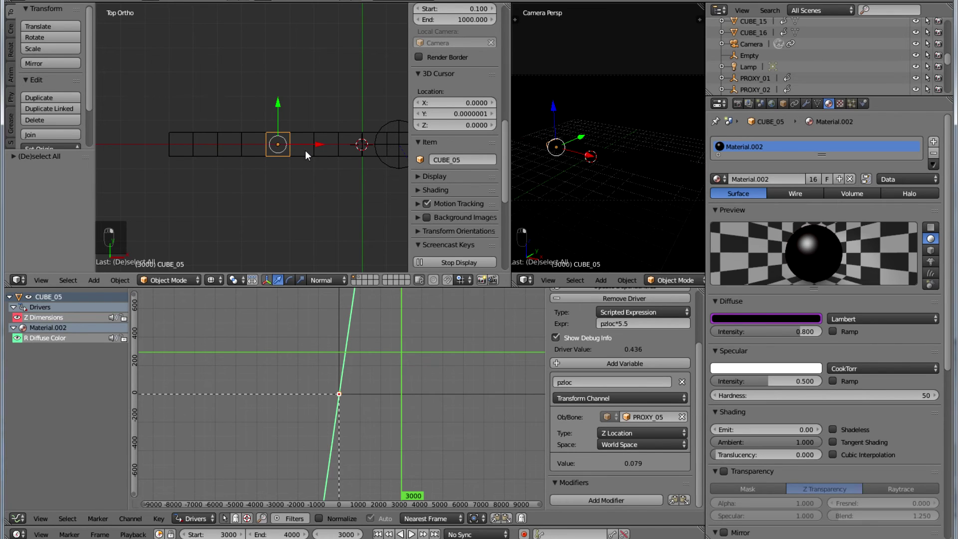
{"action": "right_click", "coordinate": [304, 151]}
{"action": "right_click", "coordinate": [325, 154]}
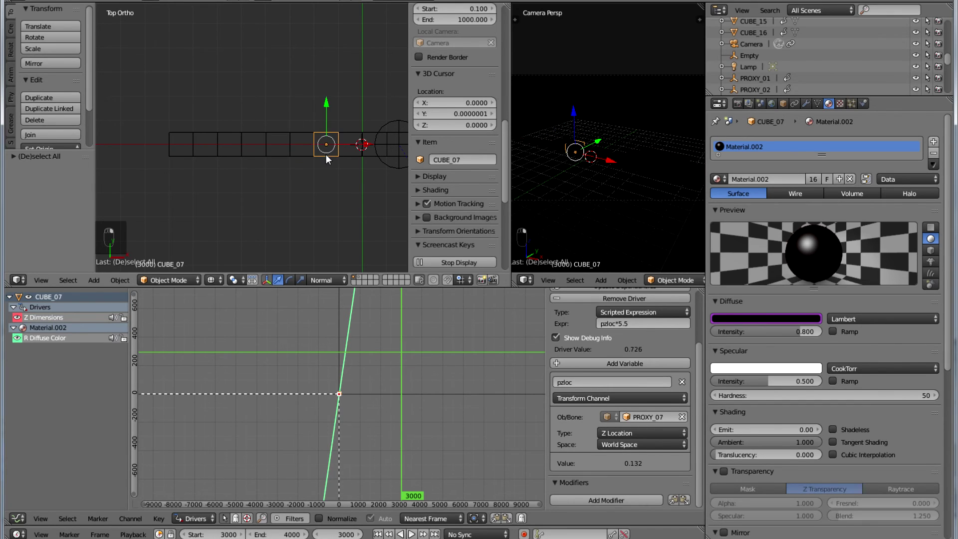
{"action": "right_click", "coordinate": [186, 151]}
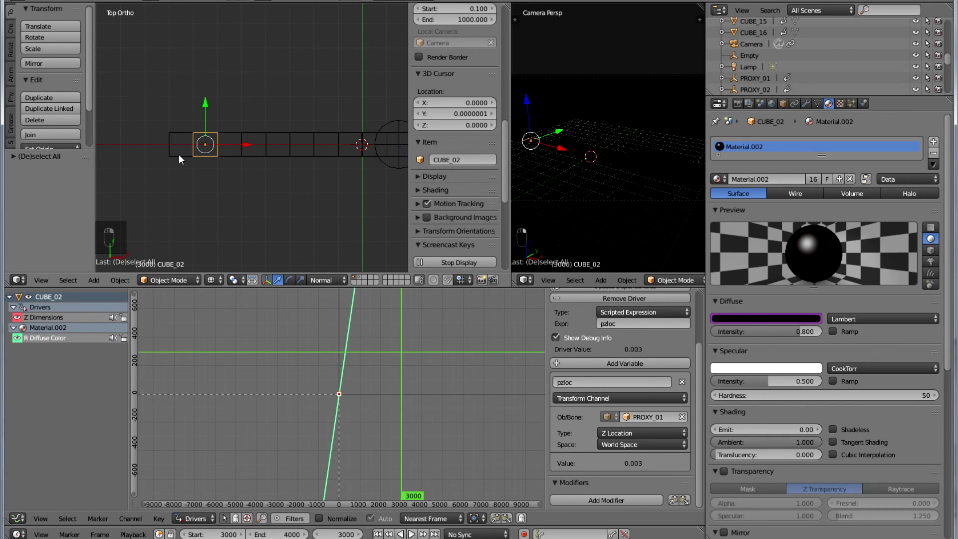
Make a single-user copy of the shared Material.002 for CUBE_01
{"action": "right_click", "coordinate": [179, 154]}
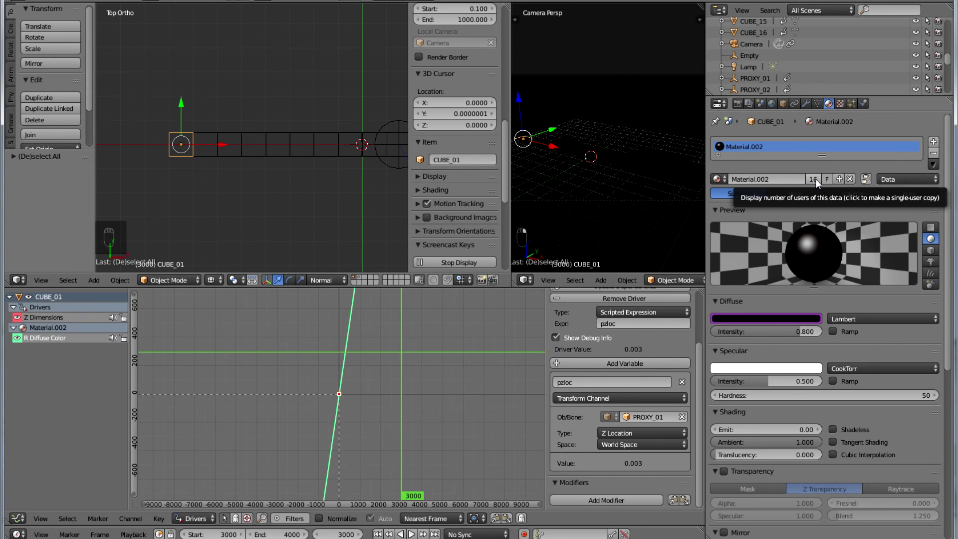
{"action": "right_click", "coordinate": [208, 151]}
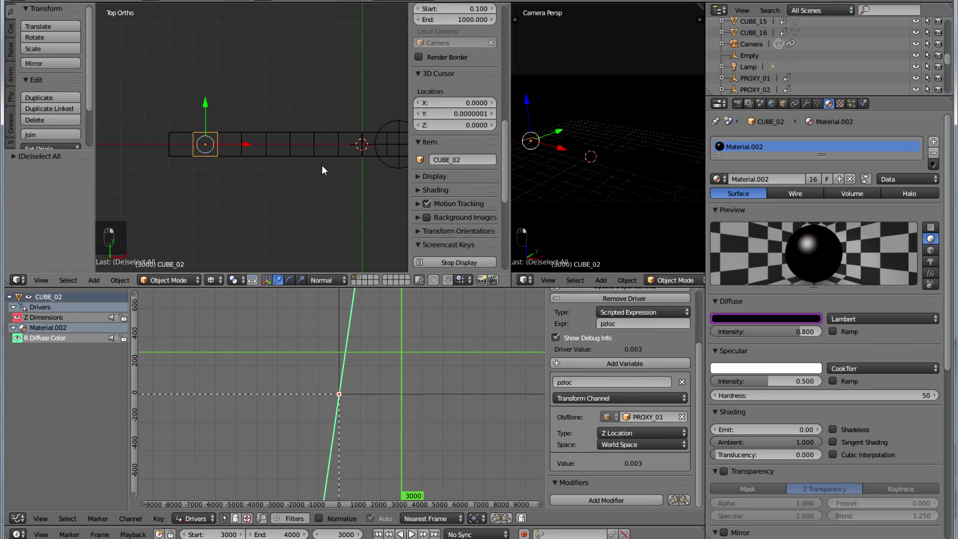
{"action": "right_click", "coordinate": [182, 148]}
{"action": "left_click", "coordinate": [813, 178]}
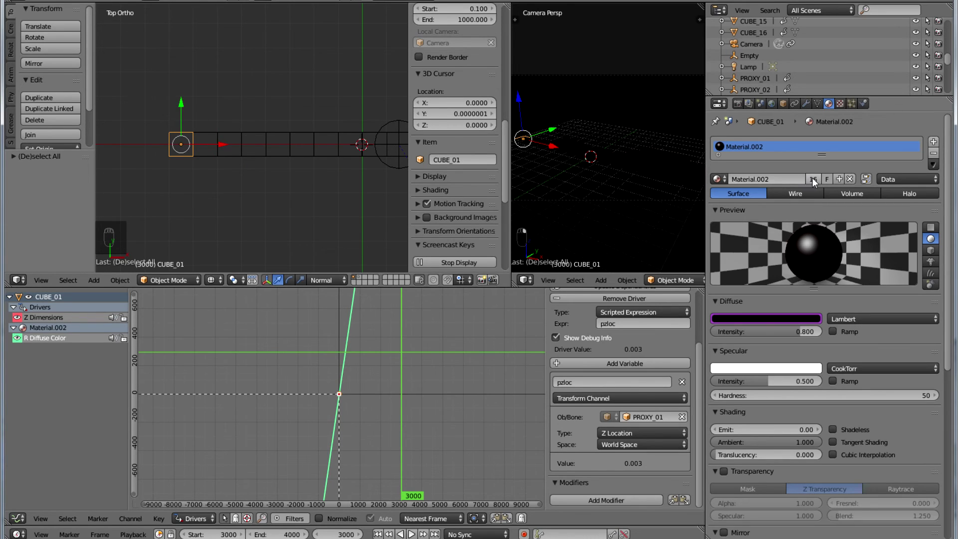
Make single-user copies of the shared Material.002 for CUBE_02, CUBE_03, CUBE_04 and CUBE_05
{"action": "right_click", "coordinate": [208, 156]}
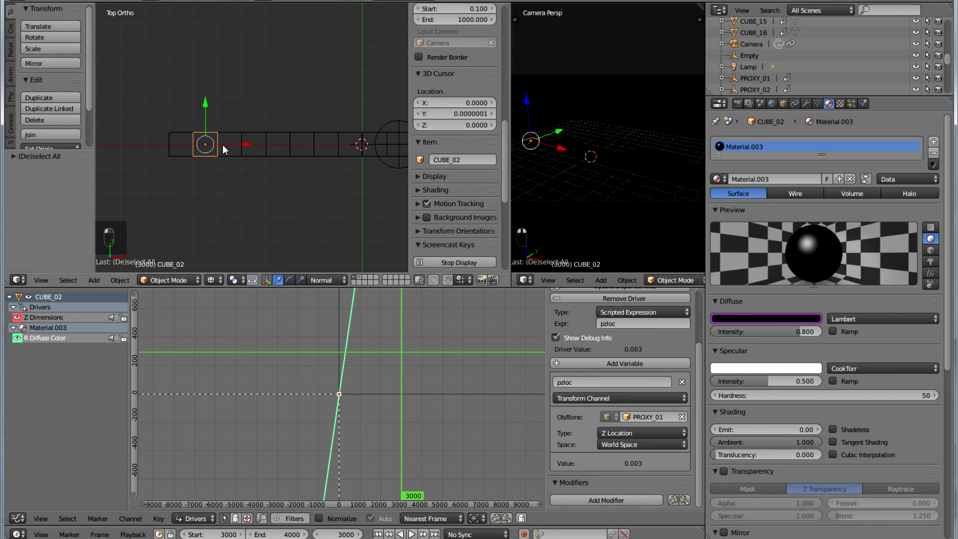
{"action": "right_click", "coordinate": [234, 150]}
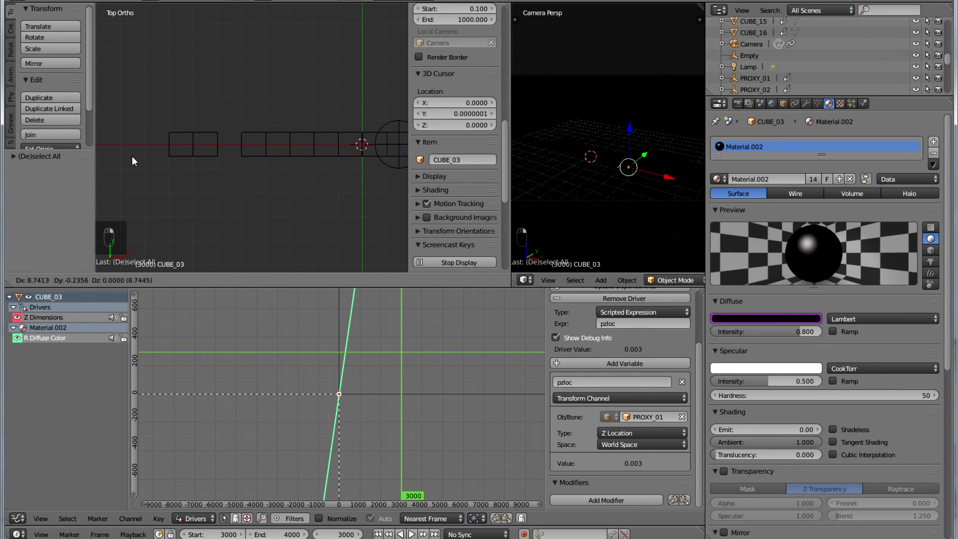
{"action": "left_click", "coordinate": [813, 179]}
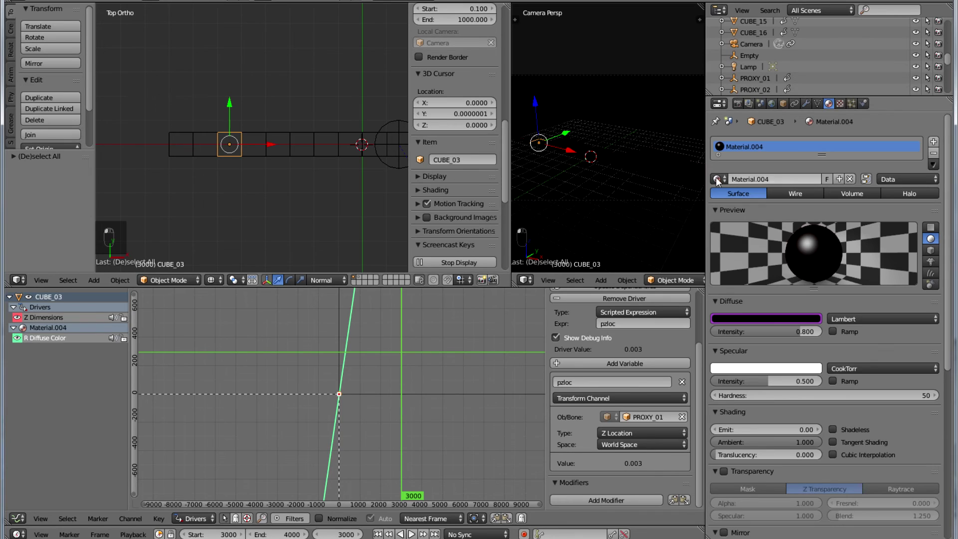
{"action": "right_click", "coordinate": [259, 152]}
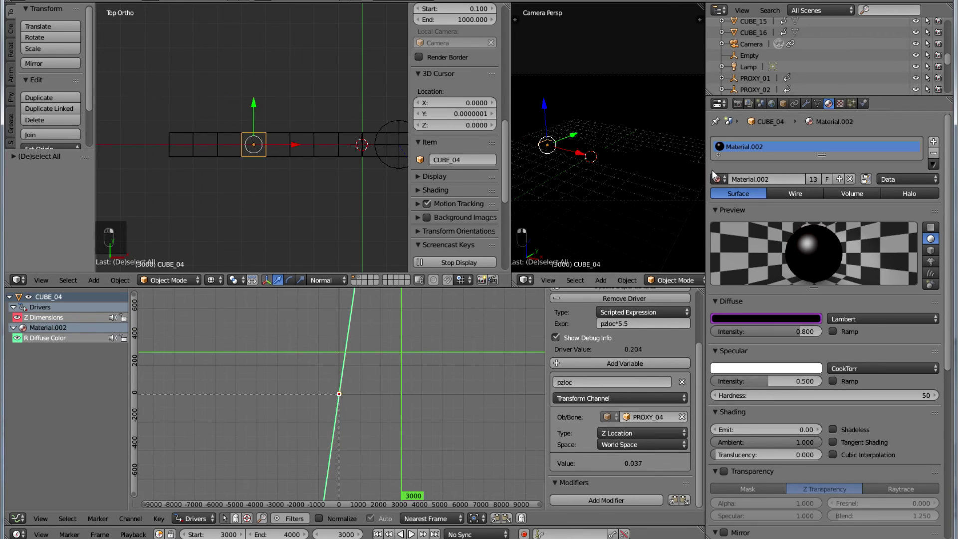
{"action": "left_click", "coordinate": [813, 179]}
{"action": "right_click", "coordinate": [276, 153]}
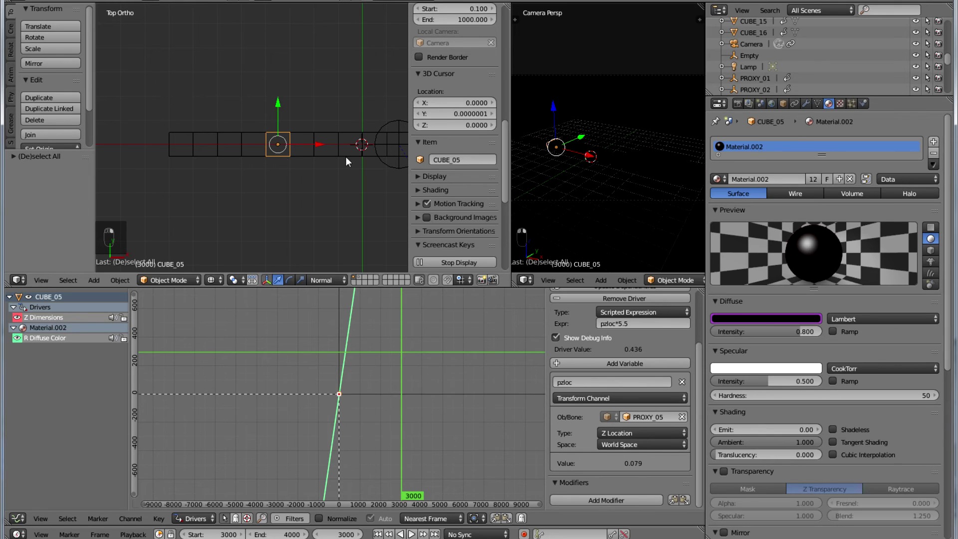
{"action": "left_click", "coordinate": [813, 179]}
Make single-user copies of the shared Material.002 for CUBE_06, CUBE_07 and CUBE_08
{"action": "right_click", "coordinate": [304, 150]}
{"action": "left_click", "coordinate": [813, 179]}
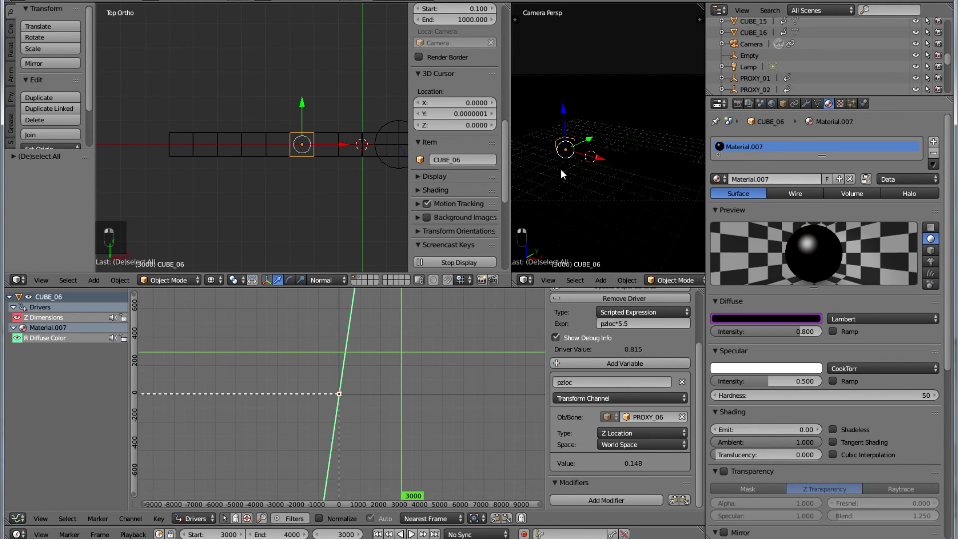
{"action": "right_click", "coordinate": [323, 152]}
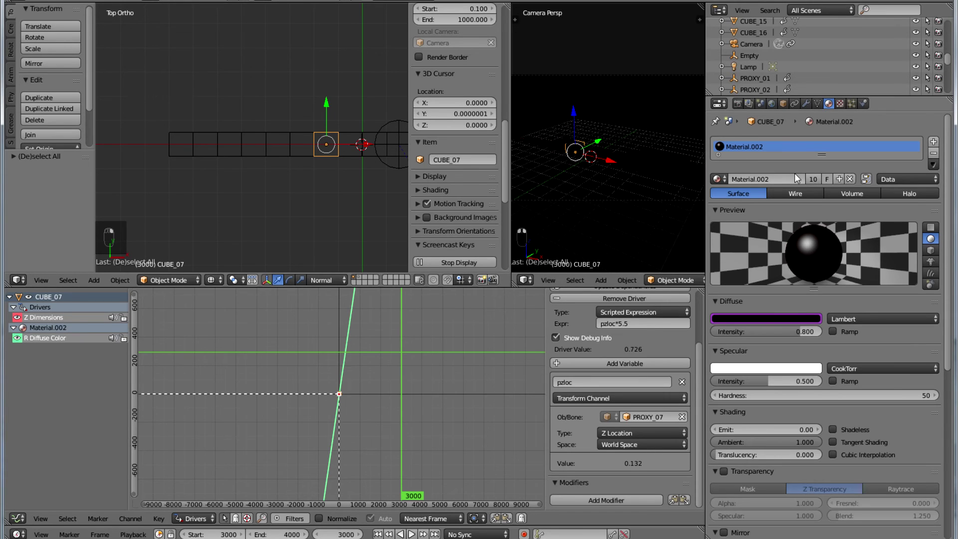
{"action": "left_click", "coordinate": [806, 179]}
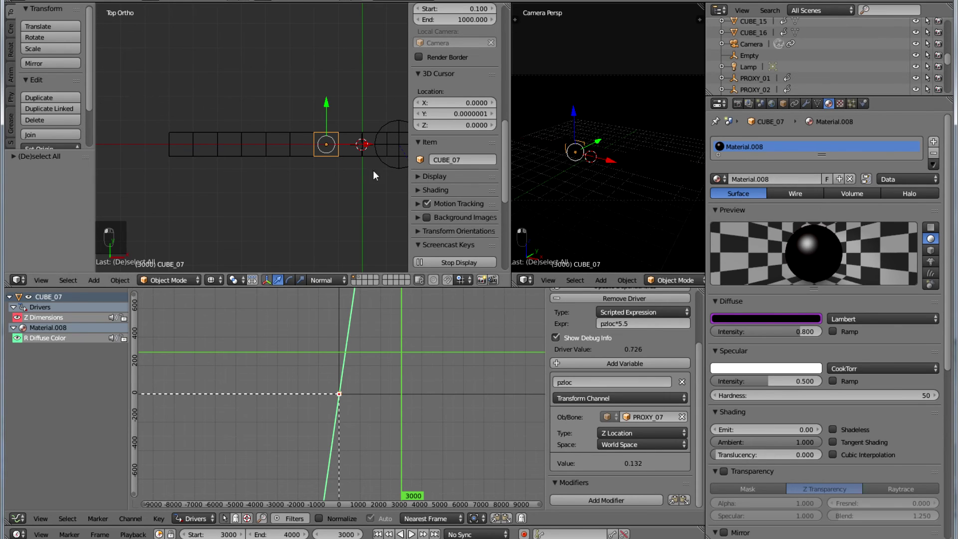
{"action": "right_click", "coordinate": [348, 155]}
{"action": "left_click", "coordinate": [815, 178]}
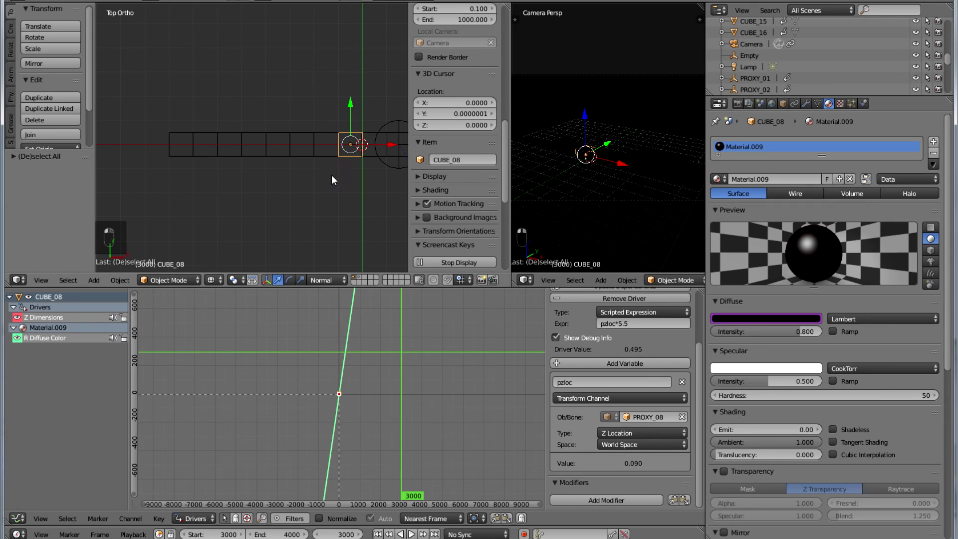
Make single-user copies of the shared Material.002 for CUBE_09 and CUBE_10
{"action": "scroll", "coordinate": [325, 184], "scroll_direction": "up", "scroll_amount": 3, "text": "ctrl"}
{"action": "scroll", "coordinate": [327, 169], "scroll_direction": "up", "scroll_amount": 1, "text": "ctrl"}
{"action": "scroll", "coordinate": [327, 160], "scroll_direction": "down", "scroll_amount": 5, "text": "ctrl"}
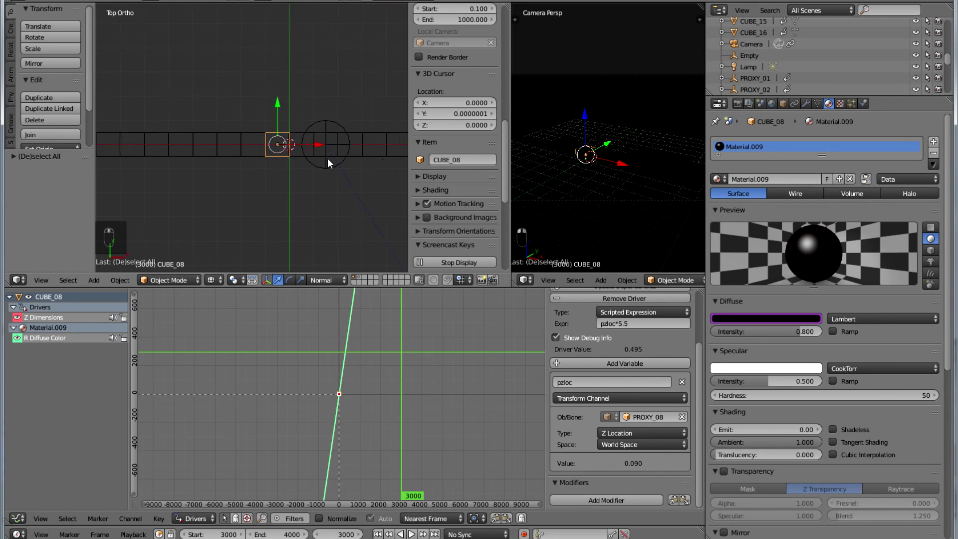
{"action": "right_click", "coordinate": [238, 152]}
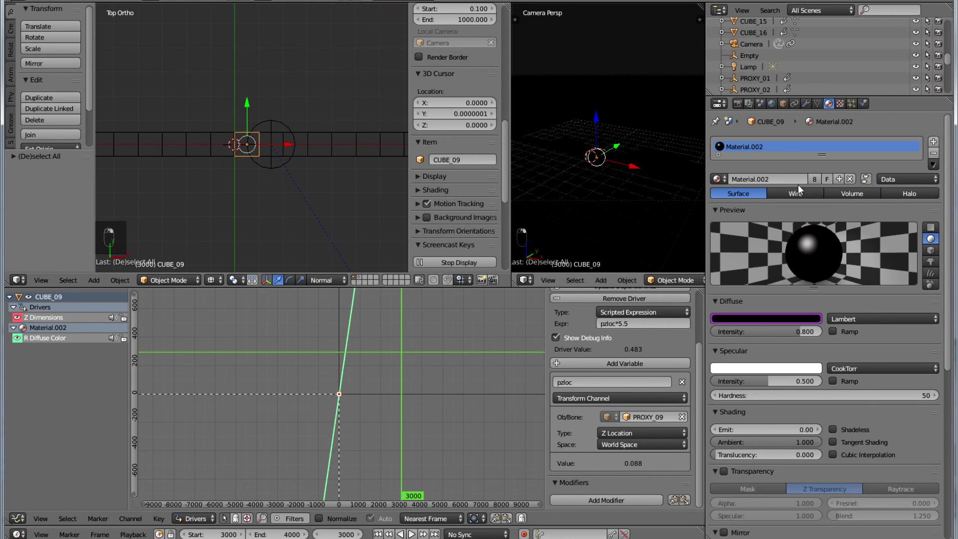
{"action": "left_click", "coordinate": [816, 178]}
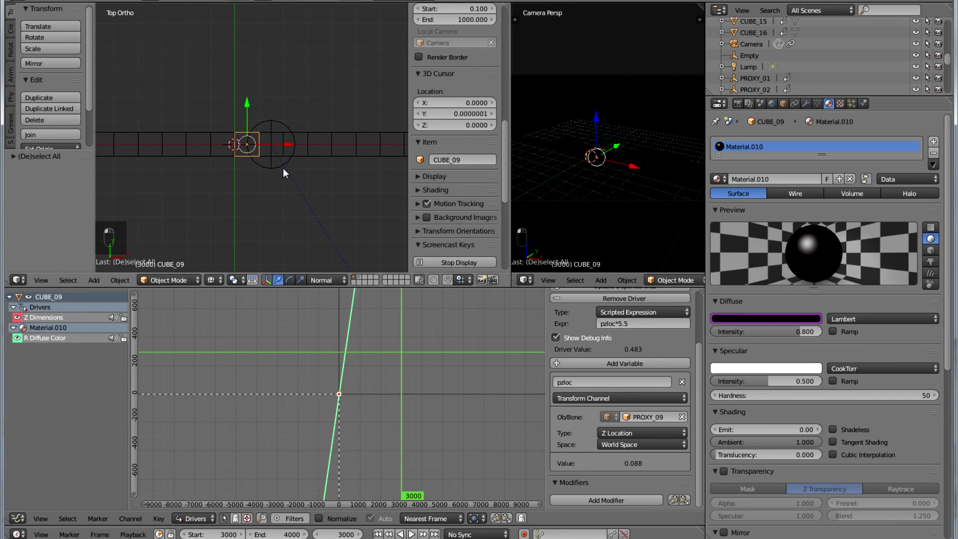
{"action": "right_click", "coordinate": [267, 156]}
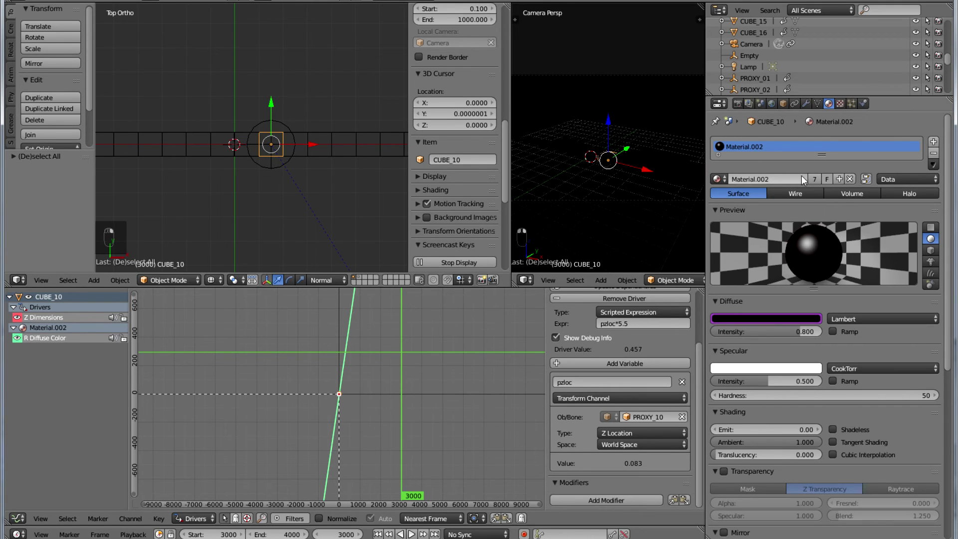
{"action": "left_click", "coordinate": [818, 178]}
Make single-user copies of the shared Material.002 for CUBE_11, CUBE_12 and CUBE_13
{"action": "right_click", "coordinate": [296, 154]}
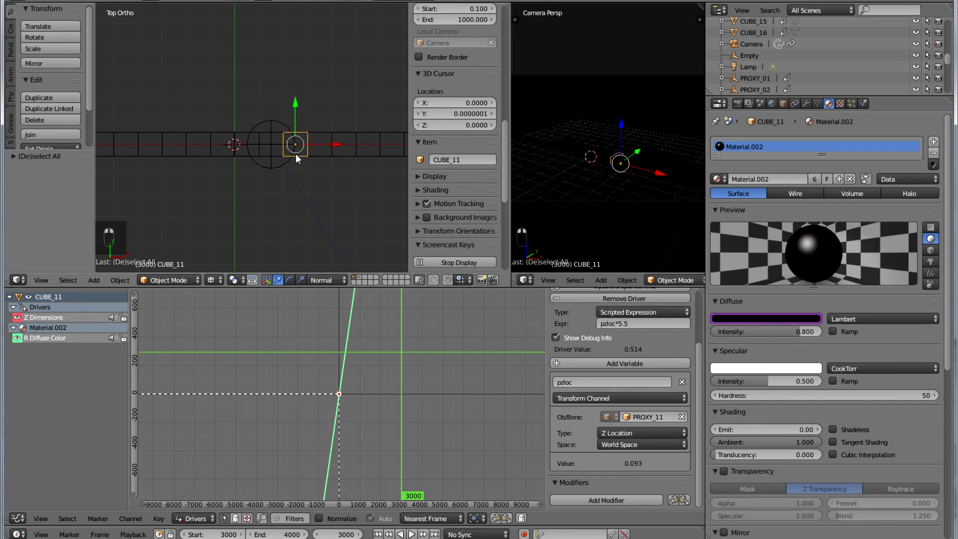
{"action": "left_click", "coordinate": [814, 179]}
{"action": "right_click", "coordinate": [319, 151]}
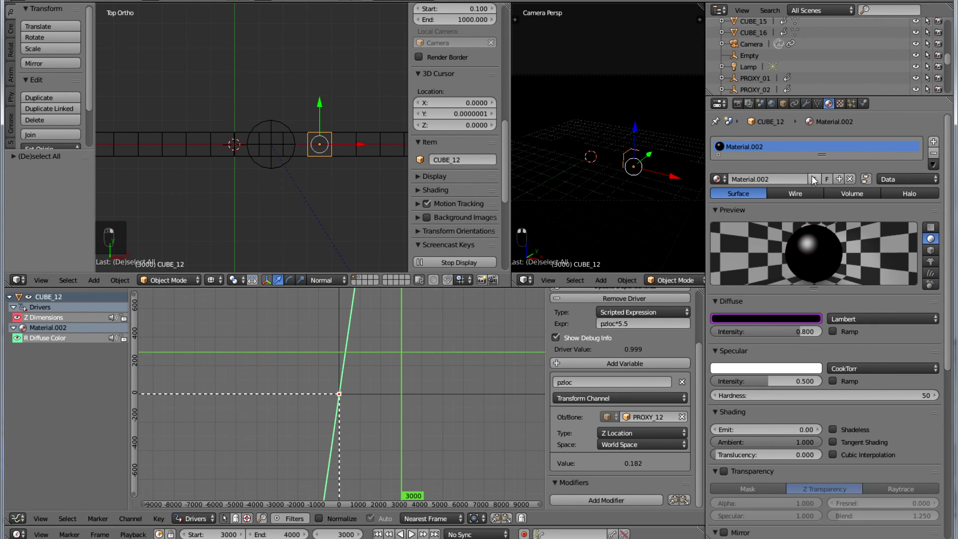
{"action": "left_click", "coordinate": [814, 179]}
{"action": "right_click", "coordinate": [344, 152]}
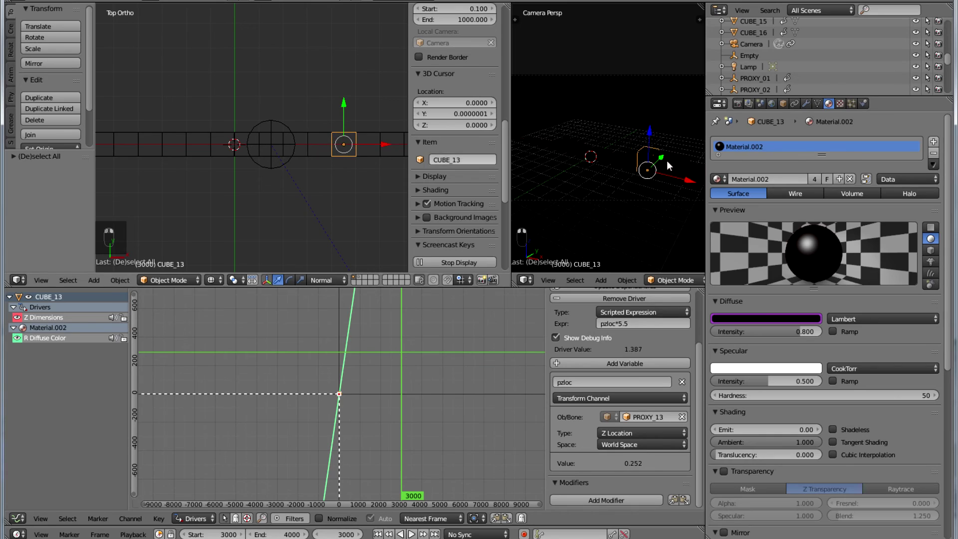
{"action": "left_click", "coordinate": [813, 178]}
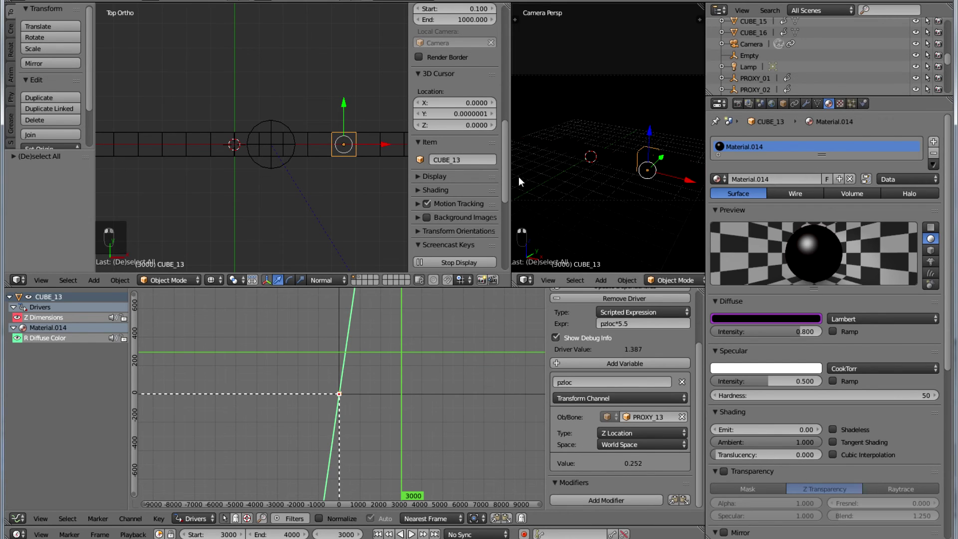
Make single-user copies of the shared Material.002 for CUBE_14 and CUBE_15
{"action": "right_click", "coordinate": [366, 151]}
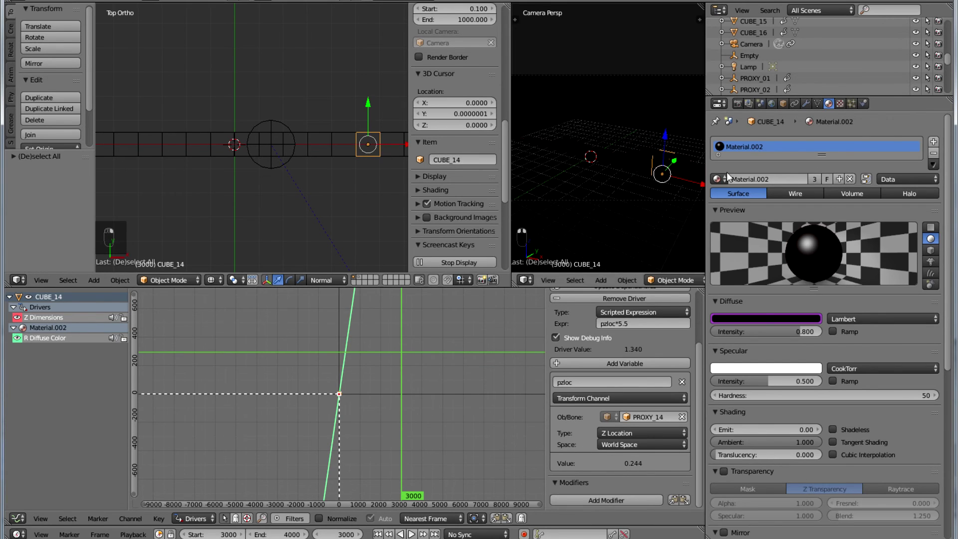
{"action": "left_click", "coordinate": [813, 178]}
{"action": "right_click", "coordinate": [391, 153]}
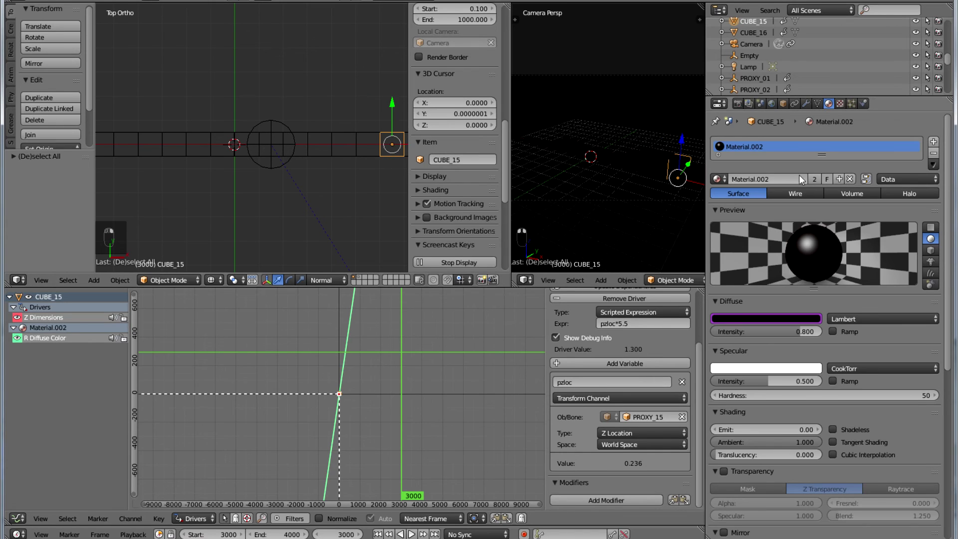
{"action": "left_click", "coordinate": [815, 177]}
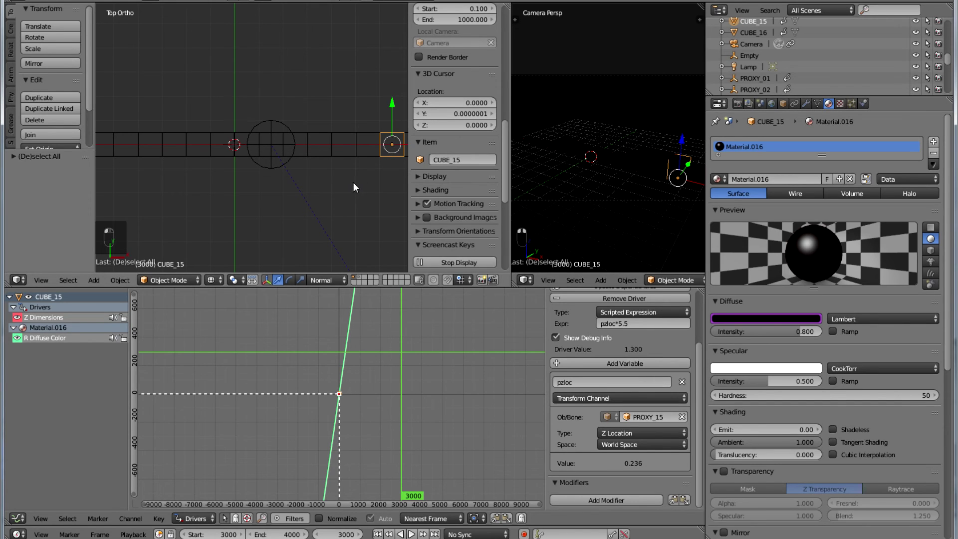
{"action": "scroll", "coordinate": [353, 182], "scroll_direction": "right", "scroll_amount": 4, "text": "ctrl"}
{"action": "right_click", "coordinate": [327, 151]}
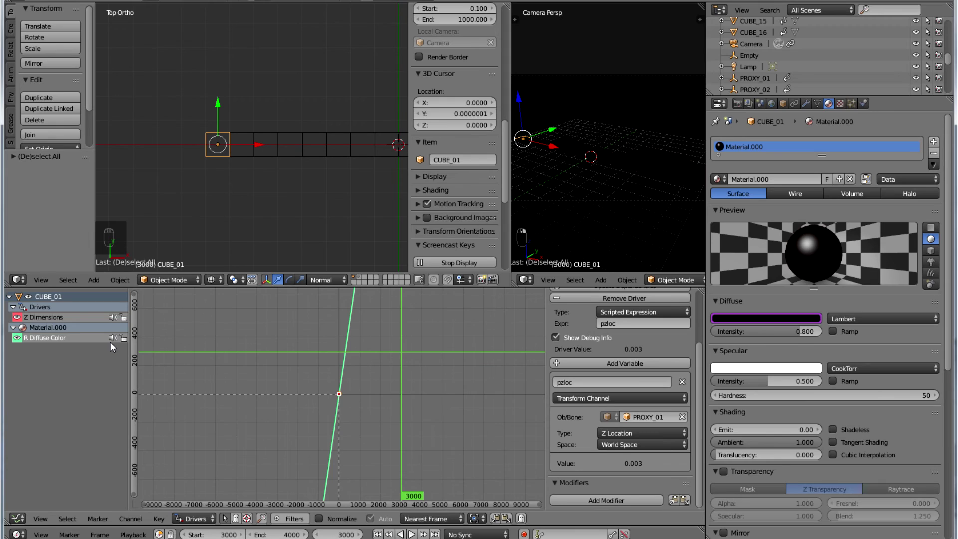
Set the target object of the pzloc variable in CUBE_02's R Diffuse Color driver to PROXY_02
{"action": "right_click", "coordinate": [238, 151]}
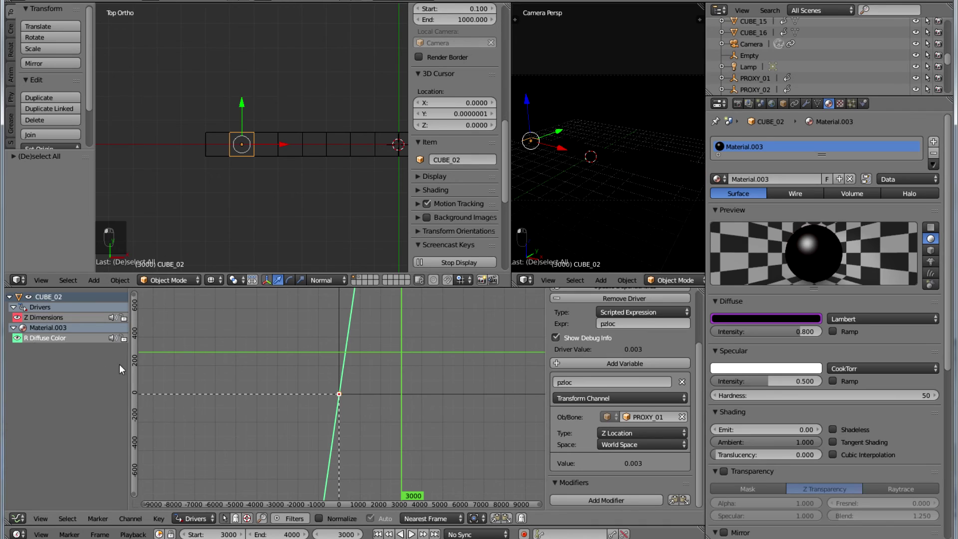
{"action": "left_click", "coordinate": [627, 418]}
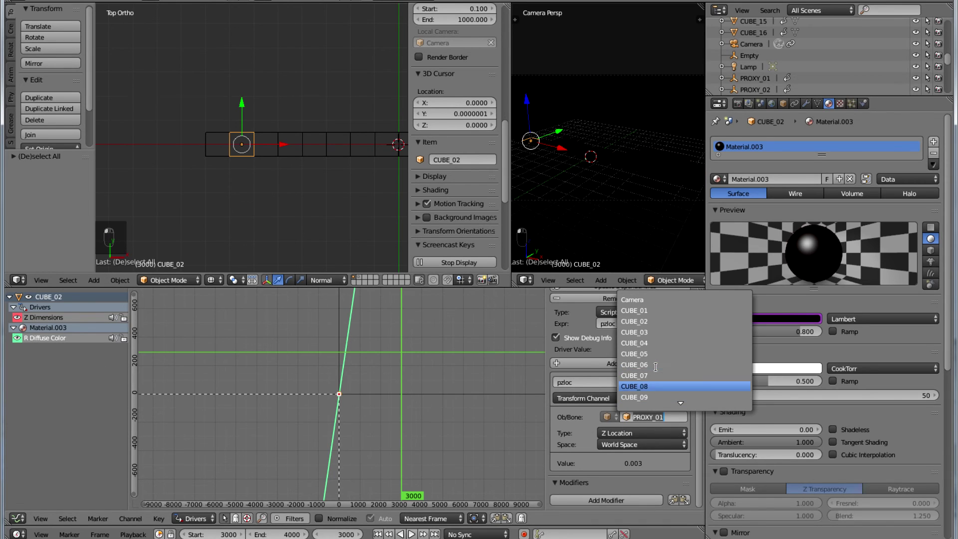
{"action": "scroll", "coordinate": [655, 367], "scroll_direction": "down", "scroll_amount": 8}
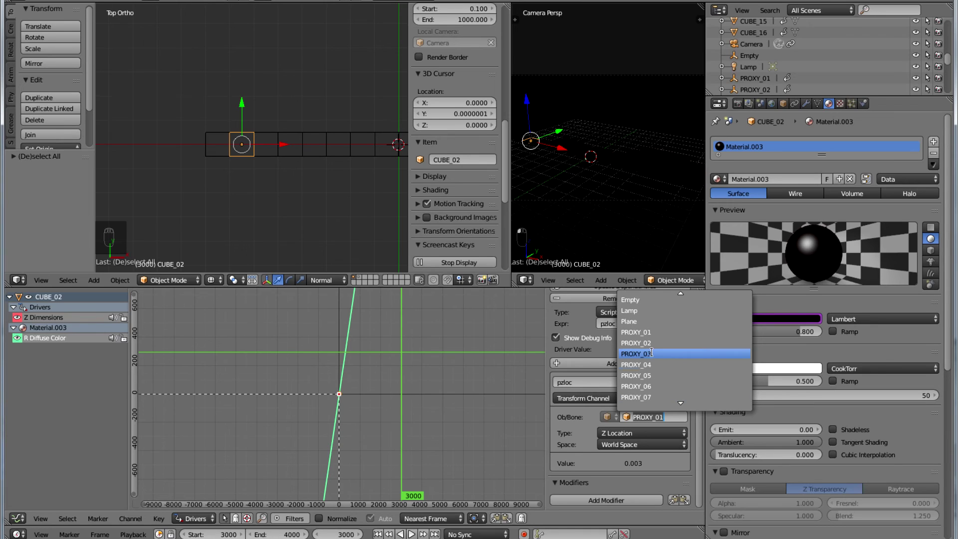
{"action": "left_click", "coordinate": [643, 343]}
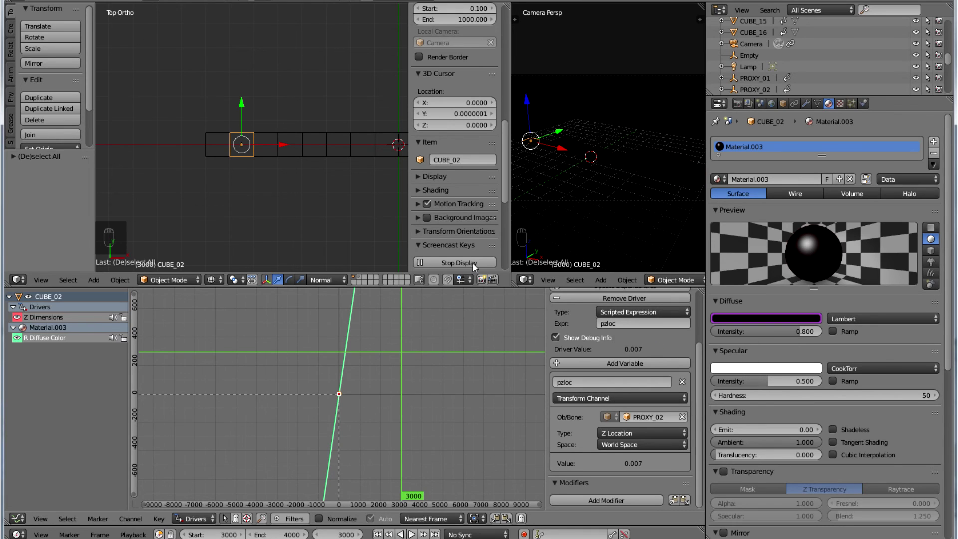
Set the target object of the pzloc variable in CUBE_03's R Diffuse Color driver to PROXY_03
{"action": "right_click", "coordinate": [263, 154]}
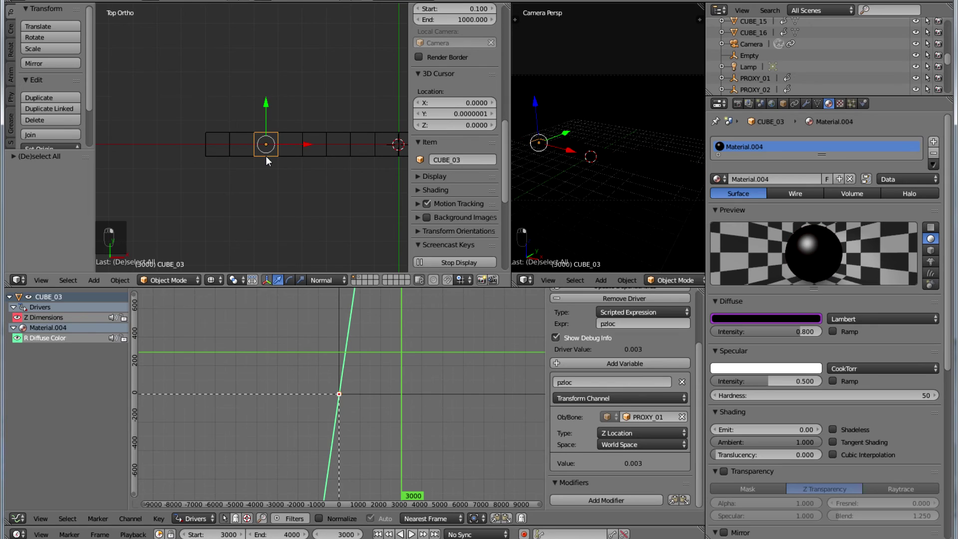
{"action": "left_click", "coordinate": [625, 418]}
{"action": "scroll", "coordinate": [677, 380], "scroll_direction": "down", "scroll_amount": 5}
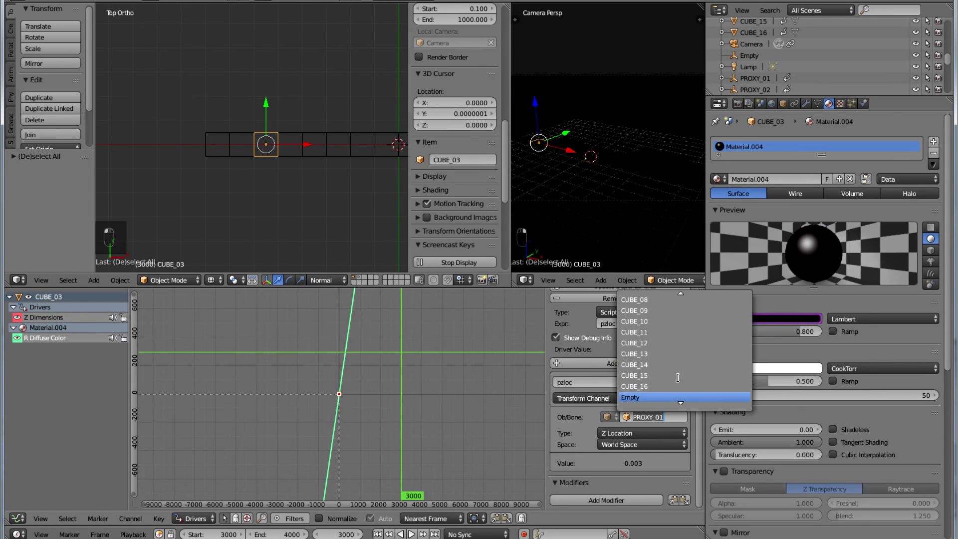
{"action": "scroll", "coordinate": [677, 380], "scroll_direction": "down", "scroll_amount": 1}
{"action": "left_click", "coordinate": [660, 355]}
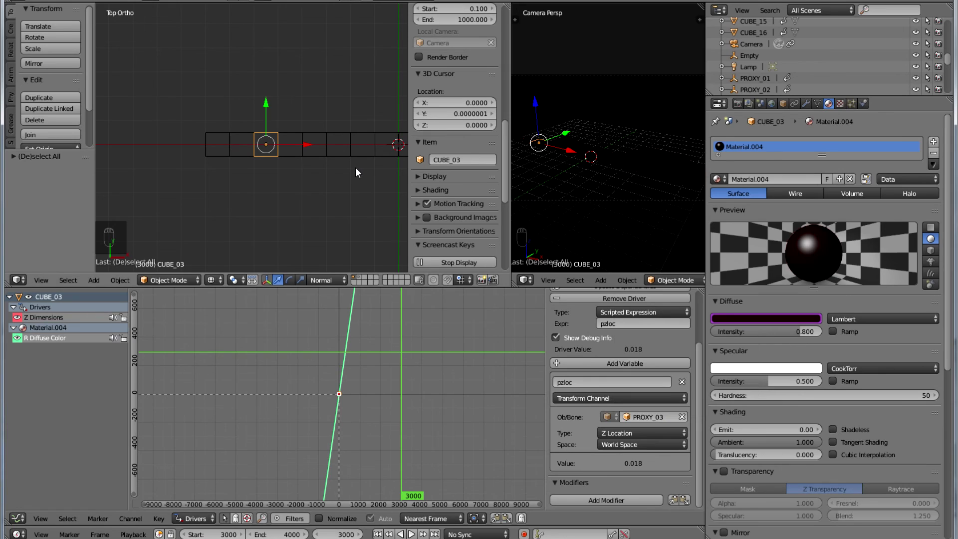
Compare the driver expressions and target objects on CUBE_02 through CUBE_05, including CUBE_04's R Diffuse Color driver
{"action": "right_click", "coordinate": [290, 144]}
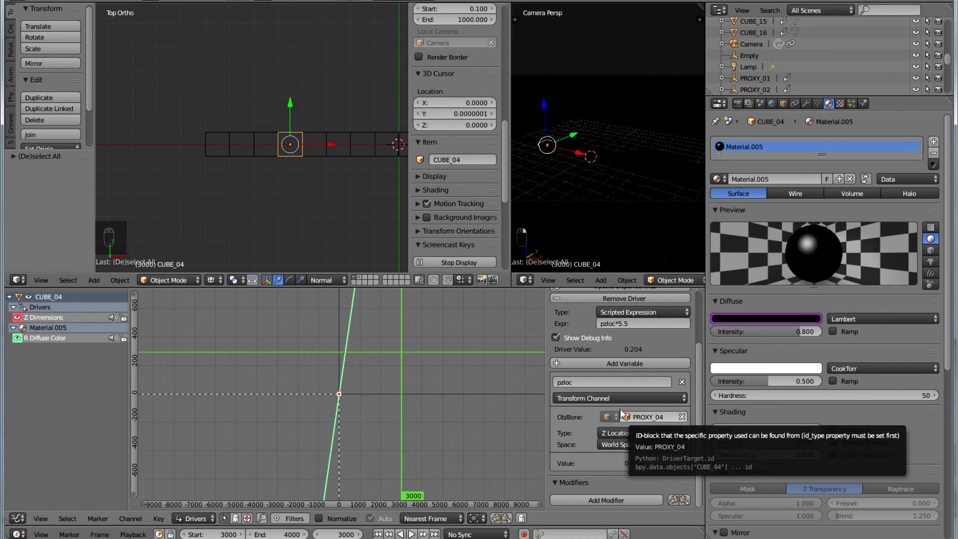
{"action": "right_click", "coordinate": [268, 149]}
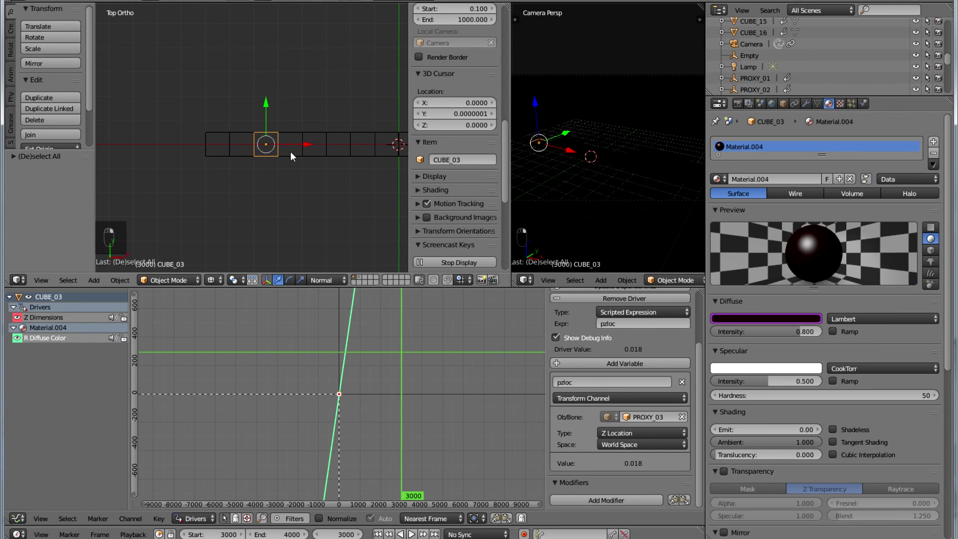
{"action": "right_click", "coordinate": [291, 151]}
{"action": "right_click", "coordinate": [314, 148]}
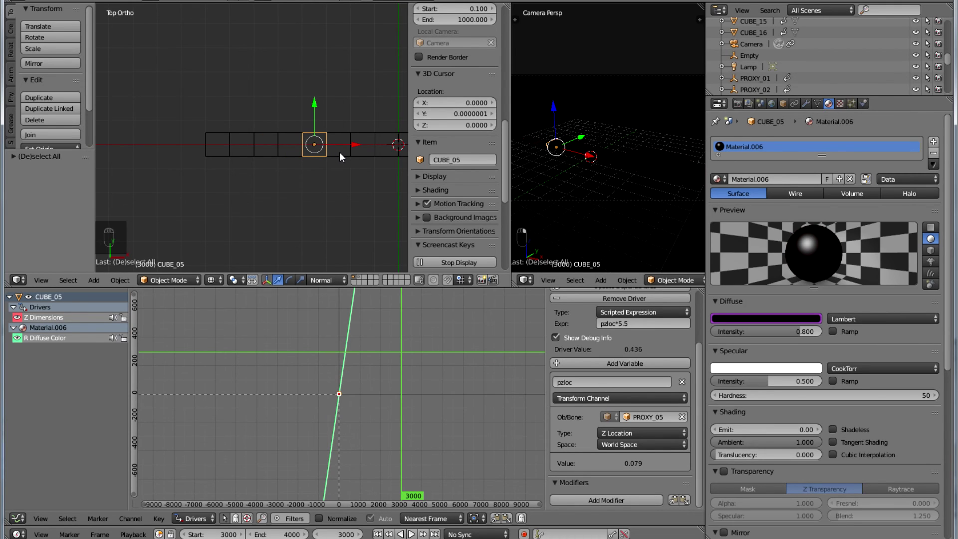
{"action": "right_click", "coordinate": [272, 158]}
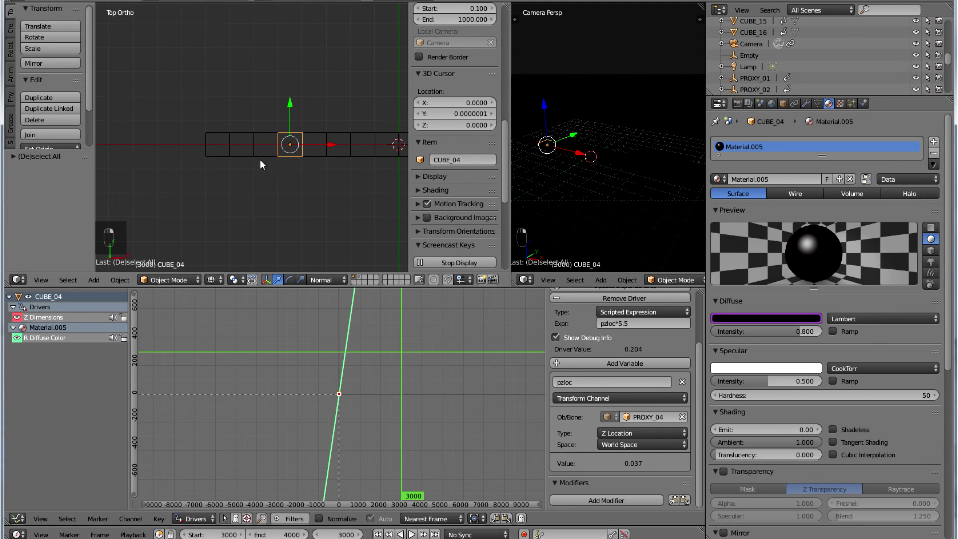
{"action": "left_click", "coordinate": [43, 339]}
{"action": "right_click", "coordinate": [244, 153]}
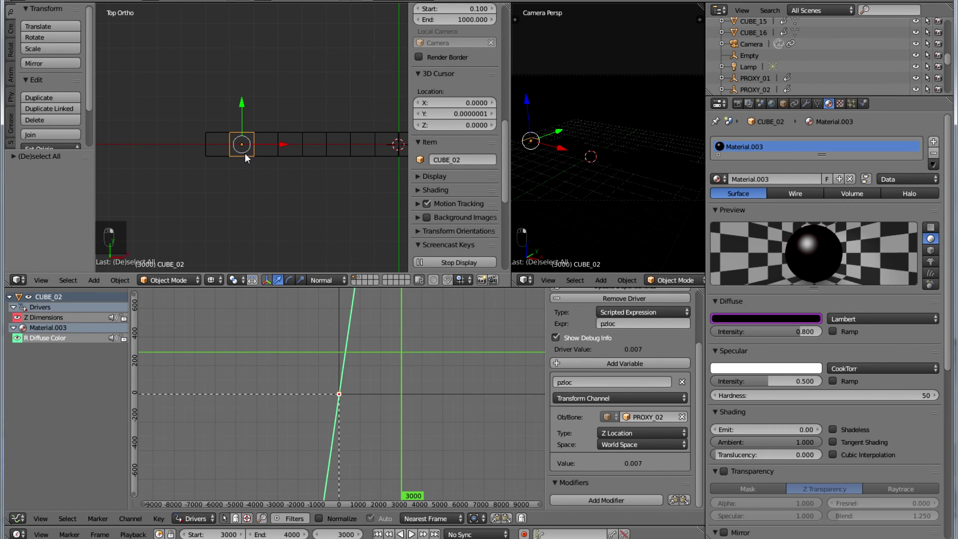
{"action": "right_click", "coordinate": [274, 154]}
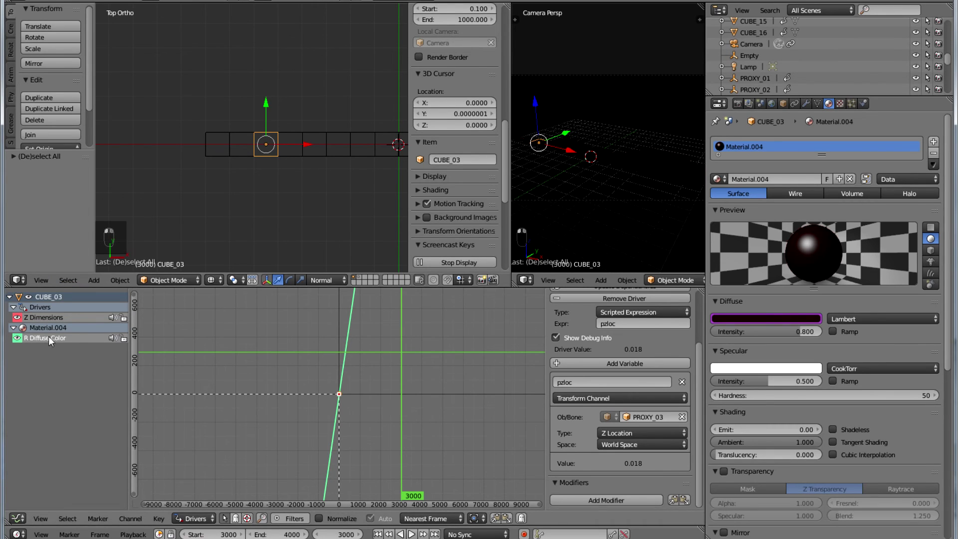
{"action": "right_click", "coordinate": [295, 156]}
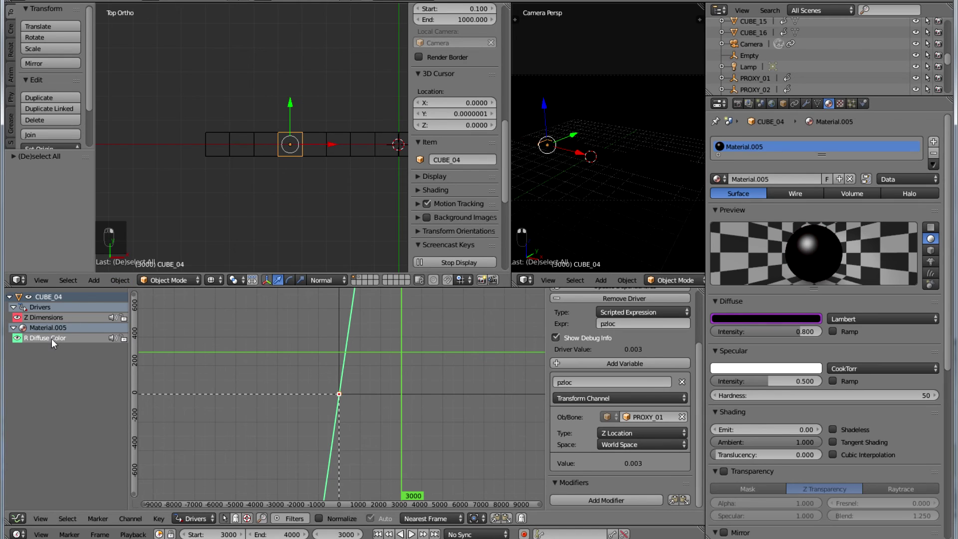
Set the target object of the pzloc variable in CUBE_04's R Diffuse Color driver to PROXY_04
{"action": "left_click", "coordinate": [630, 417]}
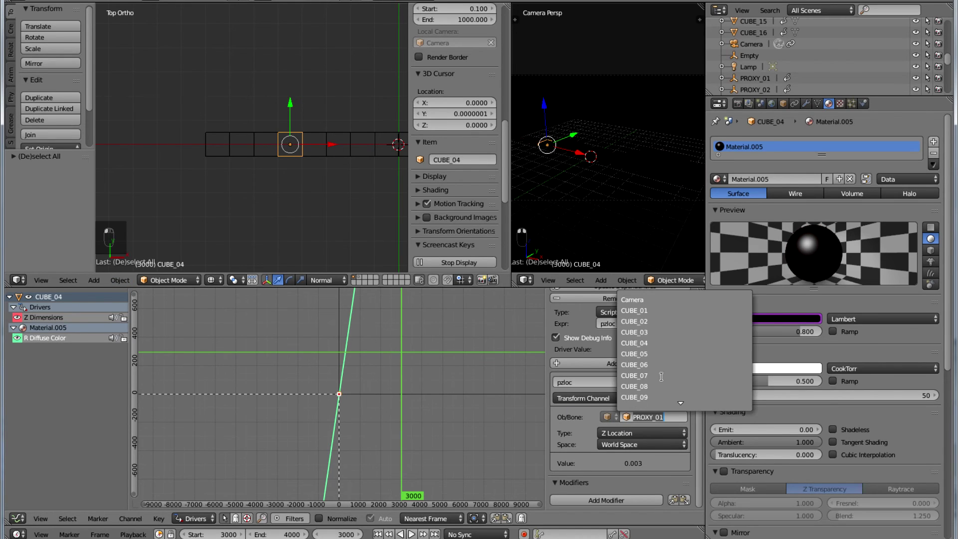
{"action": "scroll", "coordinate": [683, 333], "scroll_direction": "down", "scroll_amount": 15}
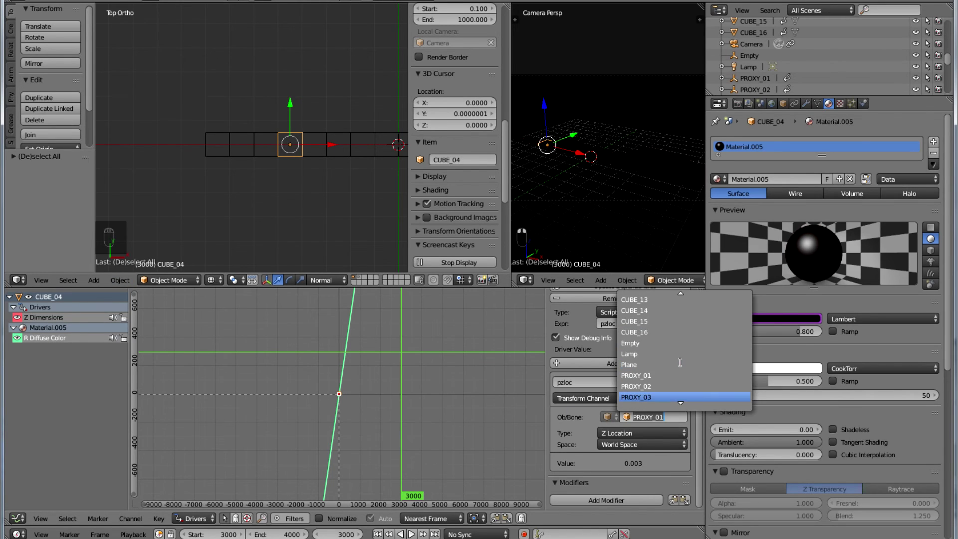
{"action": "left_click", "coordinate": [673, 365]}
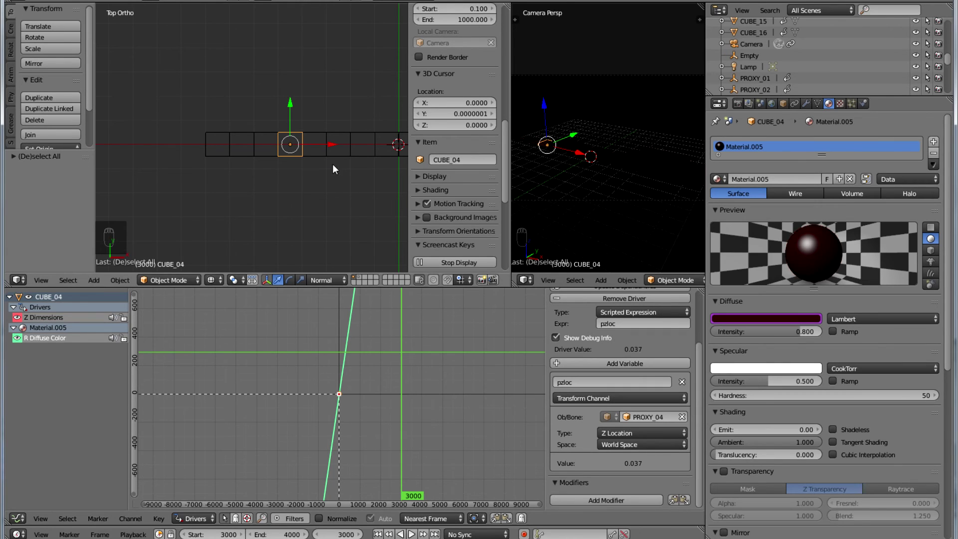
Set the target object of the pzloc variable in CUBE_05's R Diffuse Color driver to CUBE_05
{"action": "right_click", "coordinate": [315, 152]}
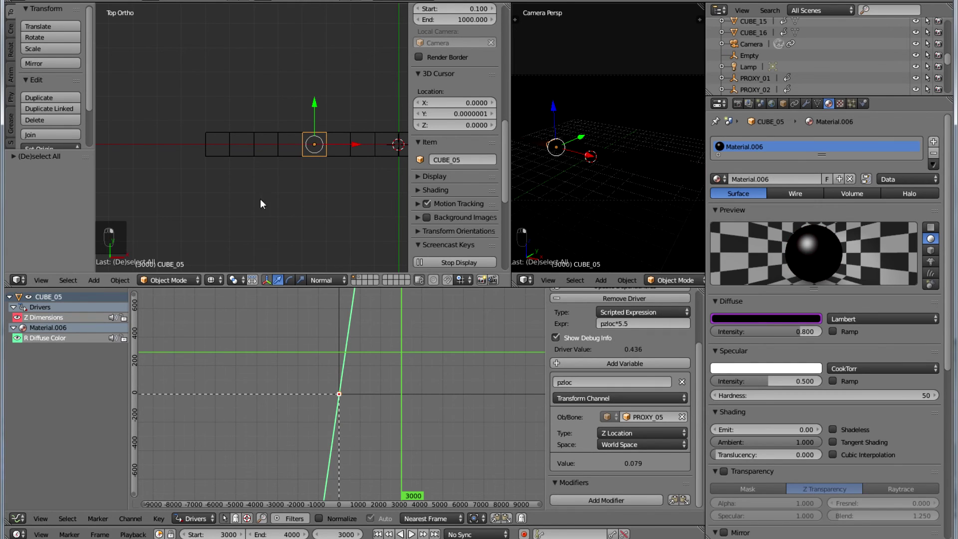
{"action": "left_click", "coordinate": [50, 338]}
{"action": "left_click", "coordinate": [627, 418]}
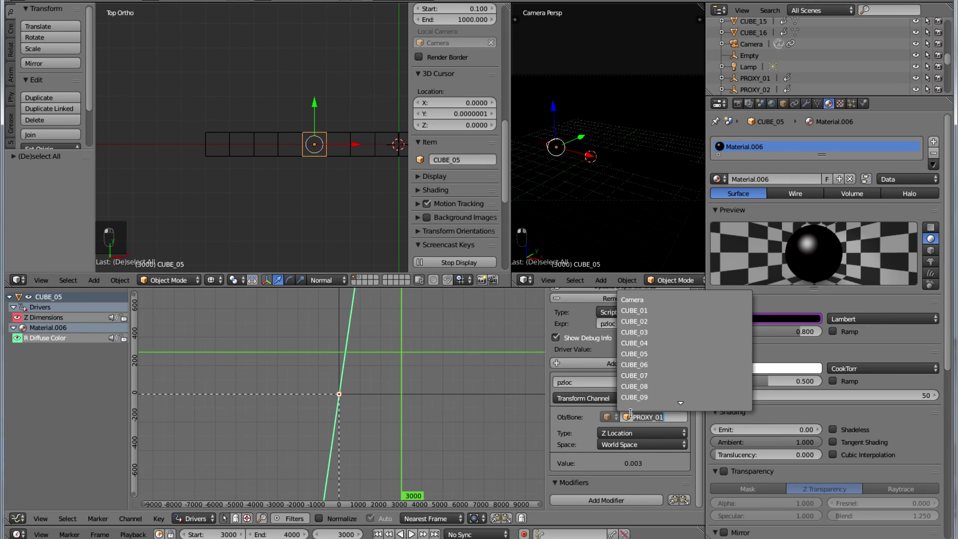
{"action": "left_click", "coordinate": [664, 353]}
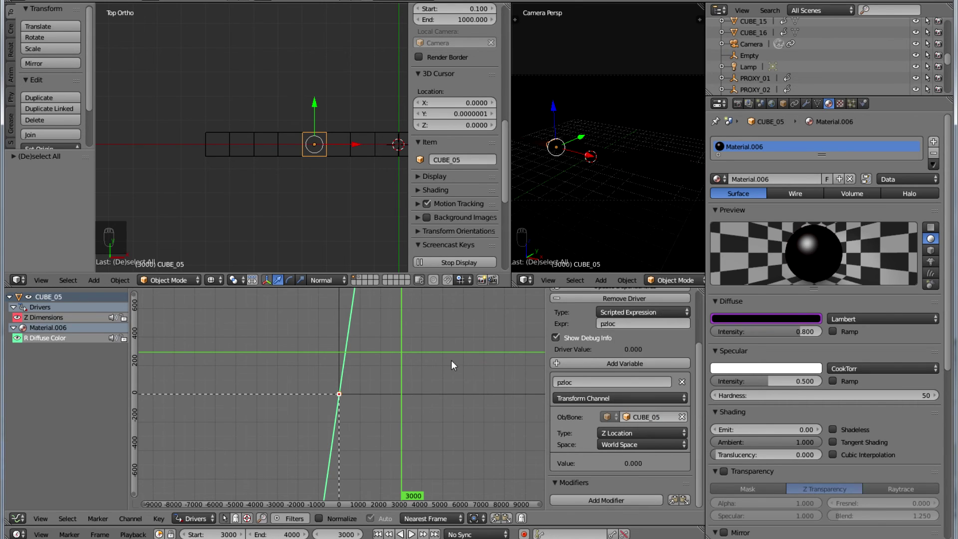
Set the target object of the pzloc variable in CUBE_06's R Diffuse Color driver to PROXY_06
{"action": "right_click", "coordinate": [336, 157]}
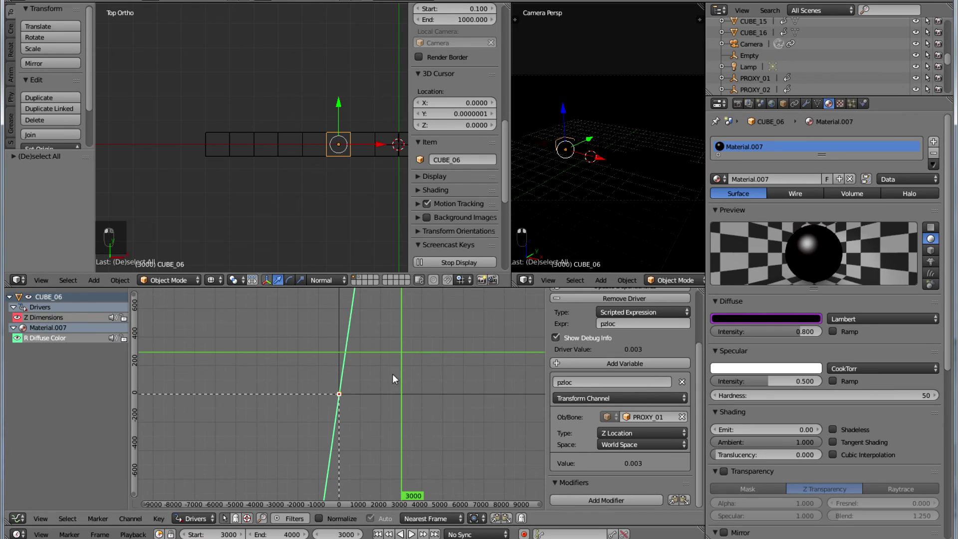
{"action": "left_click", "coordinate": [649, 417]}
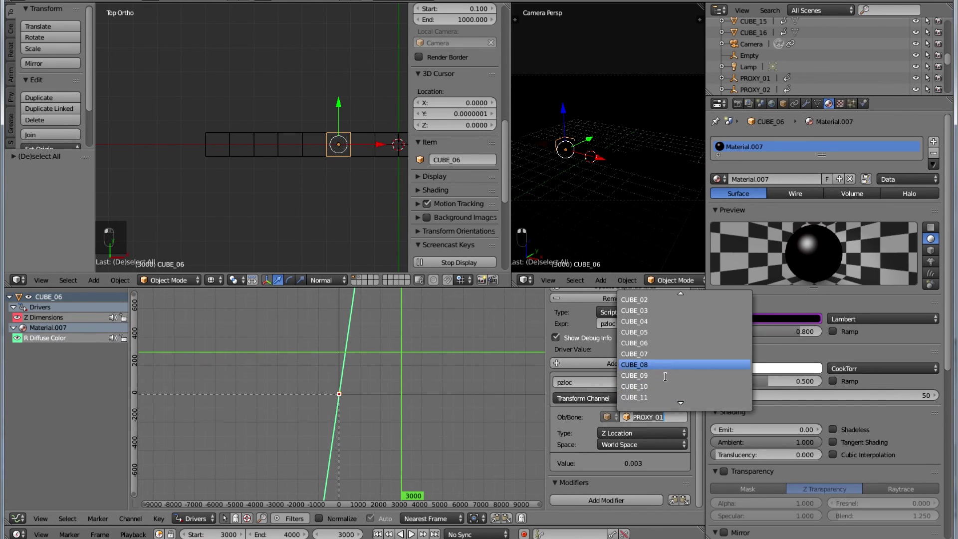
{"action": "scroll", "coordinate": [666, 377], "scroll_direction": "down", "scroll_amount": 20}
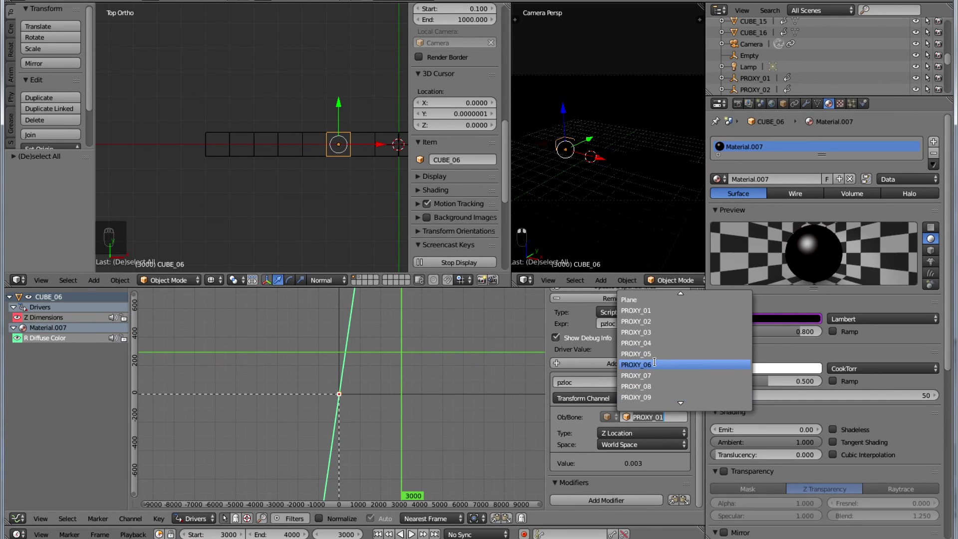
{"action": "left_click", "coordinate": [654, 363]}
Set the target object of the pzloc variable in CUBE_07's R Diffuse Color driver to PROXY_07
{"action": "right_click", "coordinate": [363, 154]}
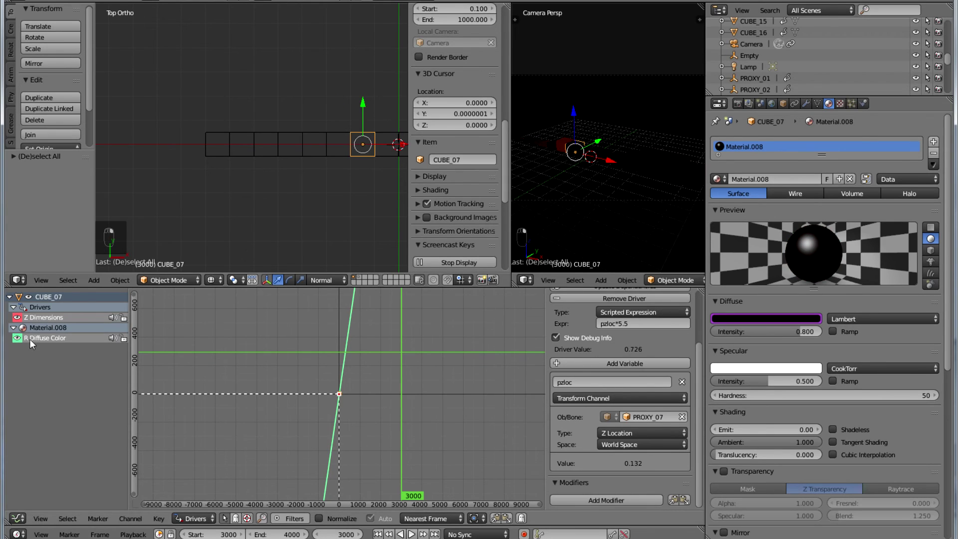
{"action": "left_click", "coordinate": [644, 416]}
{"action": "scroll", "coordinate": [644, 390], "scroll_direction": "down", "scroll_amount": 20}
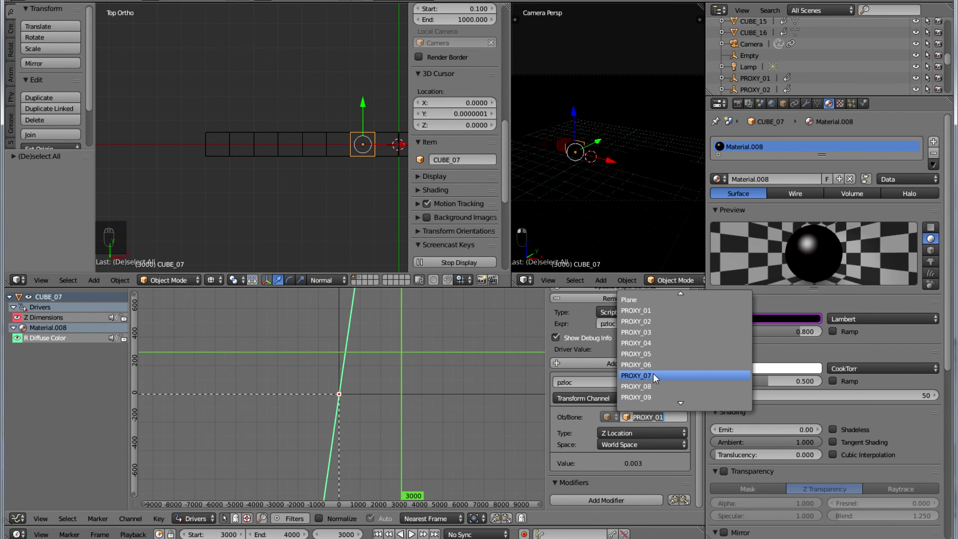
{"action": "left_click", "coordinate": [654, 375]}
Set the target object of the pzloc variable in CUBE_08's R Diffuse Color driver to PROXY_08
{"action": "right_click", "coordinate": [384, 156]}
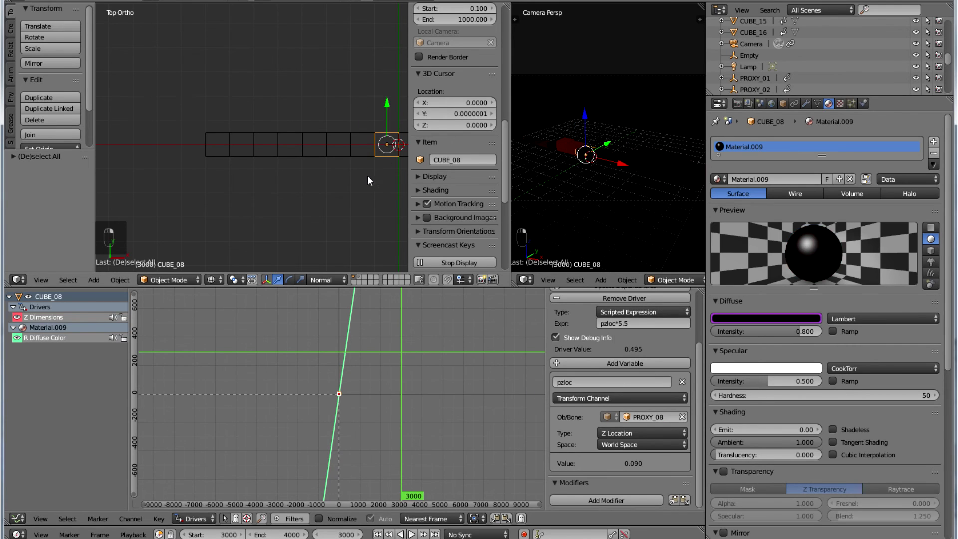
{"action": "left_click", "coordinate": [43, 338]}
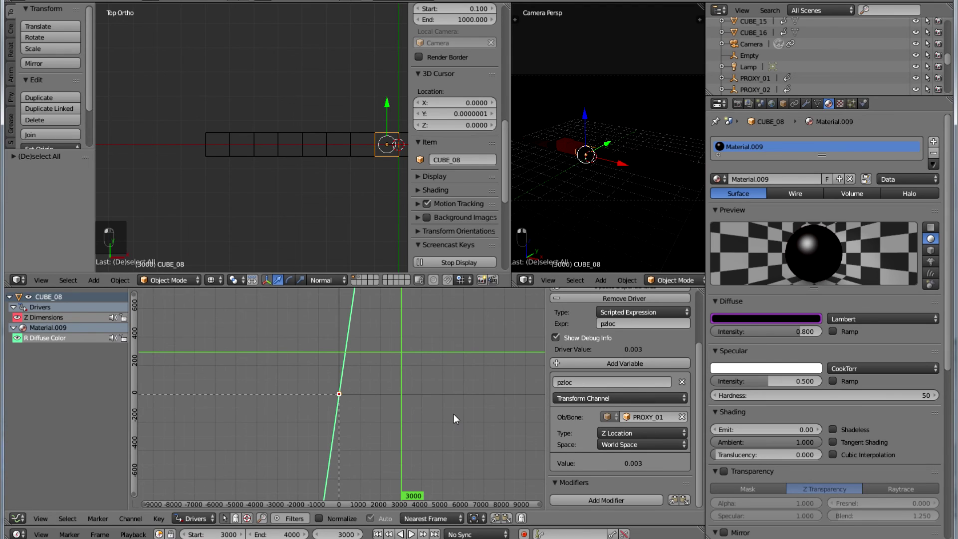
{"action": "left_click", "coordinate": [649, 416]}
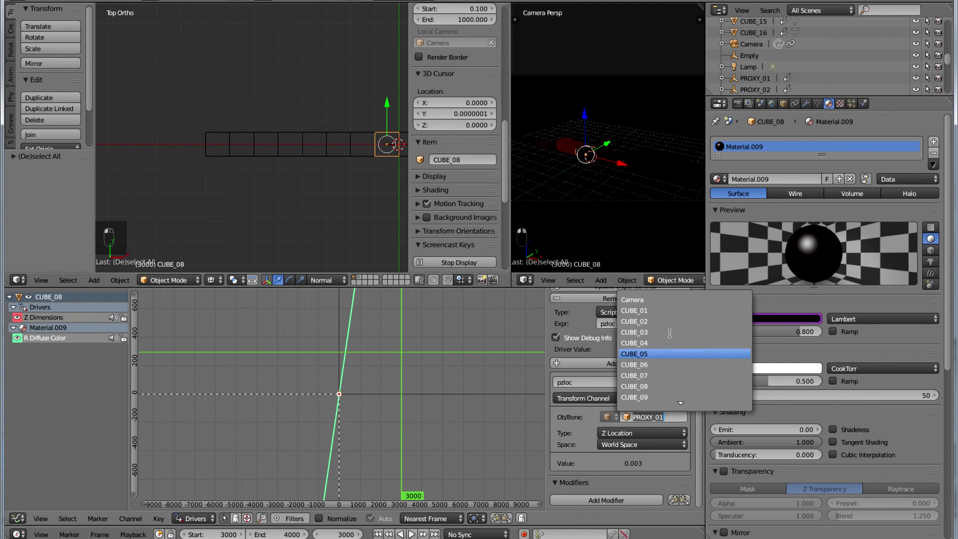
{"action": "scroll", "coordinate": [669, 333], "scroll_direction": "down", "scroll_amount": 14}
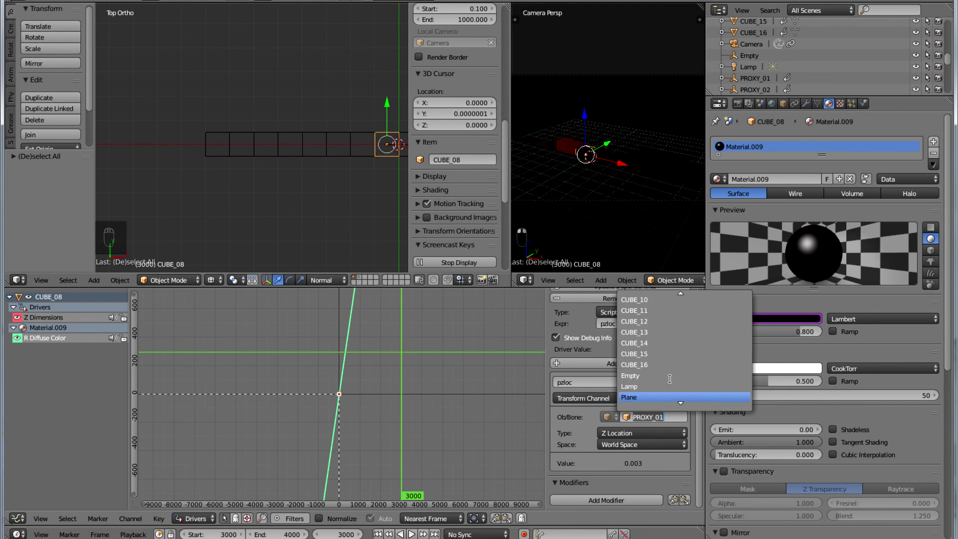
{"action": "scroll", "coordinate": [670, 379], "scroll_direction": "down", "scroll_amount": 9}
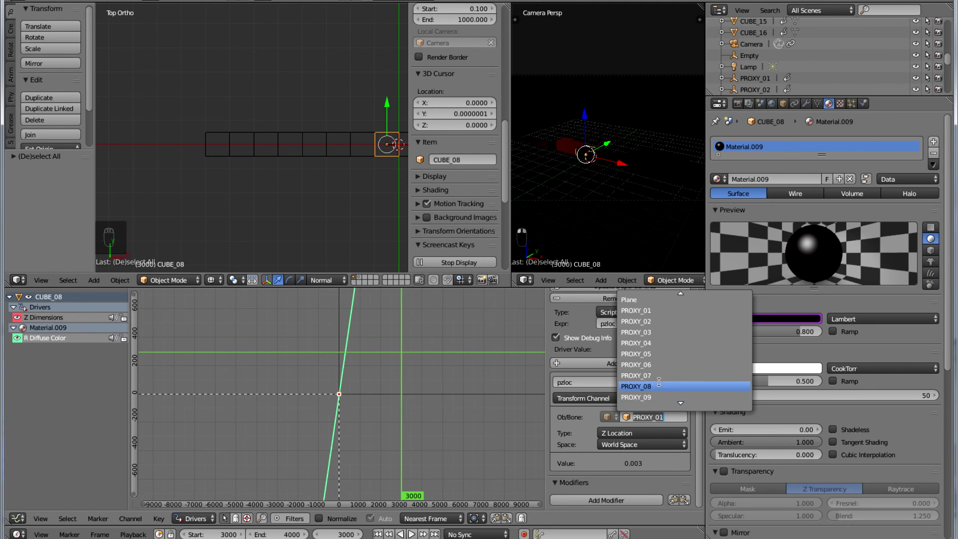
{"action": "left_click", "coordinate": [659, 386]}
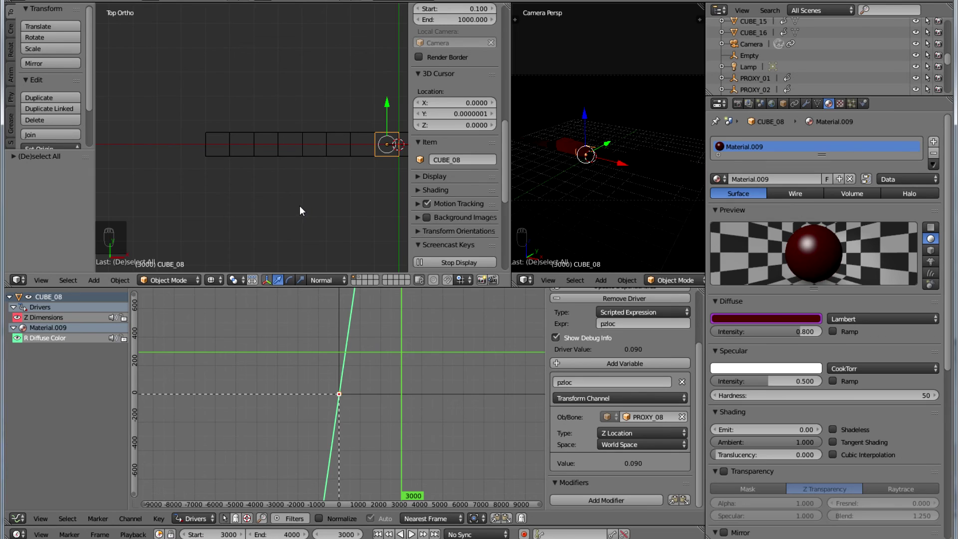
Set the target object of the pzloc variable in CUBE_09's R Diffuse Color driver to PROXY_09
{"action": "scroll", "coordinate": [300, 204], "scroll_direction": "down", "scroll_amount": 1, "text": "ctrl"}
{"action": "scroll", "coordinate": [300, 204], "scroll_direction": "up", "scroll_amount": 11, "text": "ctrl"}
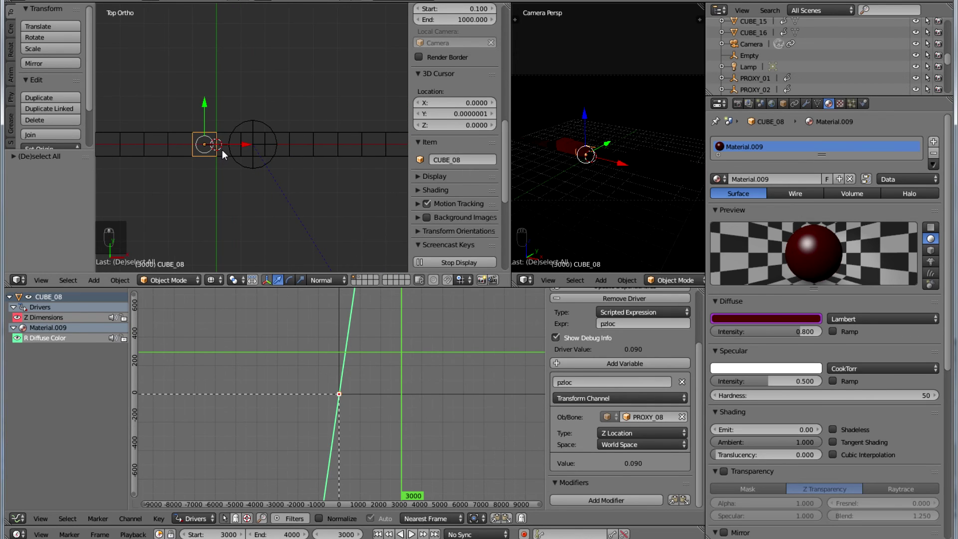
{"action": "right_click", "coordinate": [222, 151]}
{"action": "right_click", "coordinate": [223, 152]}
{"action": "left_click", "coordinate": [34, 338]}
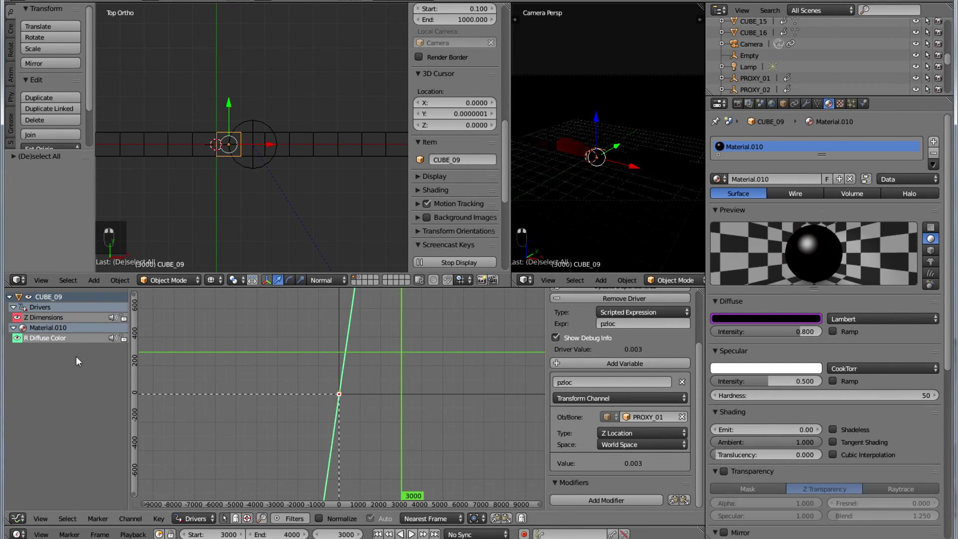
{"action": "left_click", "coordinate": [625, 417]}
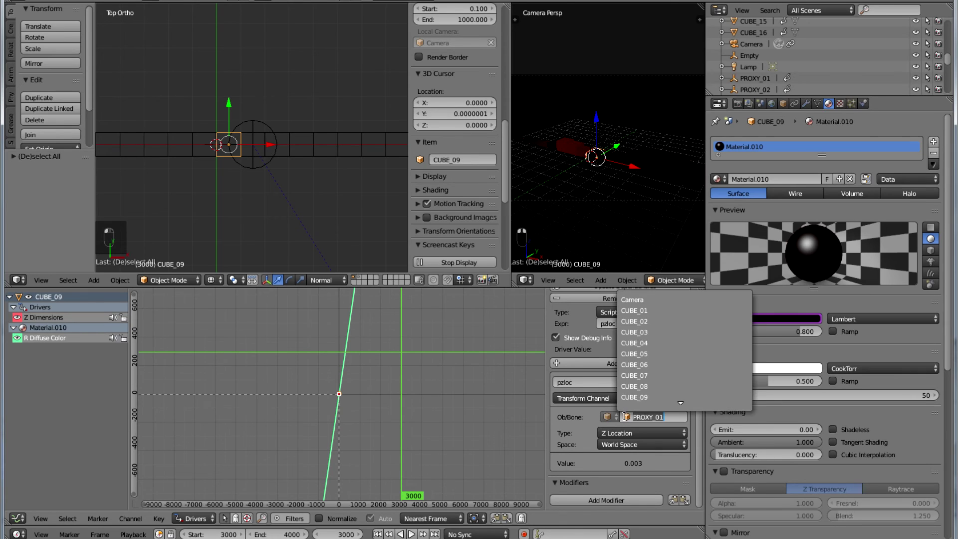
{"action": "scroll", "coordinate": [657, 369], "scroll_direction": "down", "scroll_amount": 15}
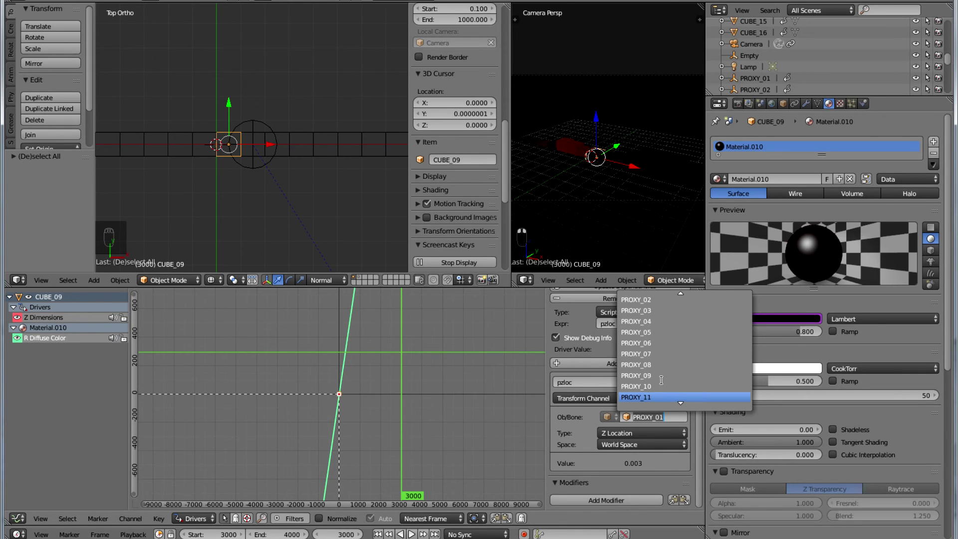
{"action": "left_click", "coordinate": [661, 320]}
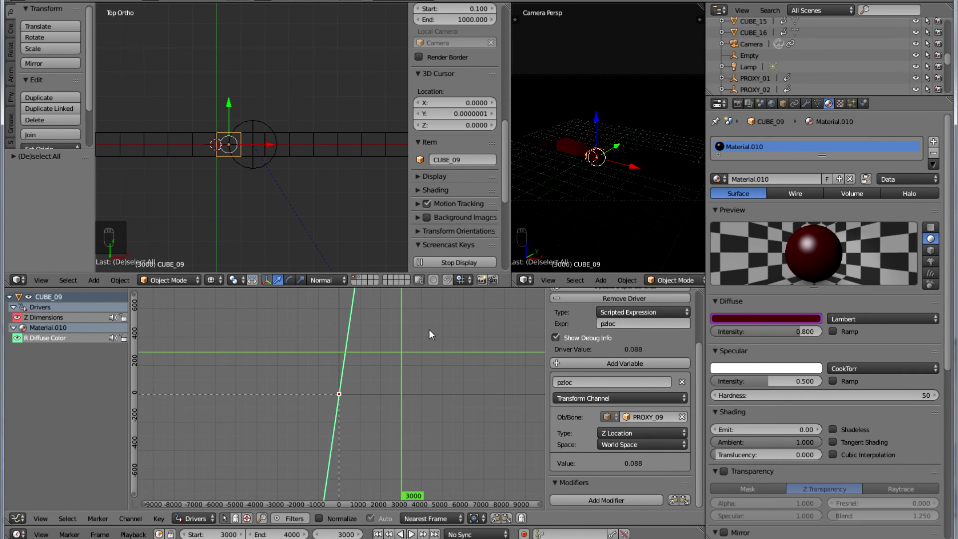
Set the target object of the pzloc variable in CUBE_10's R Diffuse Color driver to PROXY_10
{"action": "right_click", "coordinate": [254, 151]}
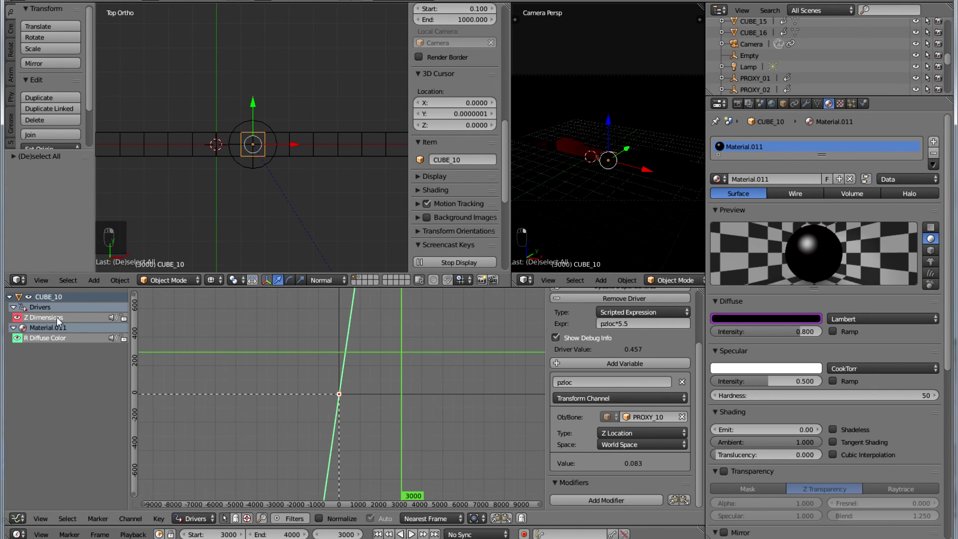
{"action": "left_click", "coordinate": [52, 339]}
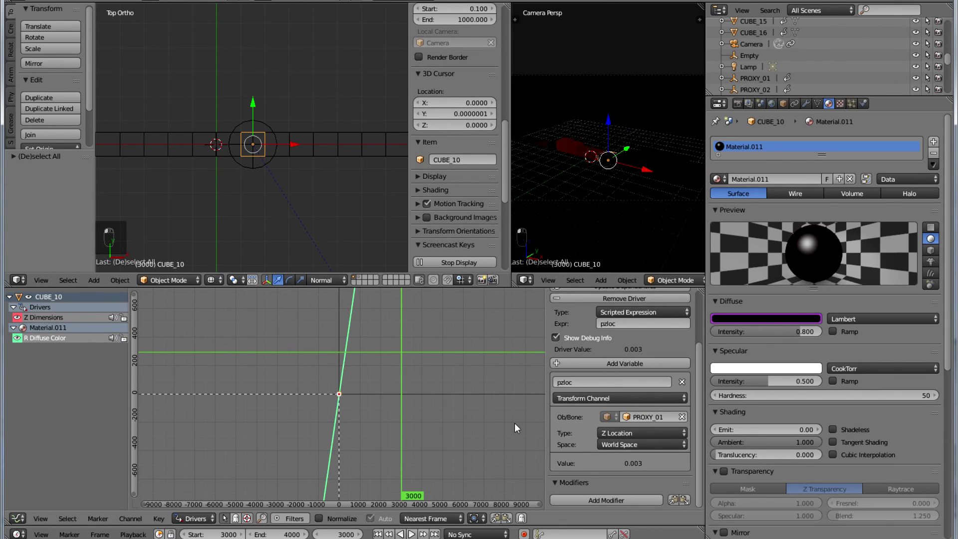
{"action": "left_click", "coordinate": [628, 418]}
{"action": "scroll", "coordinate": [643, 383], "scroll_direction": "down", "scroll_amount": 20}
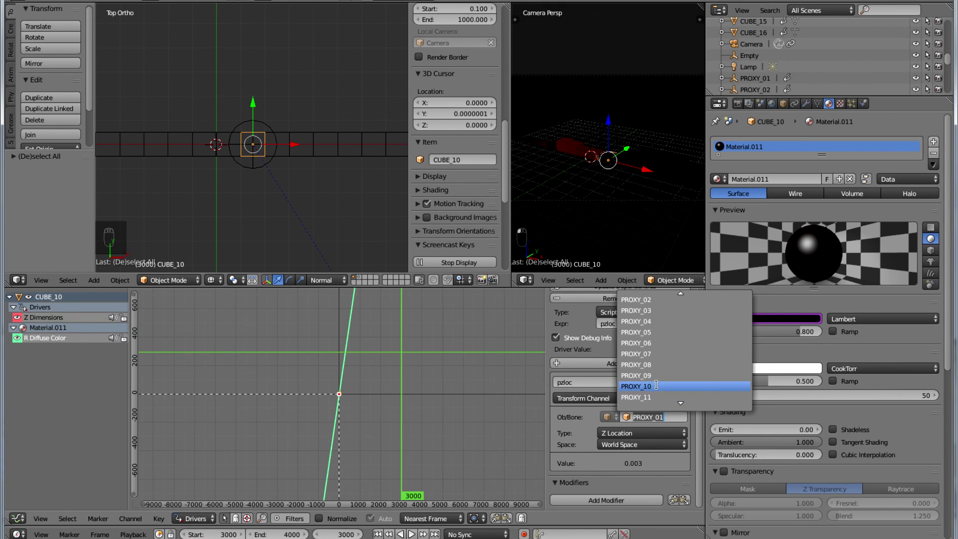
{"action": "left_click", "coordinate": [638, 386]}
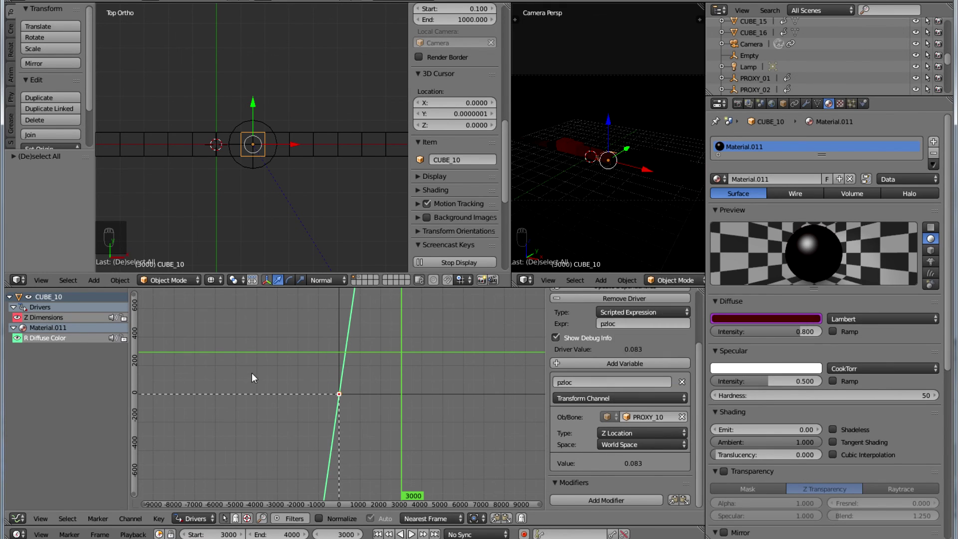
Set the target object of the pzloc variable in CUBE_11's R Diffuse Color driver to PROXY_11
{"action": "right_click", "coordinate": [279, 151]}
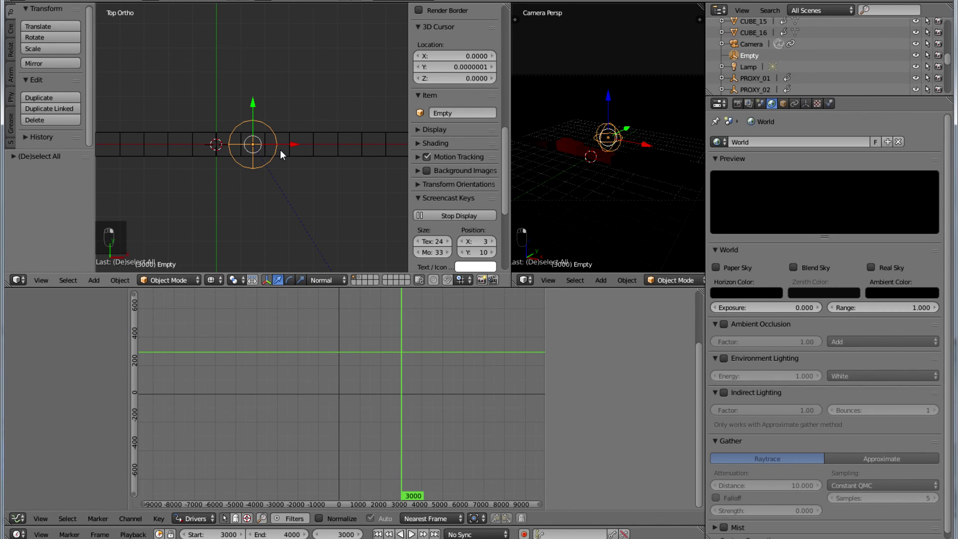
{"action": "right_click", "coordinate": [280, 151]}
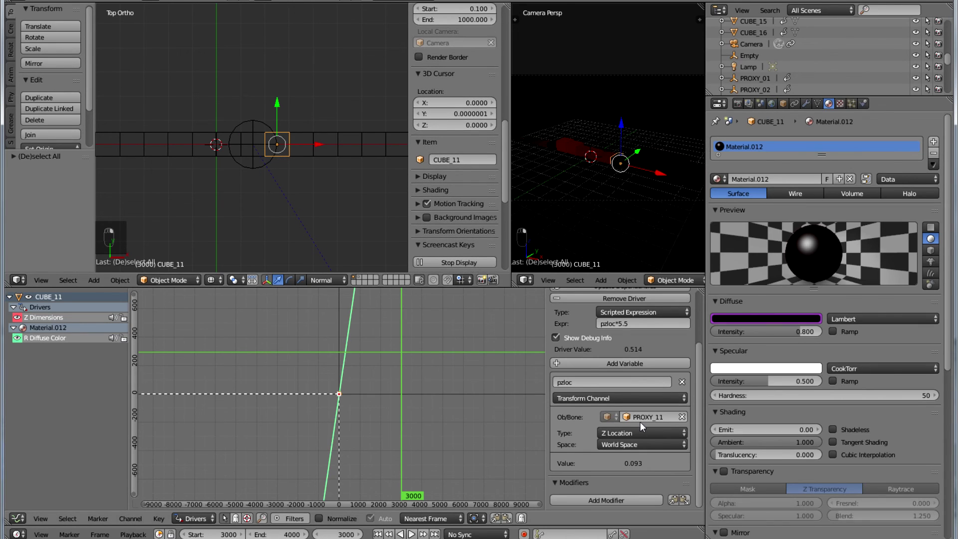
{"action": "left_click", "coordinate": [40, 339]}
{"action": "left_click", "coordinate": [631, 417]}
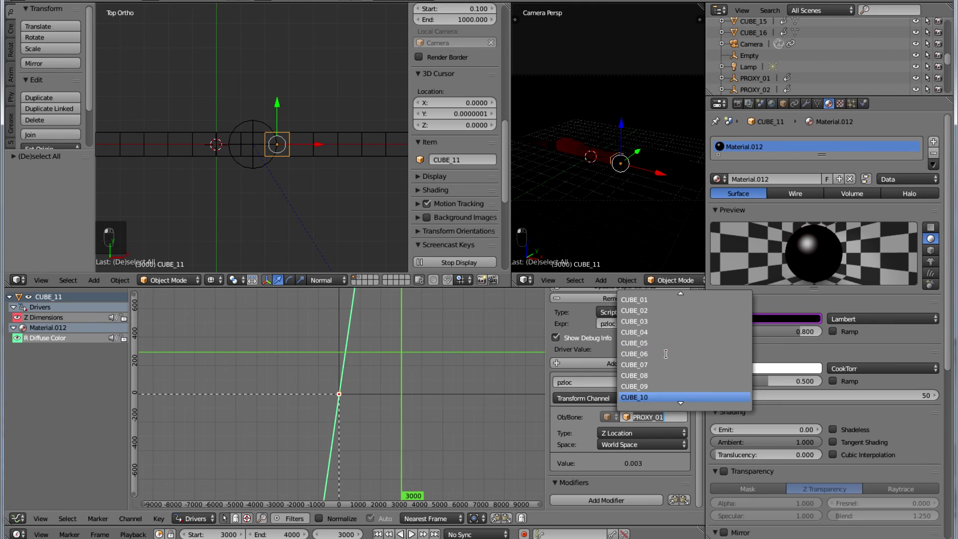
{"action": "scroll", "coordinate": [666, 354], "scroll_direction": "down", "scroll_amount": 17}
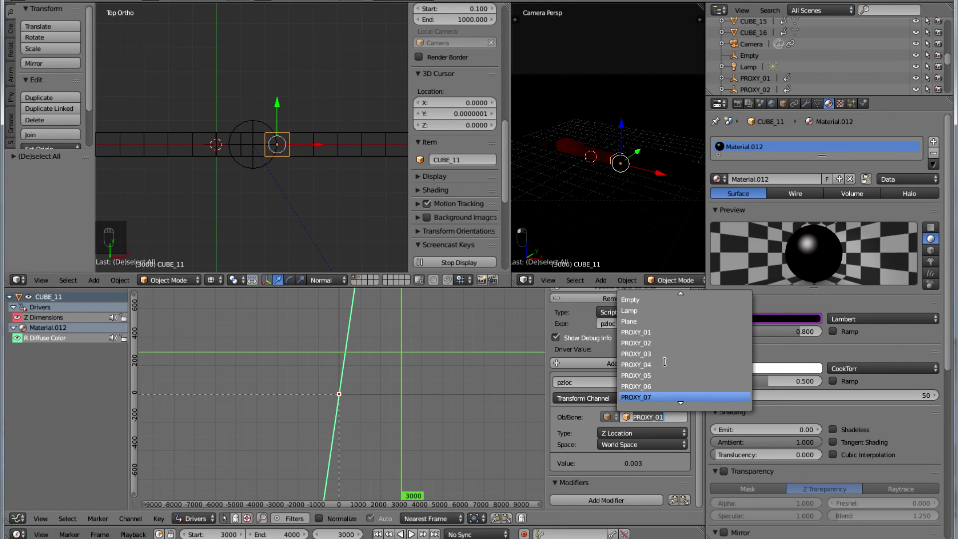
{"action": "scroll", "coordinate": [654, 375], "scroll_direction": "down", "scroll_amount": 6}
{"action": "left_click", "coordinate": [661, 373]}
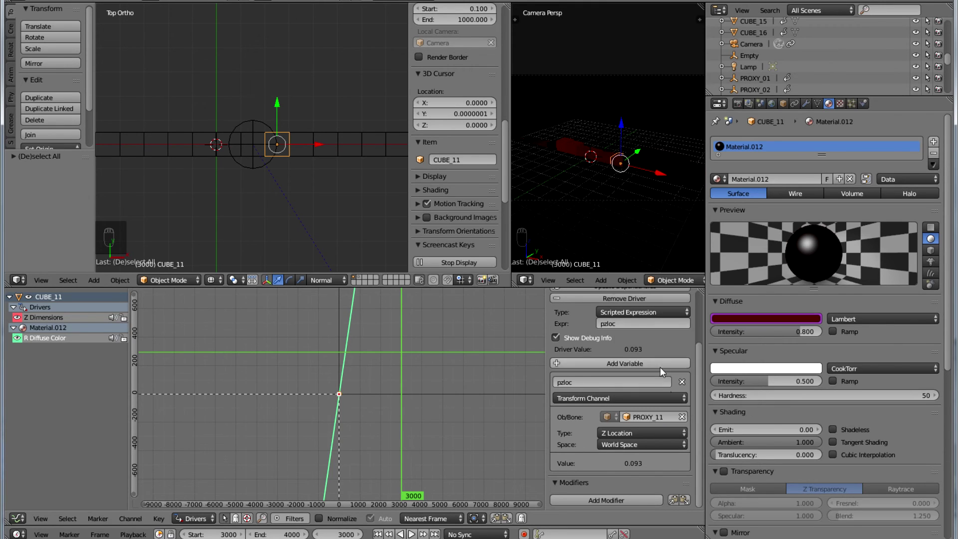
Set the target object of the pzloc variable in CUBE_12's R Diffuse Color driver to PROXY_12
{"action": "right_click", "coordinate": [303, 146]}
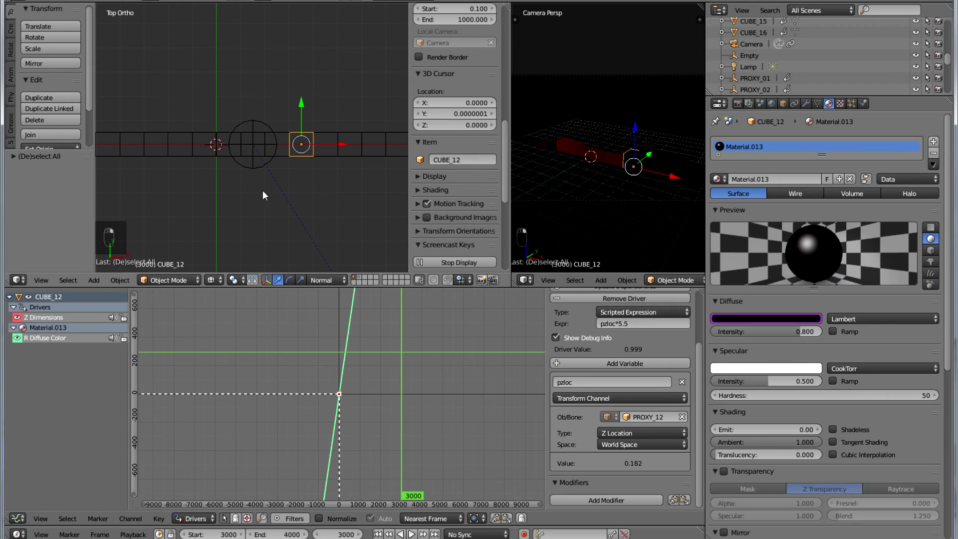
{"action": "left_click", "coordinate": [51, 339]}
{"action": "left_click", "coordinate": [646, 417]}
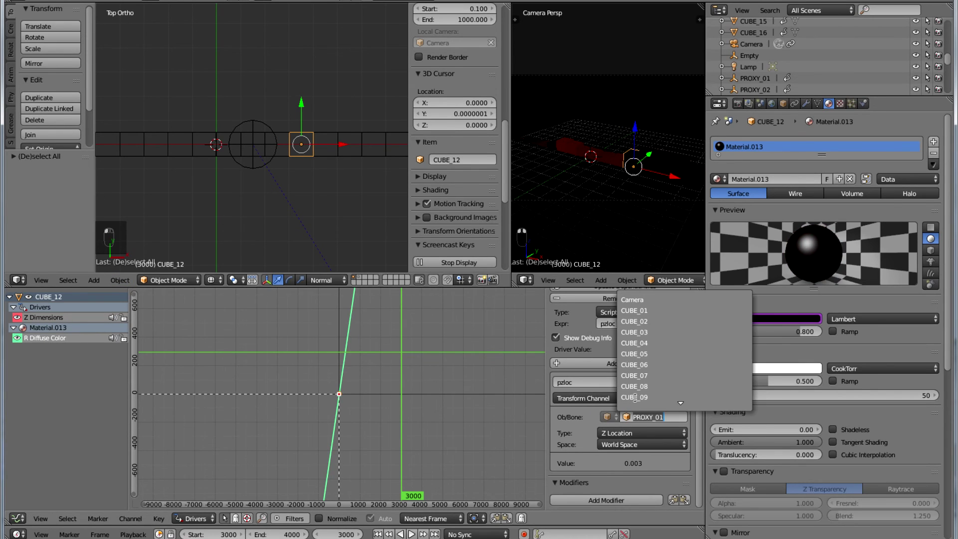
{"action": "scroll", "coordinate": [649, 359], "scroll_direction": "down", "scroll_amount": 5}
{"action": "scroll", "coordinate": [649, 359], "scroll_direction": "down", "scroll_amount": 20}
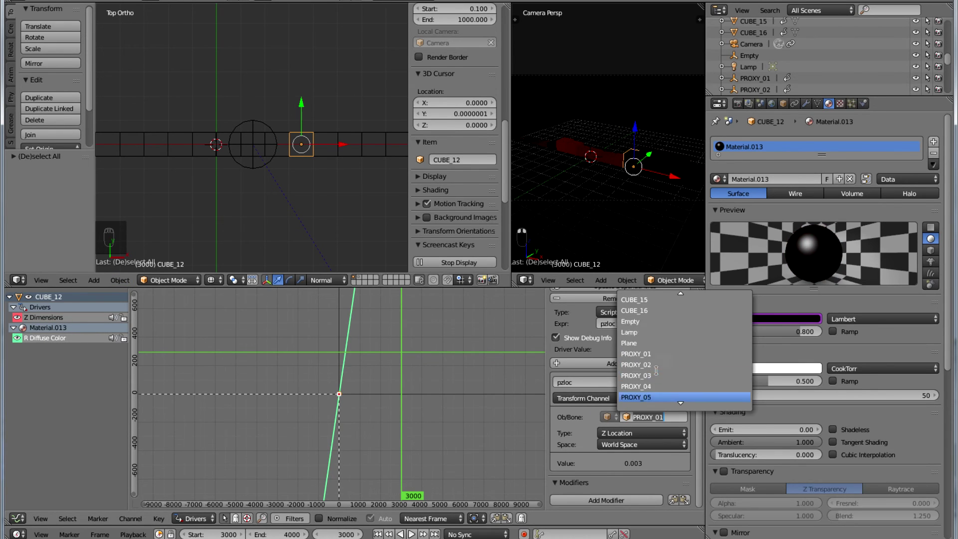
{"action": "scroll", "coordinate": [656, 375], "scroll_direction": "up", "scroll_amount": 5}
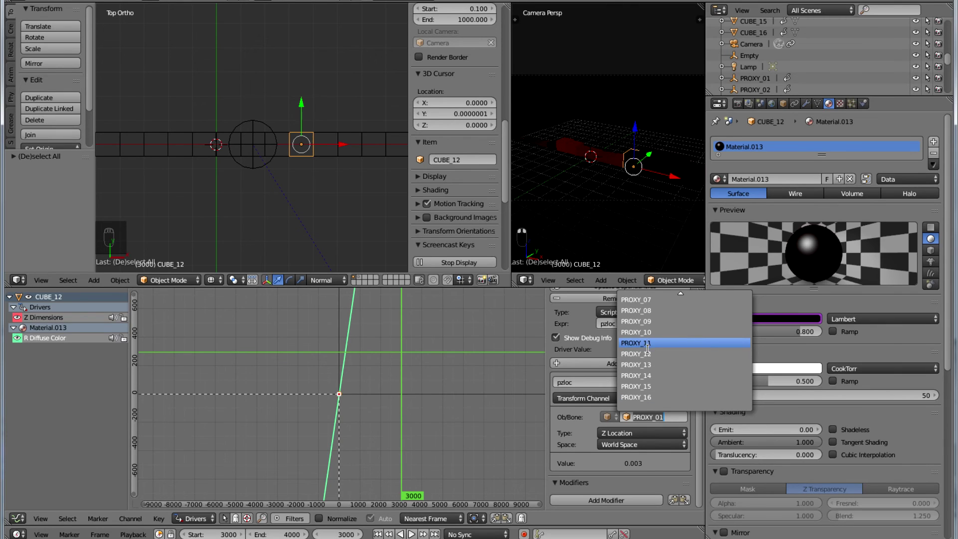
{"action": "left_click", "coordinate": [648, 354]}
Set the target object of the pzloc variable in CUBE_13's R Diffuse Color driver to PROXY_13
{"action": "right_click", "coordinate": [327, 152]}
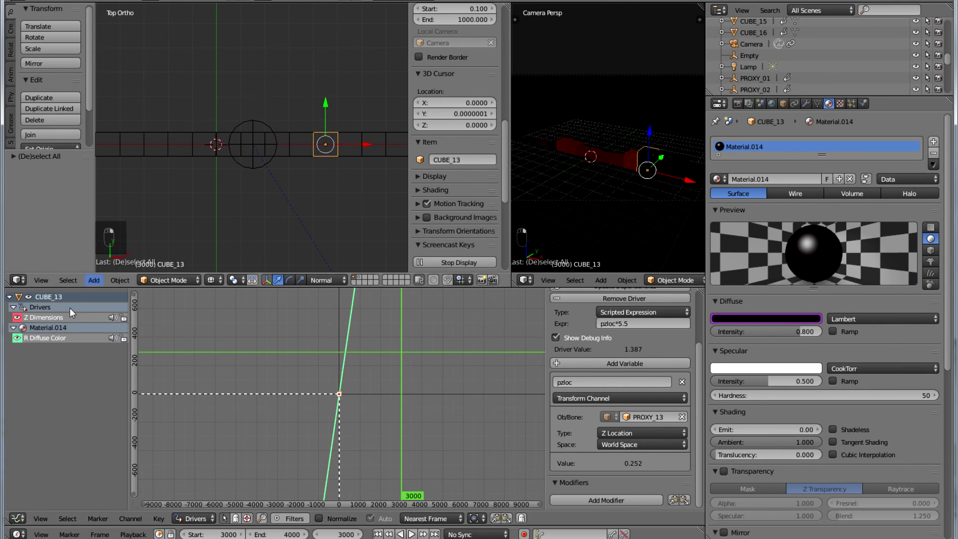
{"action": "left_click", "coordinate": [632, 418]}
{"action": "scroll", "coordinate": [656, 350], "scroll_direction": "down", "scroll_amount": 4}
{"action": "scroll", "coordinate": [657, 350], "scroll_direction": "down", "scroll_amount": 15}
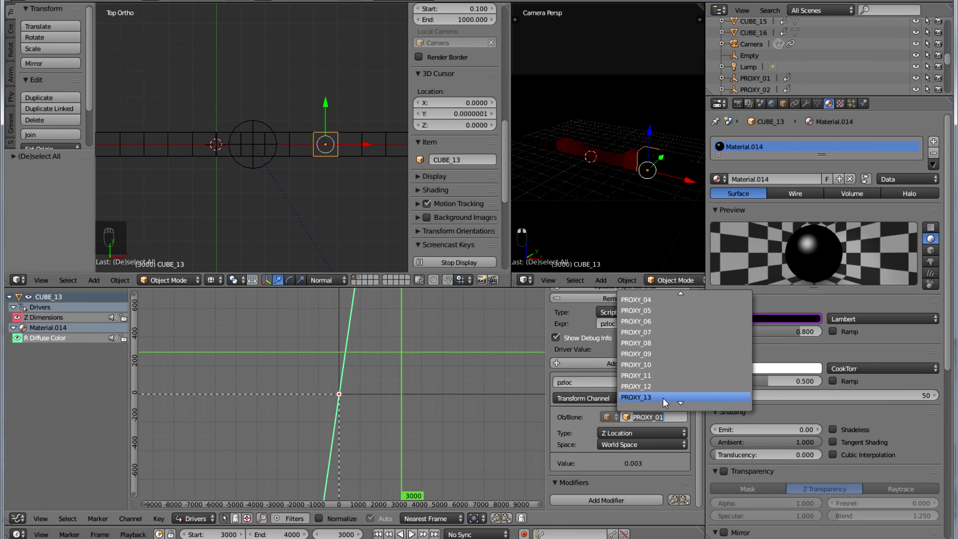
{"action": "left_click", "coordinate": [663, 397]}
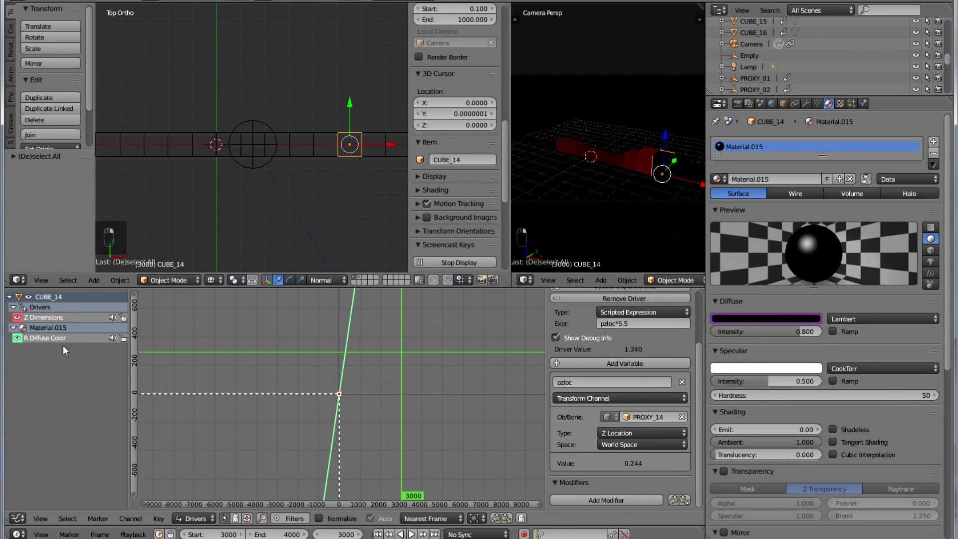
Set the target object of the pzloc variable in CUBE_14's R Diffuse Color driver to PROXY_14
{"action": "left_click", "coordinate": [42, 332]}
{"action": "left_click_drag", "start_coordinate": [37, 340], "coordinate": [627, 419]}
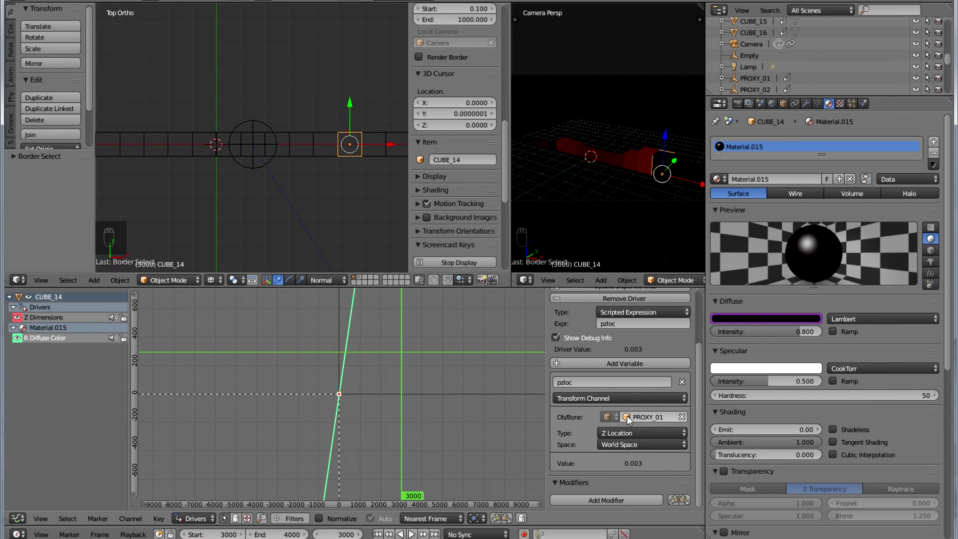
{"action": "left_click", "coordinate": [628, 418]}
{"action": "scroll", "coordinate": [657, 383], "scroll_direction": "down", "scroll_amount": 20}
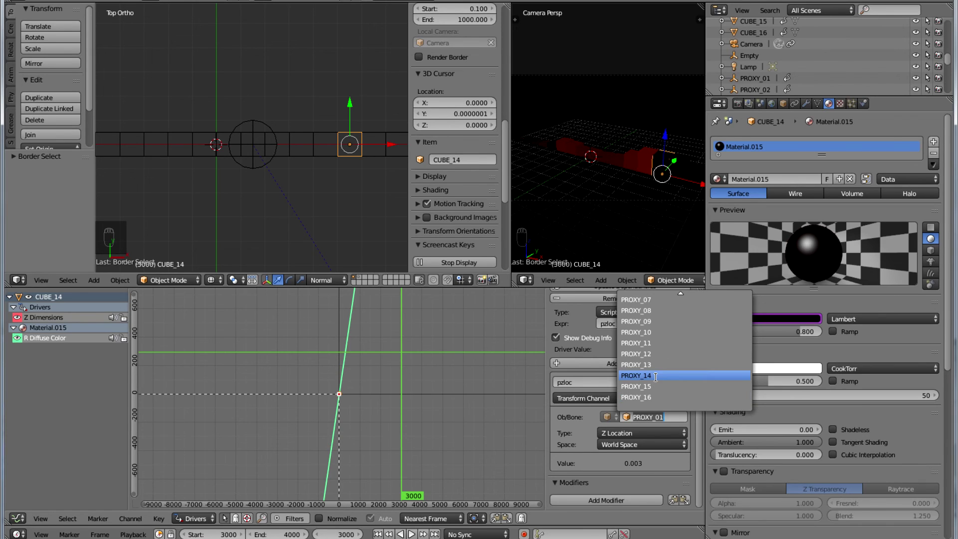
{"action": "left_click", "coordinate": [655, 376]}
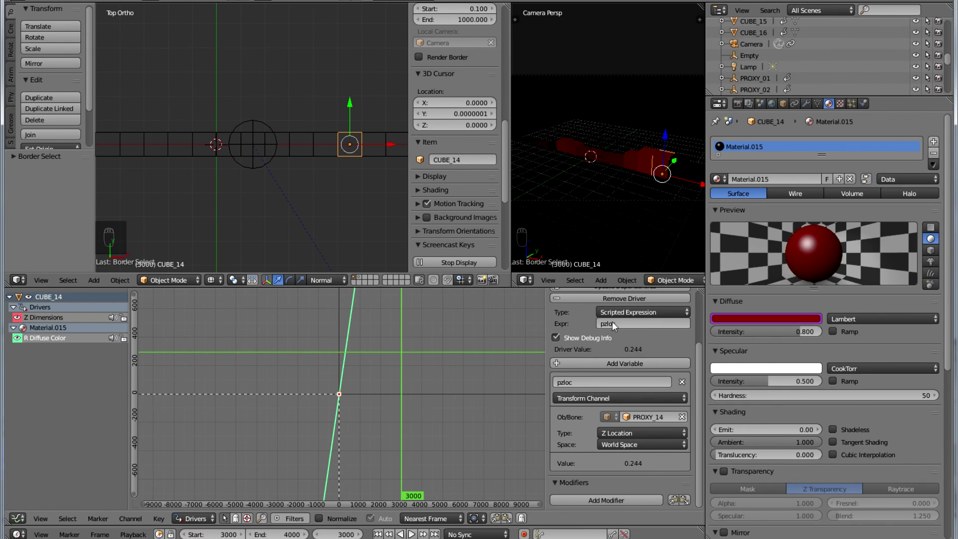
Set the target object of the pzloc variable in CUBE_15's R Diffuse Color driver to PROXY_15
{"action": "right_click", "coordinate": [375, 149]}
{"action": "left_click", "coordinate": [34, 338]}
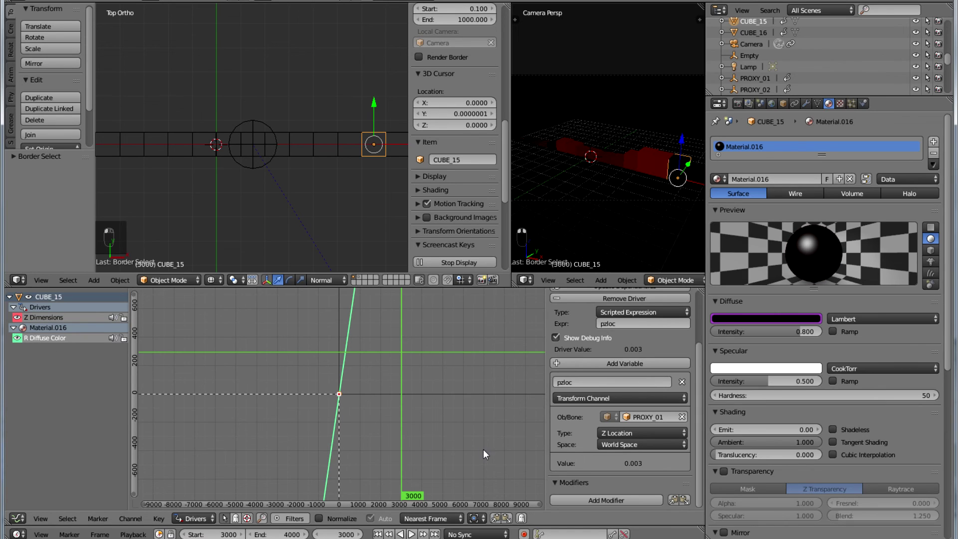
{"action": "left_click", "coordinate": [629, 418]}
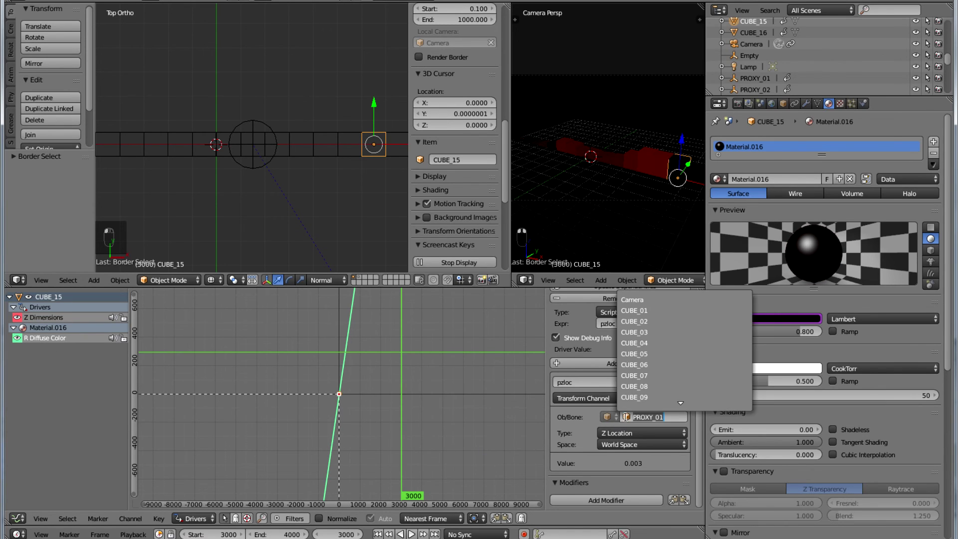
{"action": "scroll", "coordinate": [681, 350], "scroll_direction": "down", "scroll_amount": 10}
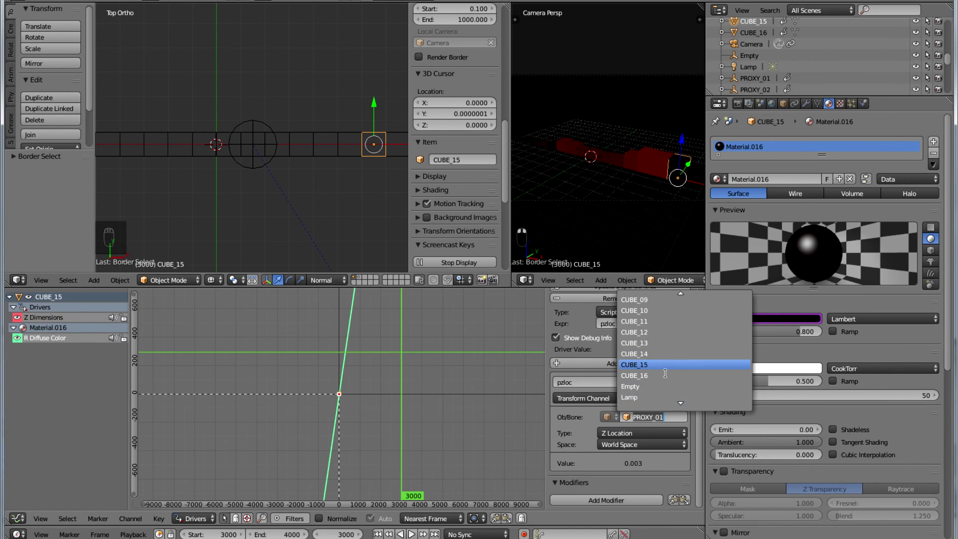
{"action": "scroll", "coordinate": [662, 386], "scroll_direction": "down", "scroll_amount": 16}
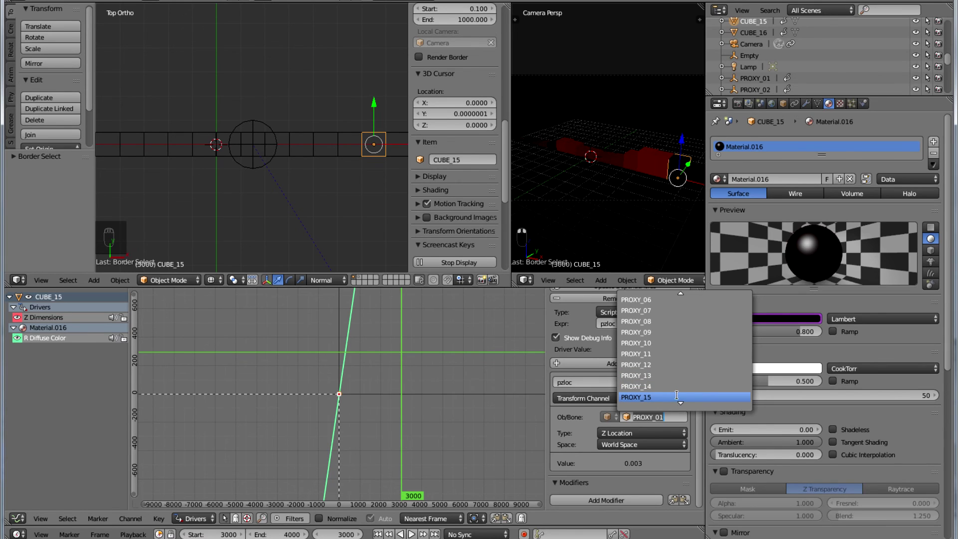
{"action": "left_click", "coordinate": [656, 387]}
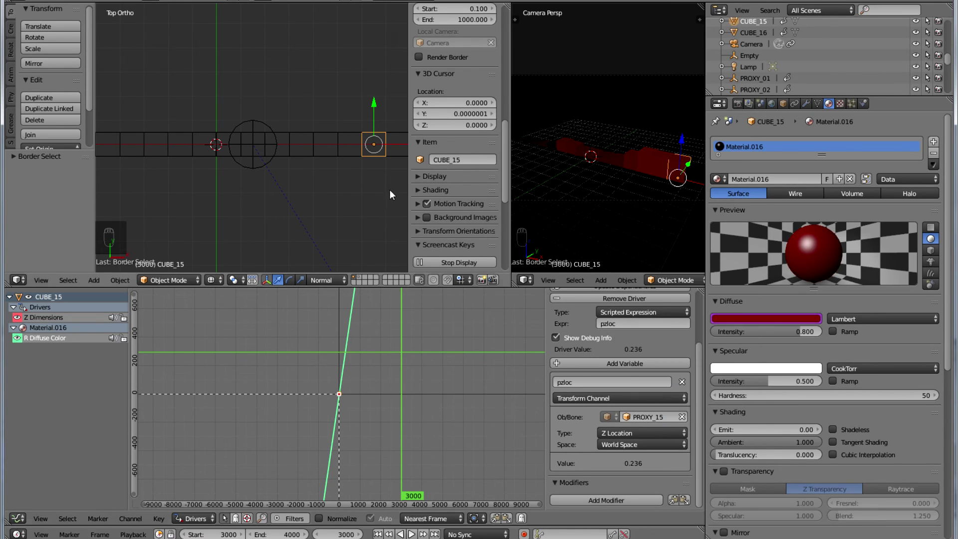
Set the target object of the pzloc variable in CUBE_16's R Diffuse Color driver to PROXY_16
{"action": "right_click", "coordinate": [396, 151]}
{"action": "left_click", "coordinate": [35, 338]}
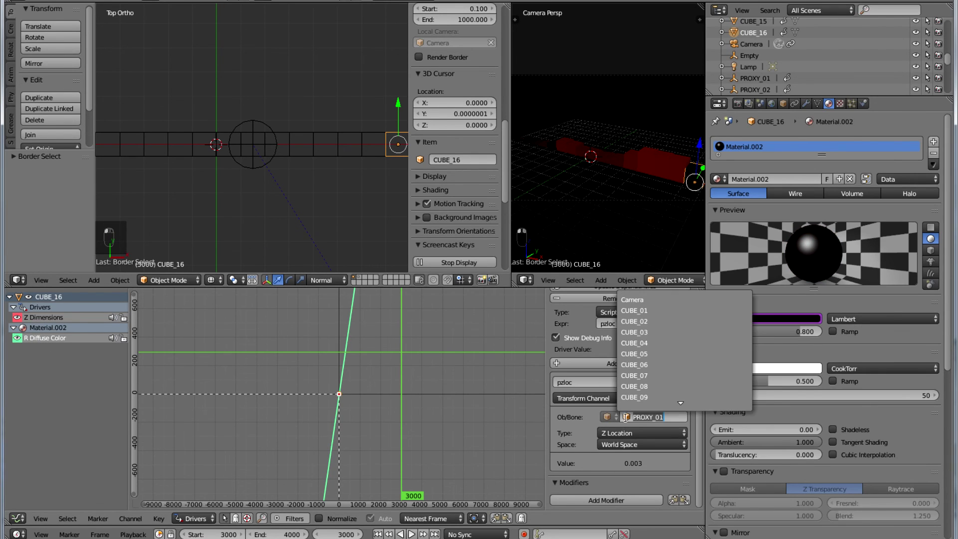
{"action": "left_click", "coordinate": [627, 417]}
{"action": "scroll", "coordinate": [650, 380], "scroll_direction": "down", "scroll_amount": 16}
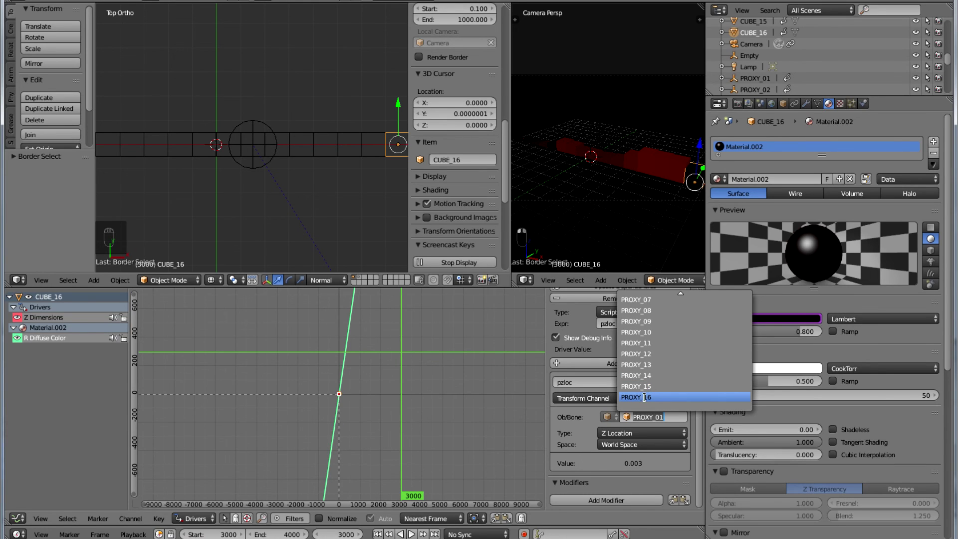
{"action": "left_click", "coordinate": [645, 397]}
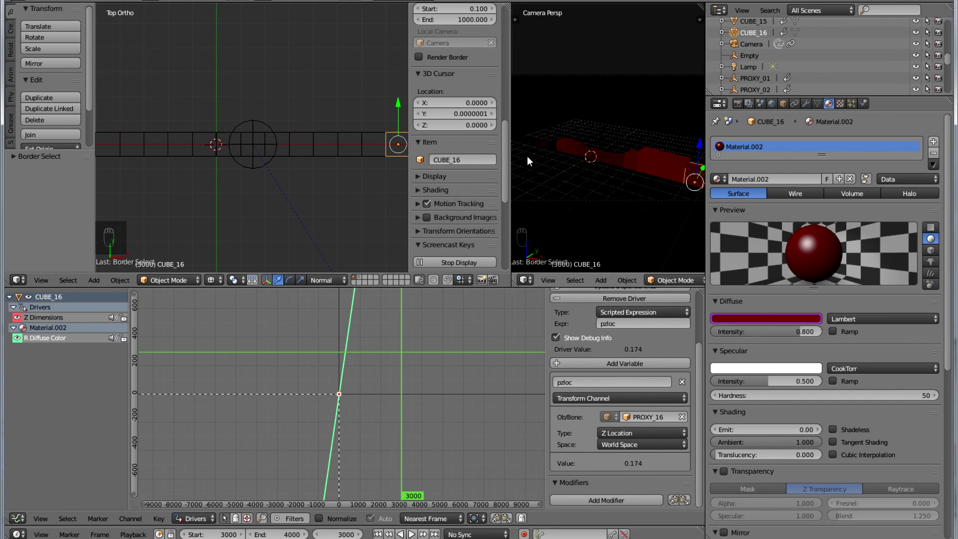
Widen the camera view and briefly play the animation to check the driven heights and colors of the cubes
{"action": "left_click_drag", "start_coordinate": [508, 158], "coordinate": [181, 155]}
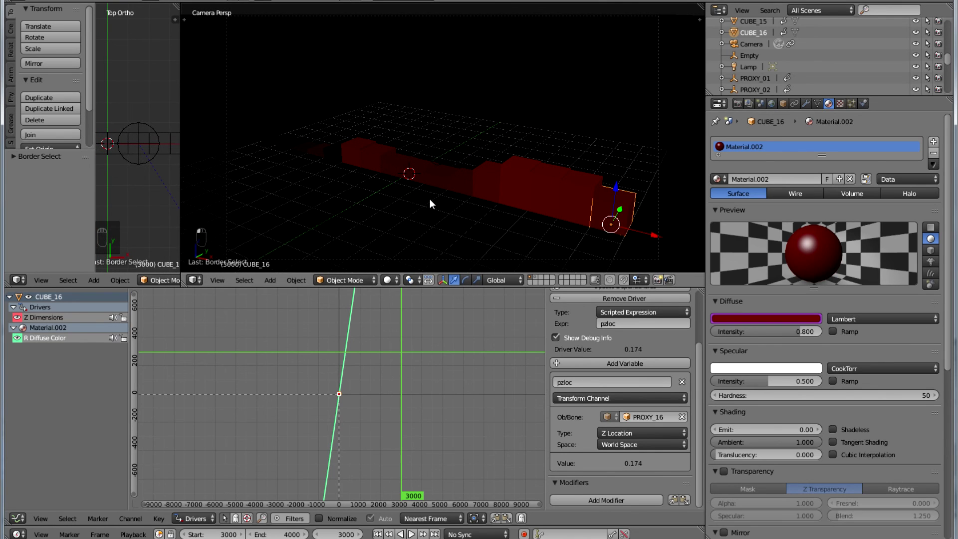
{"action": "key", "text": "alt+a"}
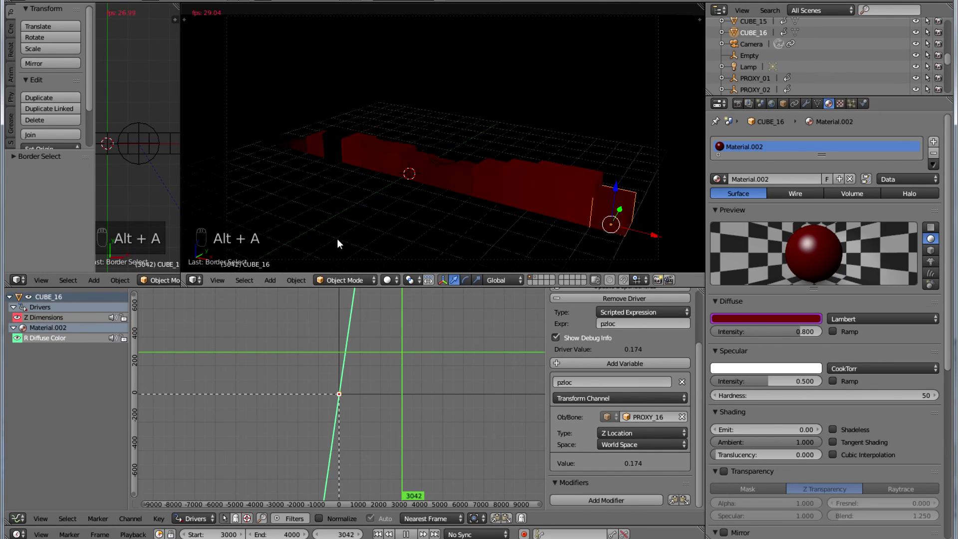
{"action": "key", "text": "Escape"}
Correct the target object of the pzloc variable in CUBE_05's R Diffuse Color driver to PROXY_05
{"action": "right_click", "coordinate": [330, 158]}
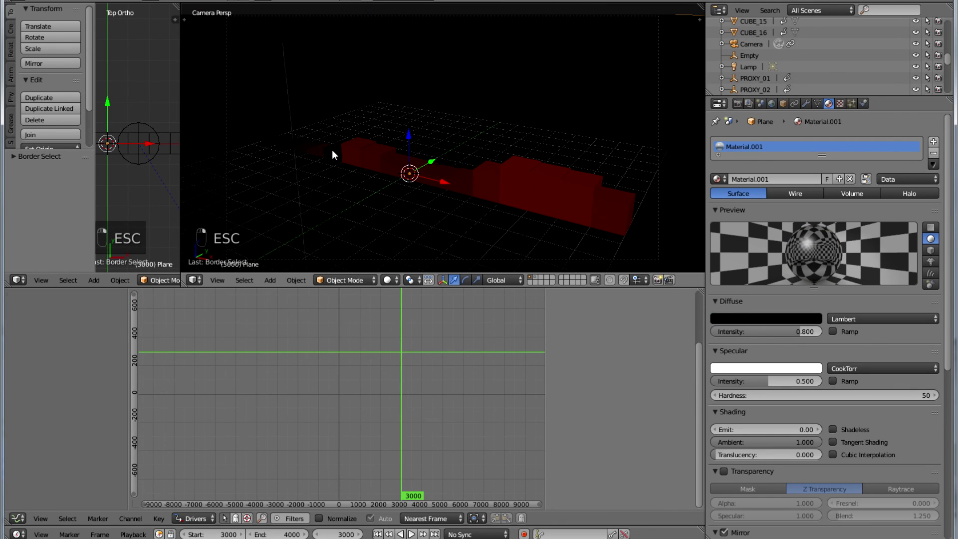
{"action": "right_click", "coordinate": [331, 149]}
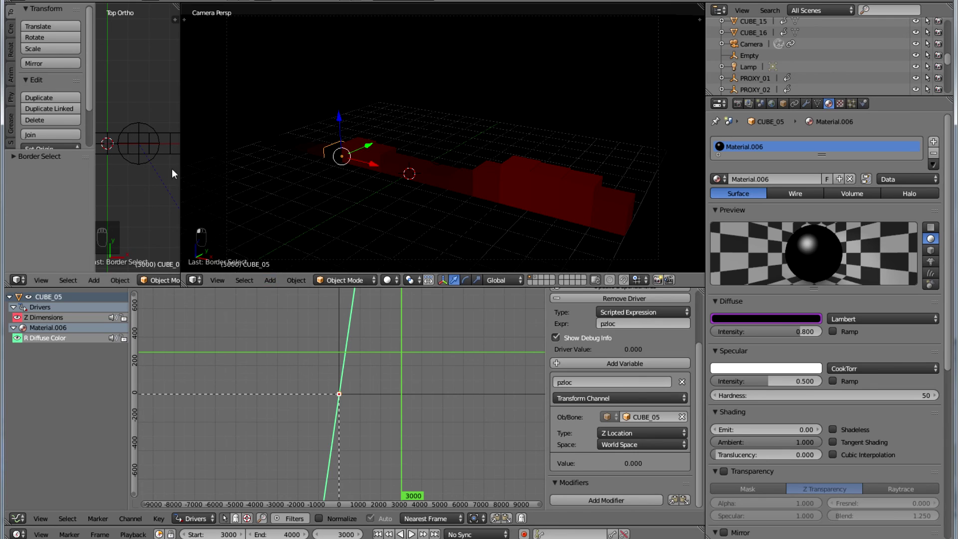
{"action": "left_click_drag", "start_coordinate": [180, 170], "coordinate": [309, 169]}
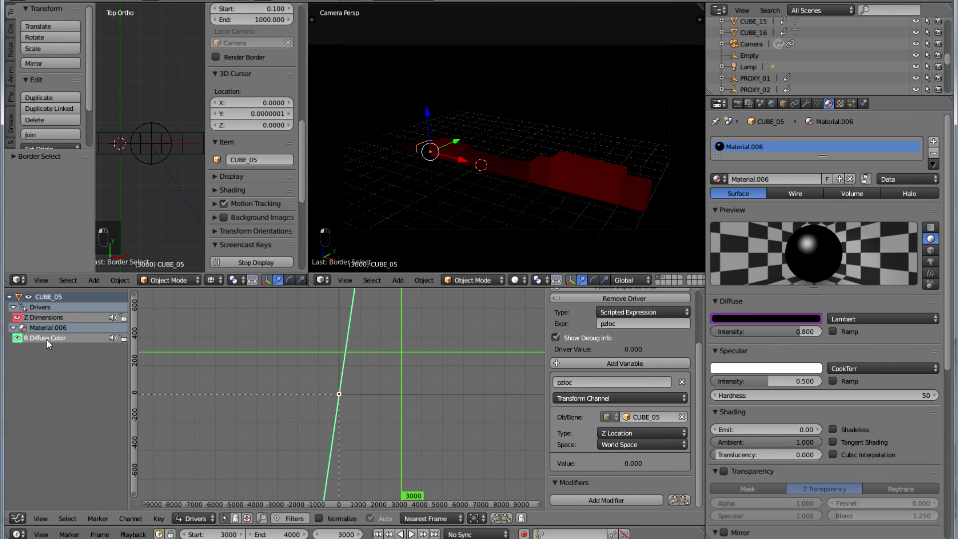
{"action": "left_click", "coordinate": [633, 420]}
{"action": "scroll", "coordinate": [660, 379], "scroll_direction": "down", "scroll_amount": 8}
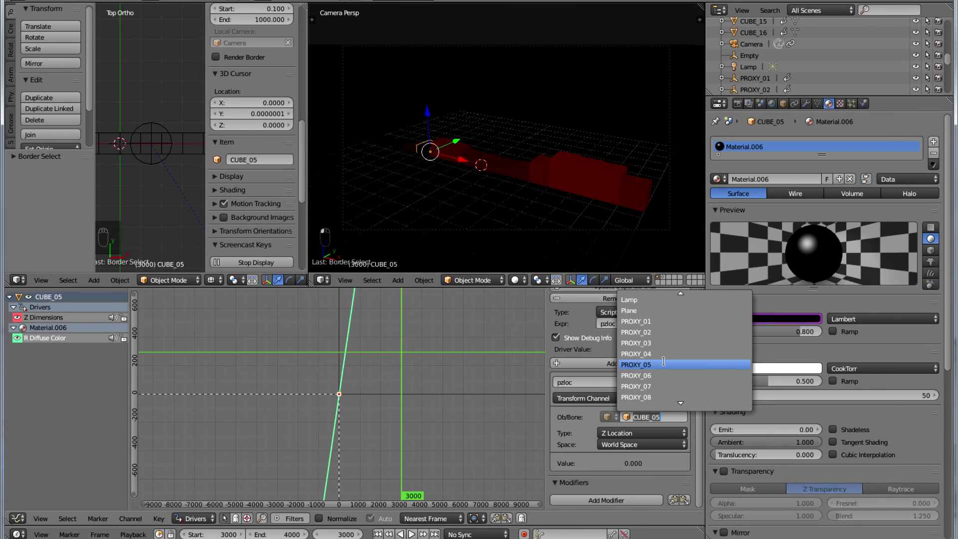
{"action": "left_click", "coordinate": [664, 364]}
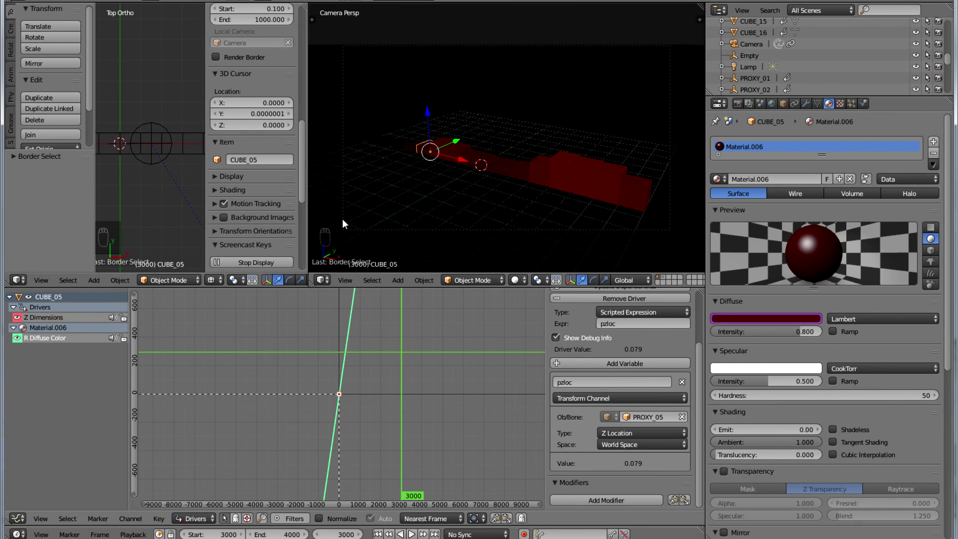
Check the pzloc target object in the R Diffuse Color drivers of CUBE_01 through CUBE_04
{"action": "right_click", "coordinate": [393, 146]}
{"action": "right_click", "coordinate": [394, 146]}
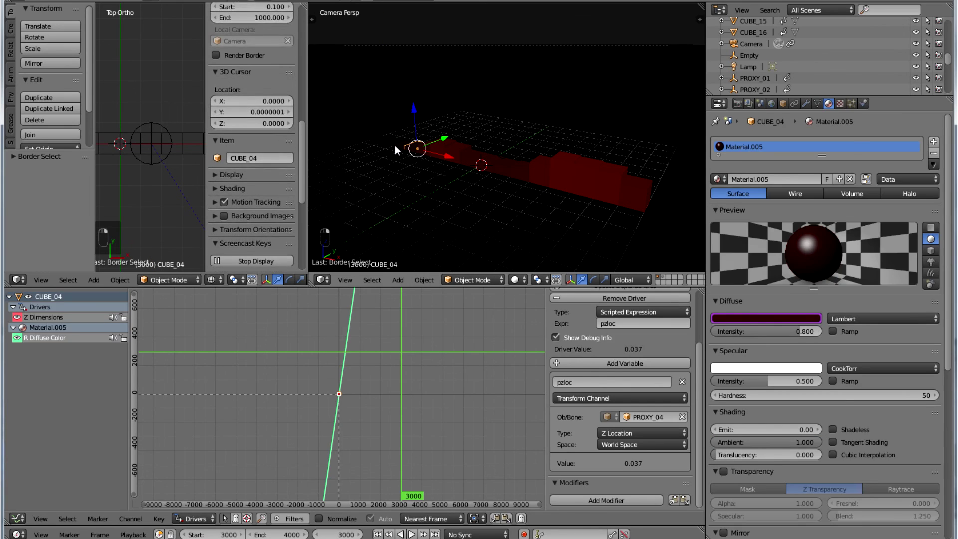
{"action": "right_click", "coordinate": [394, 145]}
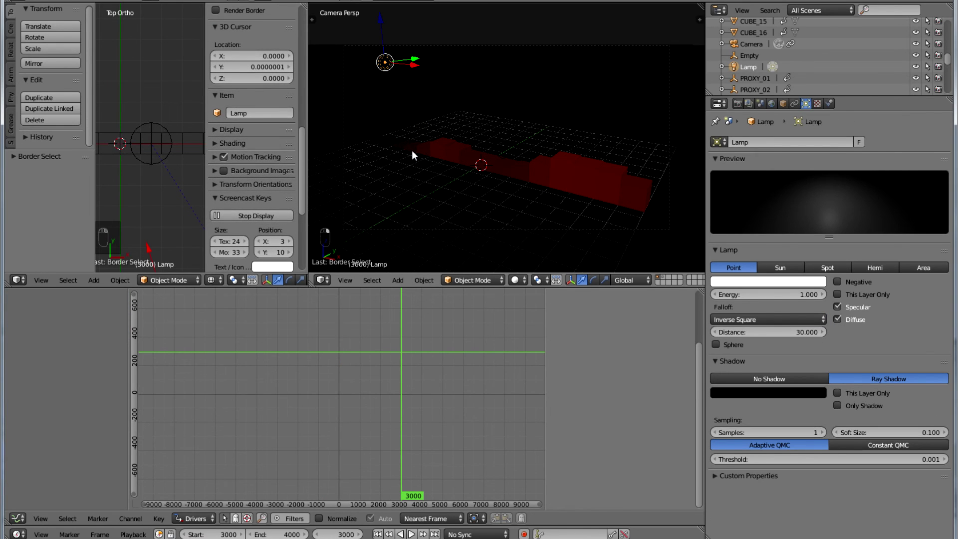
{"action": "right_click", "coordinate": [412, 151]}
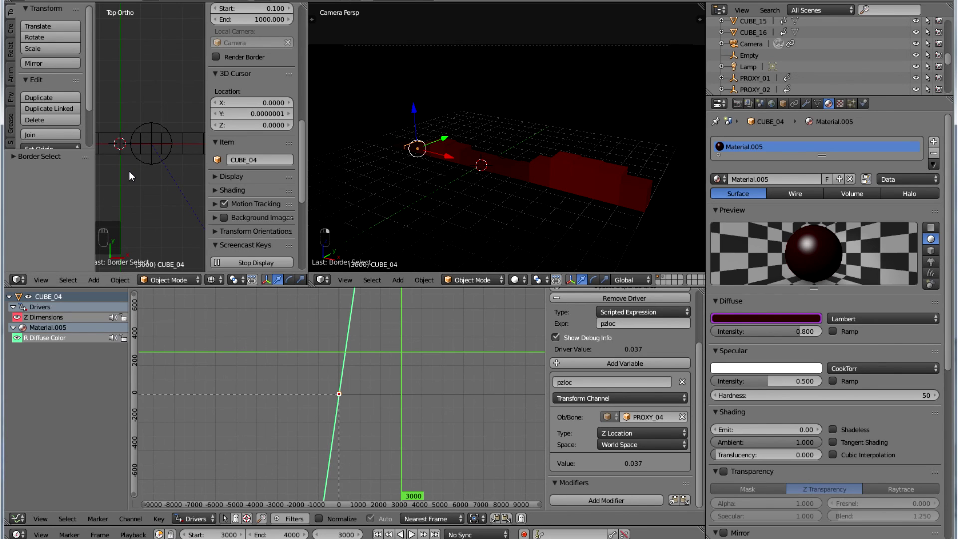
{"action": "scroll", "coordinate": [130, 171], "scroll_direction": "down", "scroll_amount": 4, "text": "ctrl"}
{"action": "scroll", "coordinate": [133, 164], "scroll_direction": "down", "scroll_amount": 3, "text": "ctrl"}
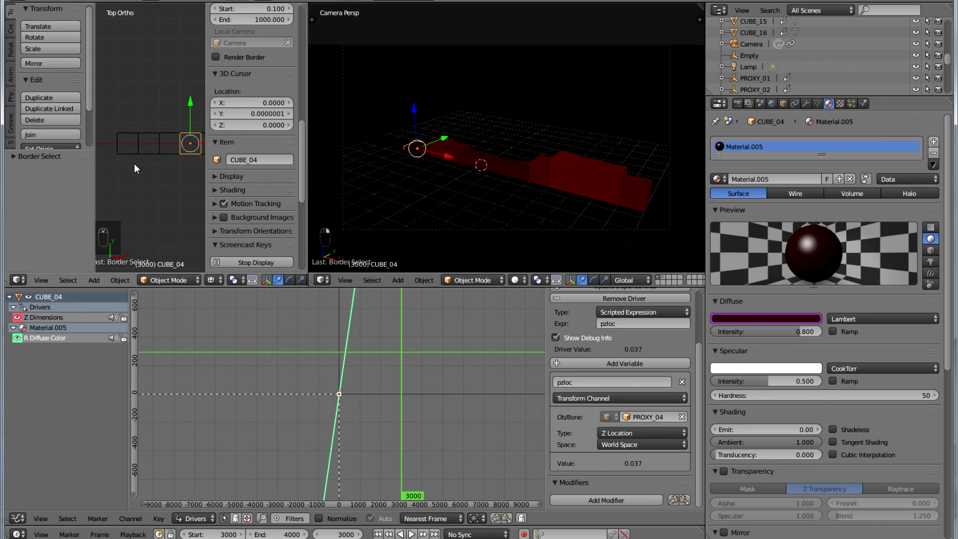
{"action": "scroll", "coordinate": [166, 147], "scroll_direction": "up", "scroll_amount": 2, "text": "ctrl"}
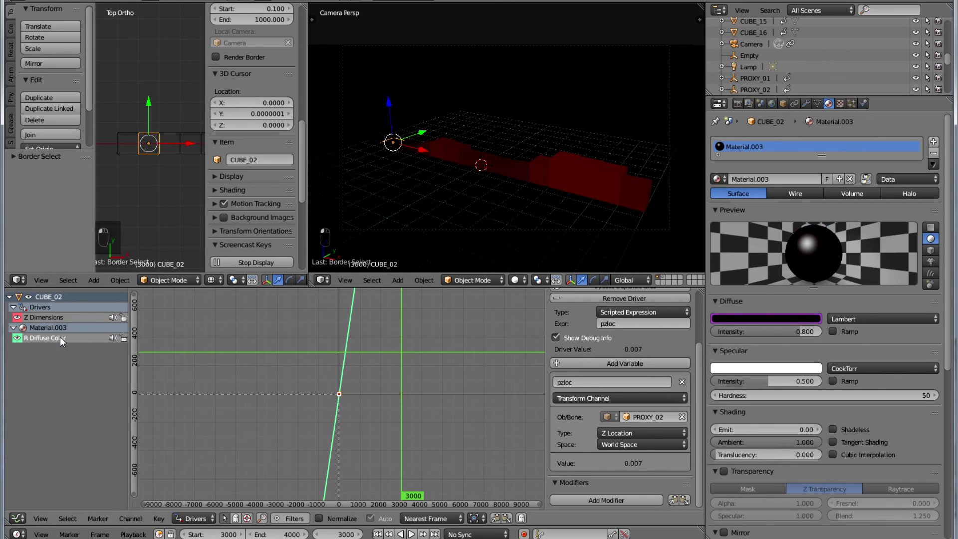
{"action": "right_click", "coordinate": [129, 151]}
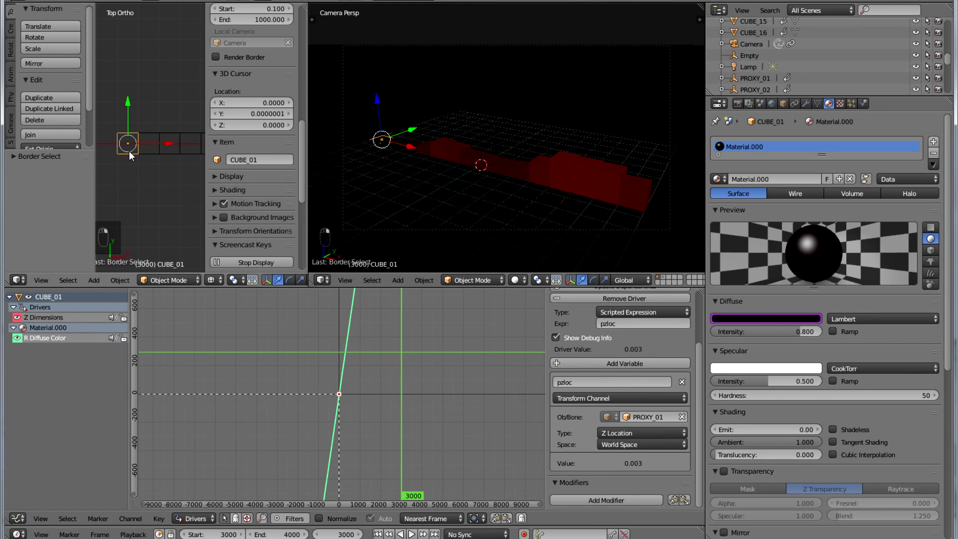
{"action": "right_click", "coordinate": [169, 151]}
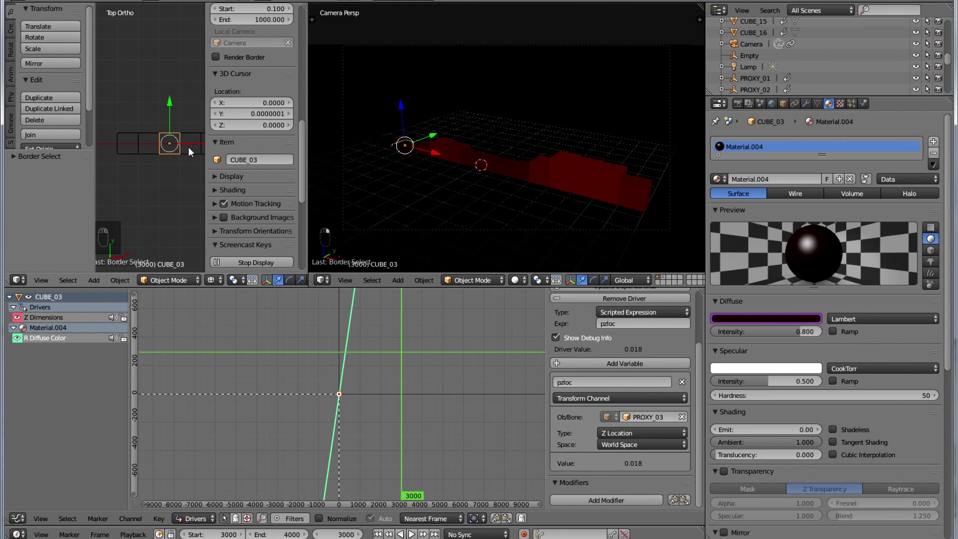
{"action": "right_click", "coordinate": [187, 146]}
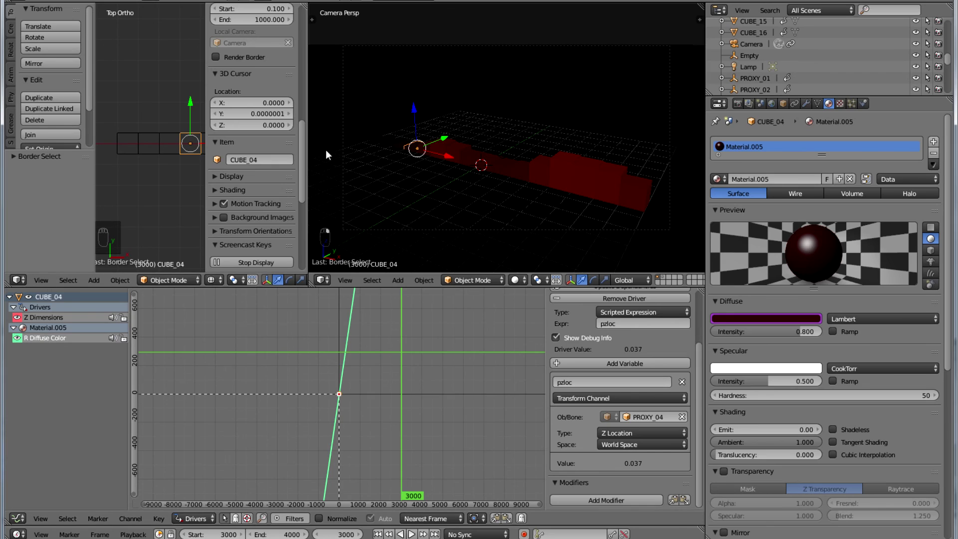
{"action": "right_click", "coordinate": [396, 143]}
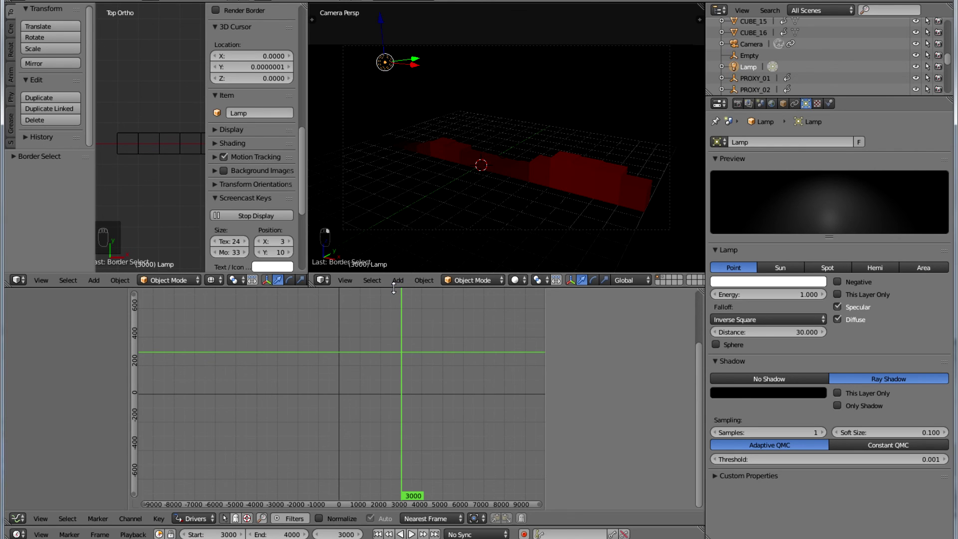
Enlarge the camera view by shrinking the driver graph editor and the top orthographic view
{"action": "left_click_drag", "start_coordinate": [394, 288], "coordinate": [385, 403]}
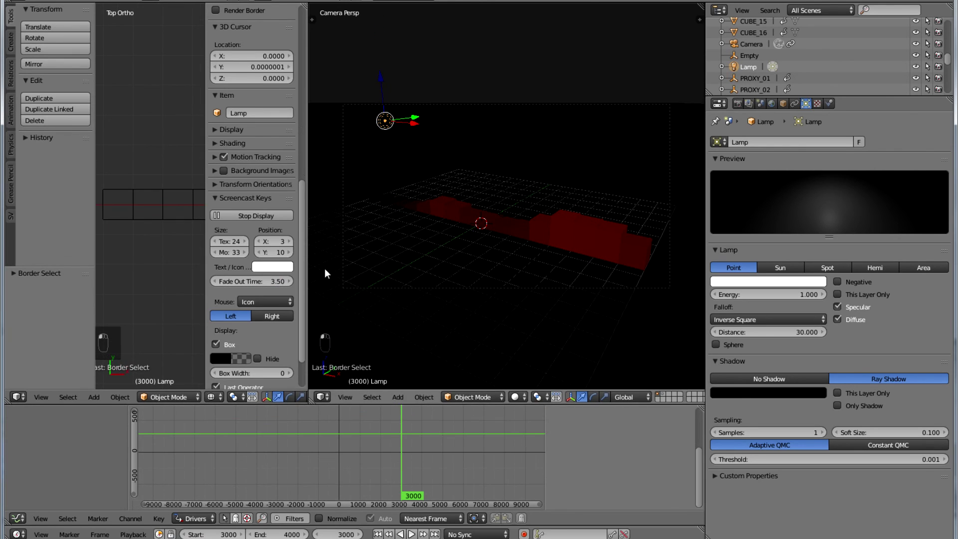
{"action": "left_click_drag", "start_coordinate": [308, 269], "coordinate": [201, 246]}
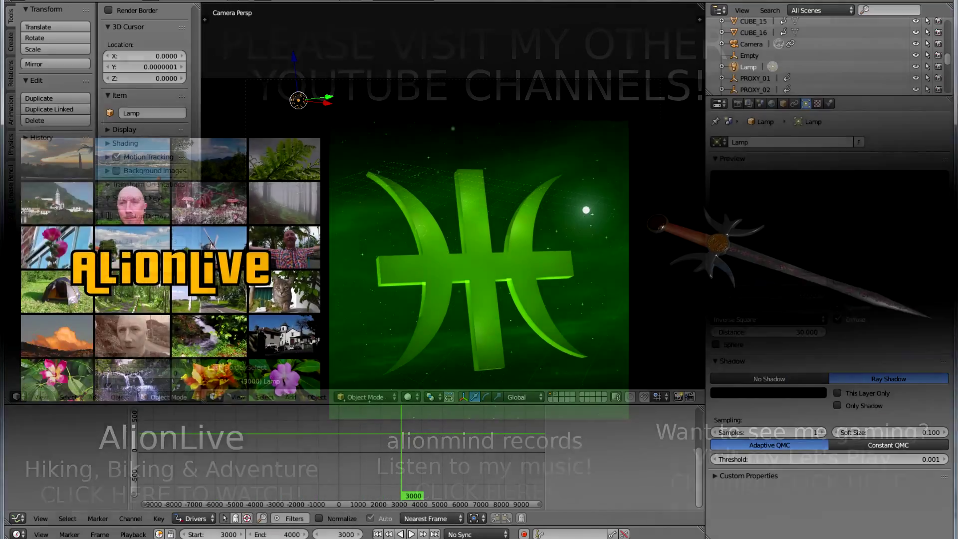